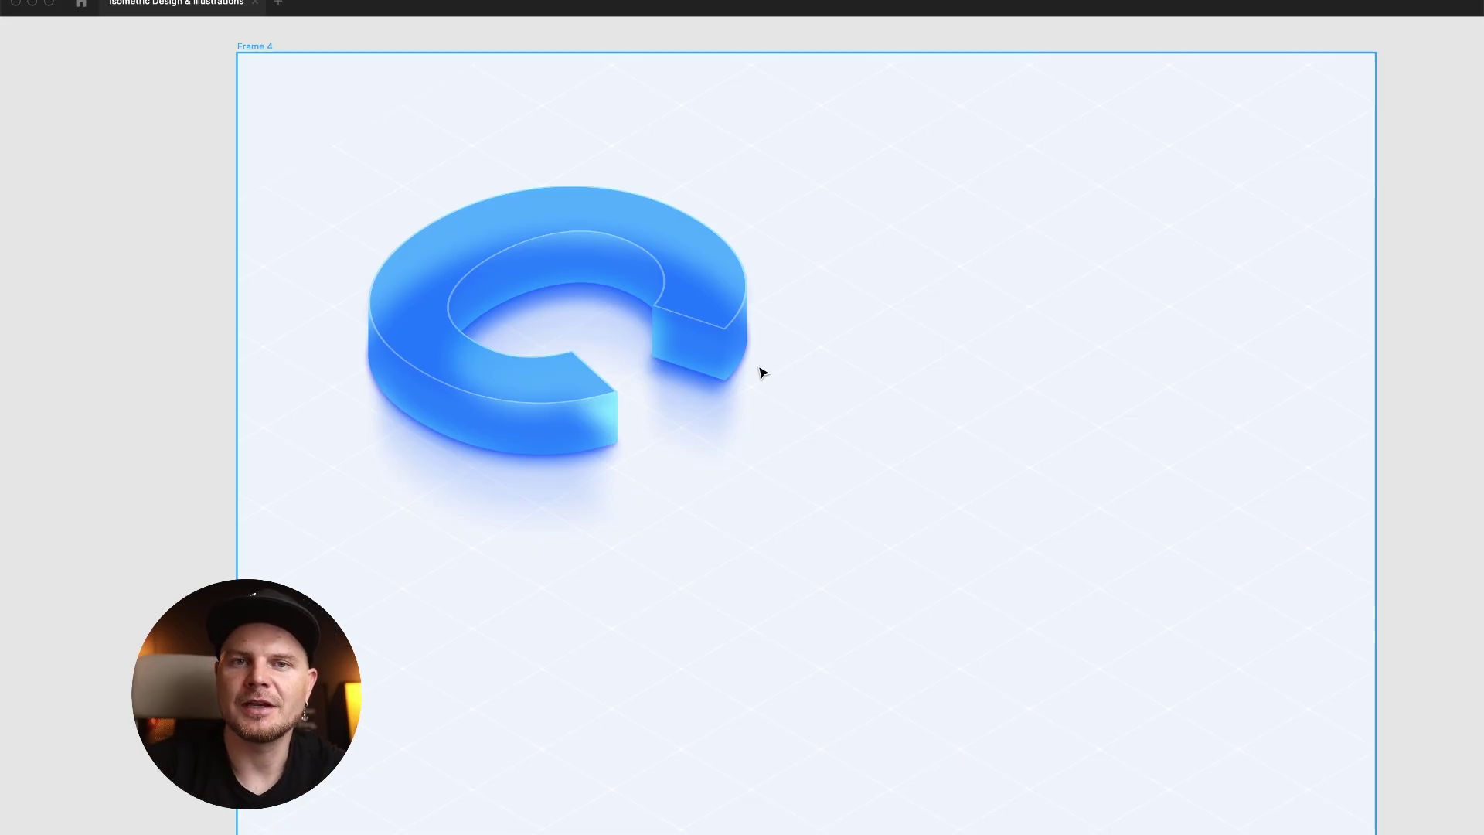
Add the letter "c" as a text object and place it beside the finished glass C in Frame 4.
scroll(761, 374, "right", 2)
scroll(761, 373, "down", 1)
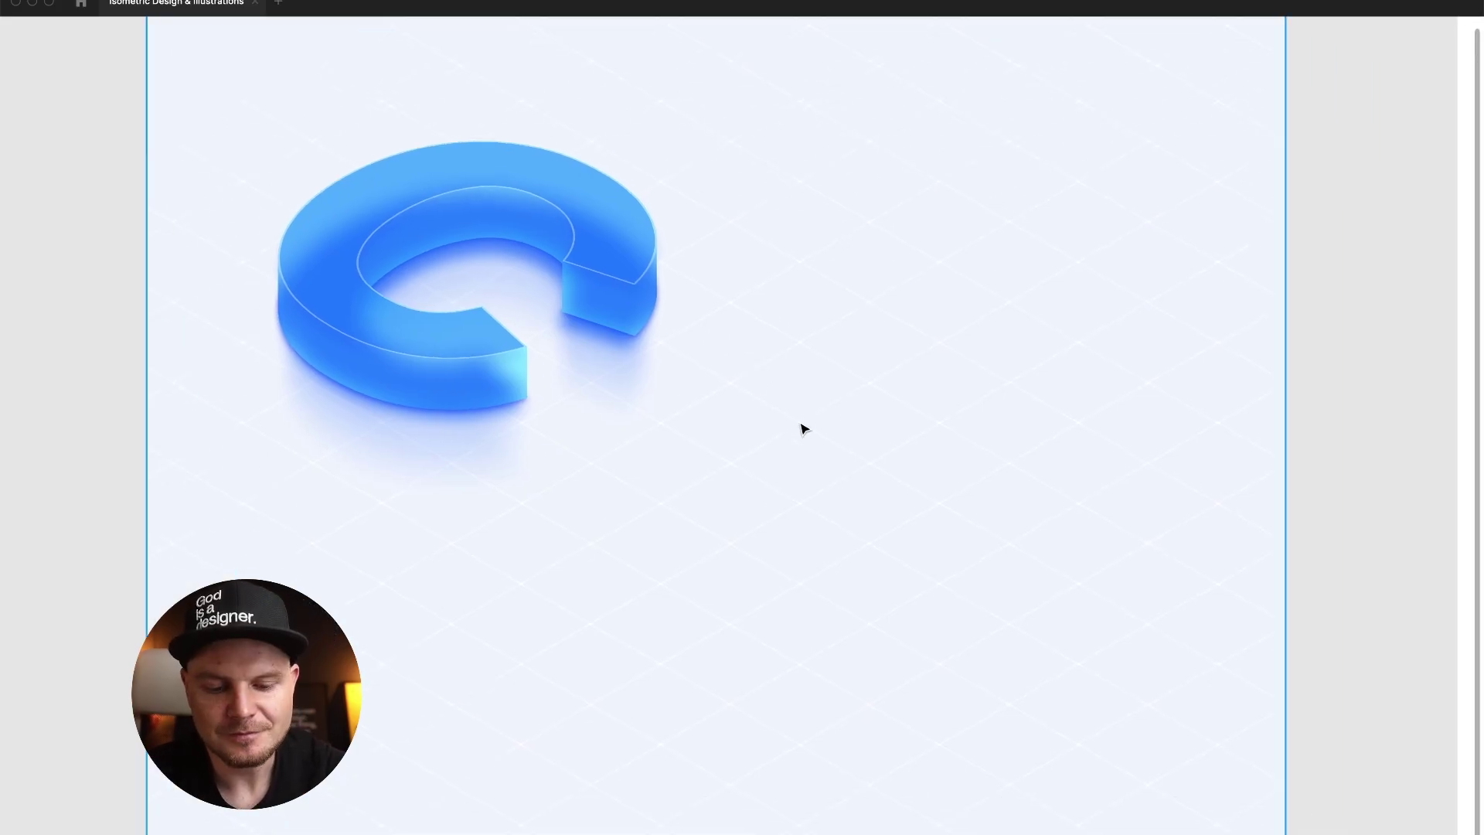
key("t")
left_click(866, 458)
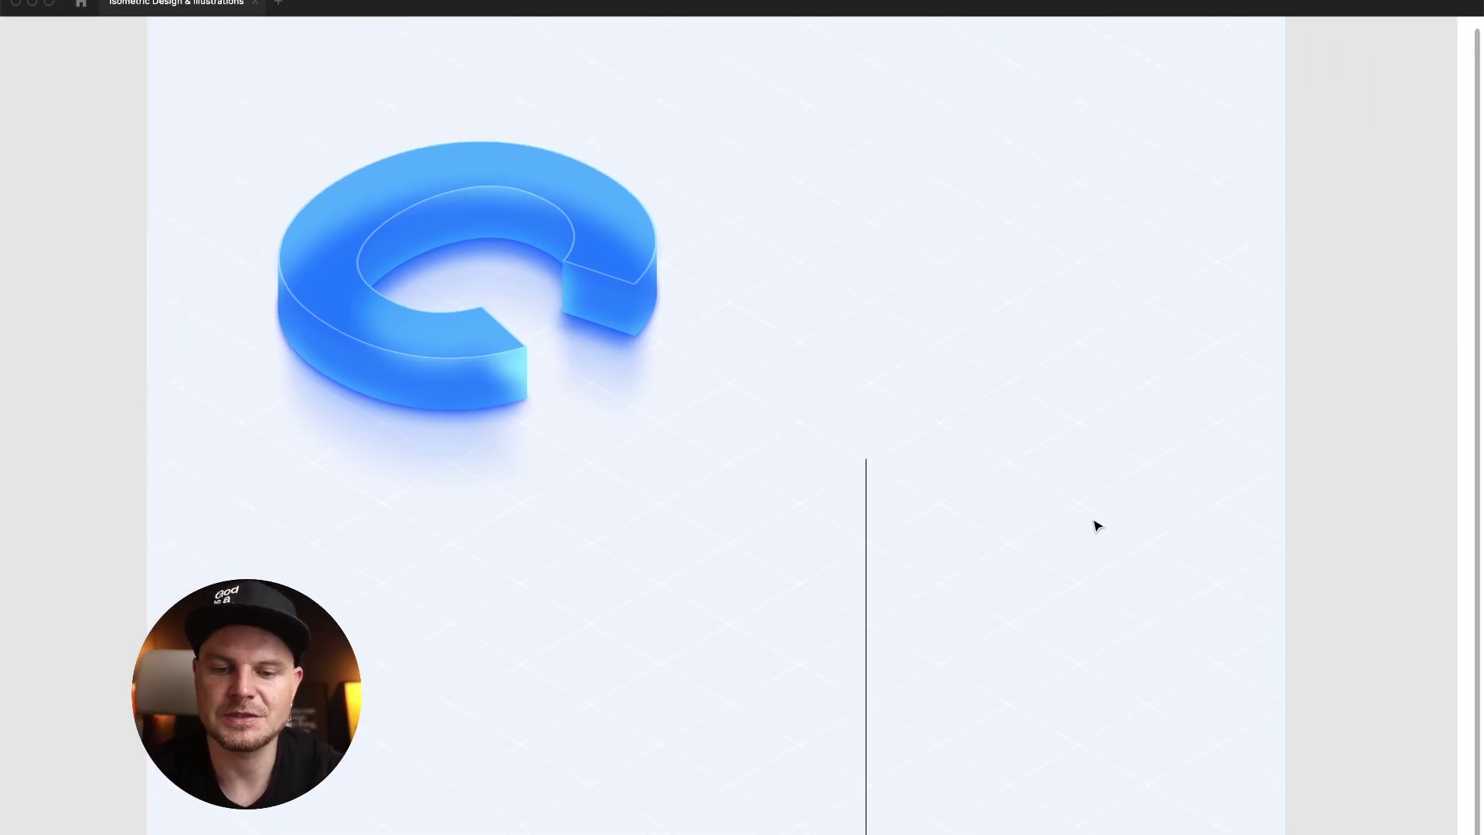
type("c")
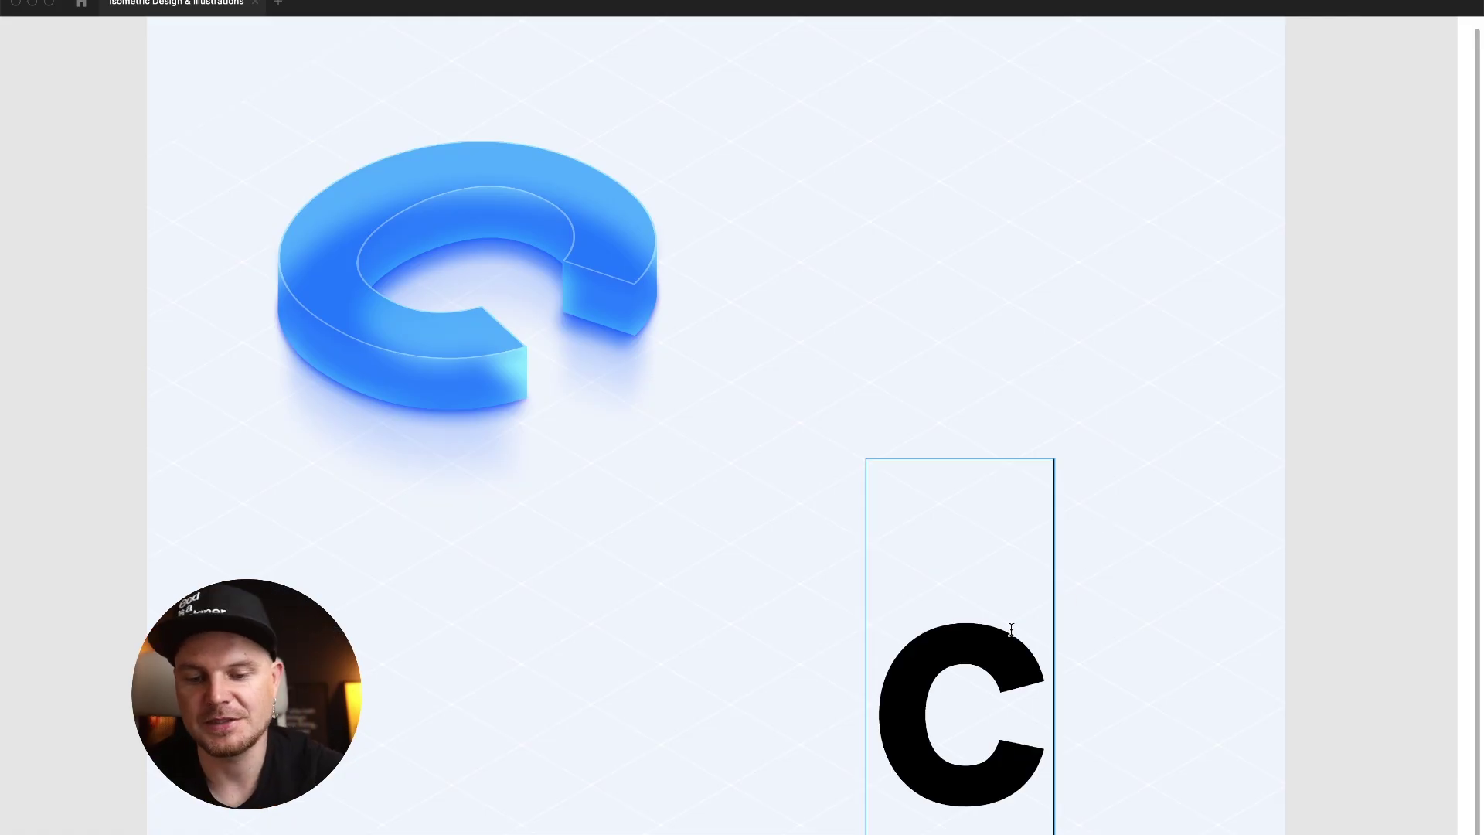
key("Escape")
left_click_drag(1017, 662, 944, 463)
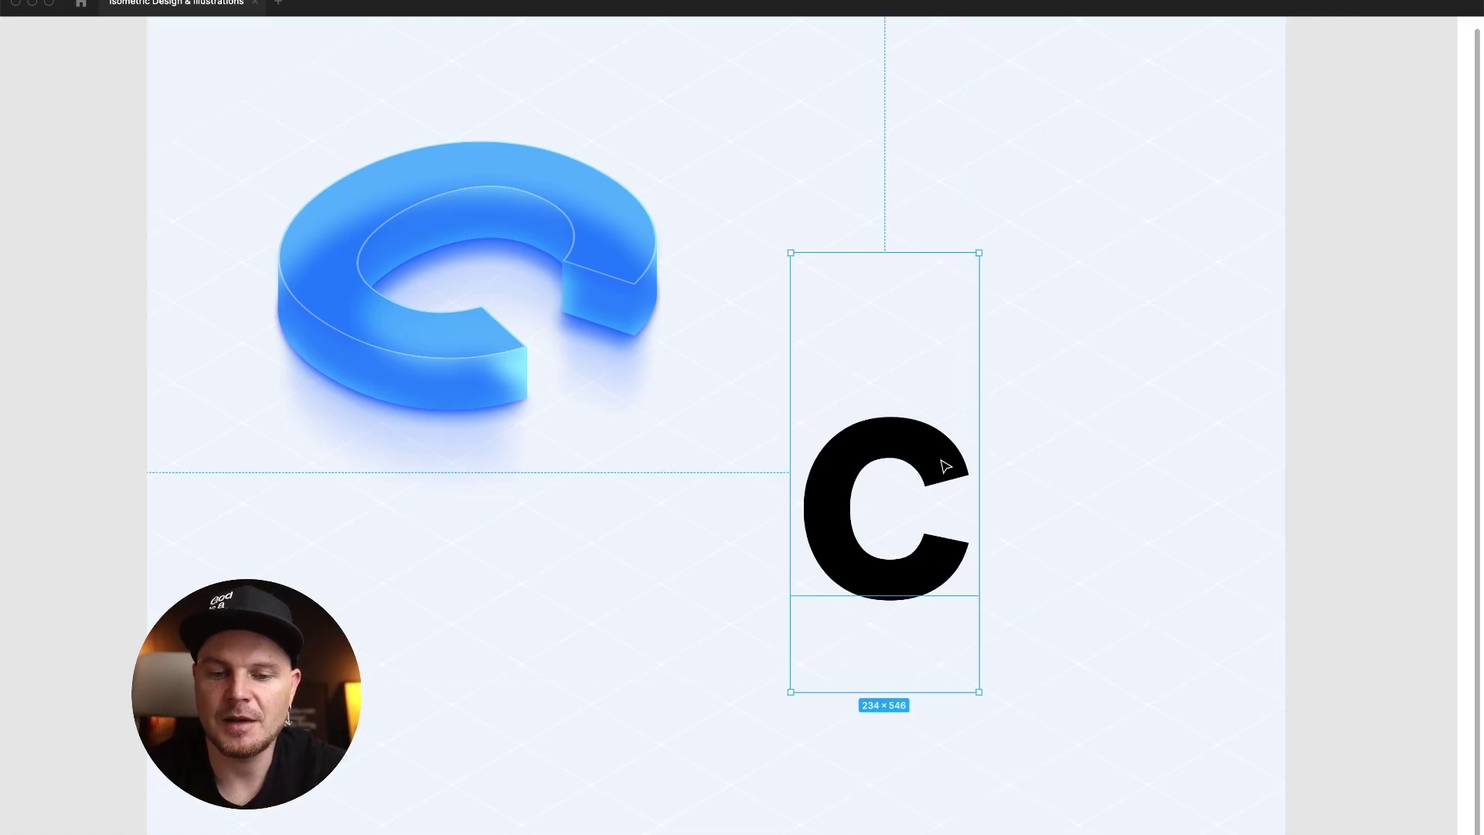
Convert the text letter c to a vector outline and rotate it to -45°.
scroll(943, 464, "right", 1)
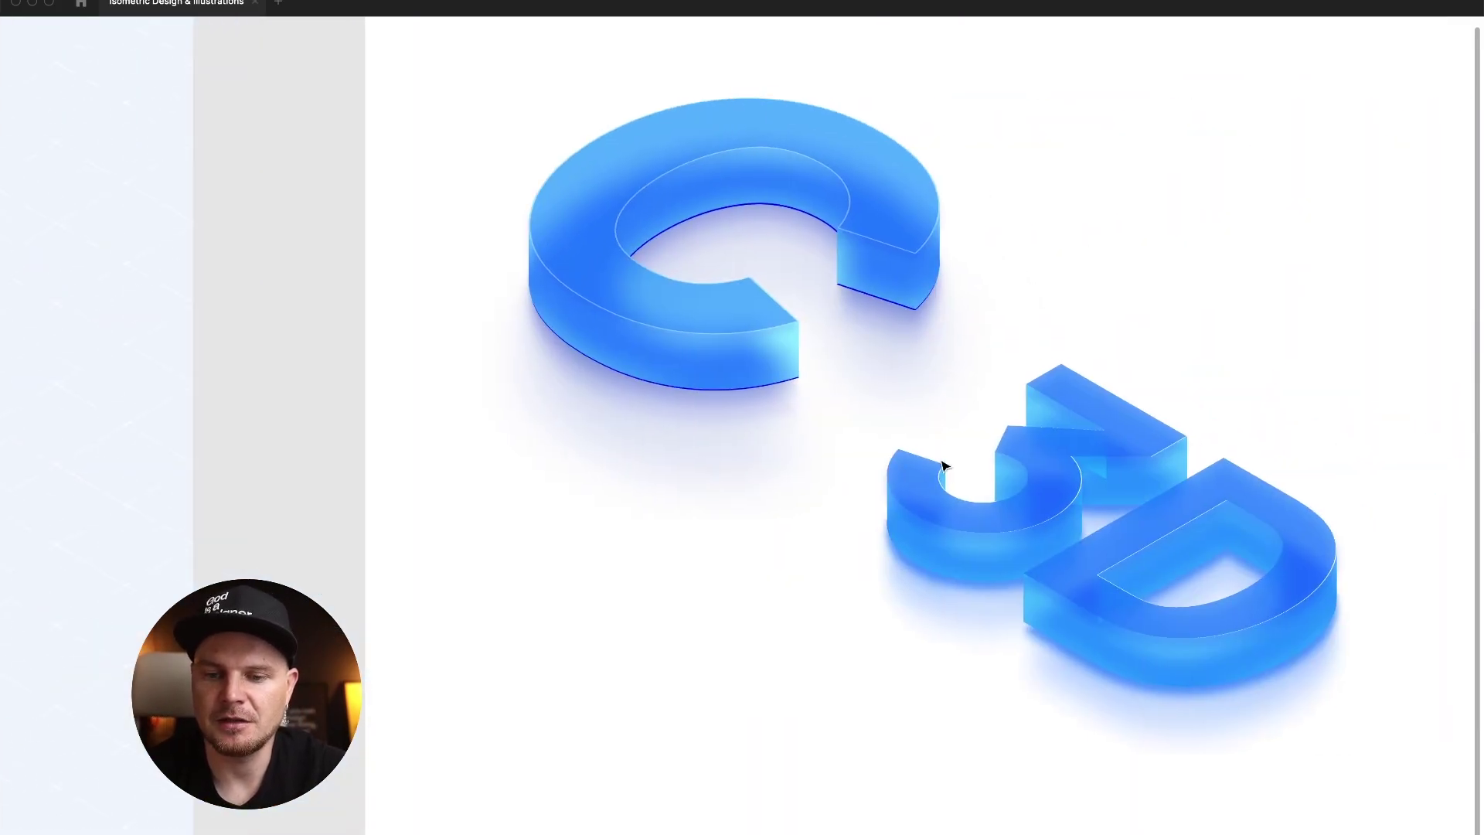
scroll(944, 463, "right", 3)
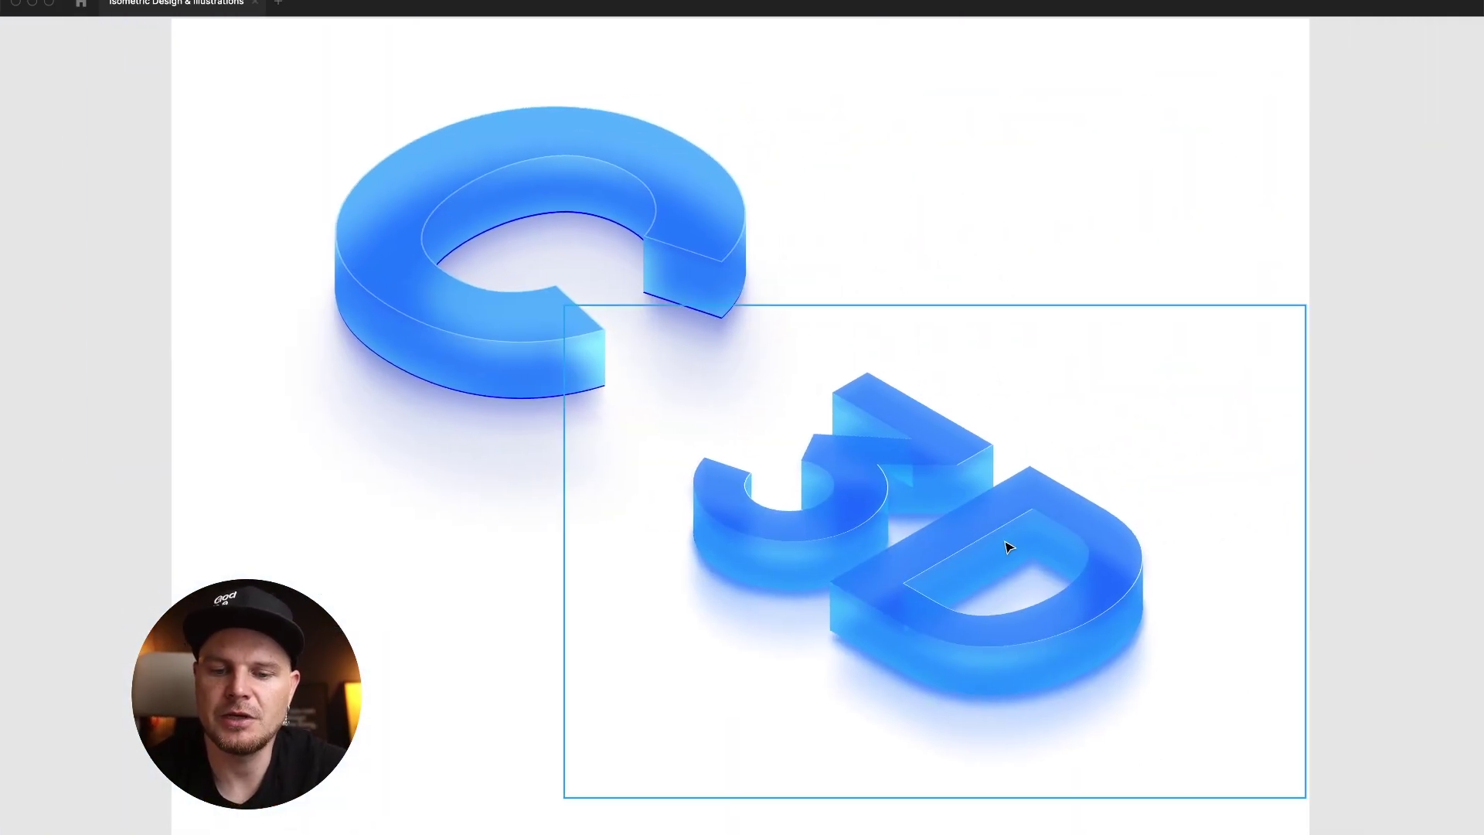
scroll(1007, 546, "left", 4)
scroll(1007, 546, "left", 10)
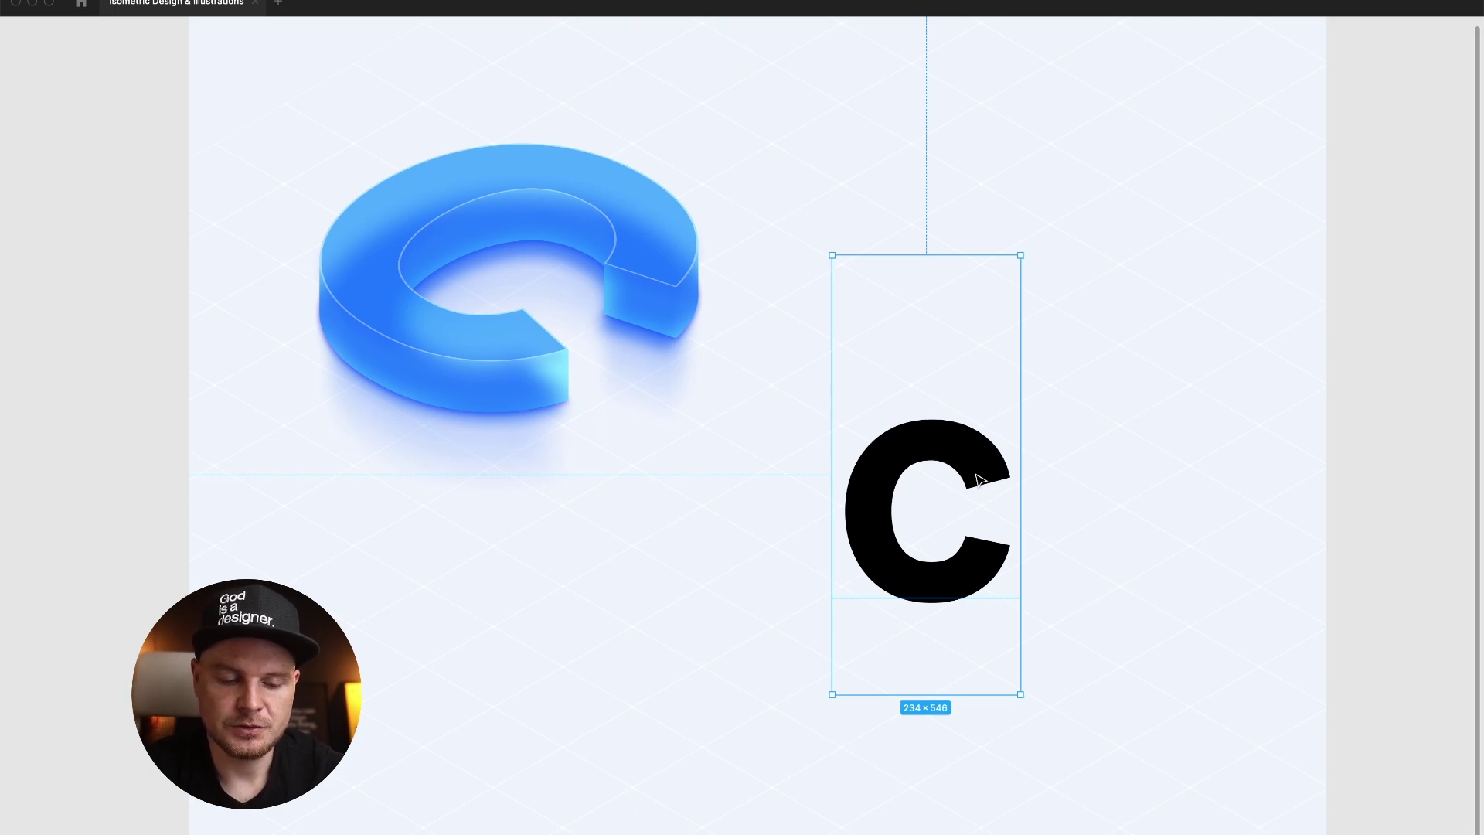
key("super+alt+o")
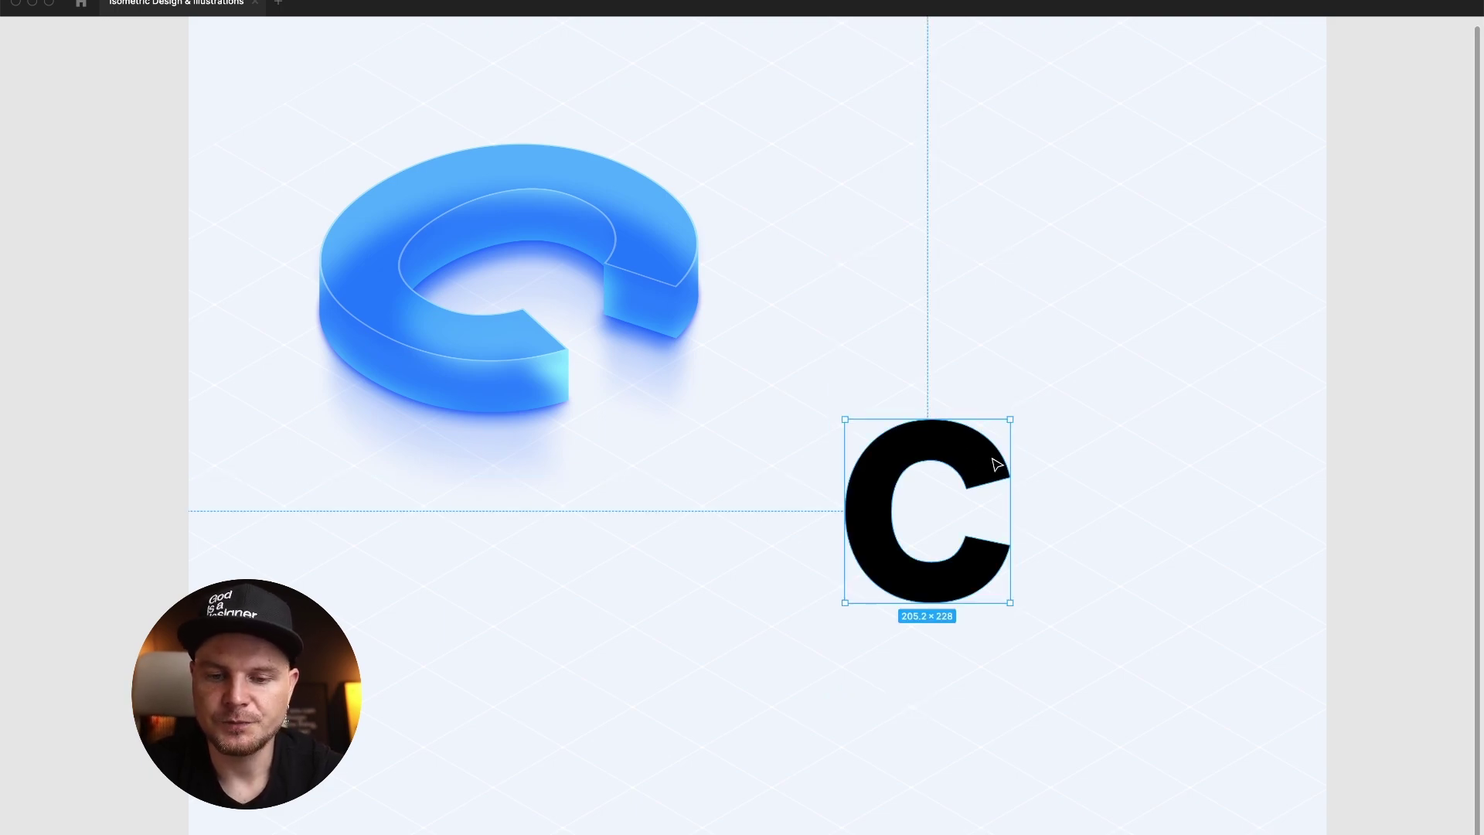
left_click_drag(1013, 417, 1088, 507)
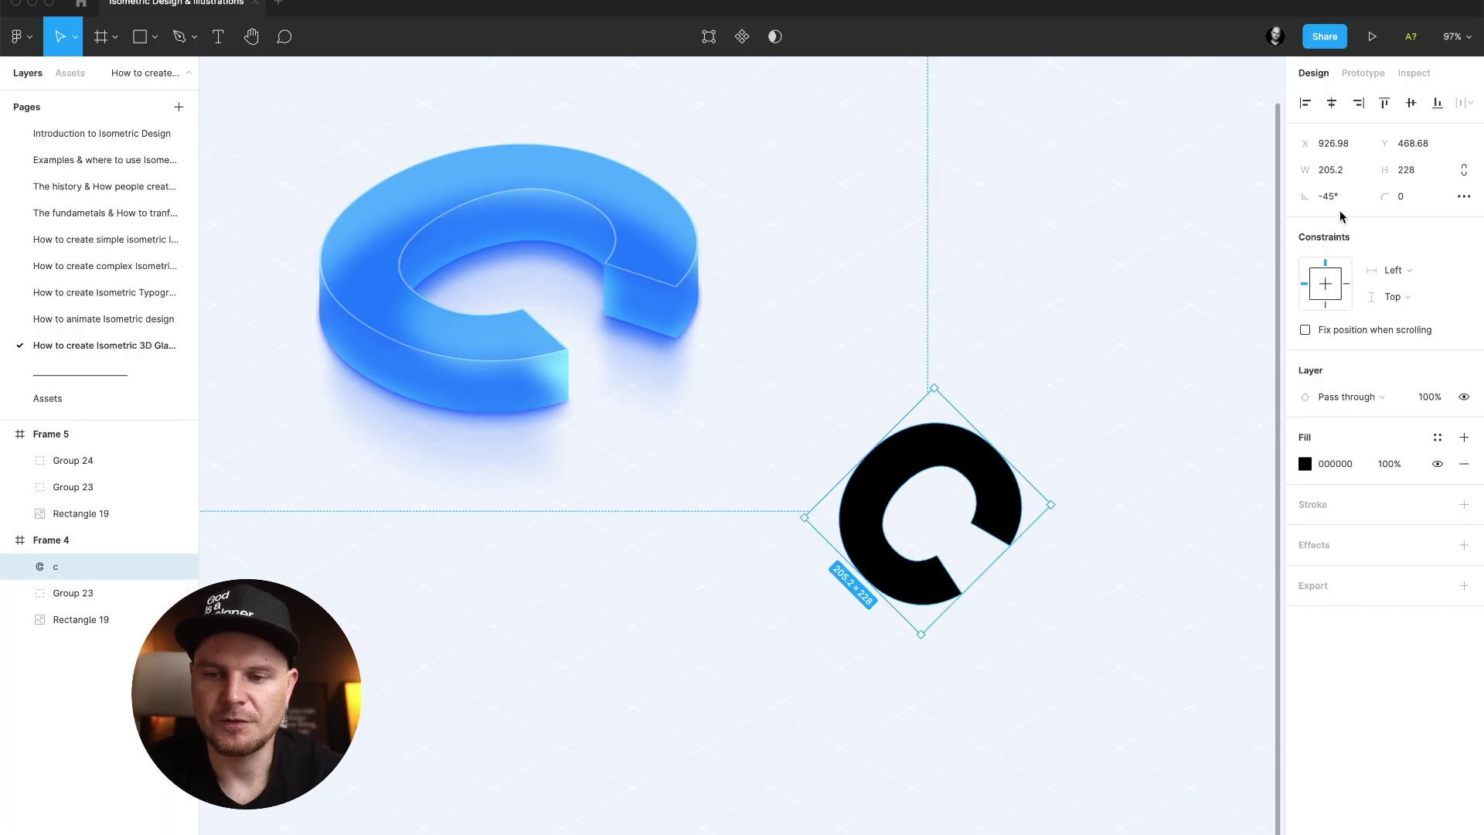
Group the rotated letter c and scale the group's height to 57.73% for an isometric view.
key("super+g")
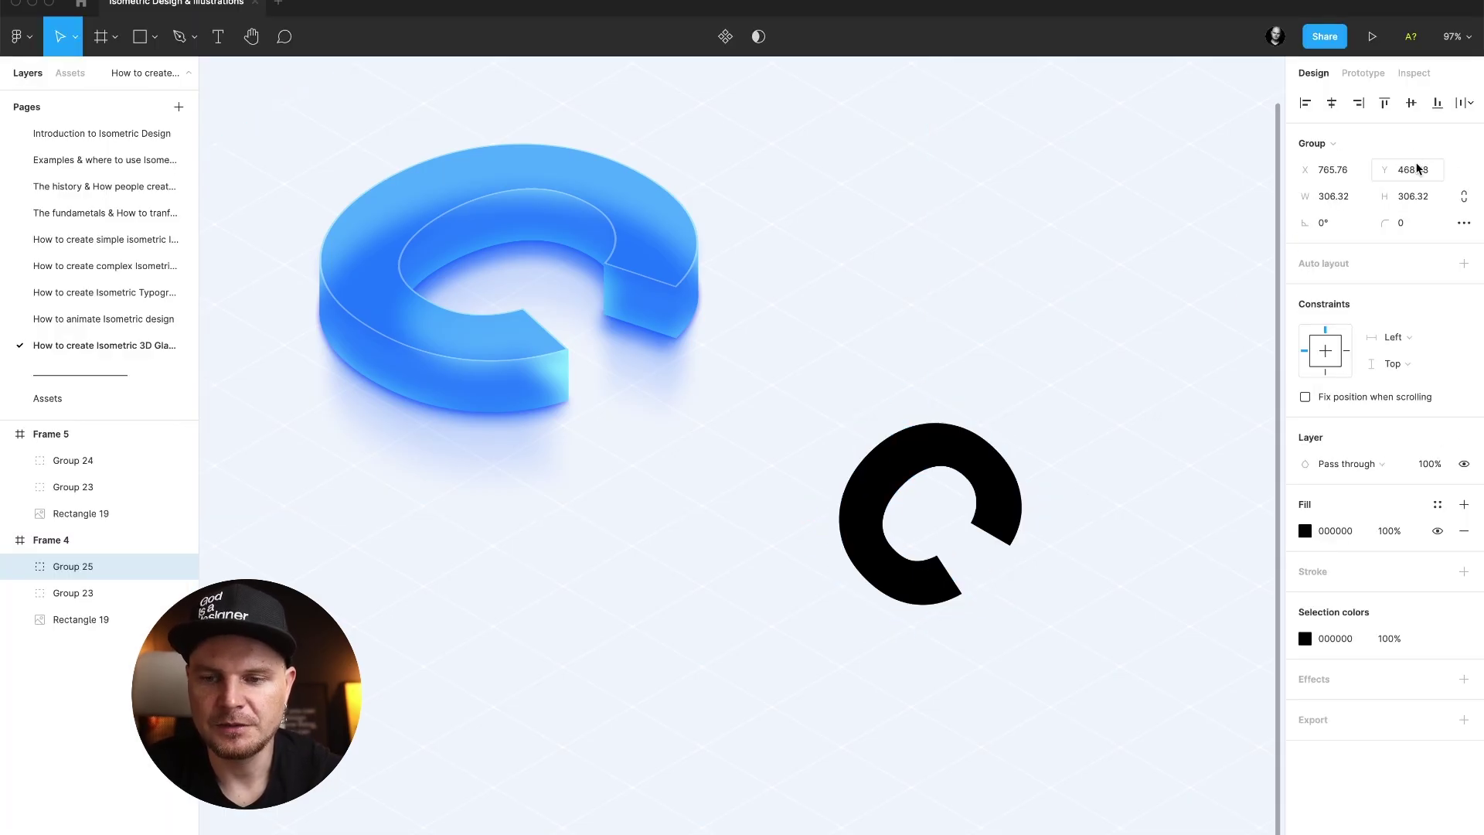
left_click(1414, 194)
type("57")
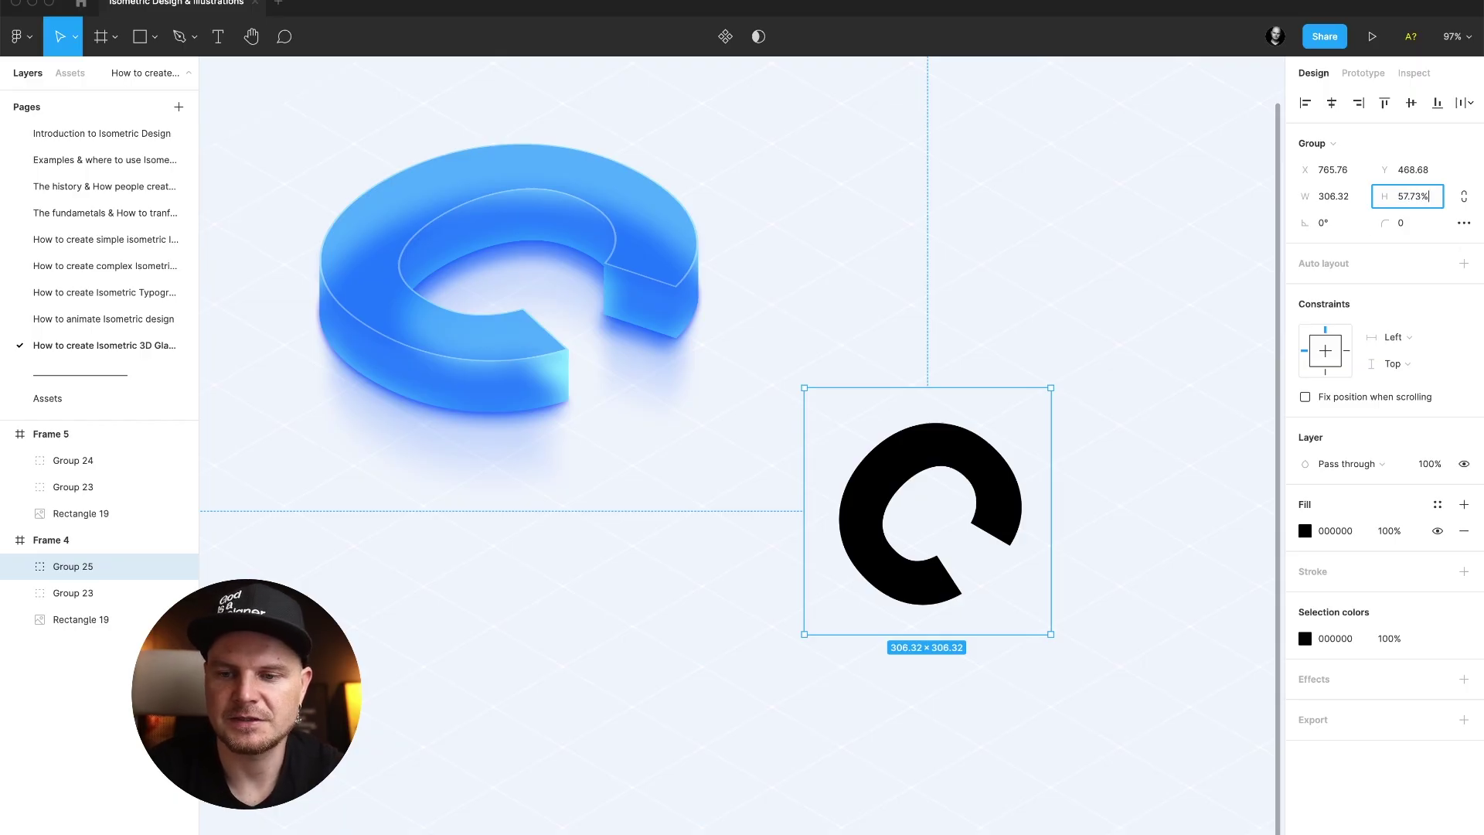
type(".73%")
key("Return")
left_click_drag(997, 473, 997, 481)
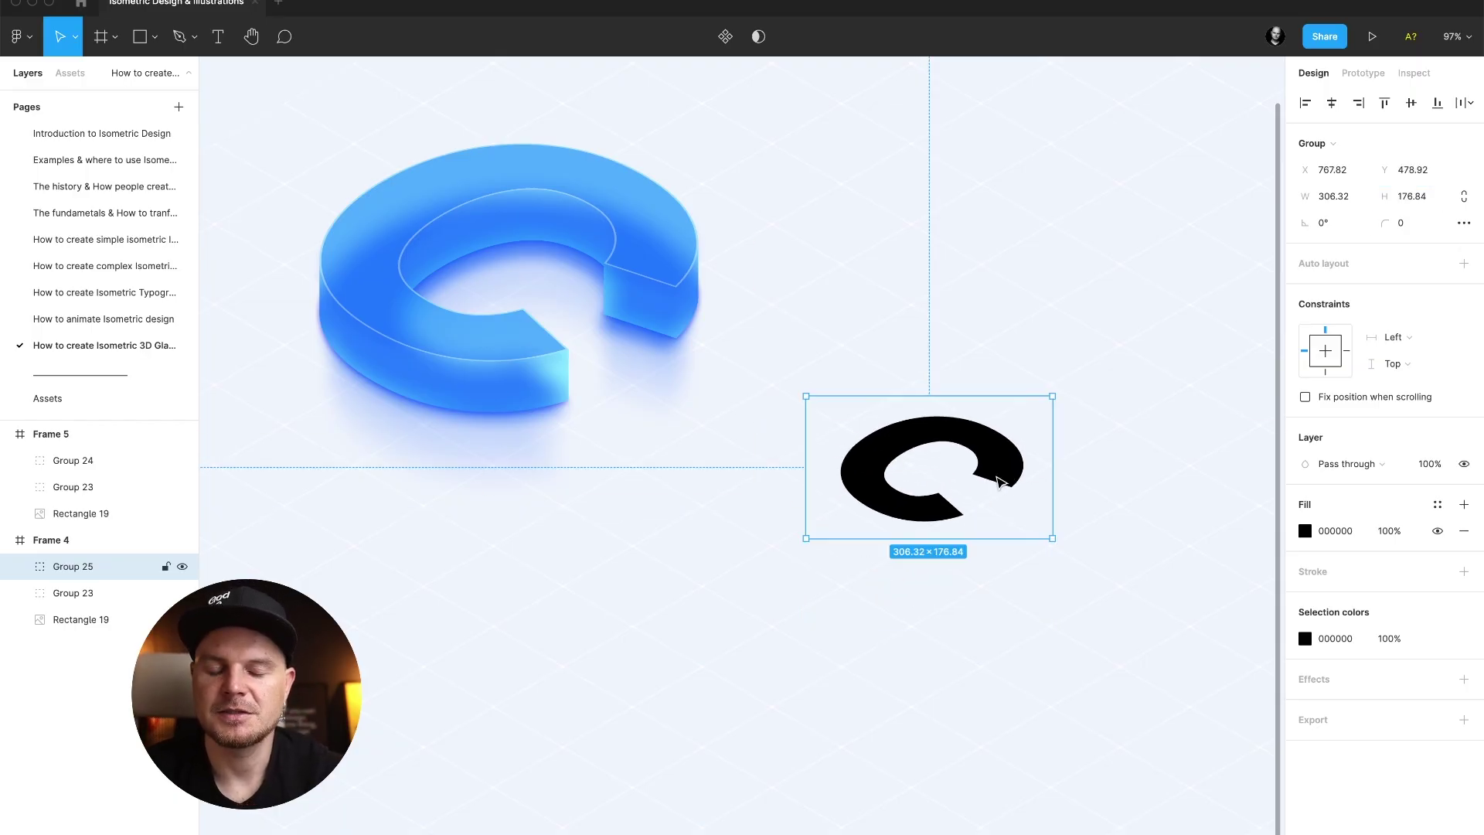
Fill the c shape with a blue sampled from the finished glass C, adjusted to 1D77FF.
double_click(997, 480)
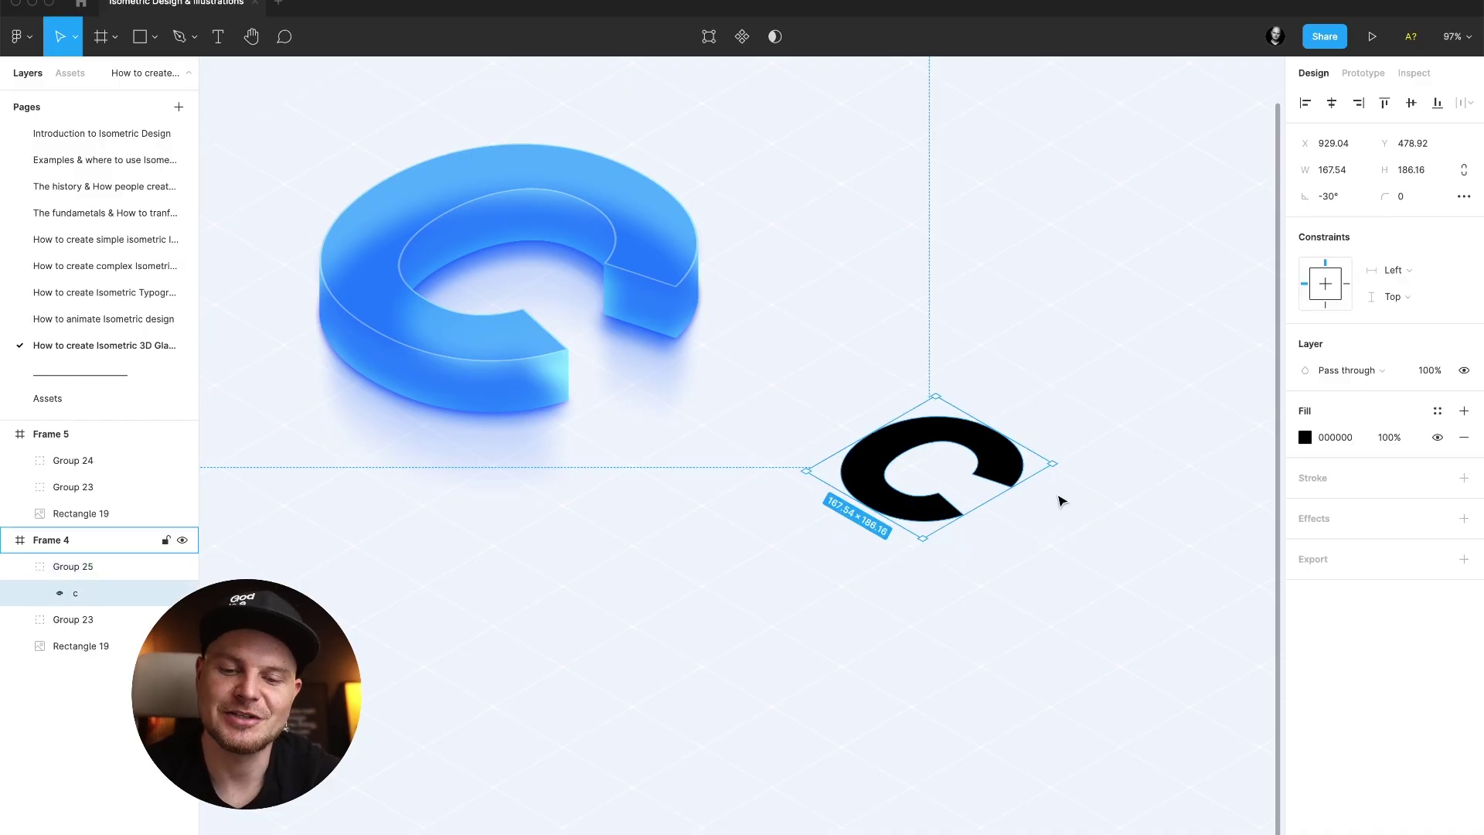
key("i")
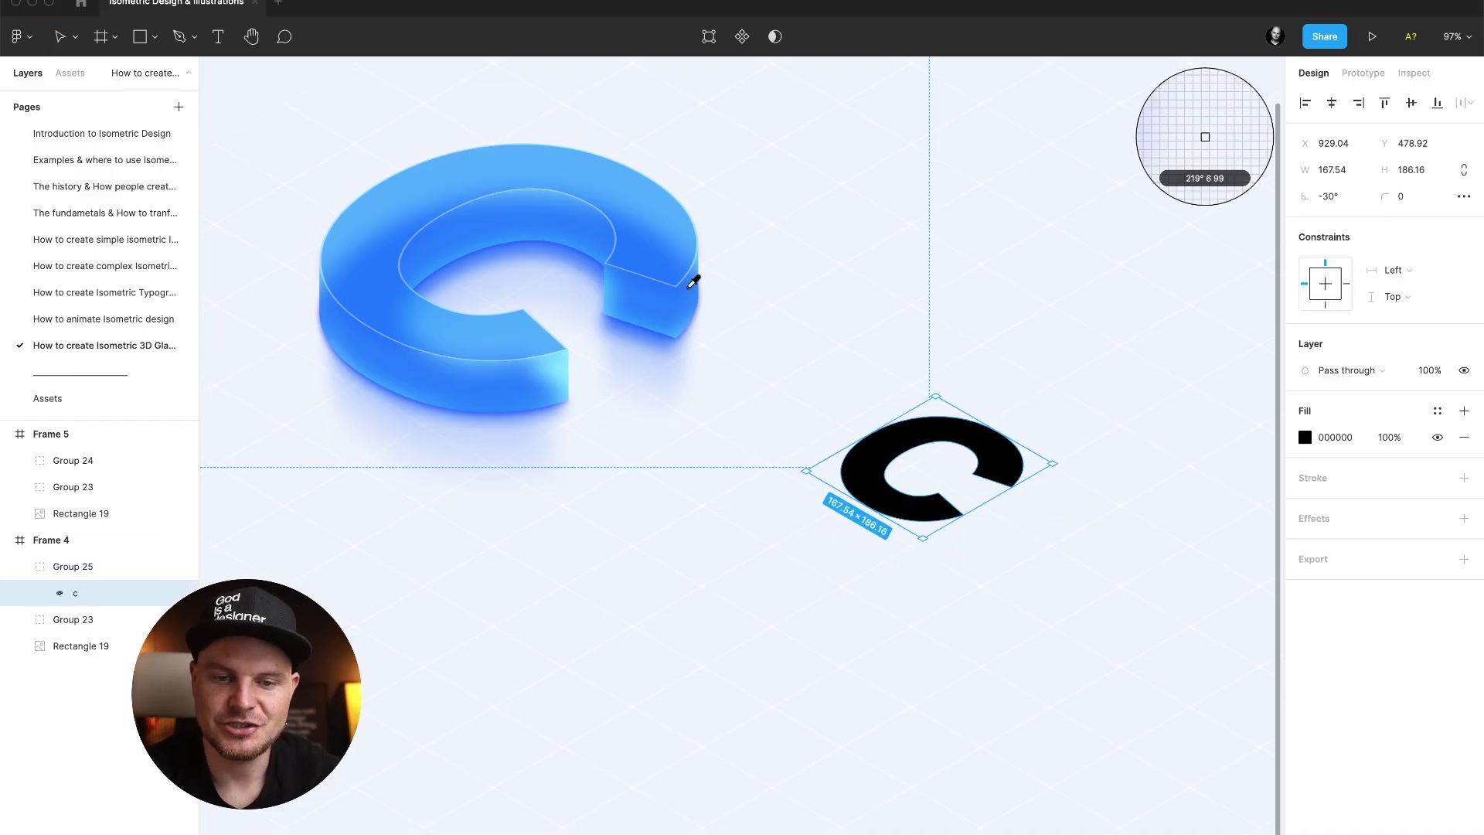
left_click(694, 280)
left_click(1304, 436)
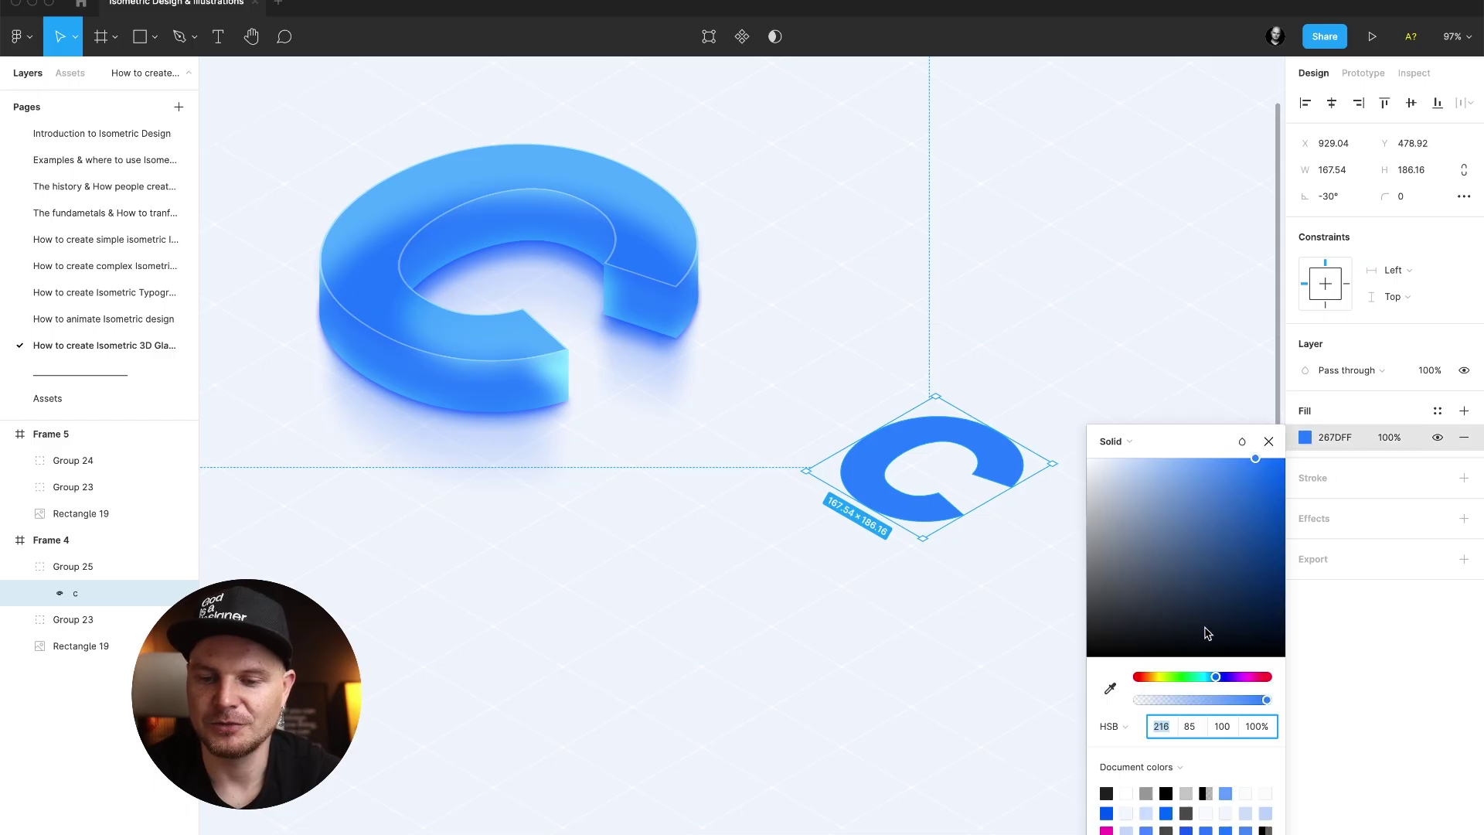
left_click_drag(1226, 681, 1215, 678)
left_click_drag(1265, 473, 1264, 459)
left_click(1269, 441)
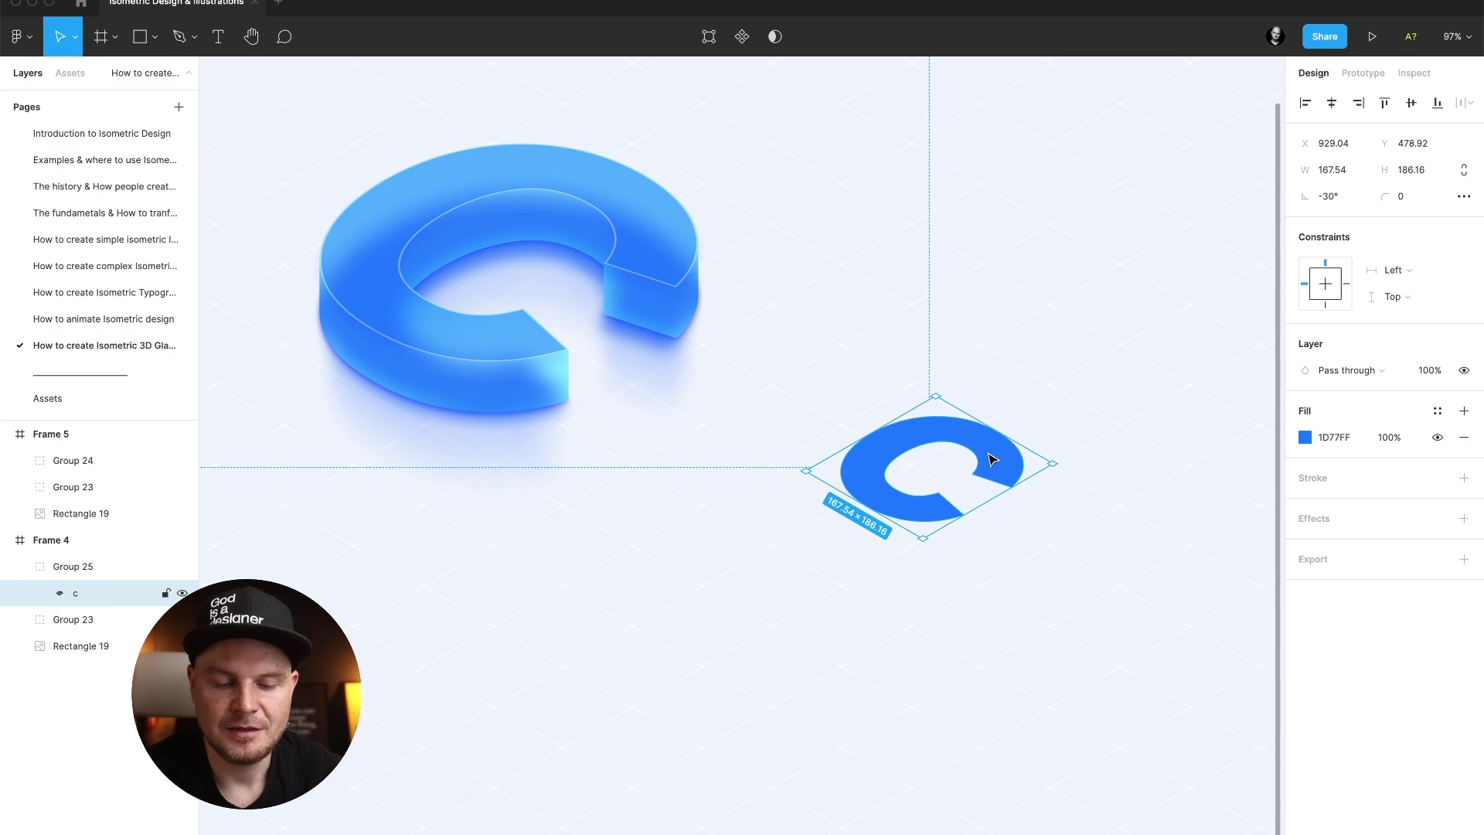
Duplicate the blue c shape straight upward, with the copy about 38 px above the original.
key("Escape")
double_click(1018, 470)
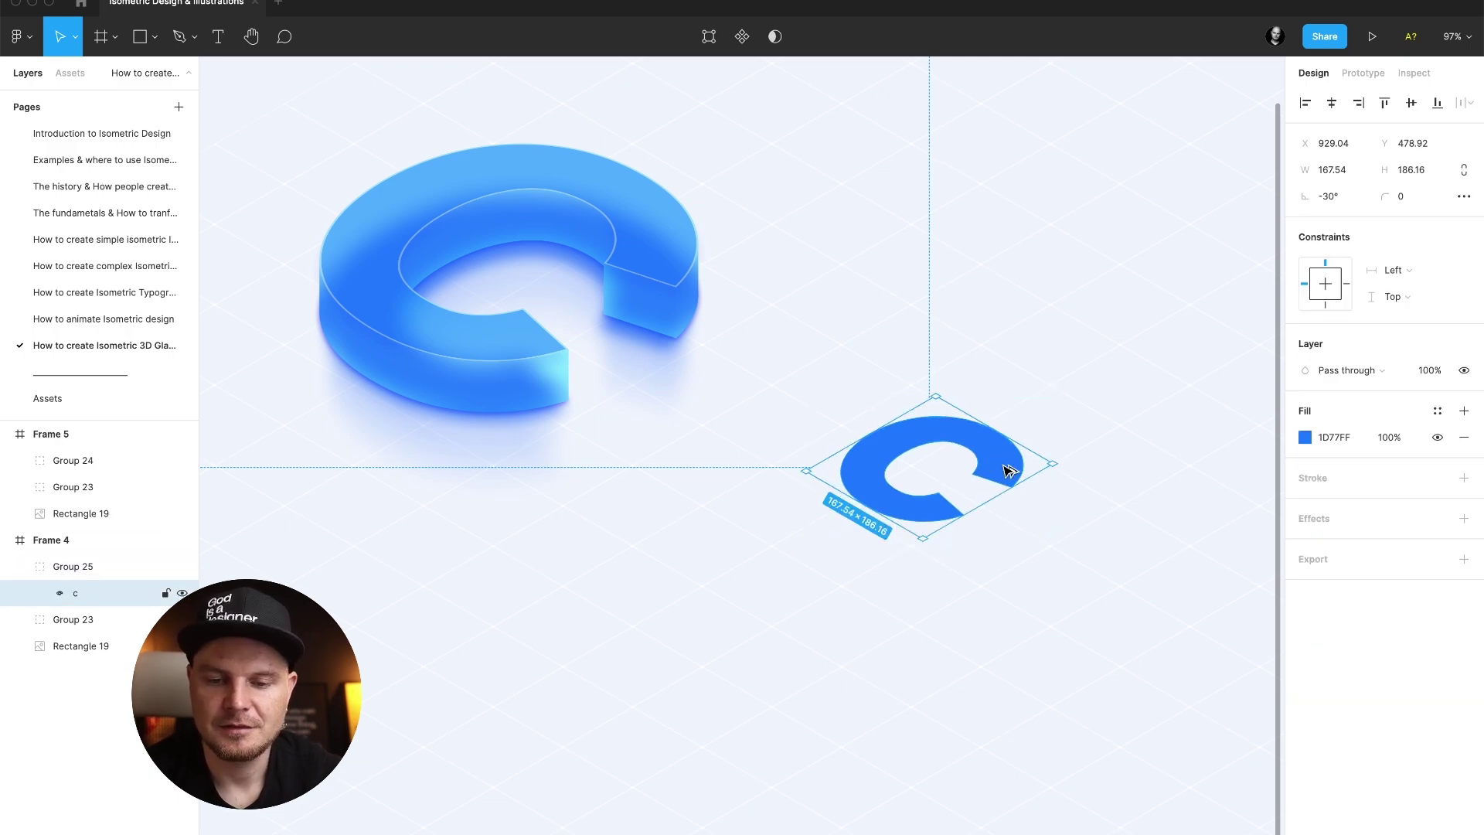
left_click_drag(1009, 471, 1005, 433)
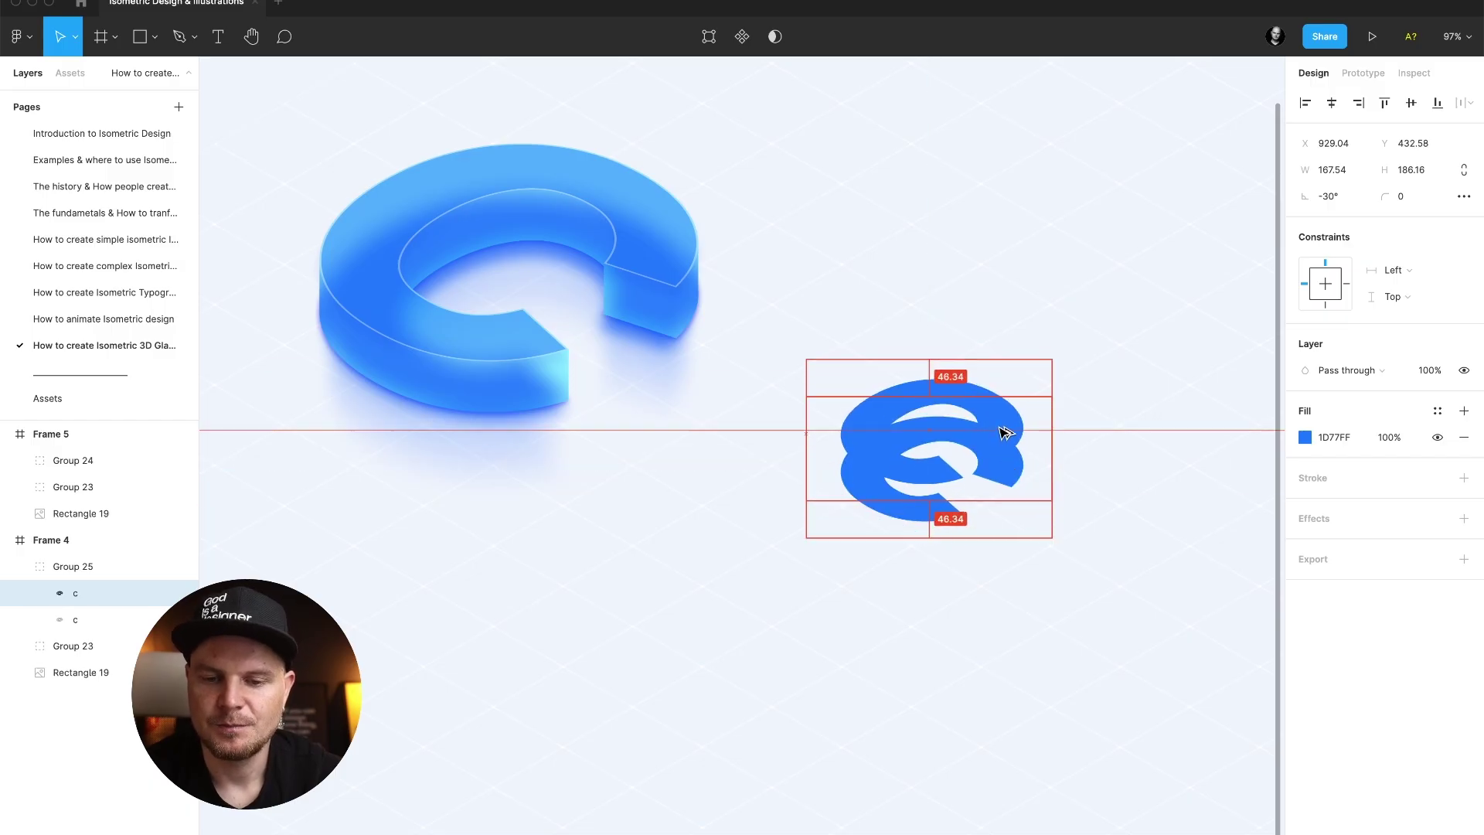
key("shift+Down")
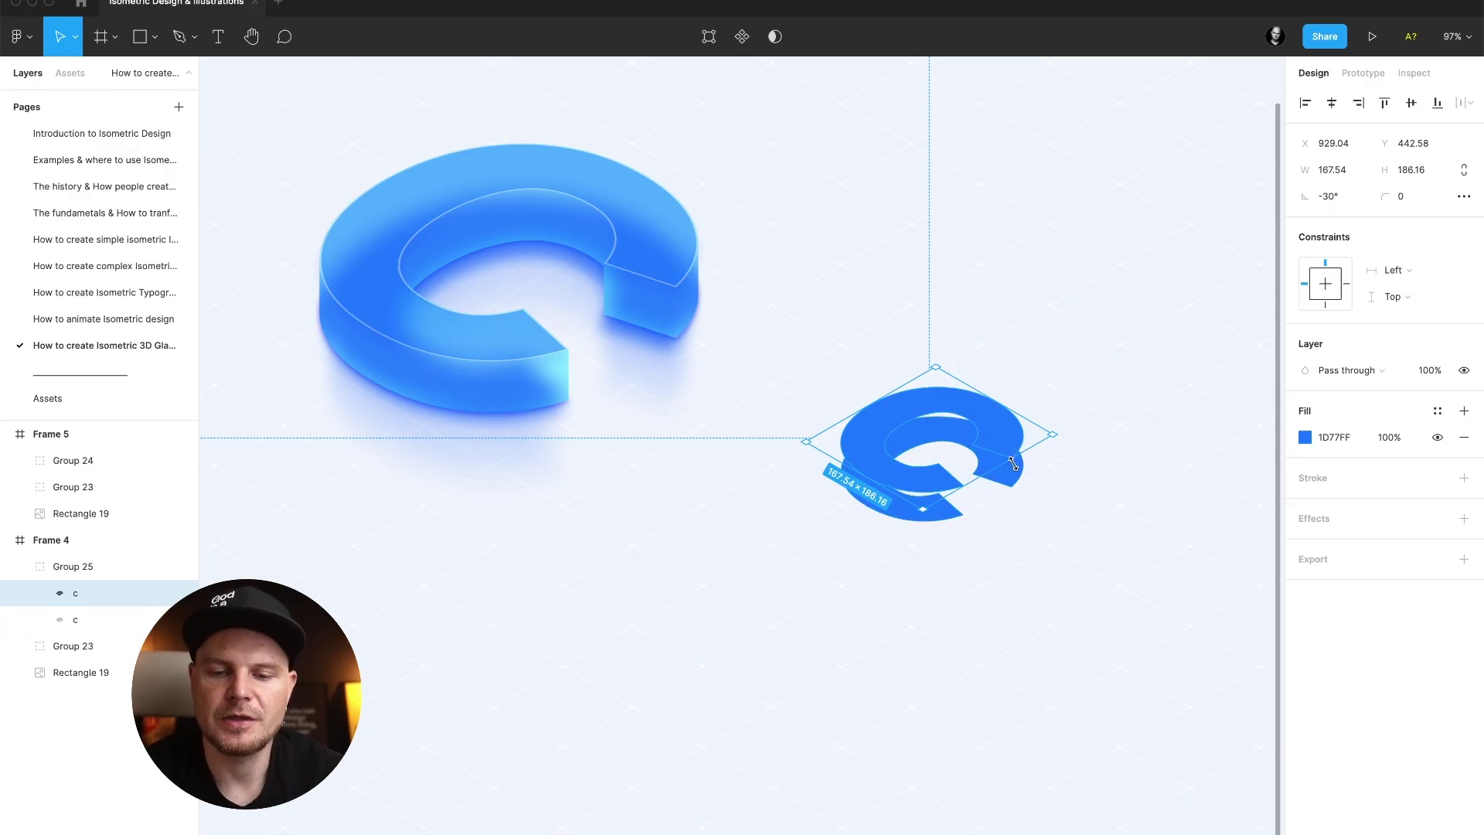
left_click_drag(994, 434, 987, 304)
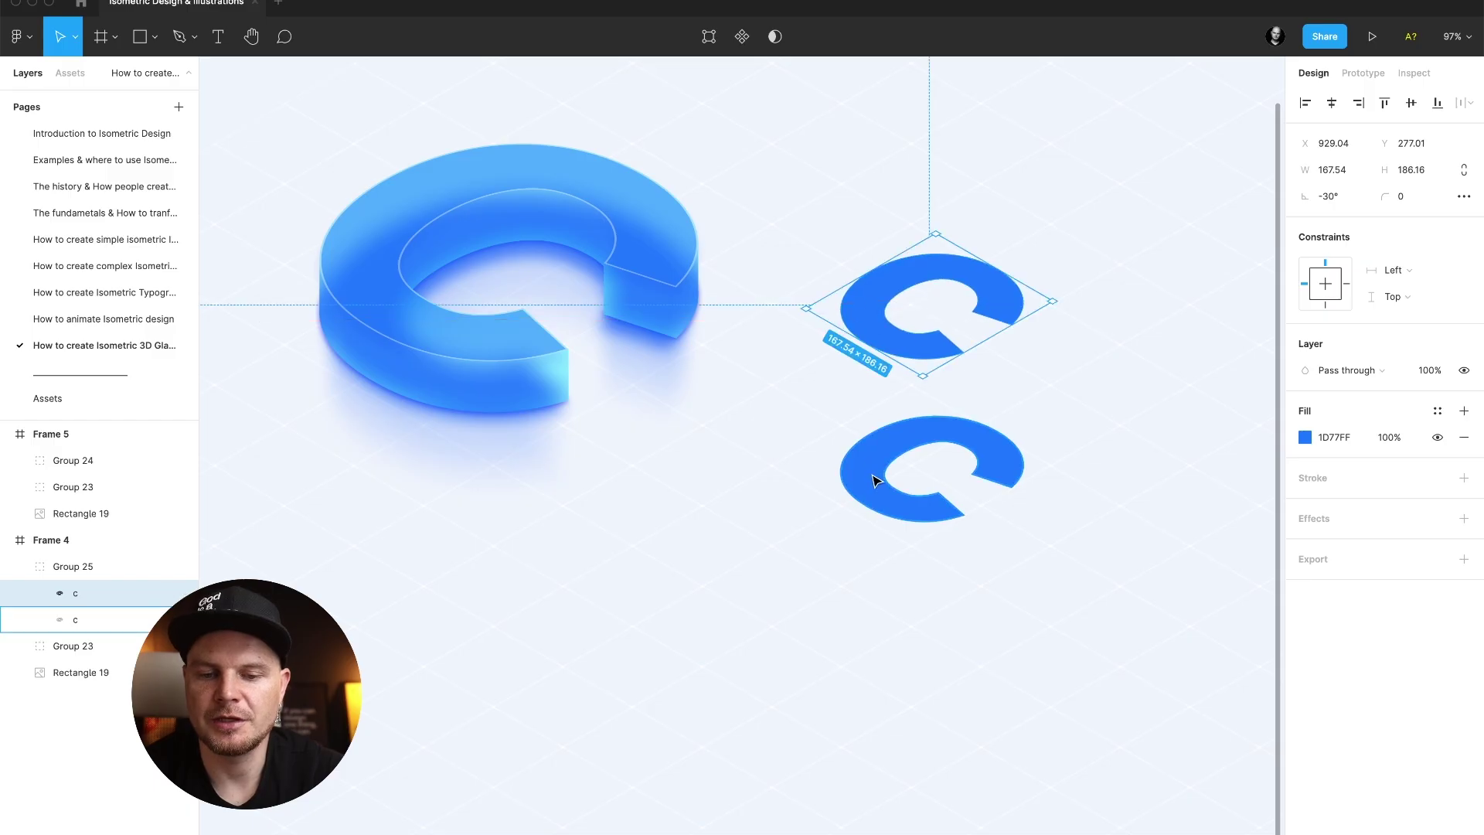
left_click_drag(983, 292, 986, 420)
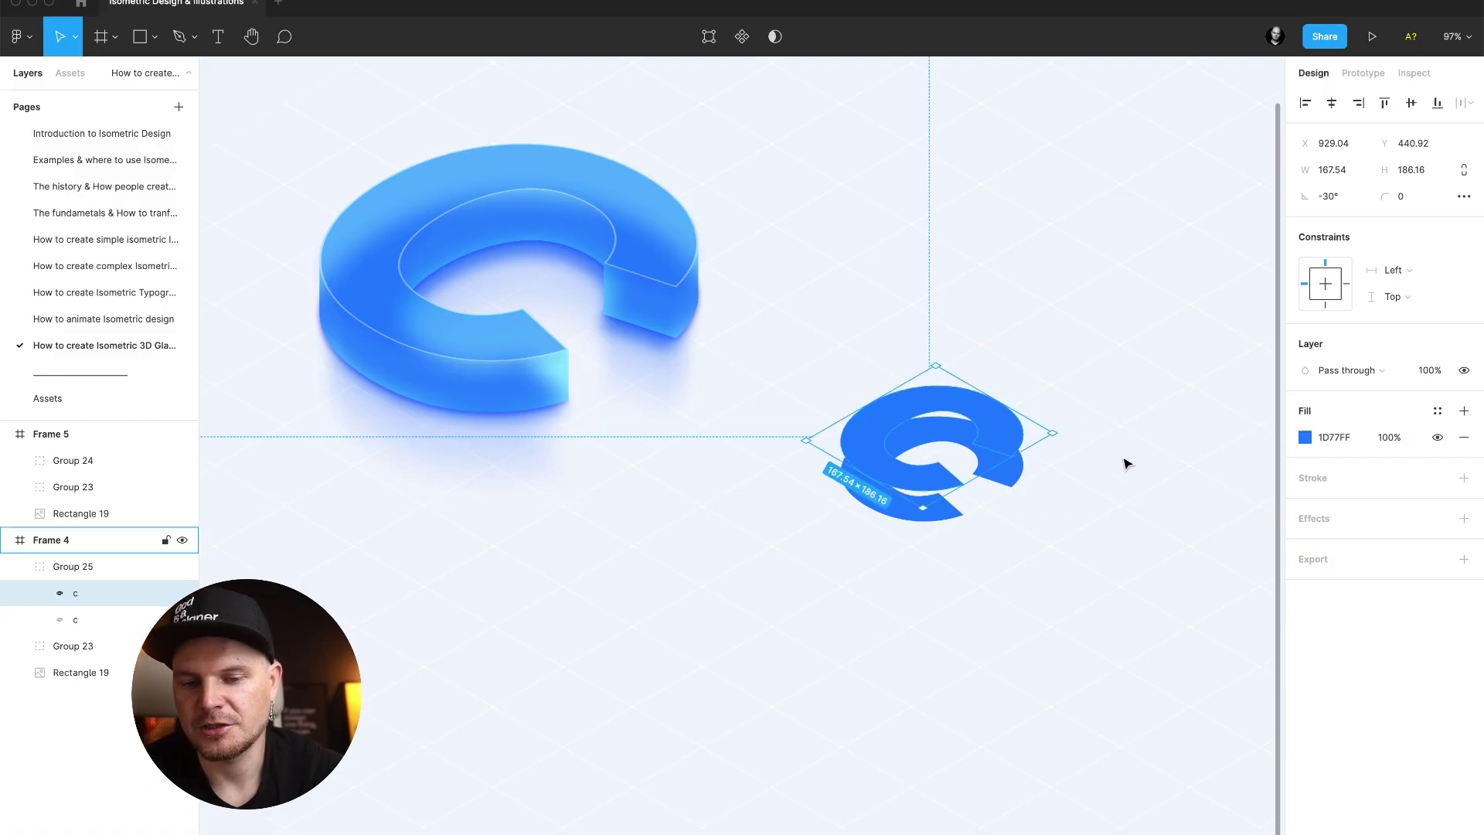
Darken the fill of the lower c shape to 0055D6.
left_click(1017, 478)
left_click(1304, 437)
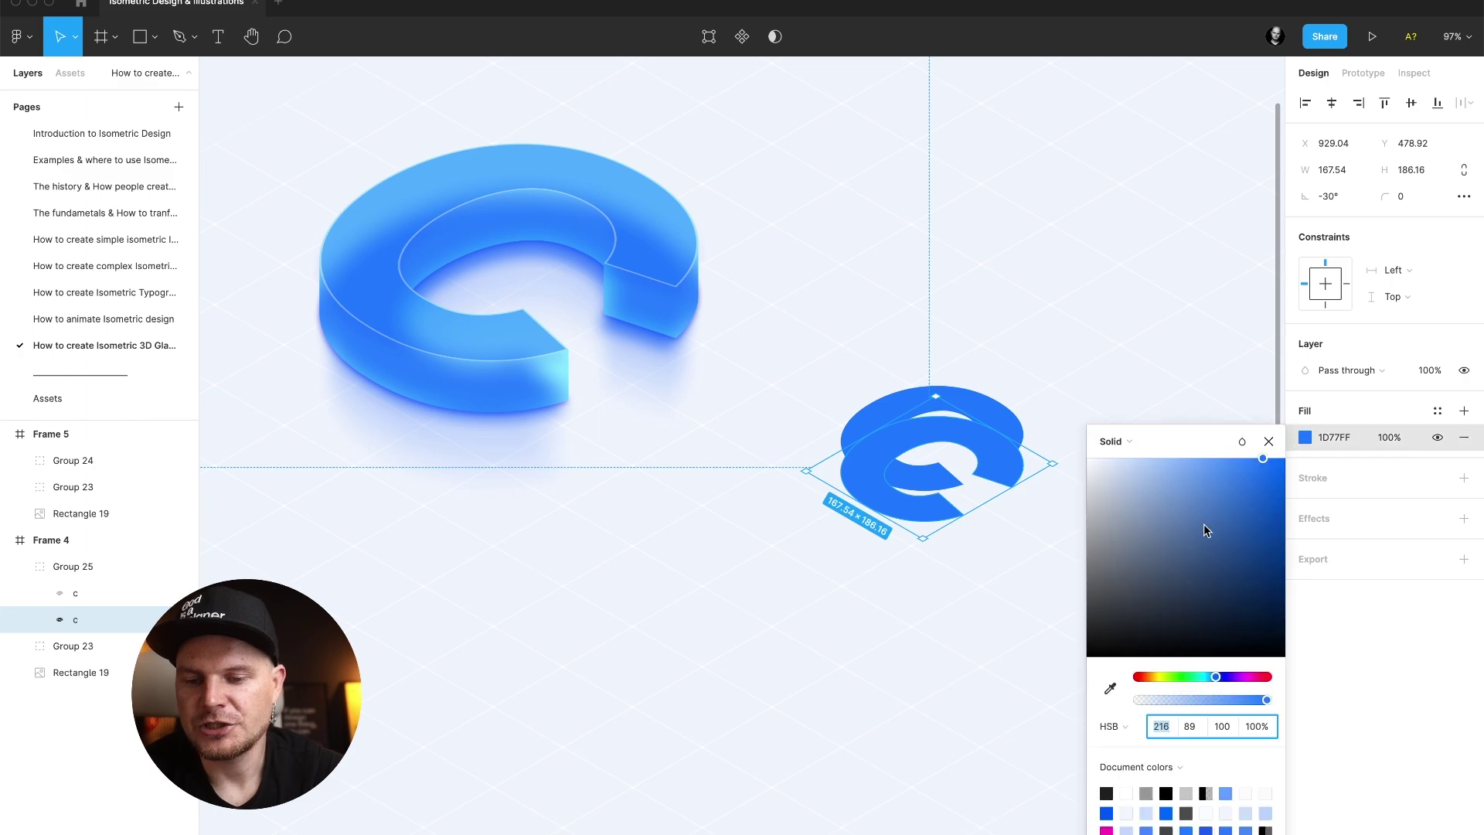
left_click_drag(1236, 488, 1287, 494)
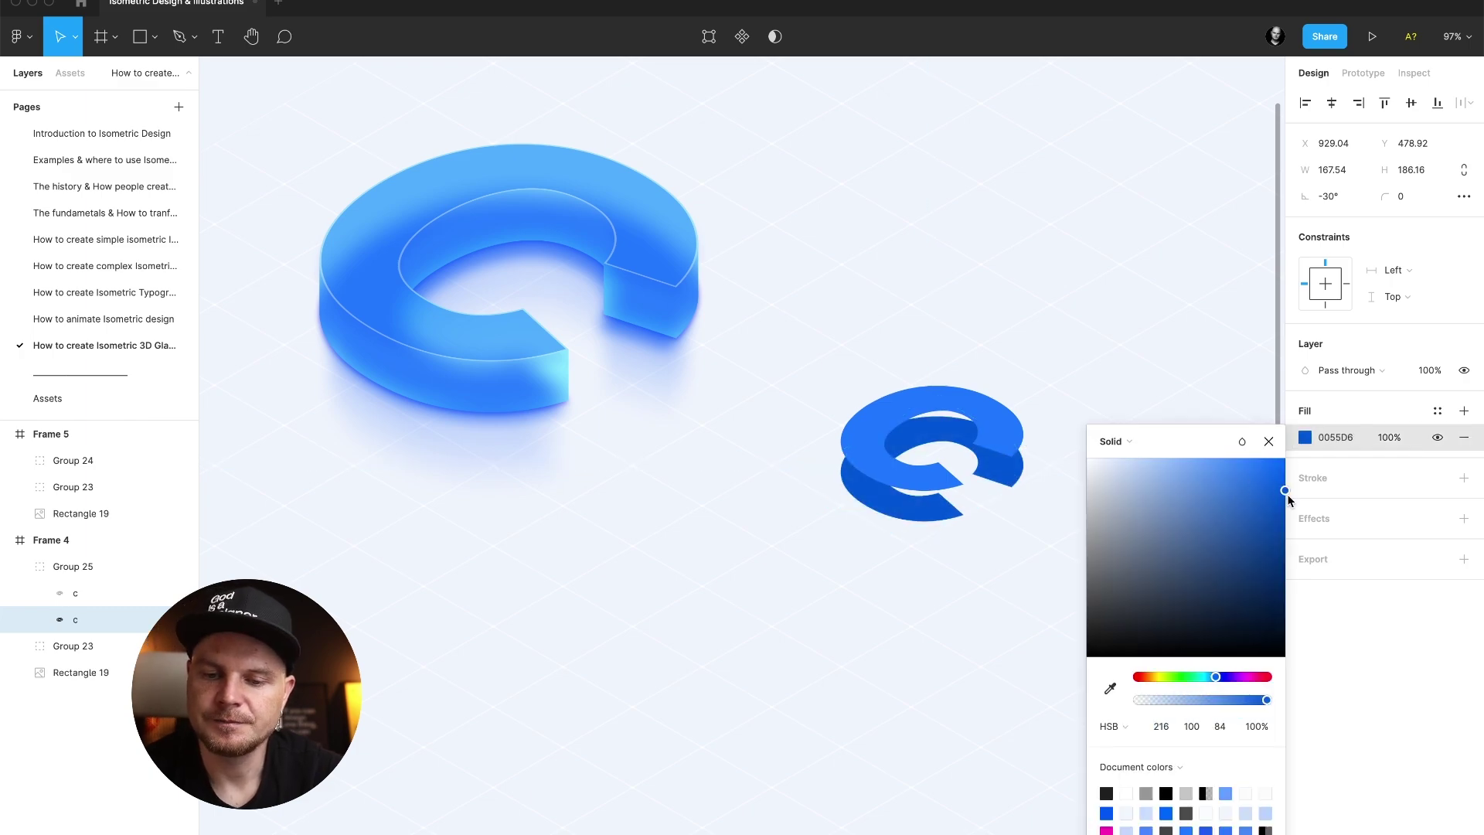
left_click(1268, 442)
key("Escape")
key("Escape")
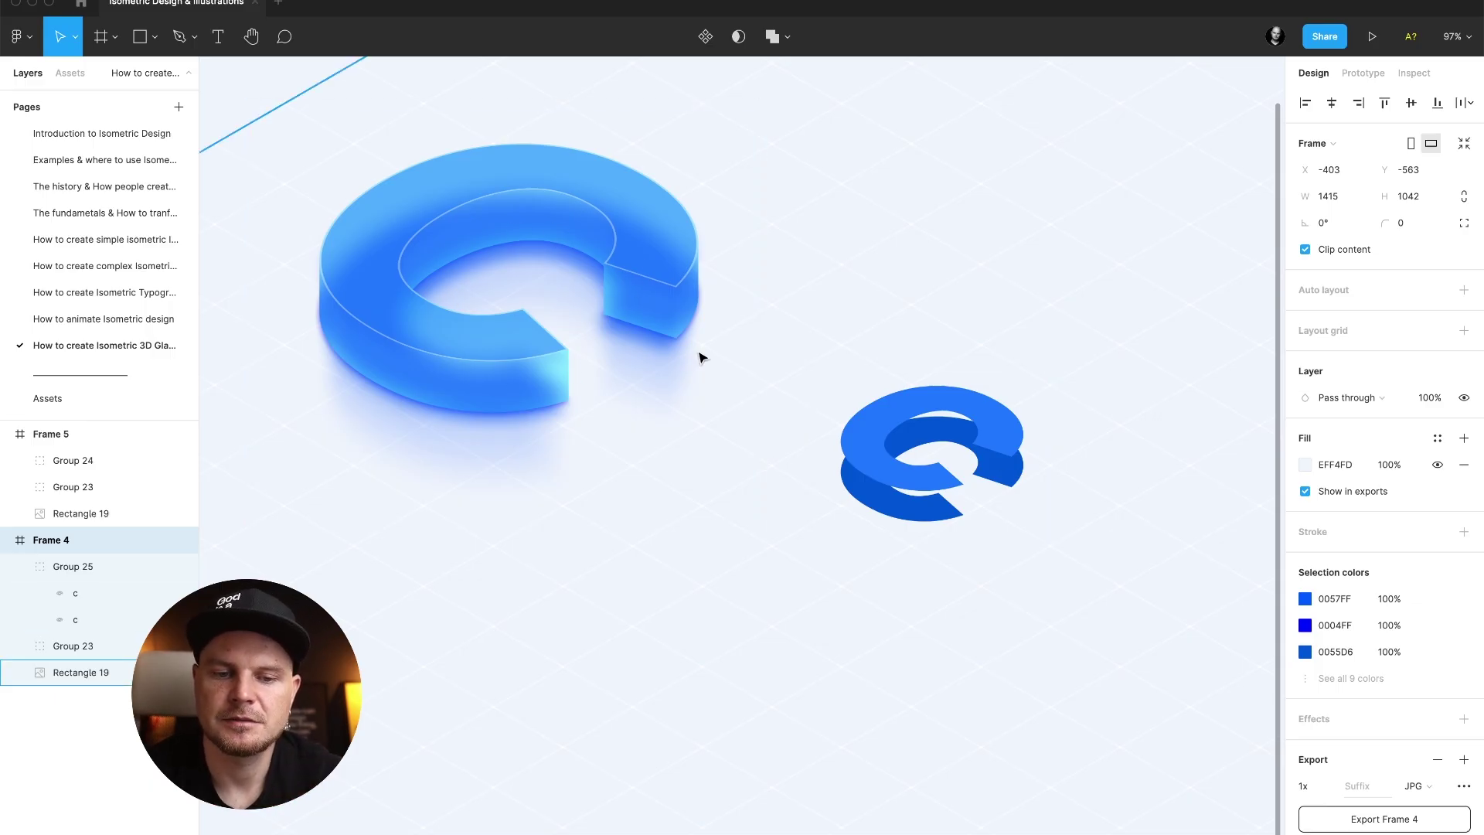
Duplicate the upper light blue c and the lower dark blue c in place.
scroll(988, 514, "up", 5)
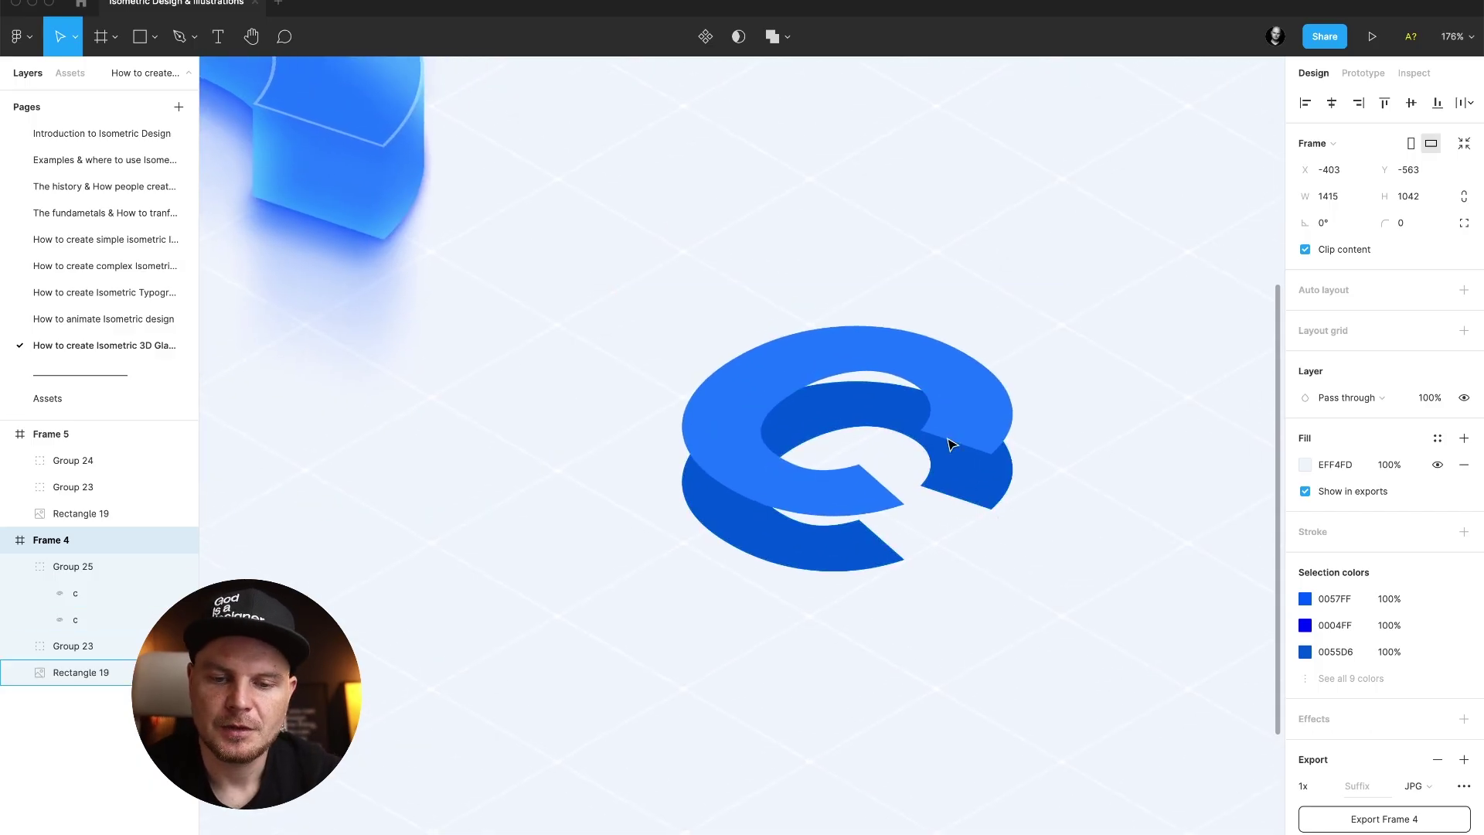
left_click(983, 406, "super")
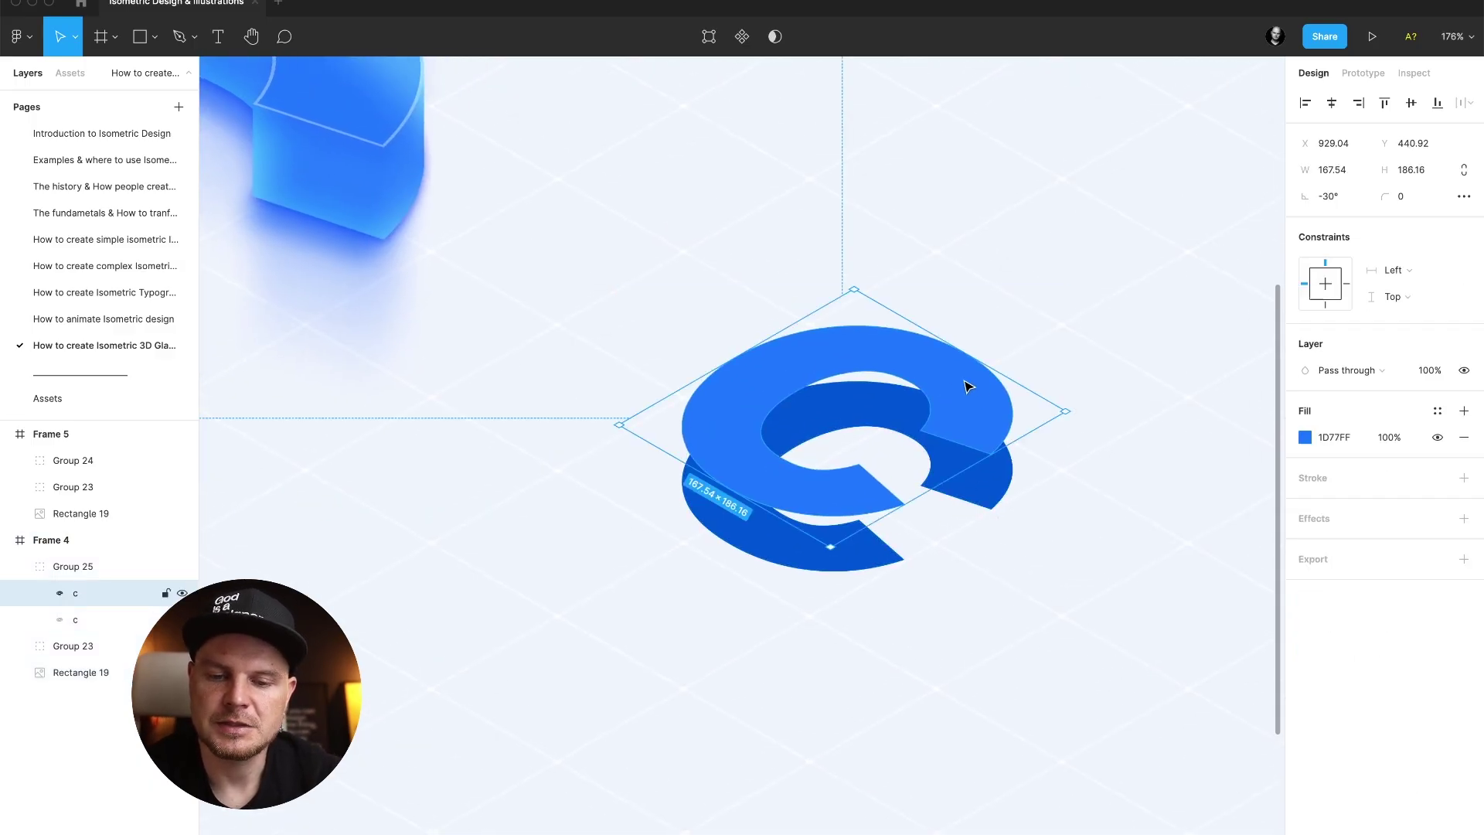
key("super+d")
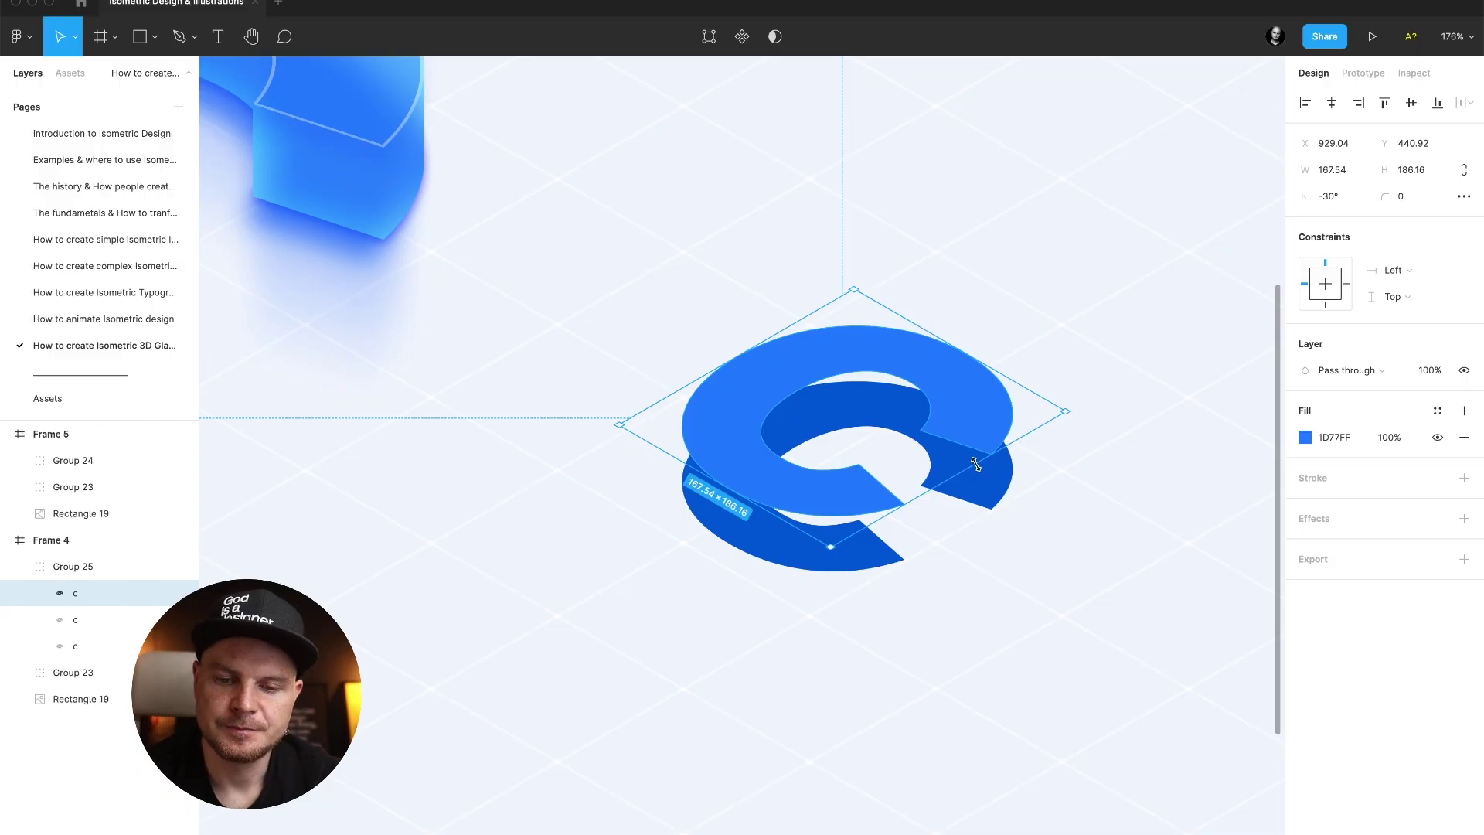
left_click(980, 483, "super")
key("super+d")
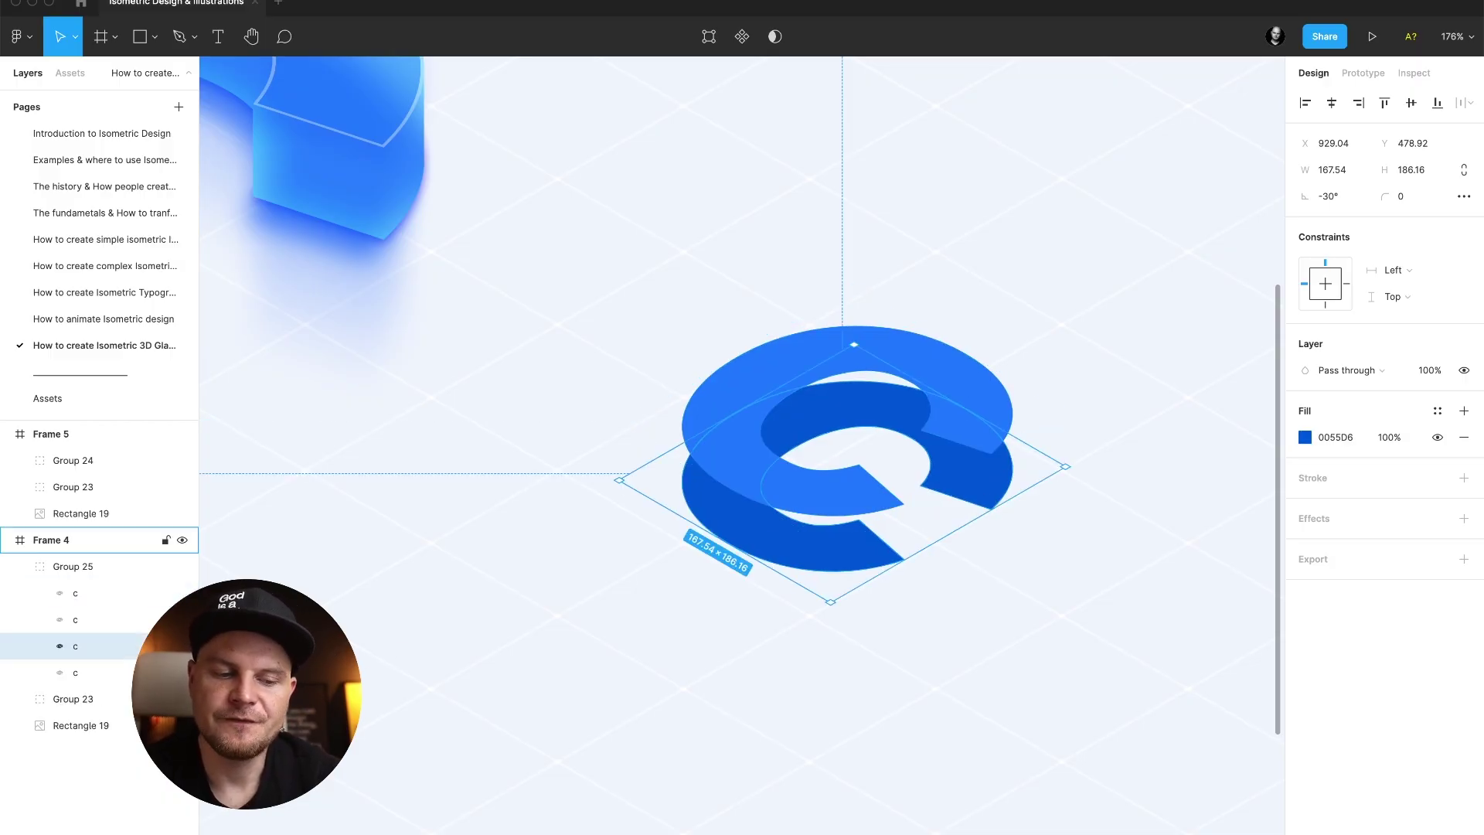
Set the fill of the bottommost c layer in the group to dark navy 00237B.
left_click(85, 675)
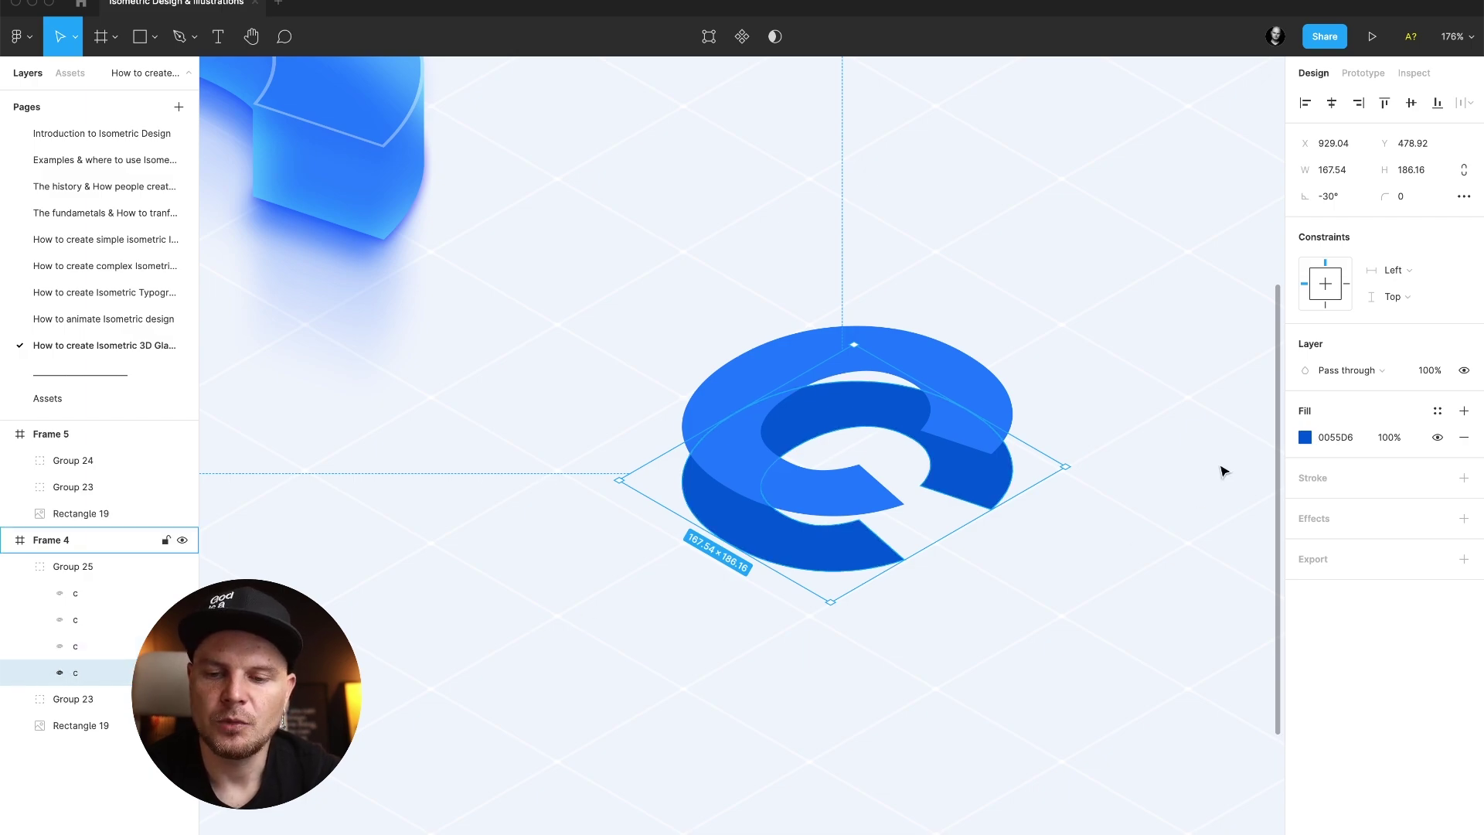
left_click(1304, 438)
left_click(1283, 560)
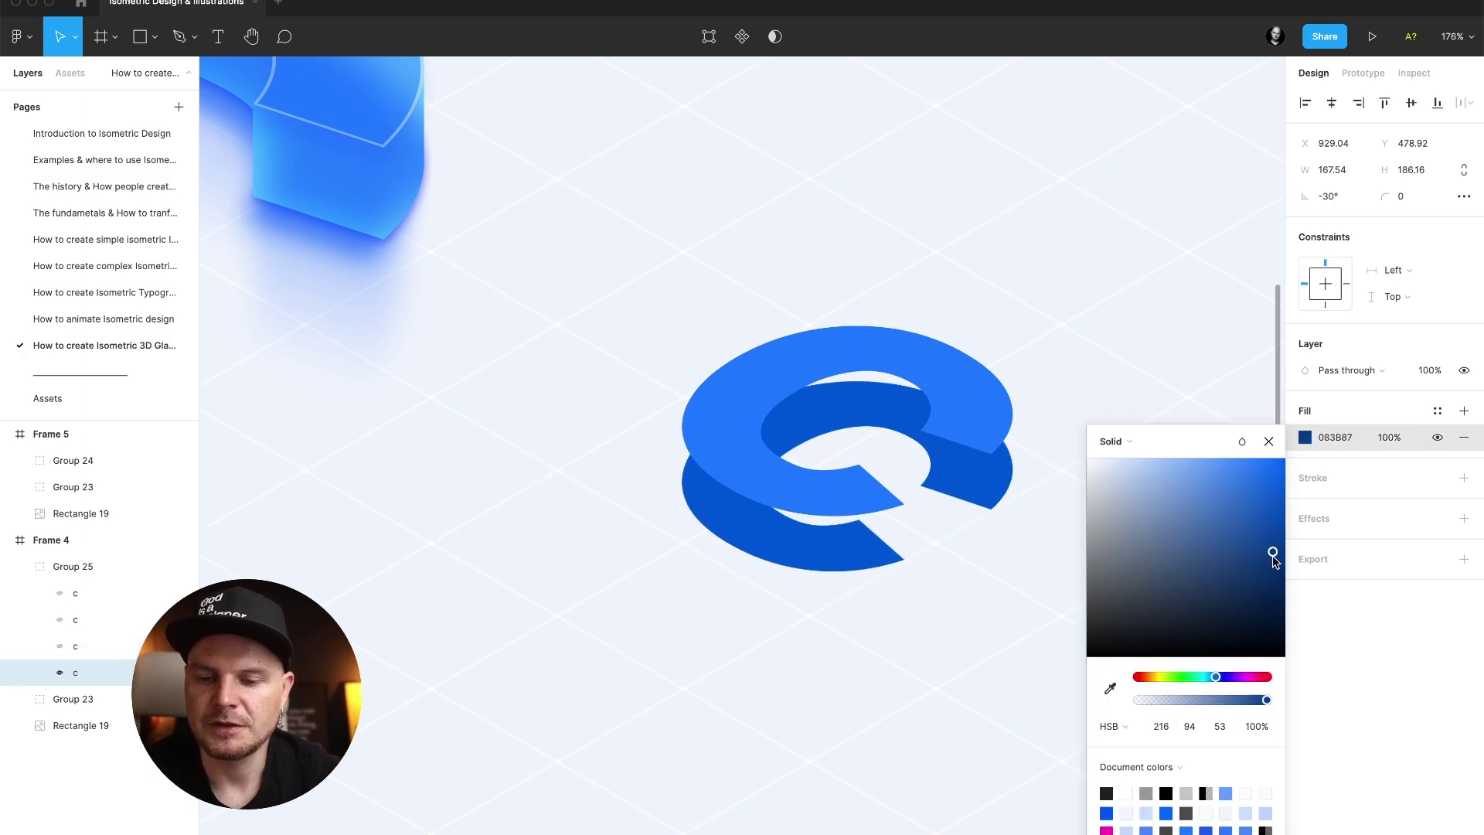
left_click(1217, 677)
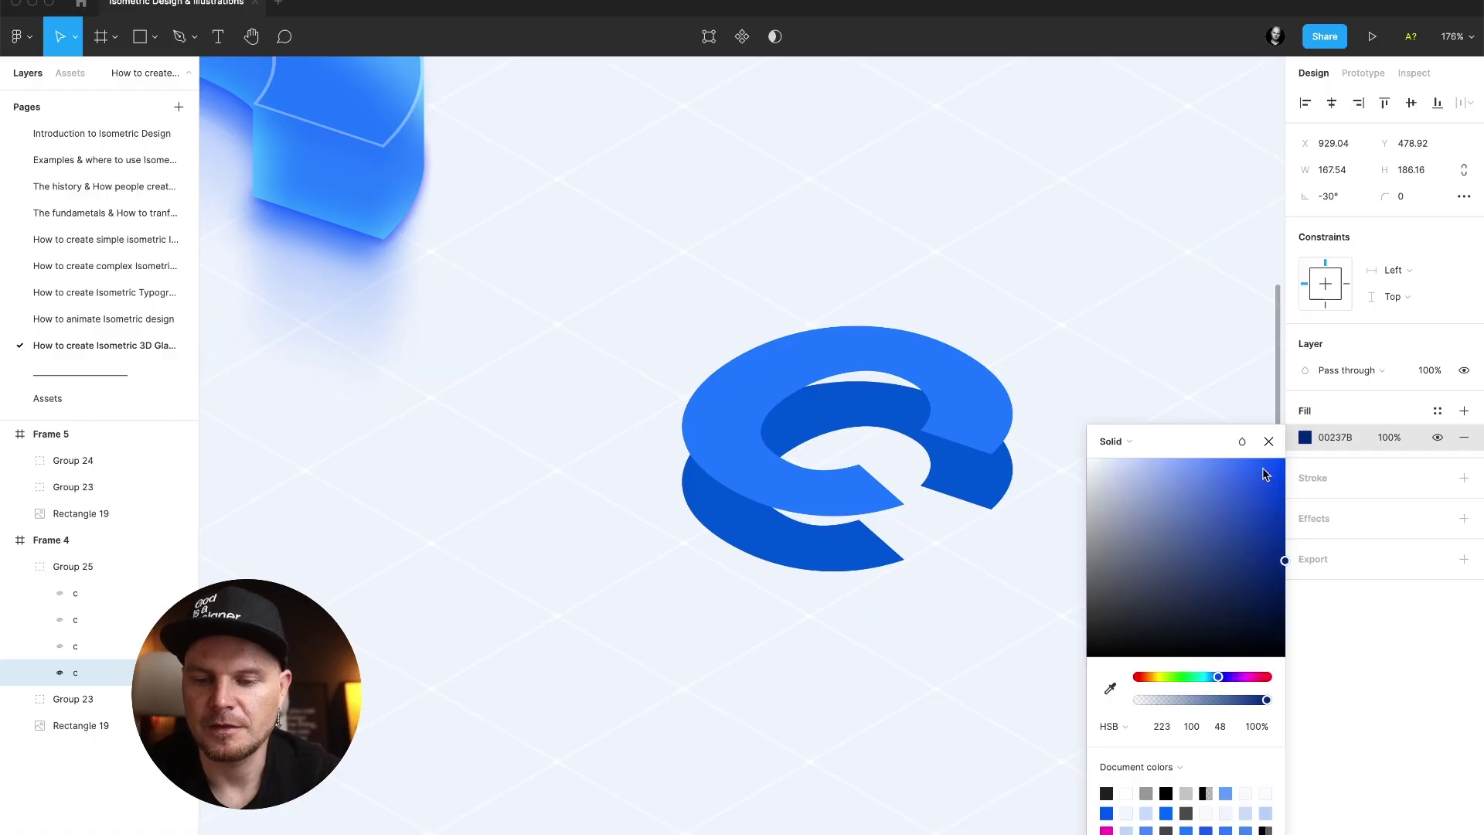
left_click(1269, 441)
key("alt")
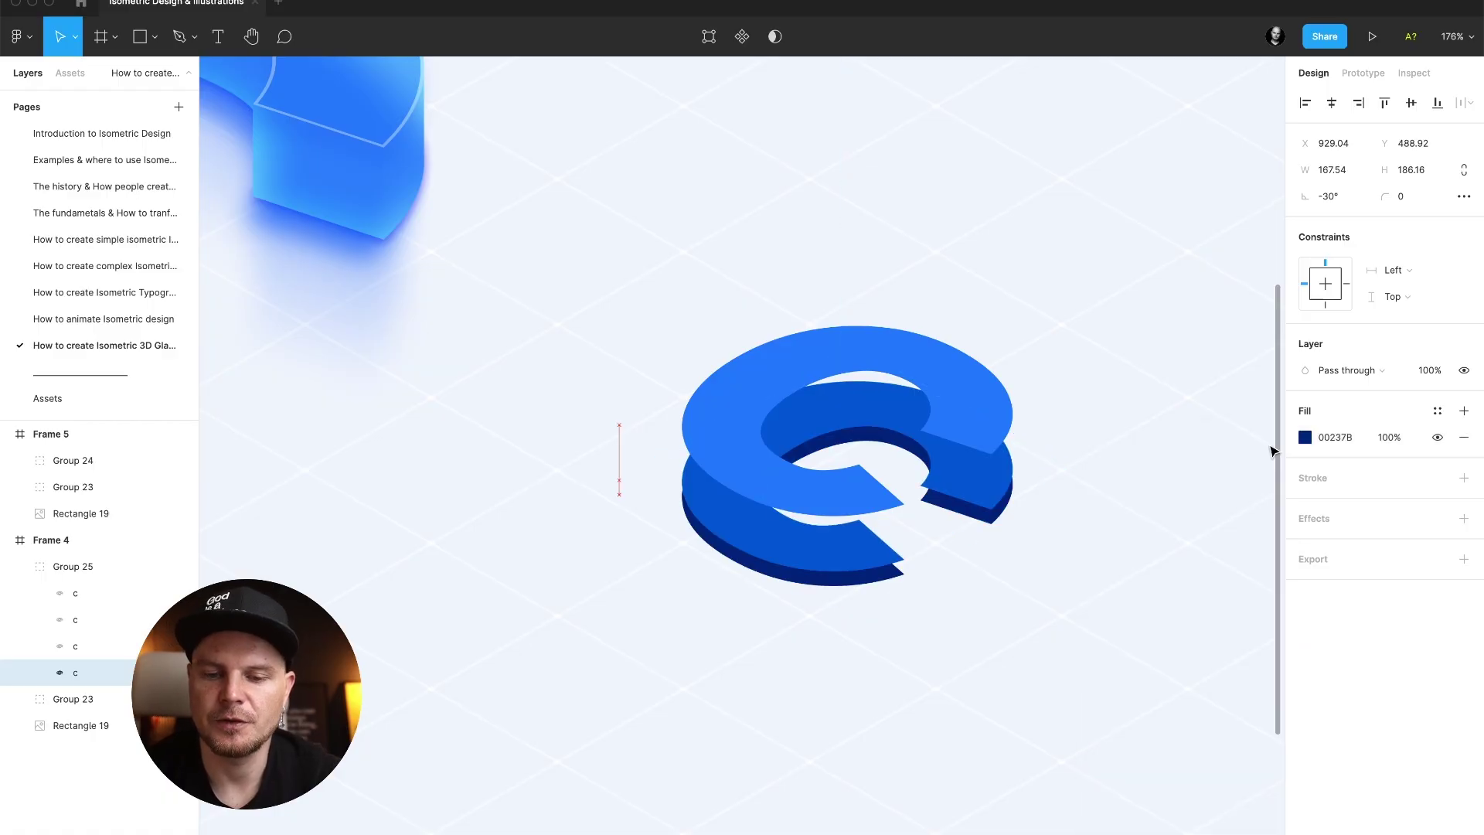
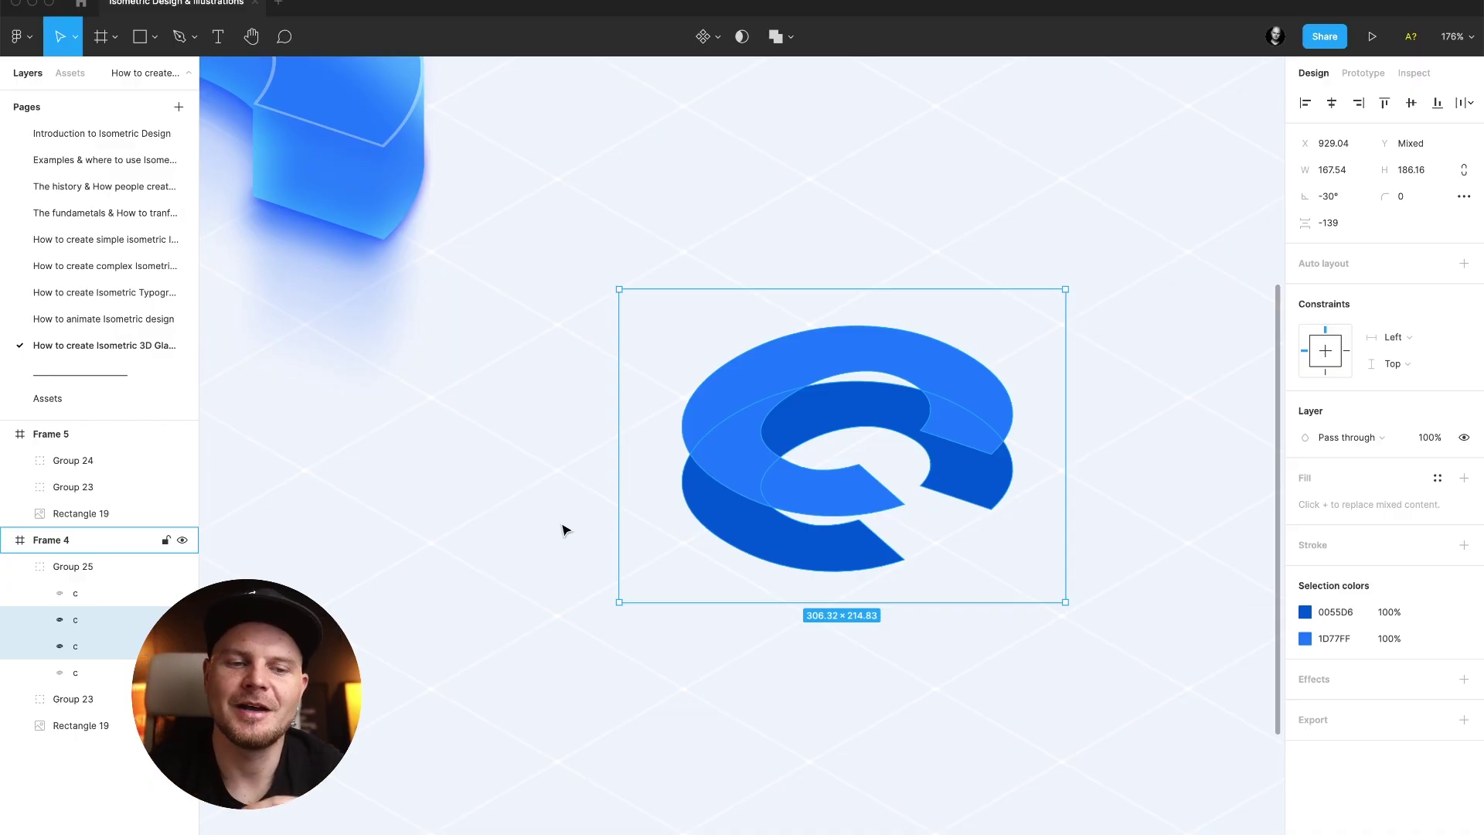
scroll(562, 530, "down", 10)
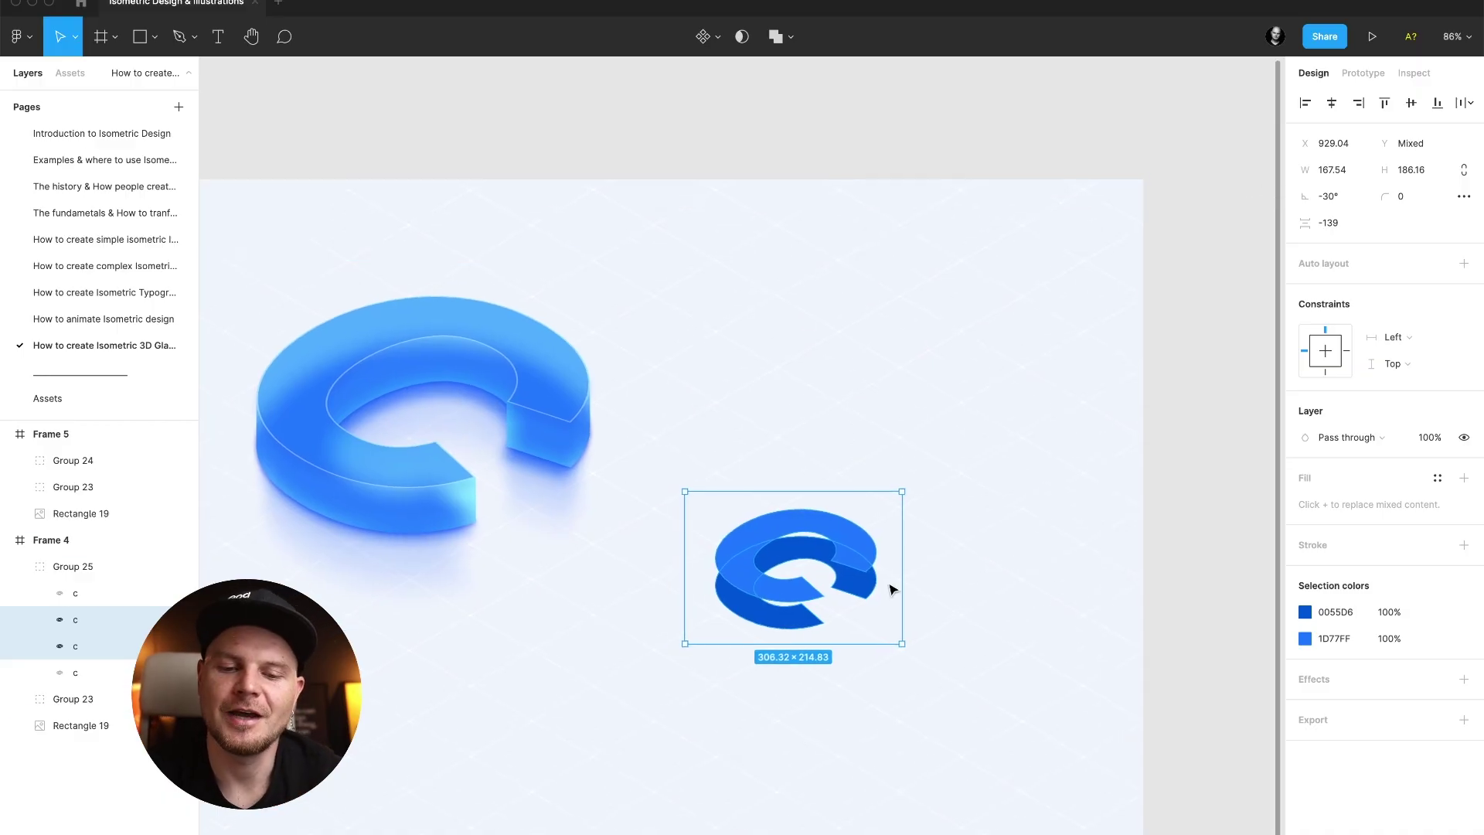
scroll(890, 587, "up", 6)
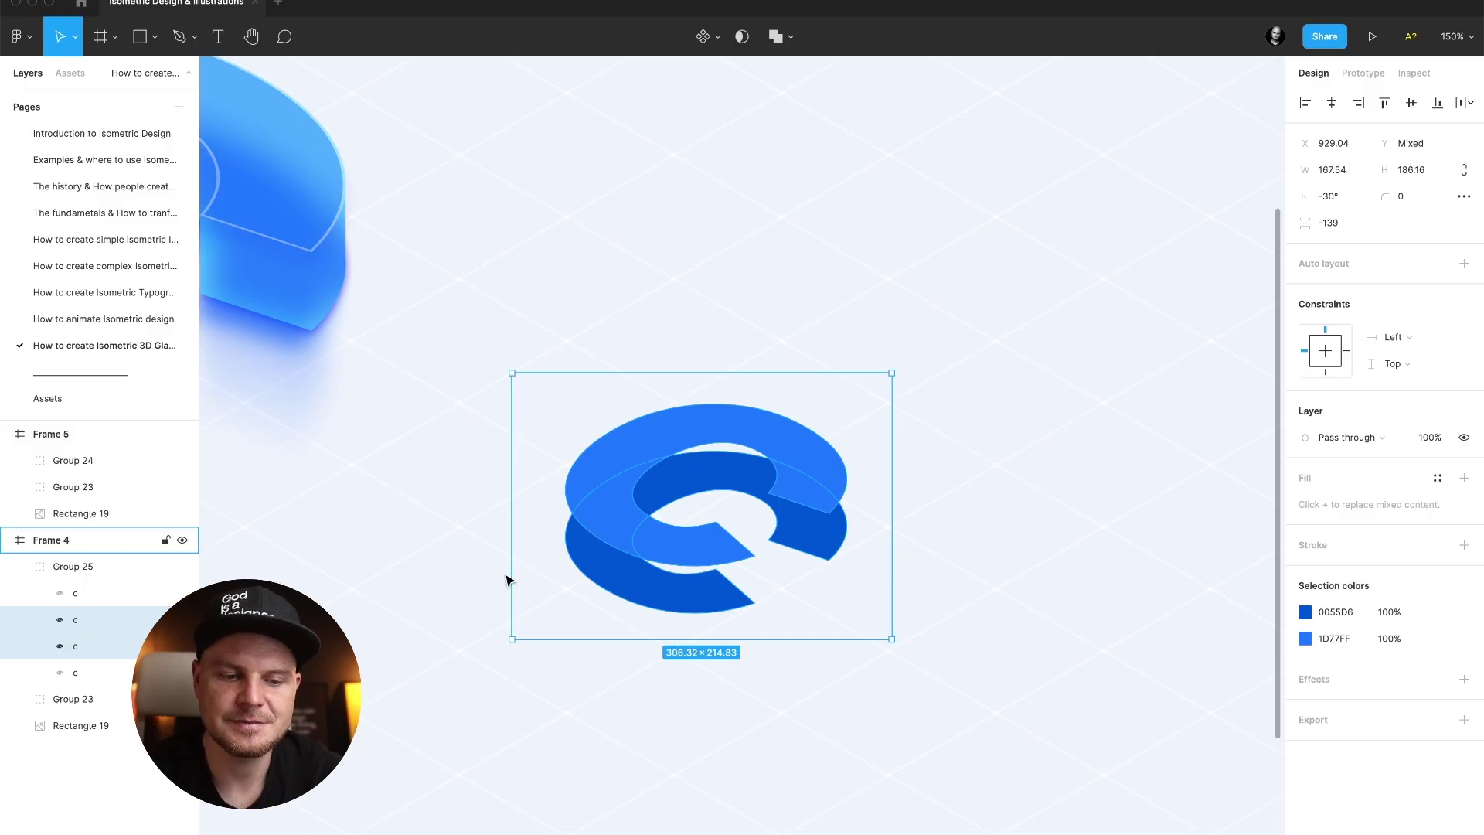
Move the 1D77FF and 0055D6 pair of duplicated c shapes about 306 px to the right, off the navy-based pair.
left_click_drag(629, 523, 961, 513, "alt")
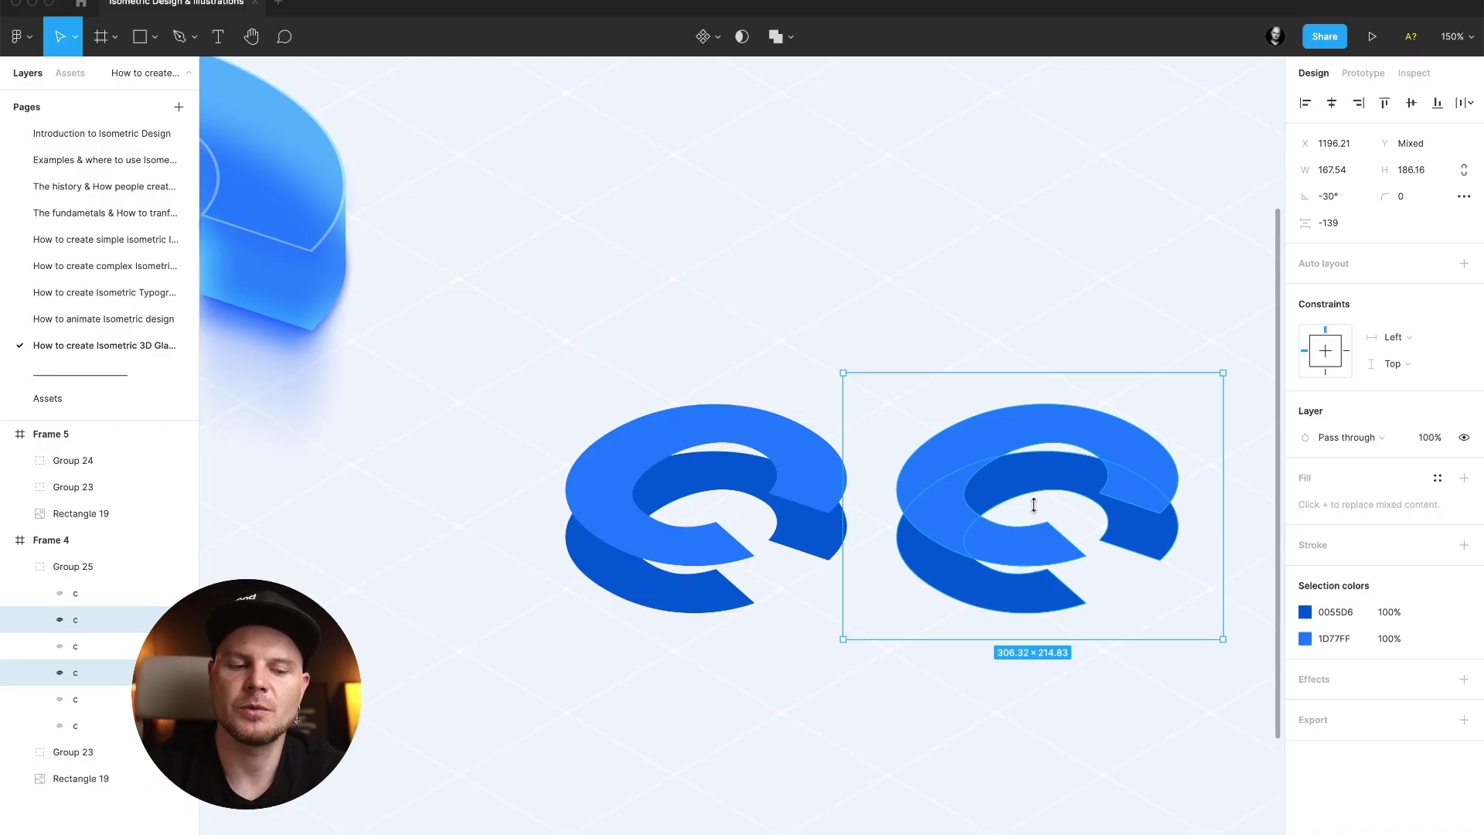
key("super+z")
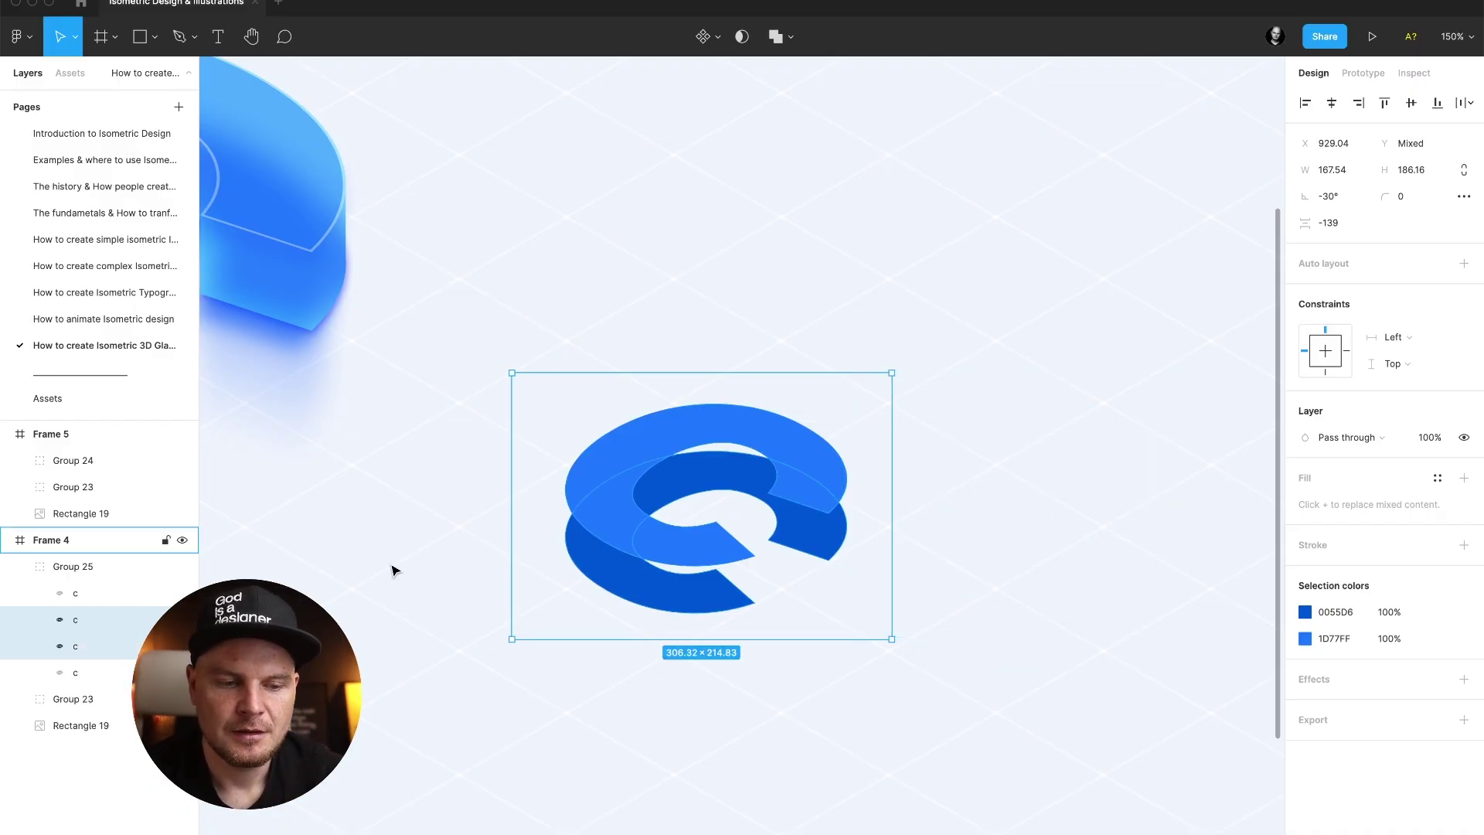
left_click_drag(728, 520, 1084, 518, "alt")
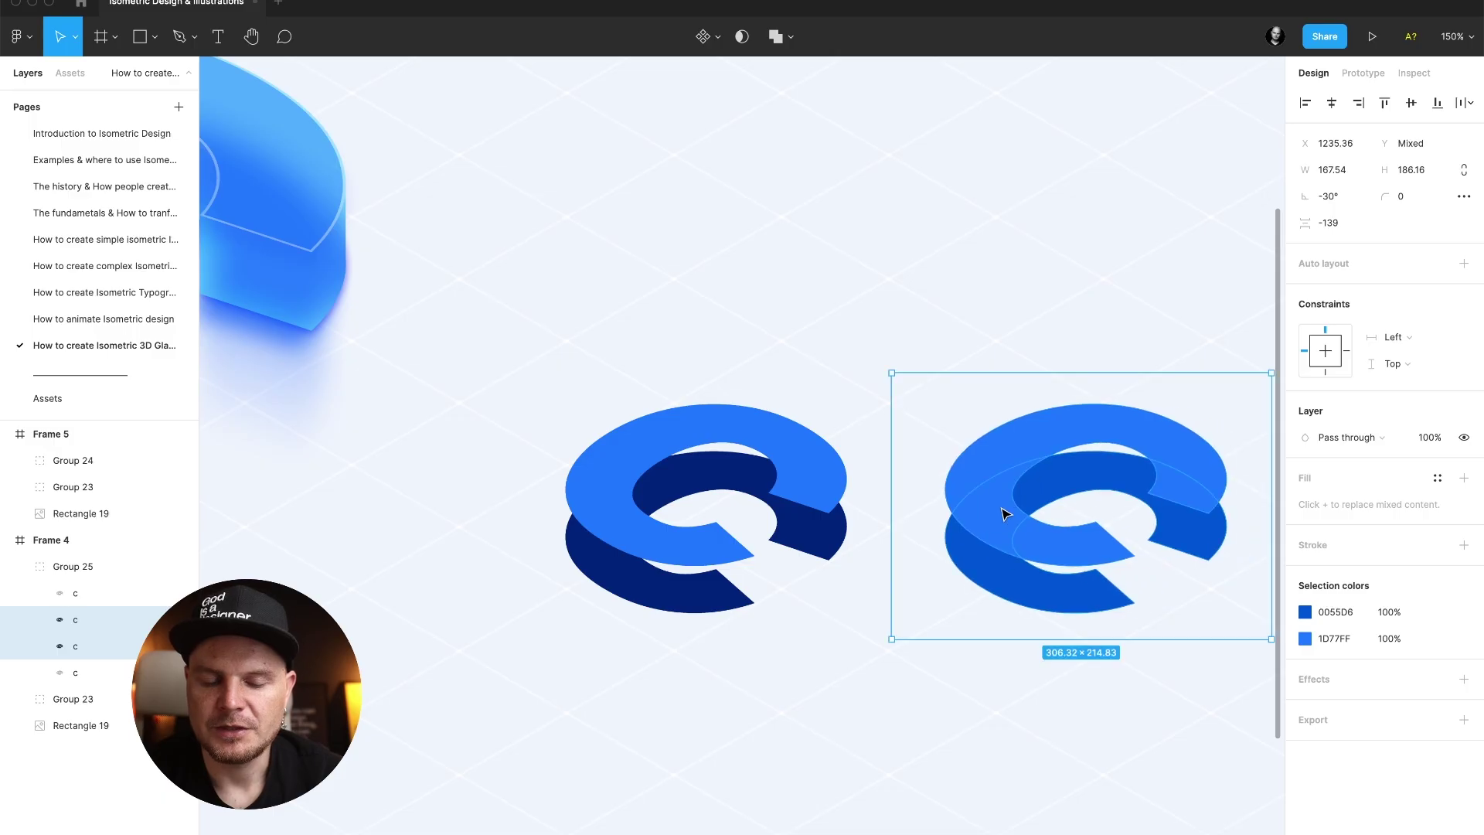
Flatten the light and dark blue c shapes of the right-hand pair into one vector and shift it slightly down and left.
left_click(796, 475)
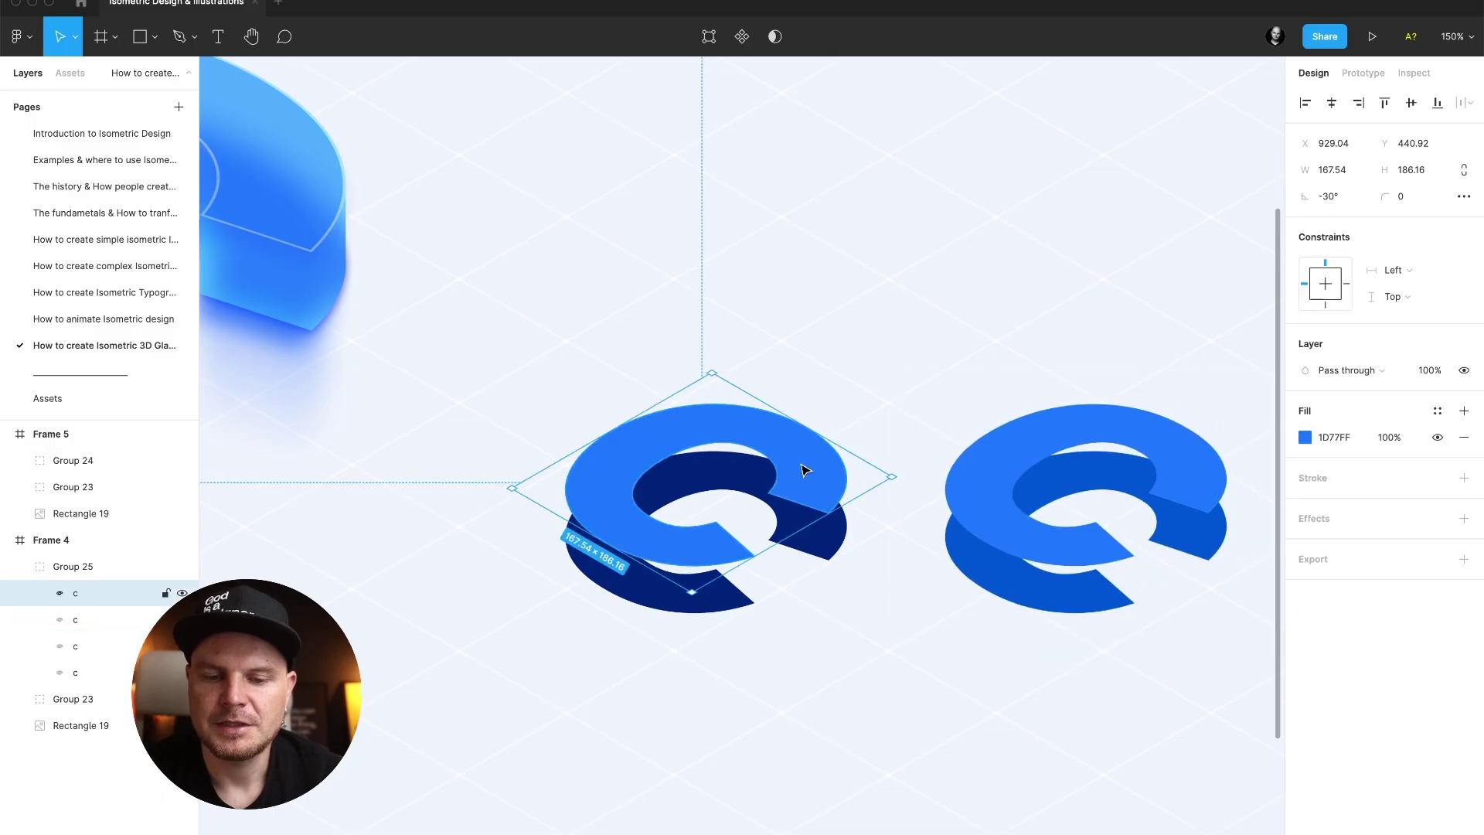
left_click(822, 546)
left_click(1028, 534)
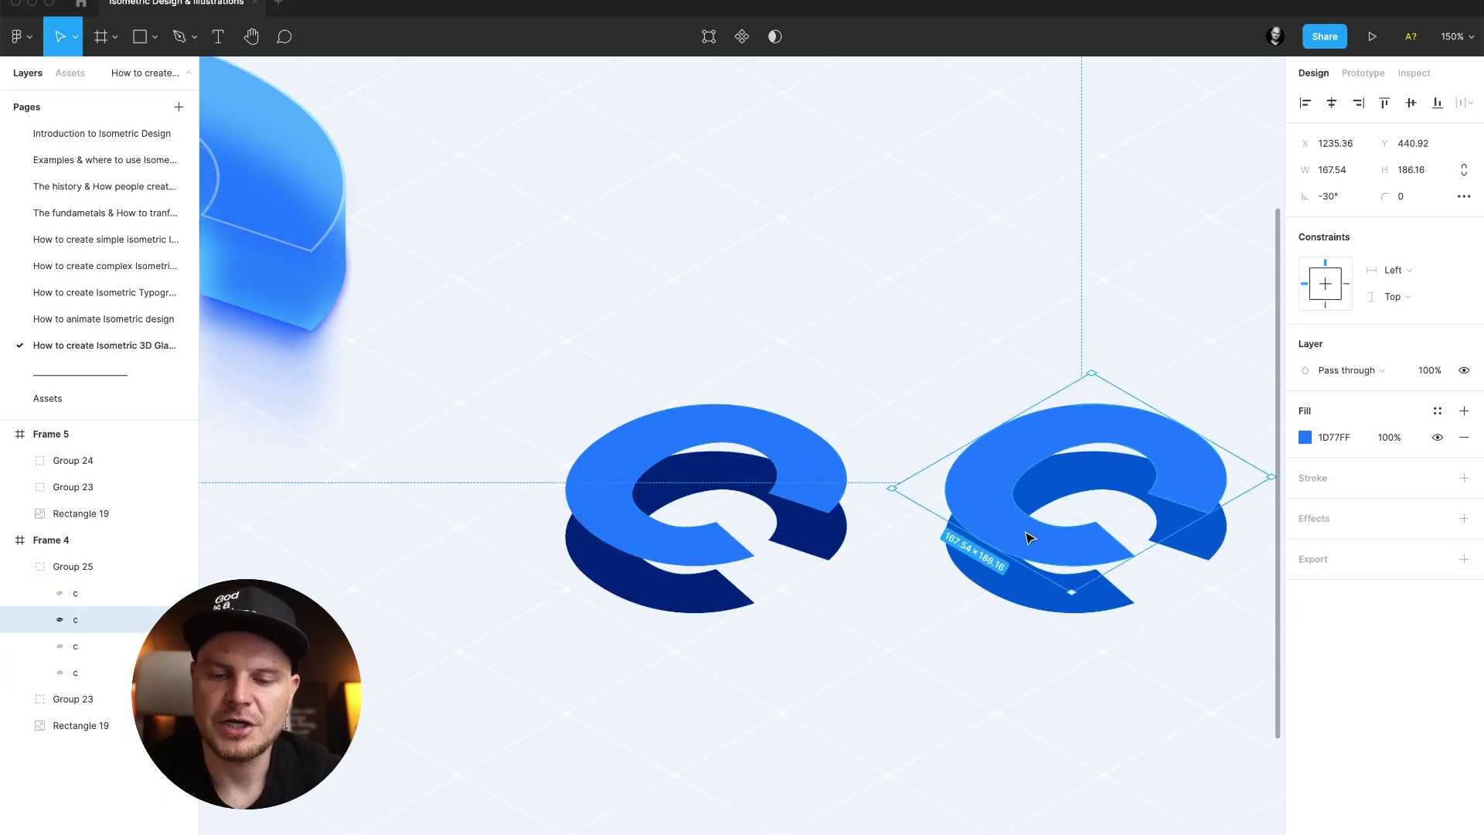
left_click(1028, 602, "shift")
scroll(1056, 590, "right", 3)
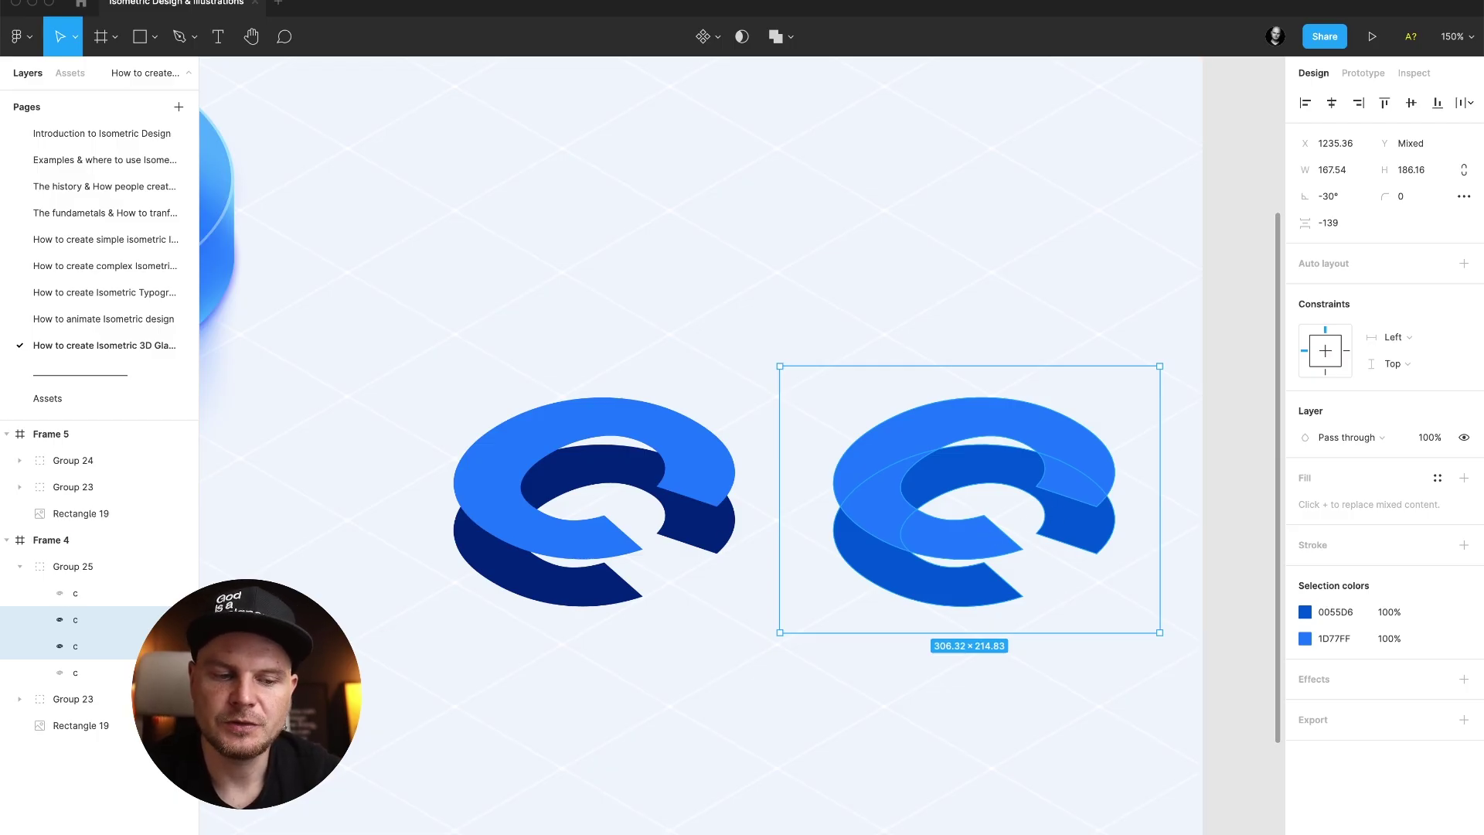
left_click(780, 36)
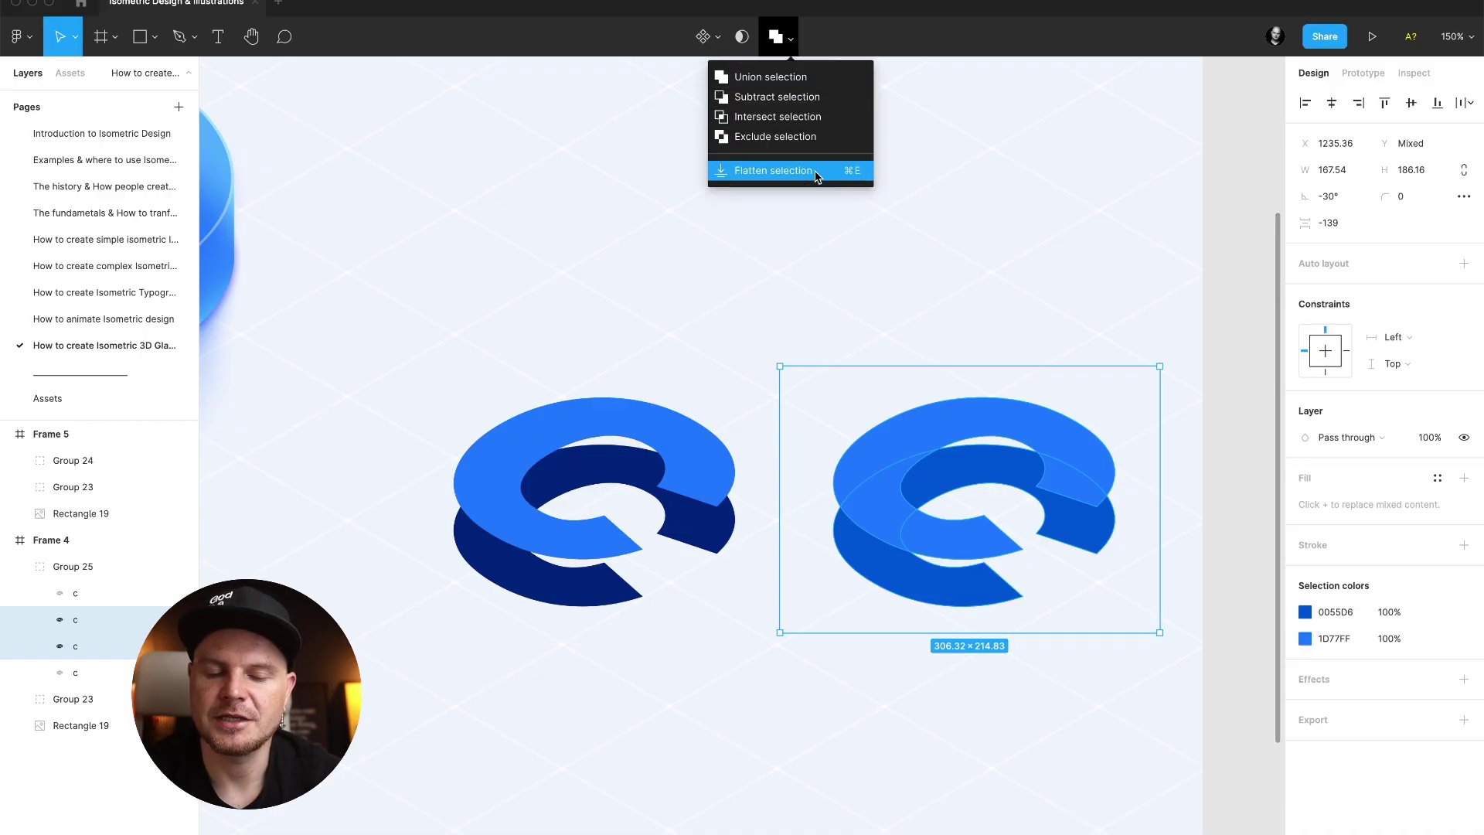
left_click(956, 425)
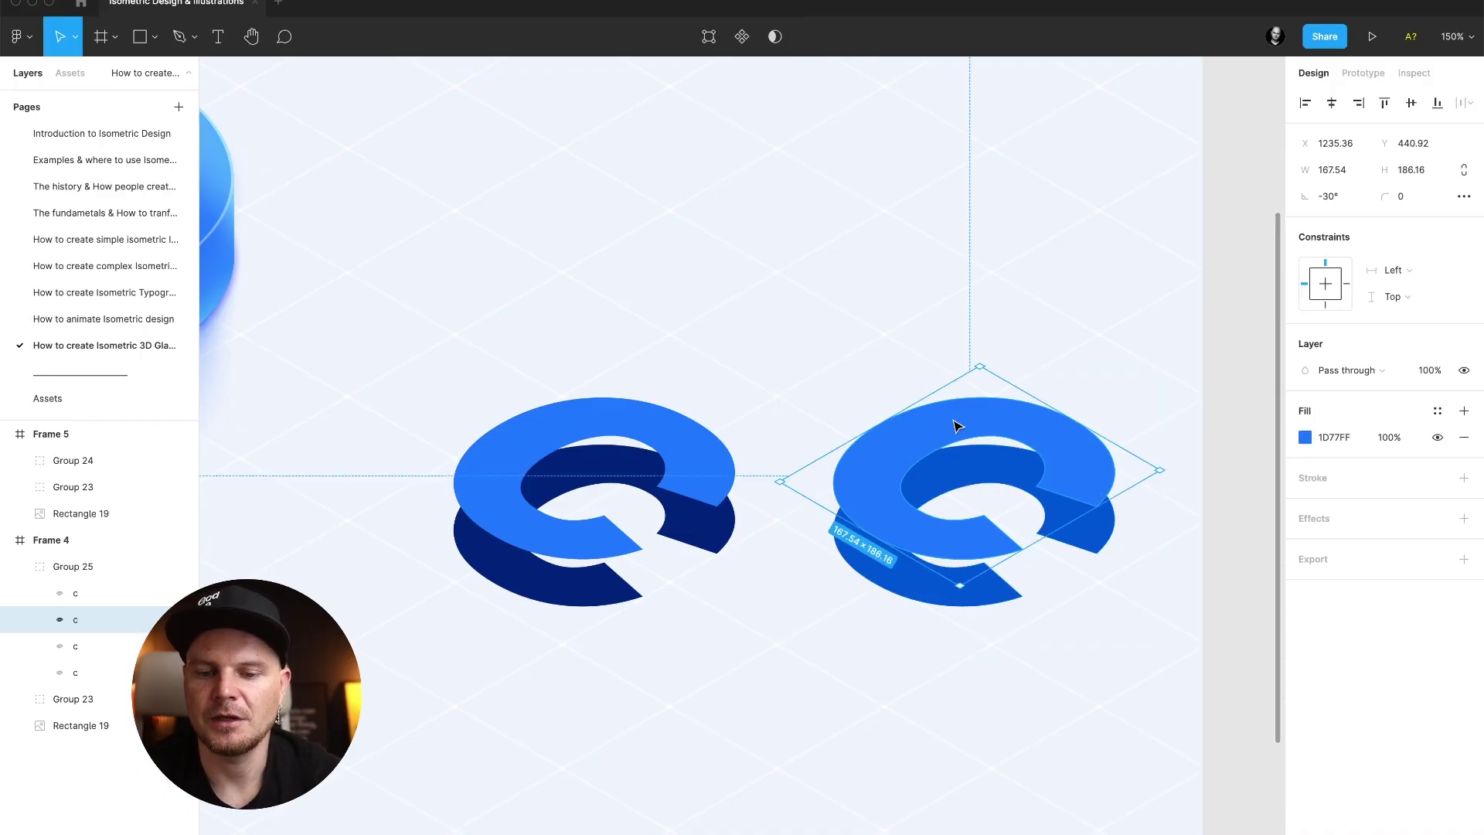
left_click(918, 585, "shift")
key("super+e")
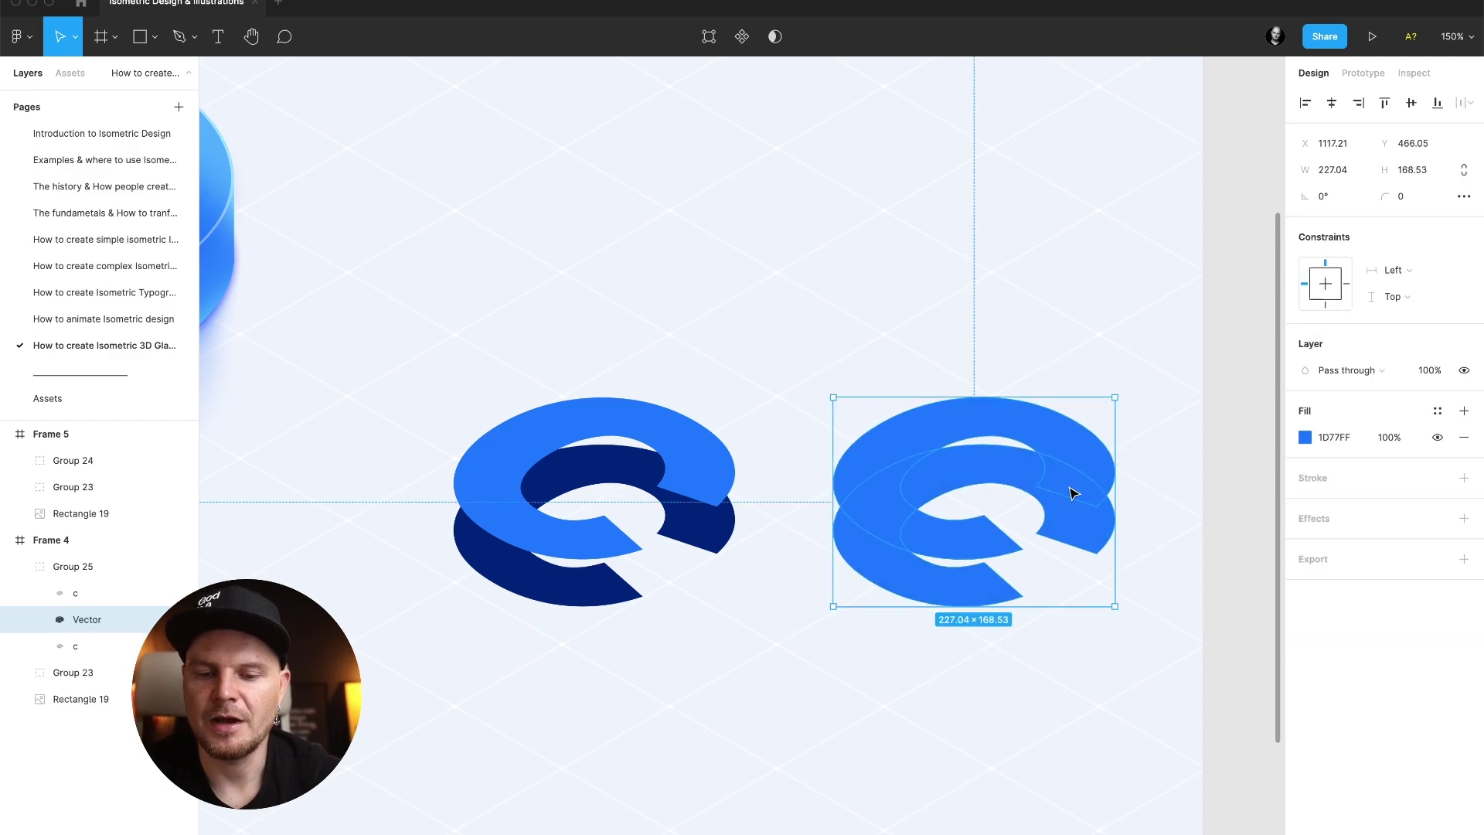
mouse_move(968, 543)
left_mouse_down()
mouse_move(937, 391)
mouse_move(970, 520)
left_mouse_up()
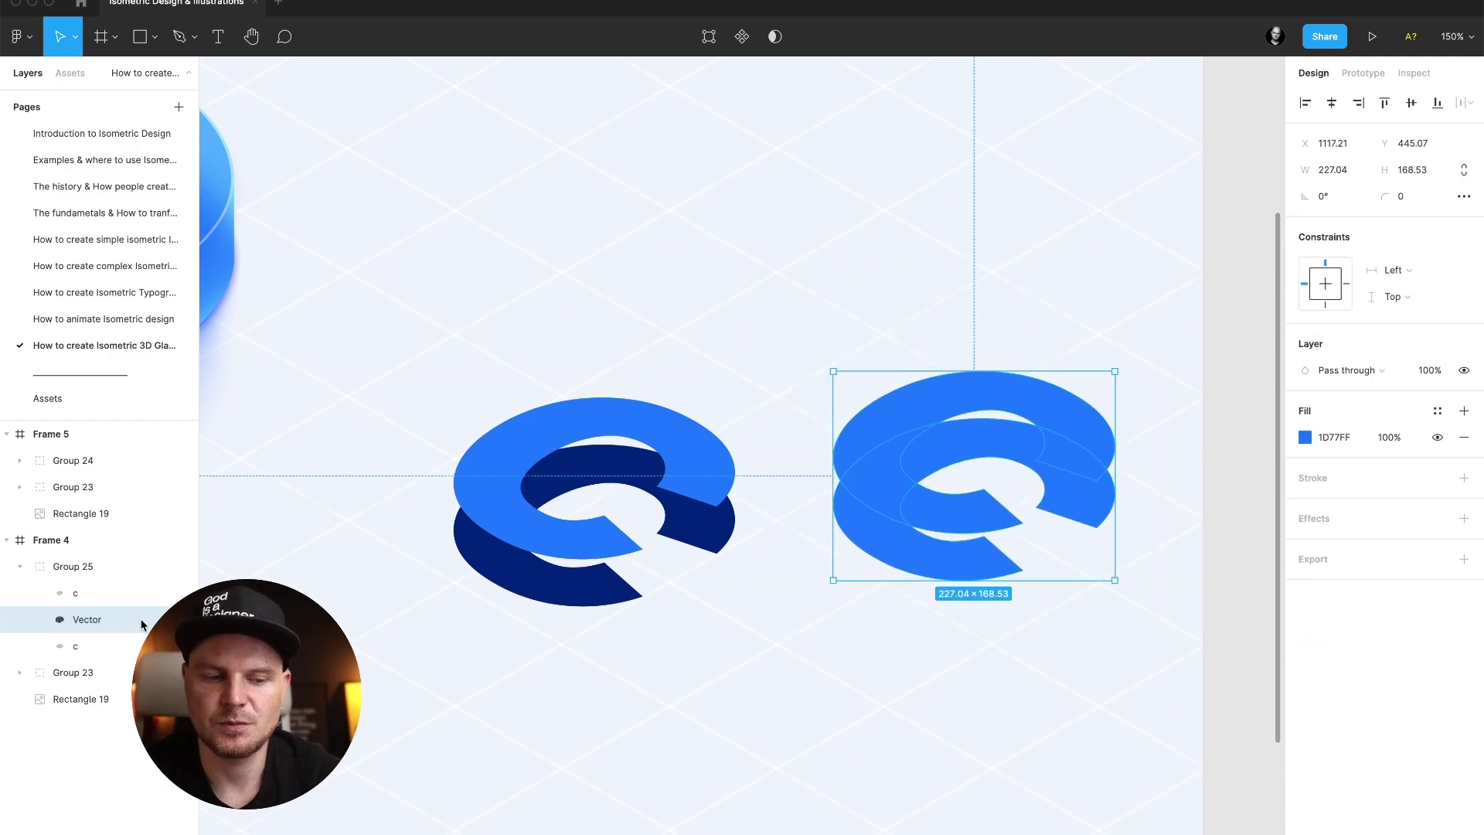
left_click_drag(1075, 429, 1067, 467)
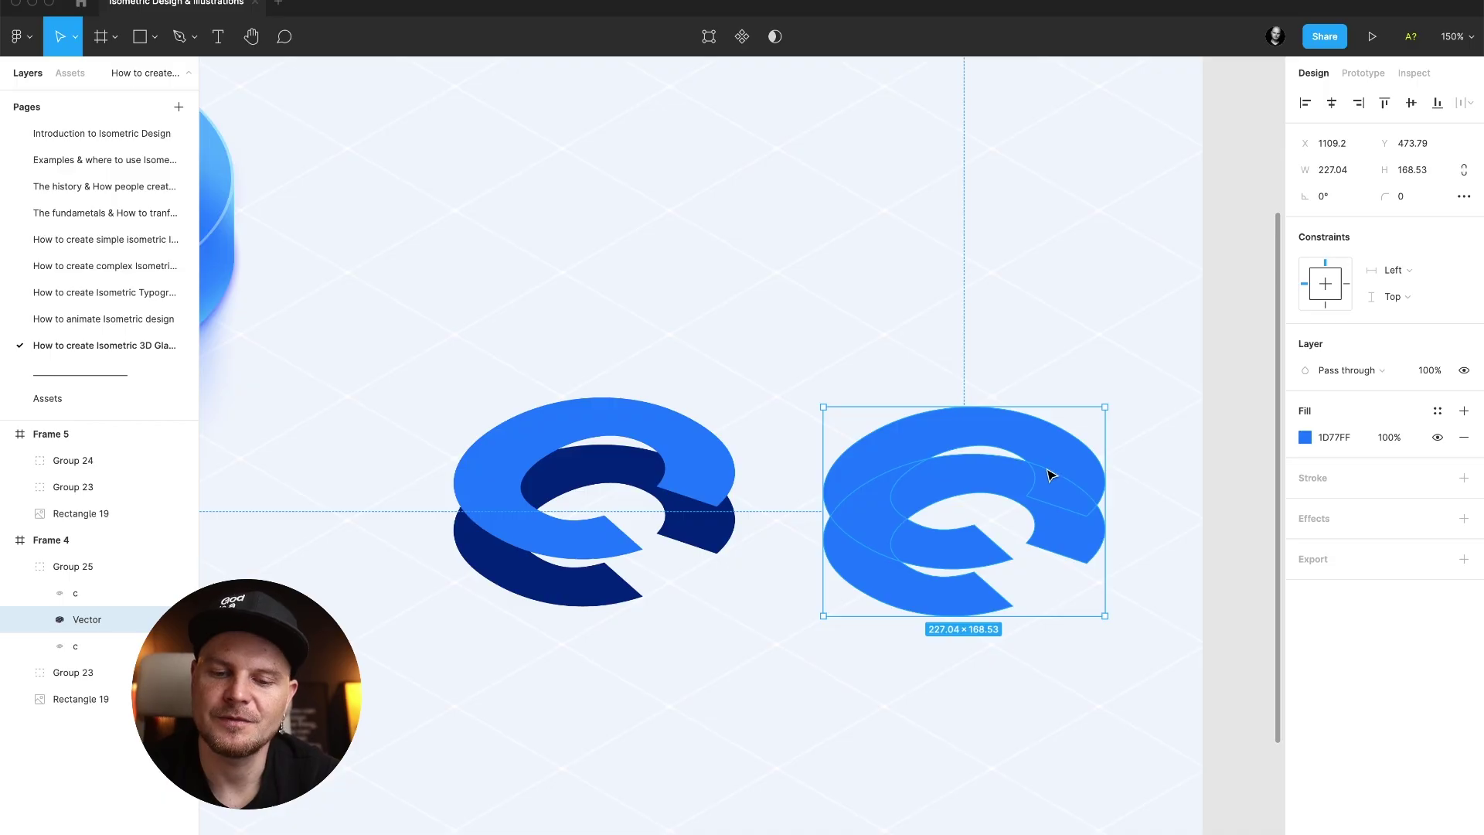
Examine the flattened shape's anchor points up close in vector editing.
scroll(1060, 573, "up", 10)
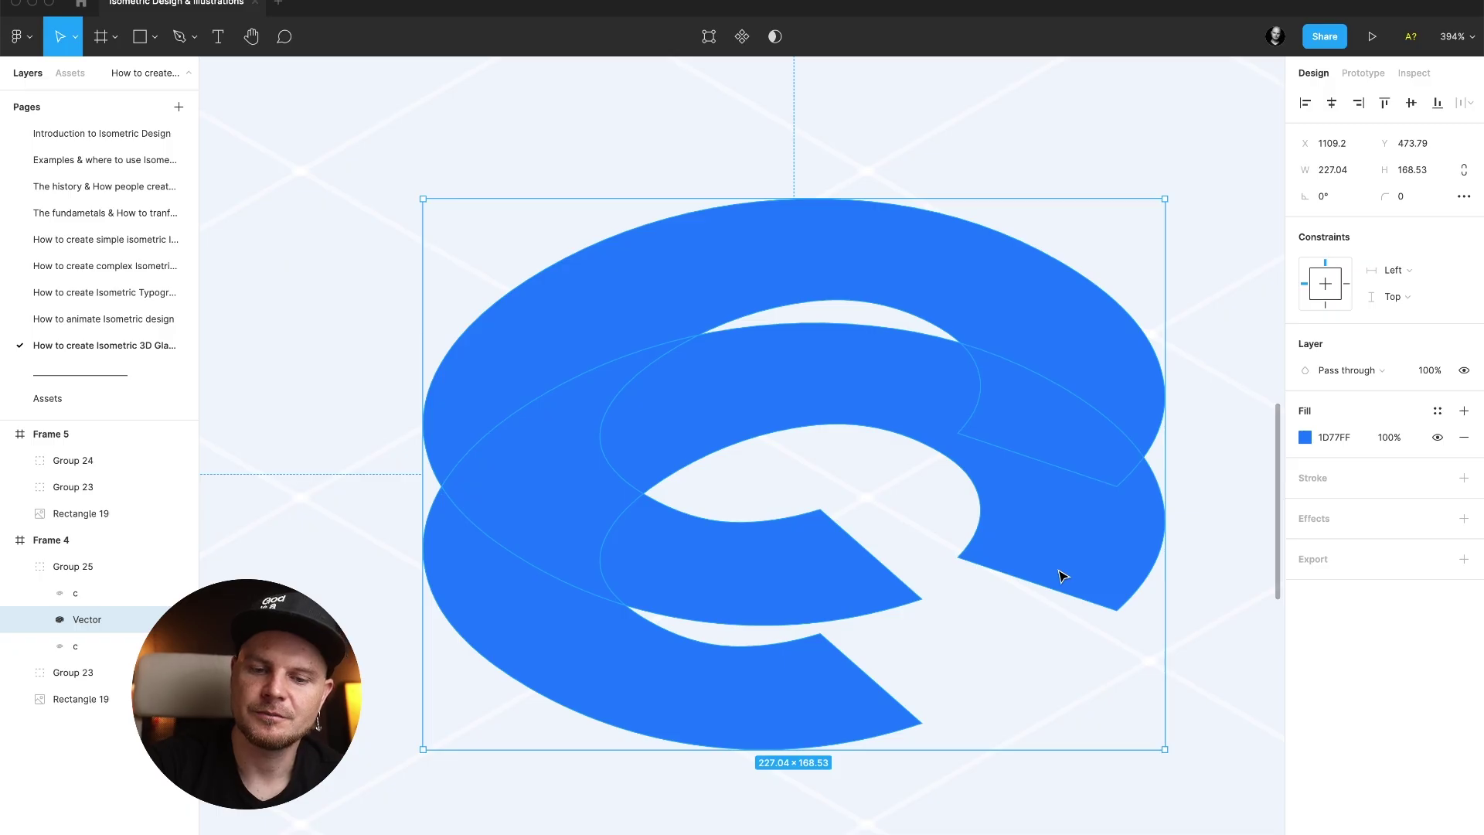
scroll(1060, 576, "down", 4)
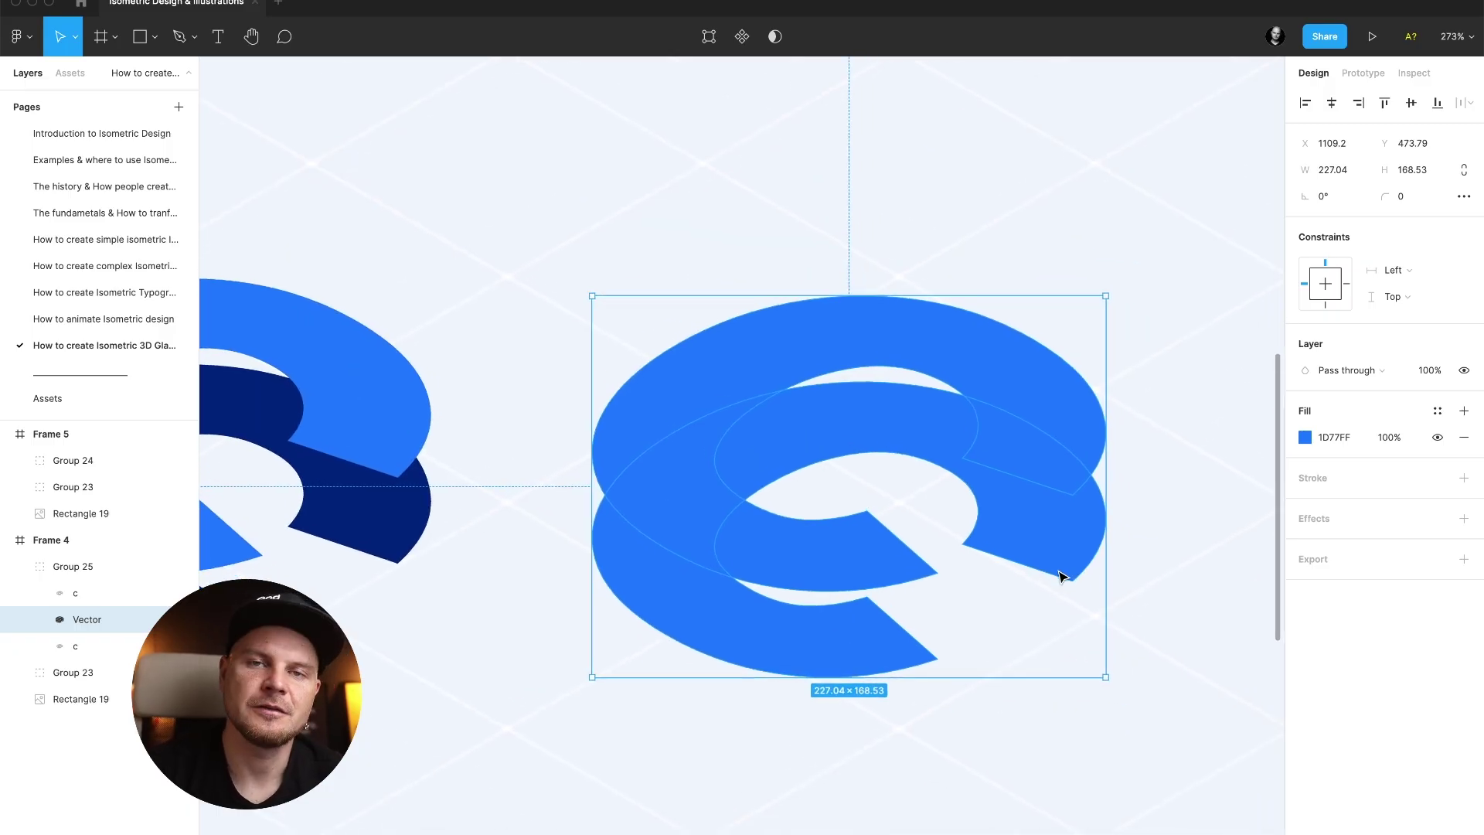
double_click(1059, 576)
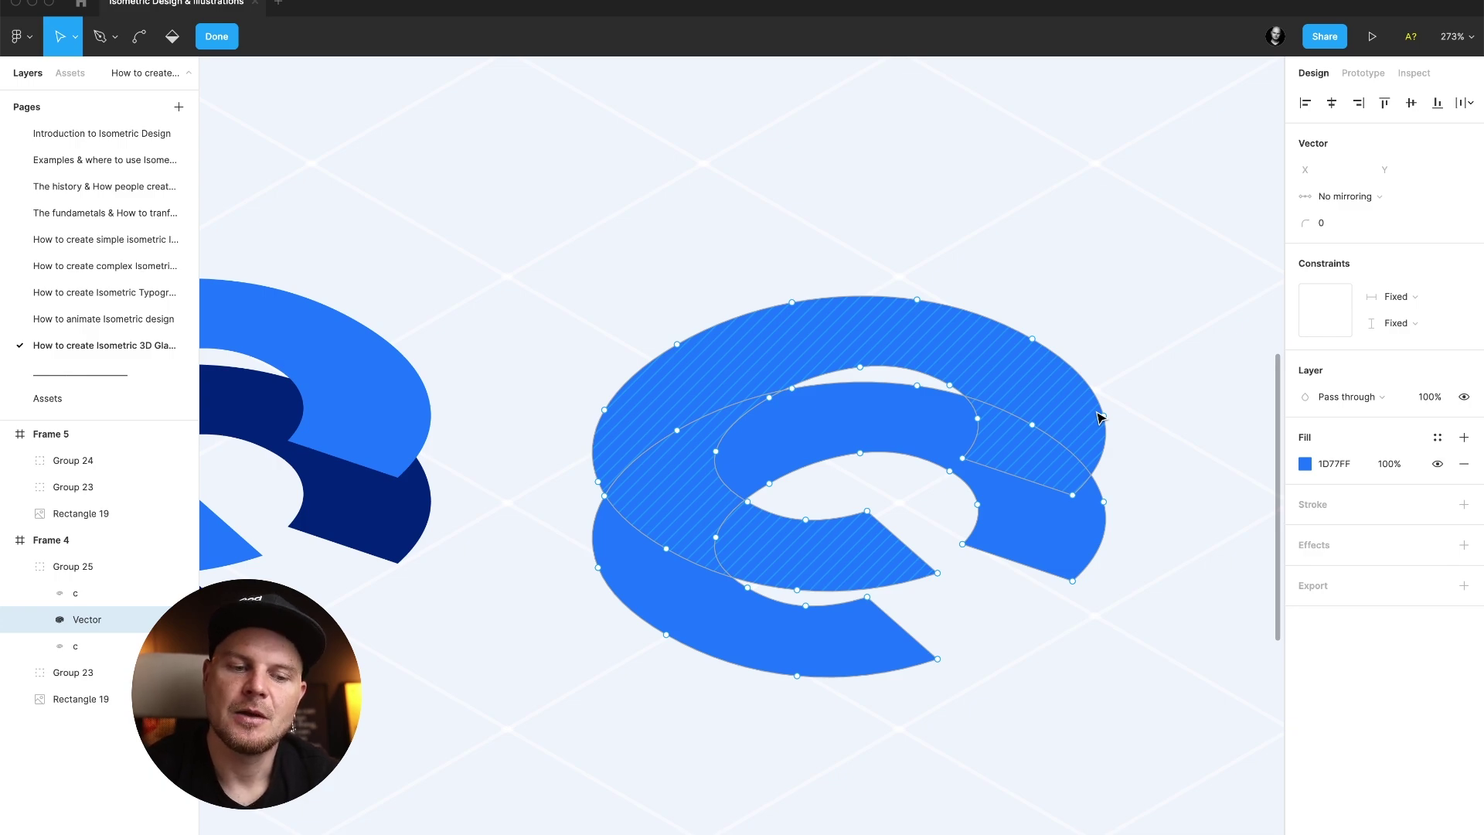
scroll(1099, 417, "left", 5)
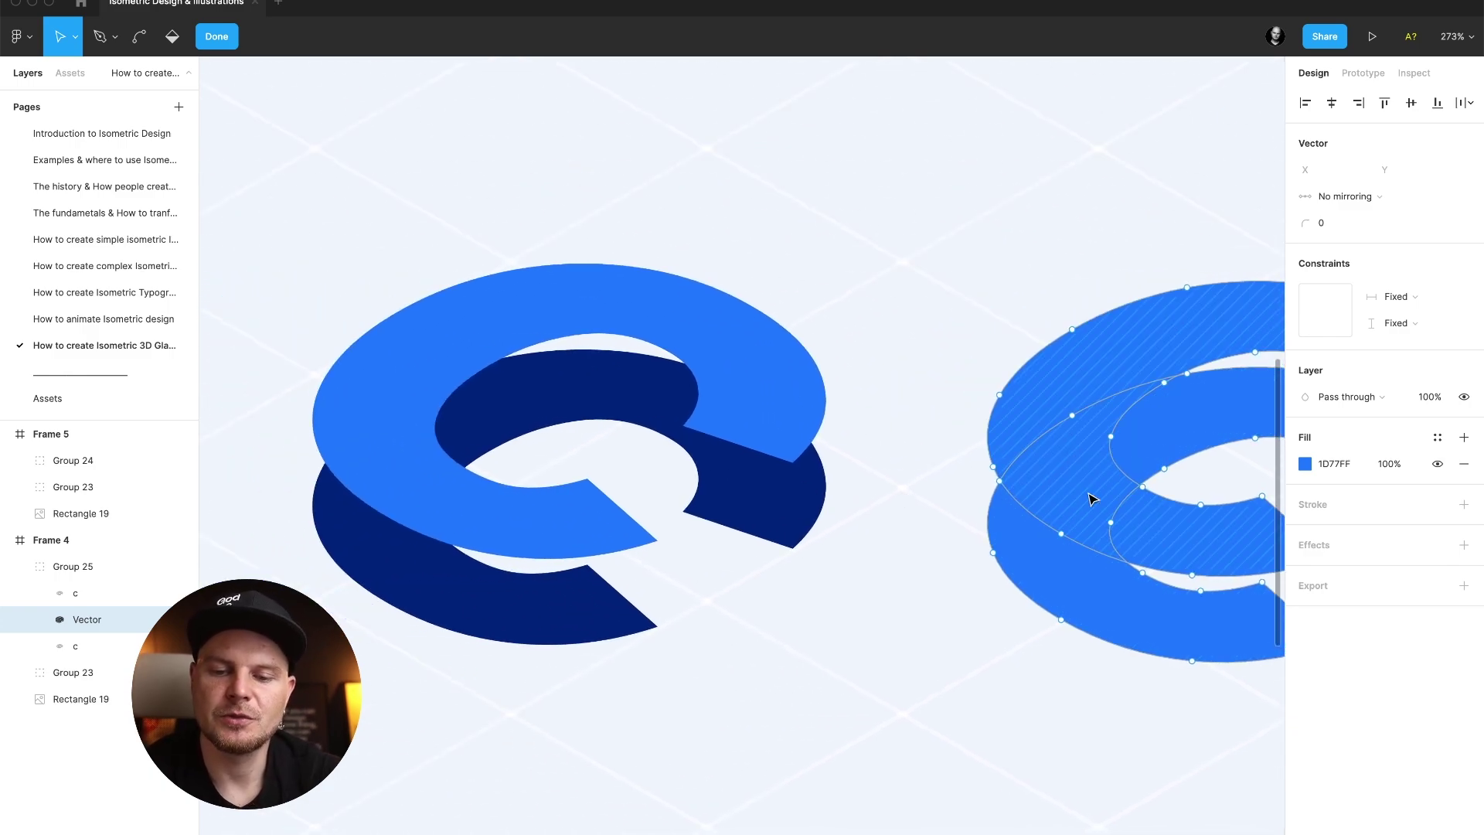
key("Escape")
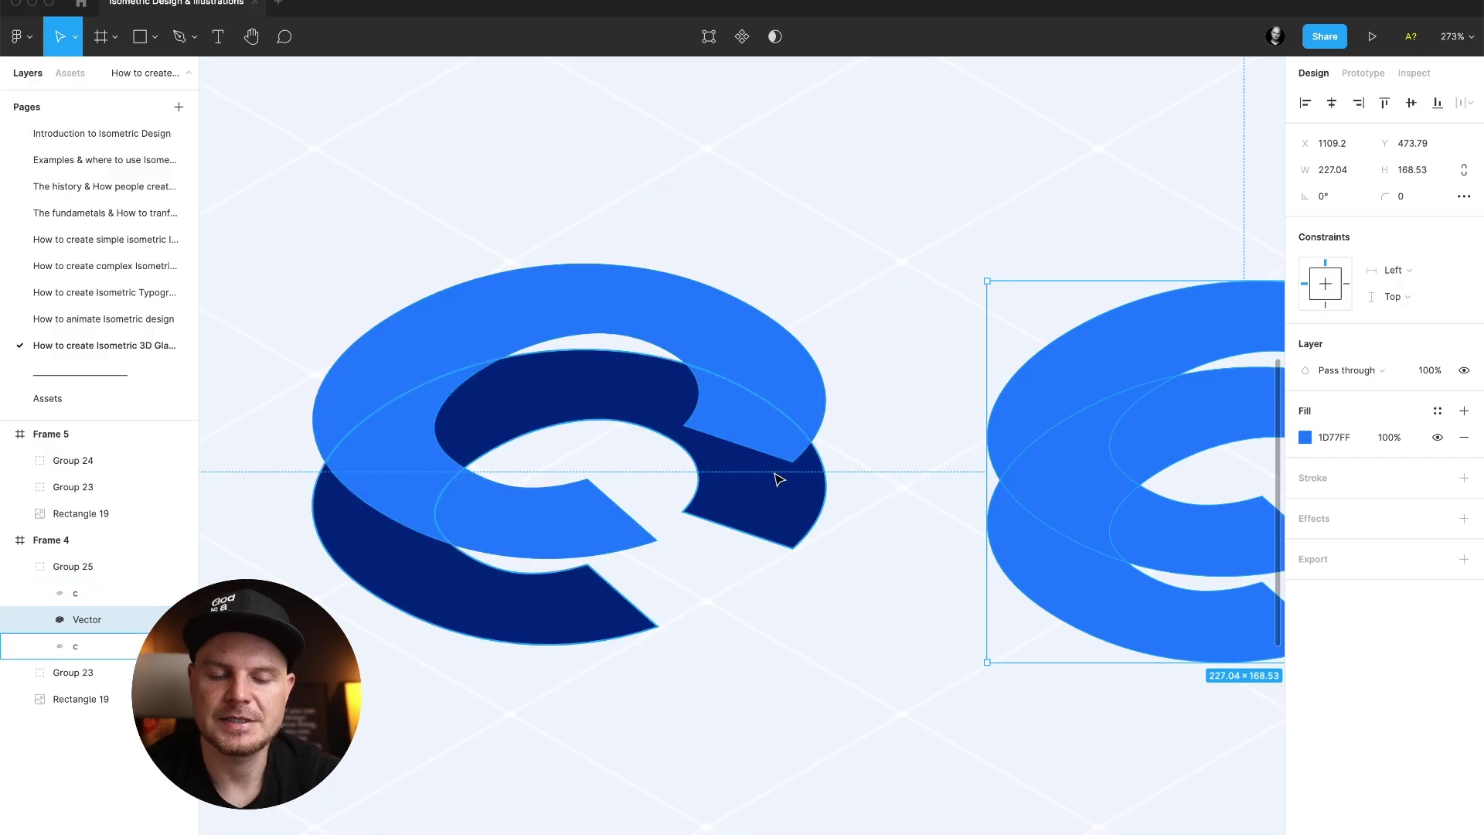
With the Pen, start a path down the outer right edges of the original pair, across to the lower c's inner corner and up to the upper c's.
scroll(776, 477, "up", 5, "ctrl")
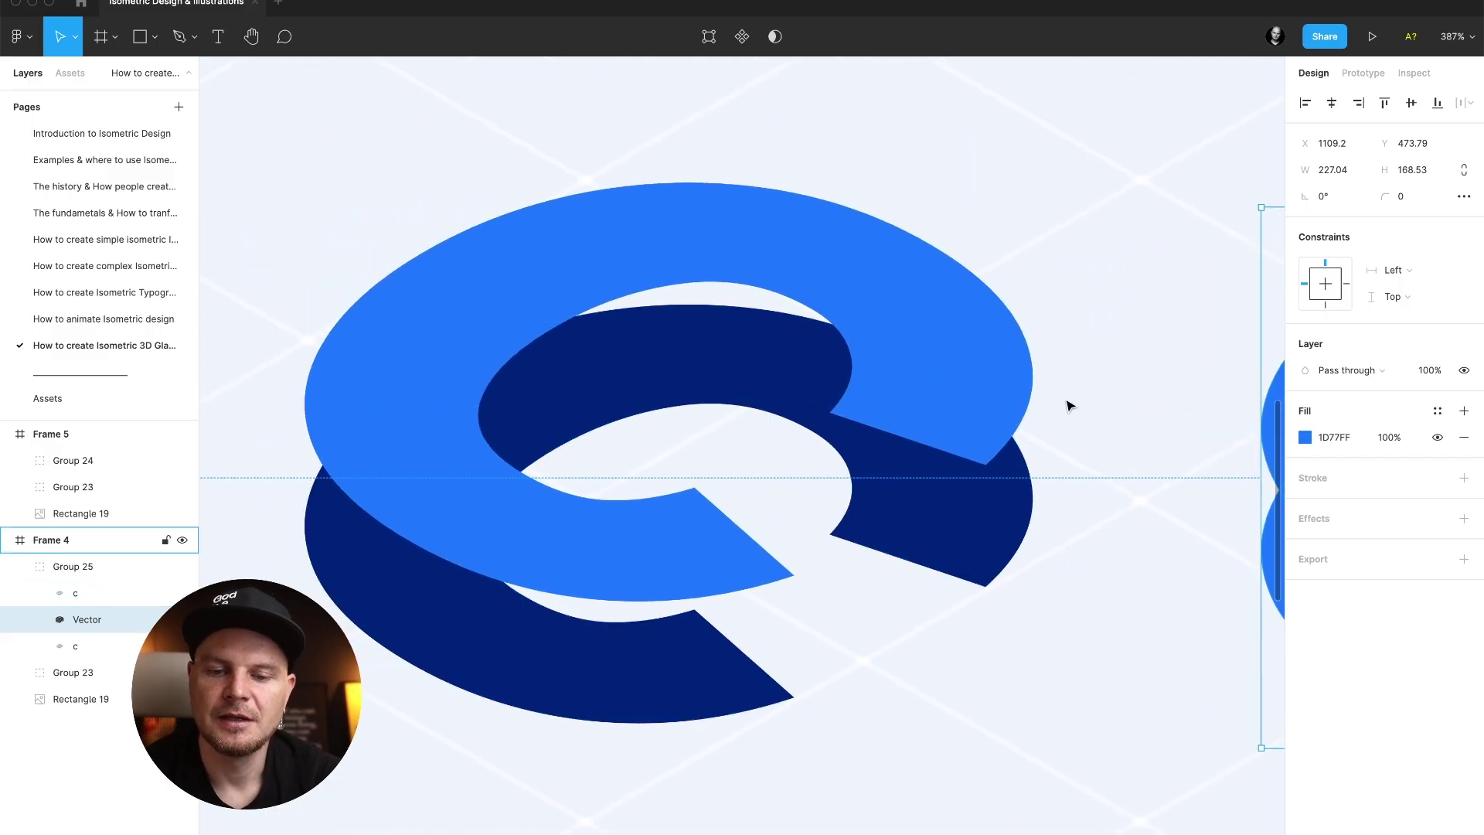
scroll(1068, 405, "up", 2)
key("p")
scroll(1035, 448, "up", 6)
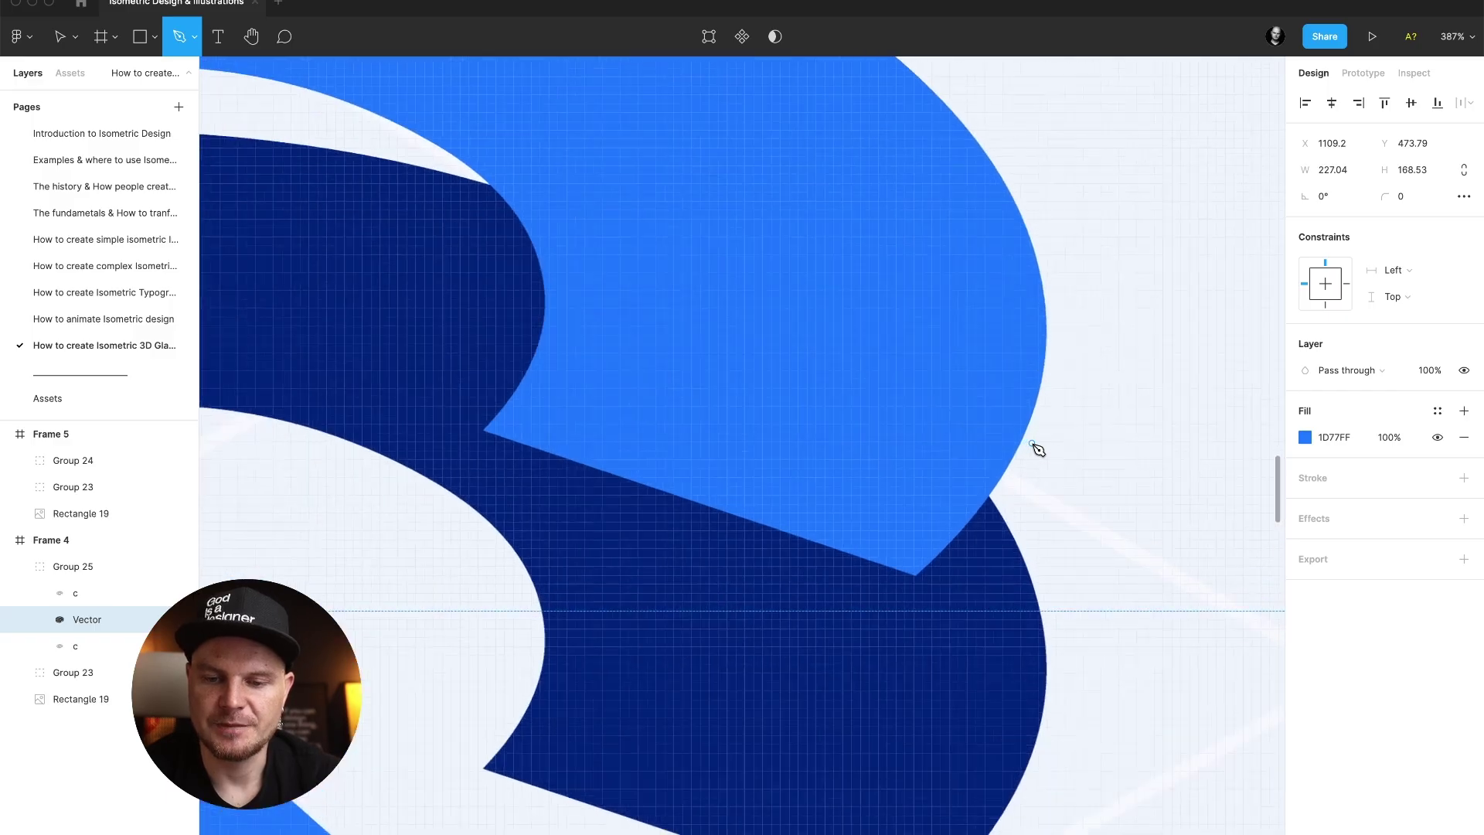
scroll(1037, 448, "down", 2)
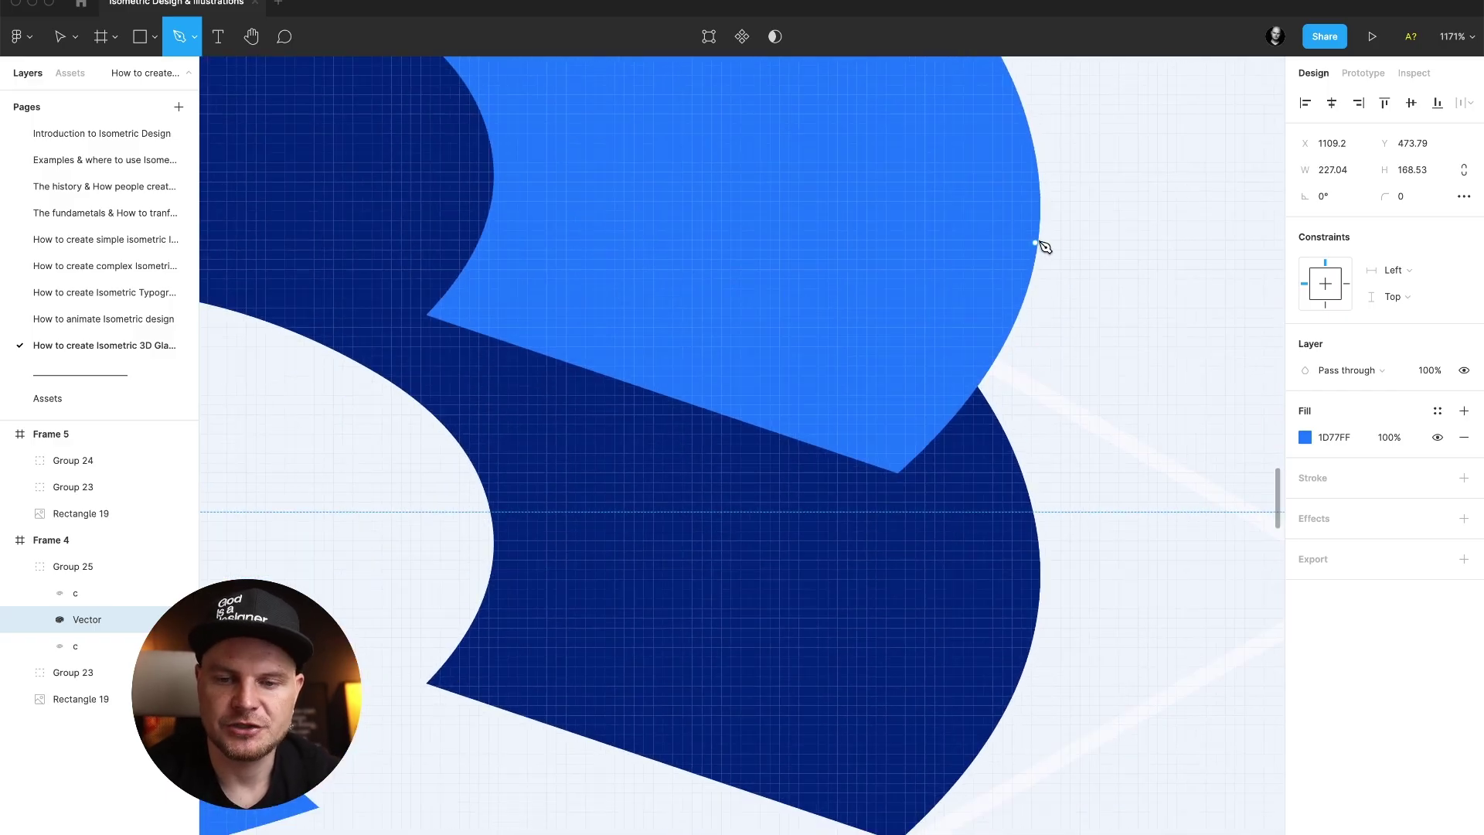
left_click(1040, 215)
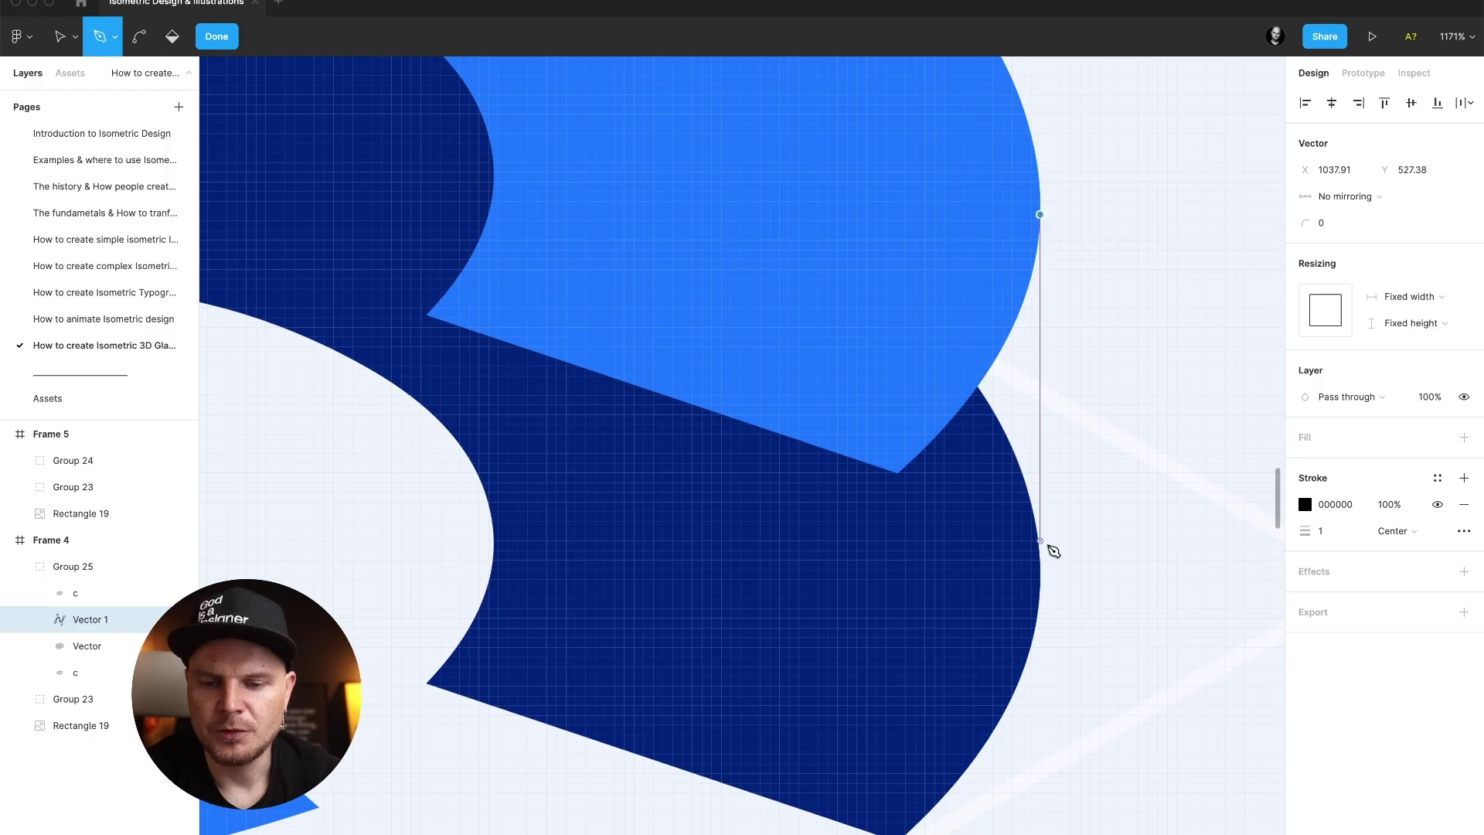
left_click(1041, 572)
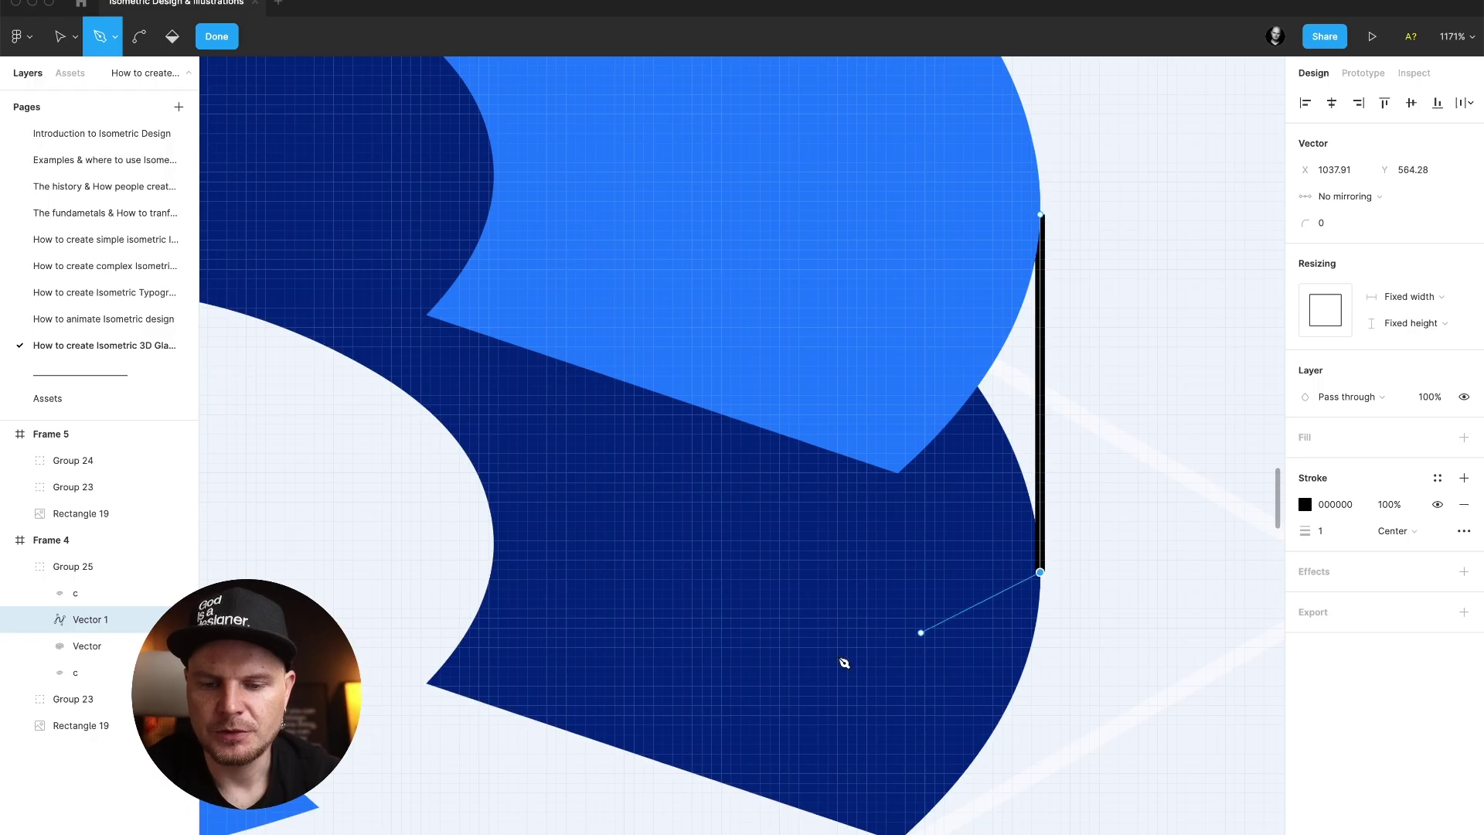
left_click(428, 684)
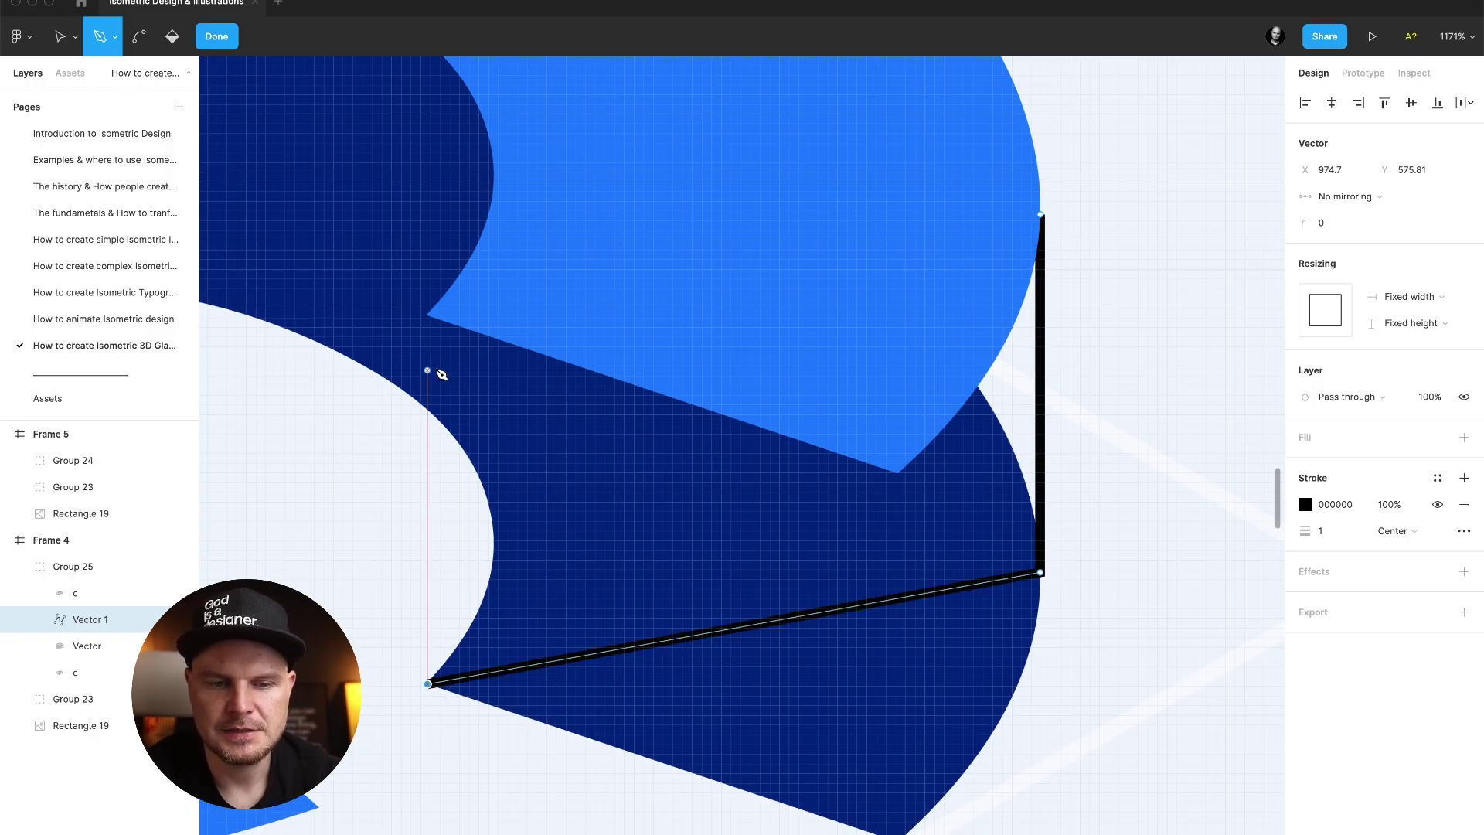
left_click(427, 316)
Route the path behind the inner opening and through the upper c, closing it at its start as a shape about 167 × 101 px.
scroll(437, 321, "down", 5)
scroll(434, 321, "left", 5)
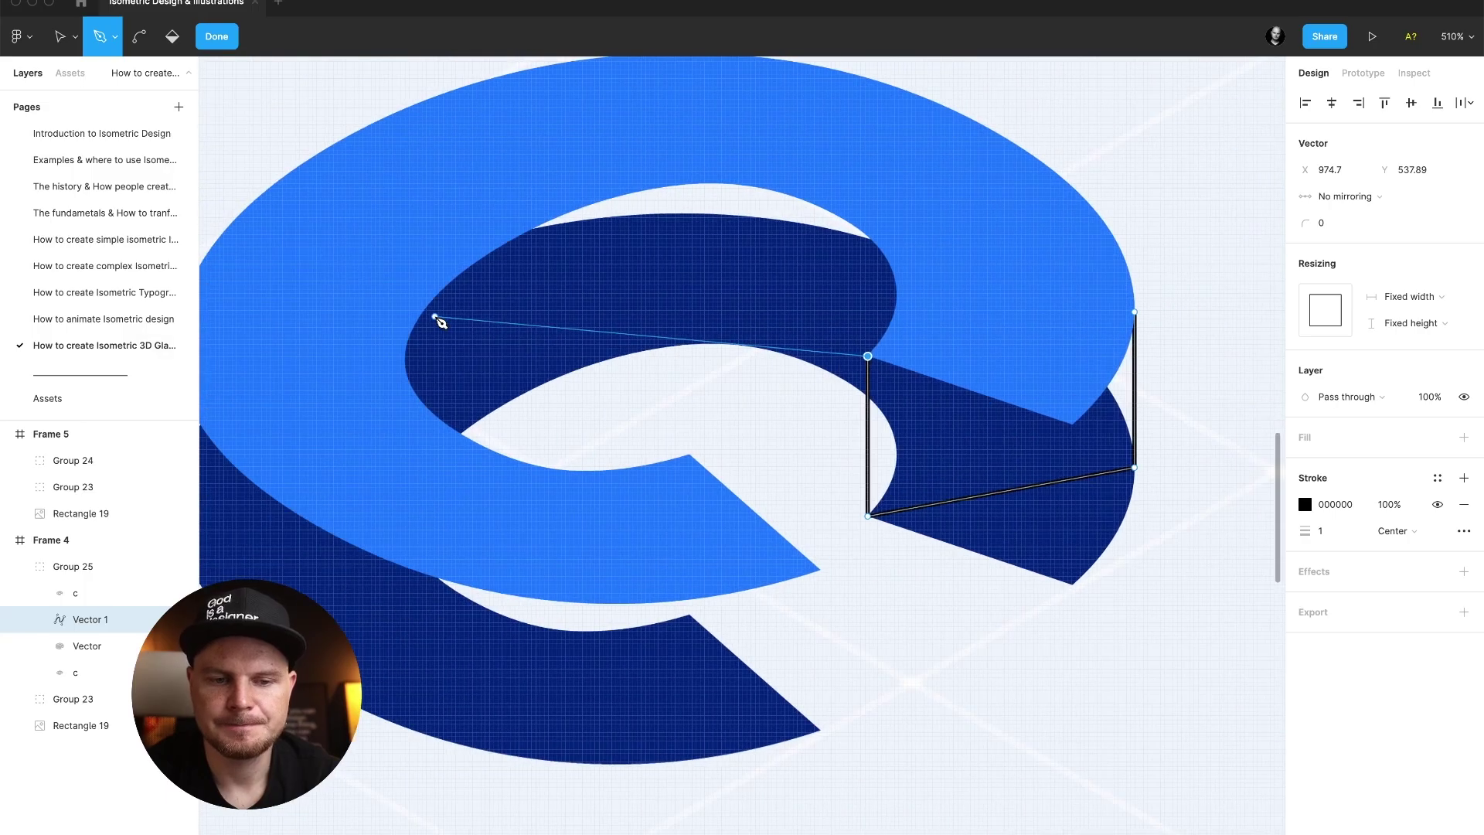
left_click(559, 283)
left_click(429, 255)
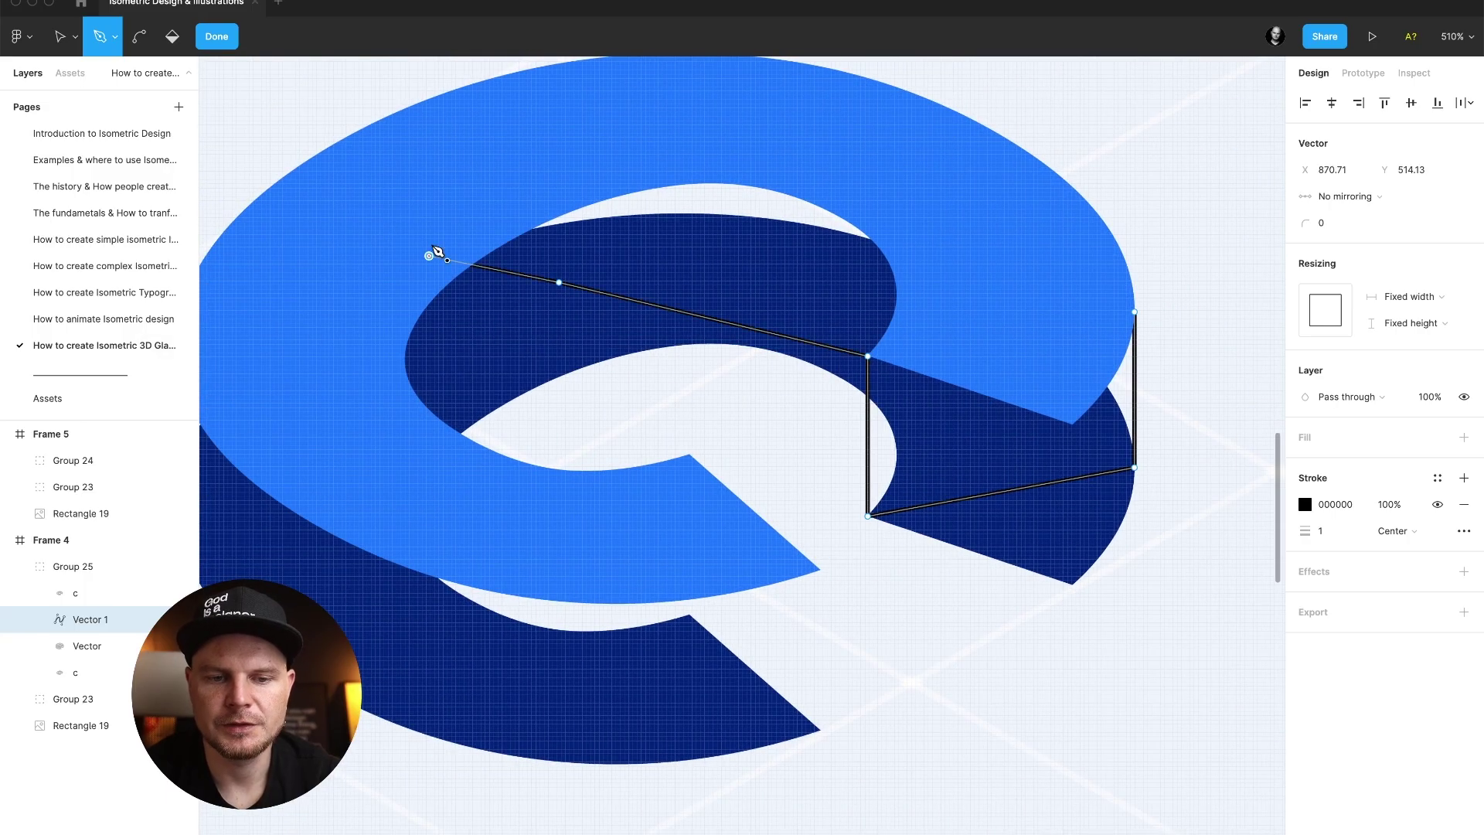
left_click(1000, 218)
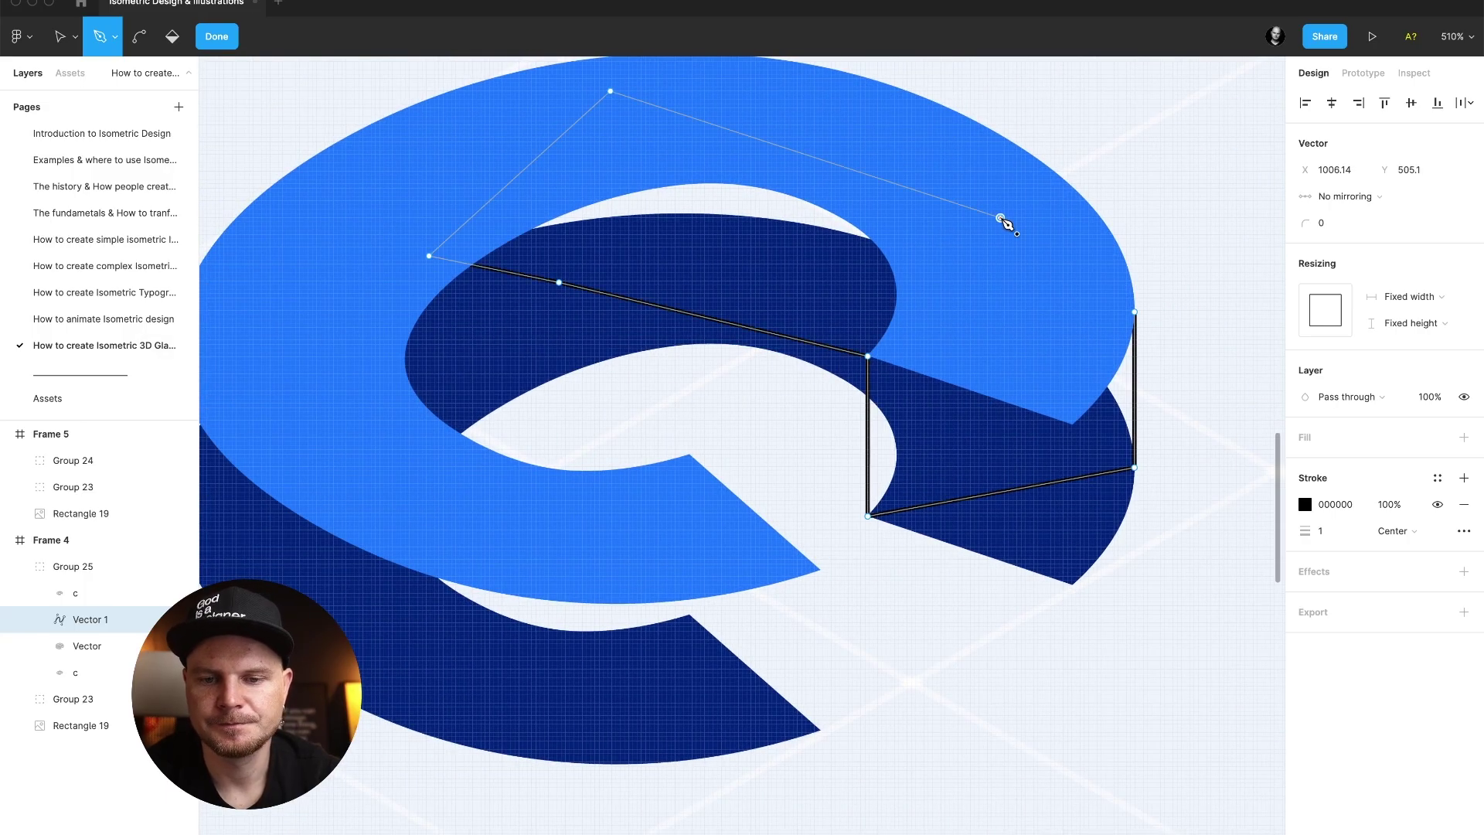
left_click(1136, 313)
key("Escape")
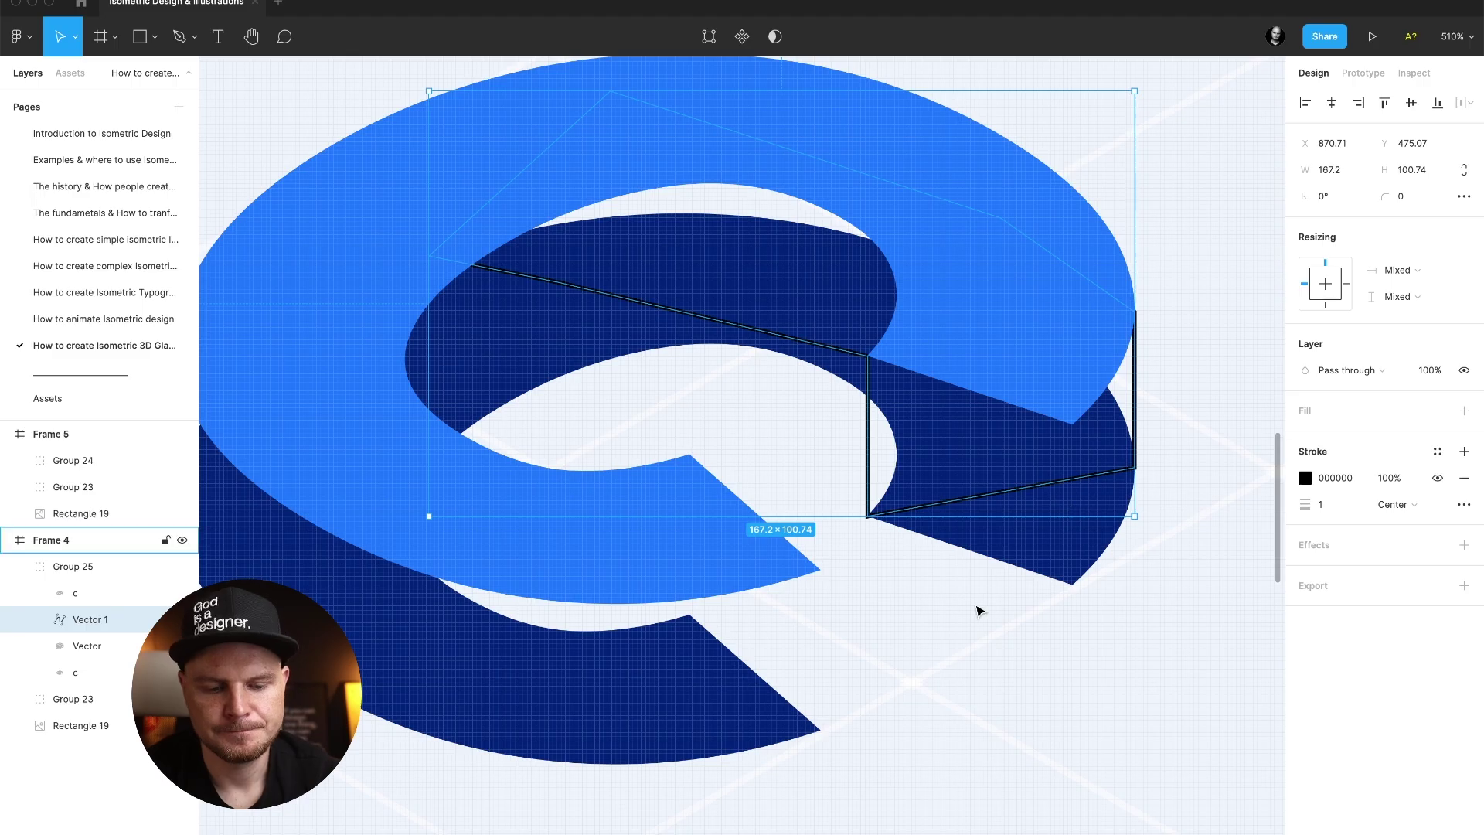
Turn the closed path's stroke into a fill and sample the lower c's navy 00227B for it.
key("shift+super+x")
key("i")
left_click(1077, 536)
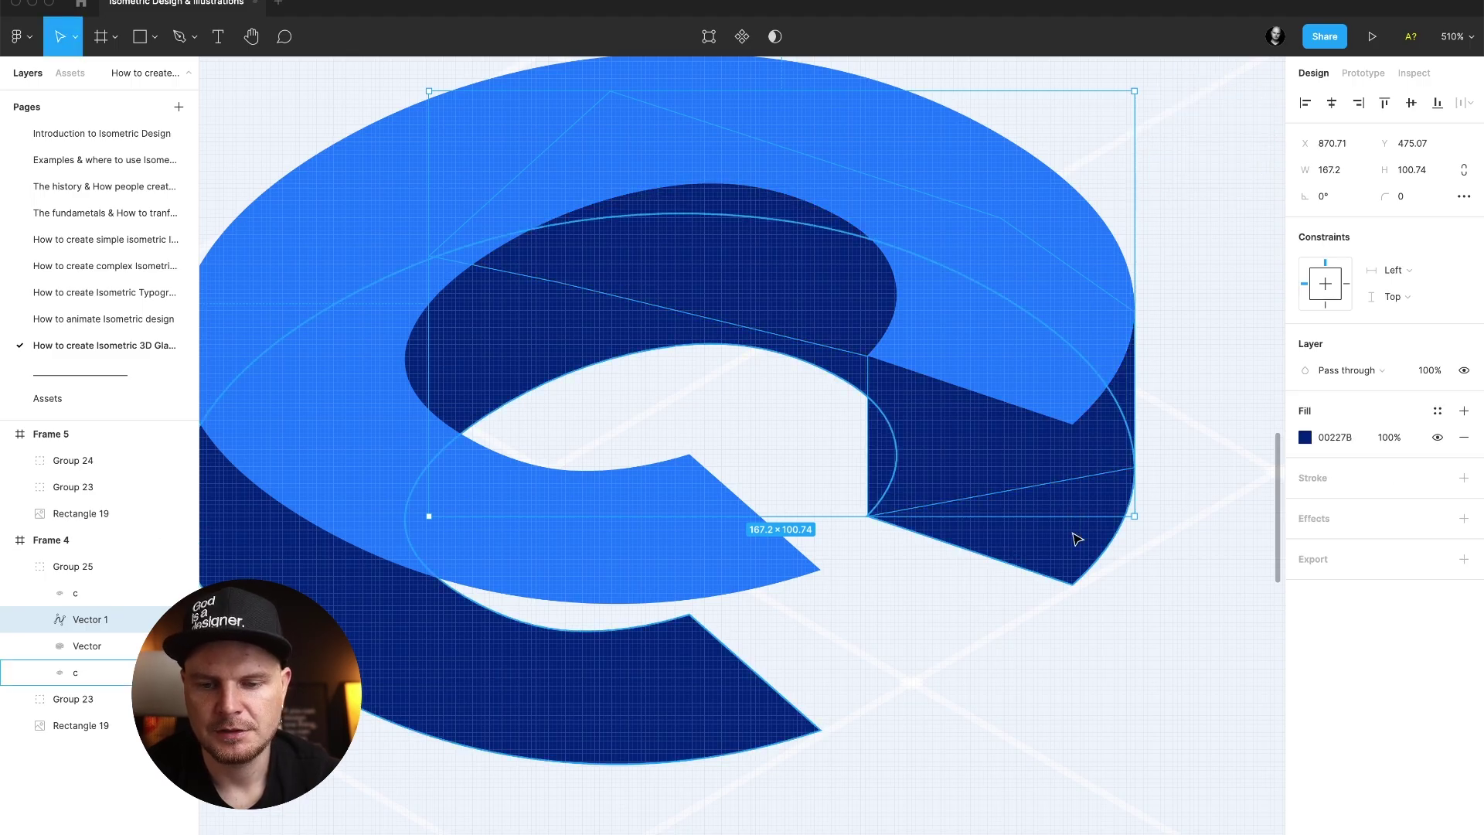
key("Escape")
key("Escape")
Start a second Pen path from the upper c's front tip straight down to the lower c's tip and into the lower c's body.
key("p")
scroll(748, 649, "up", 5)
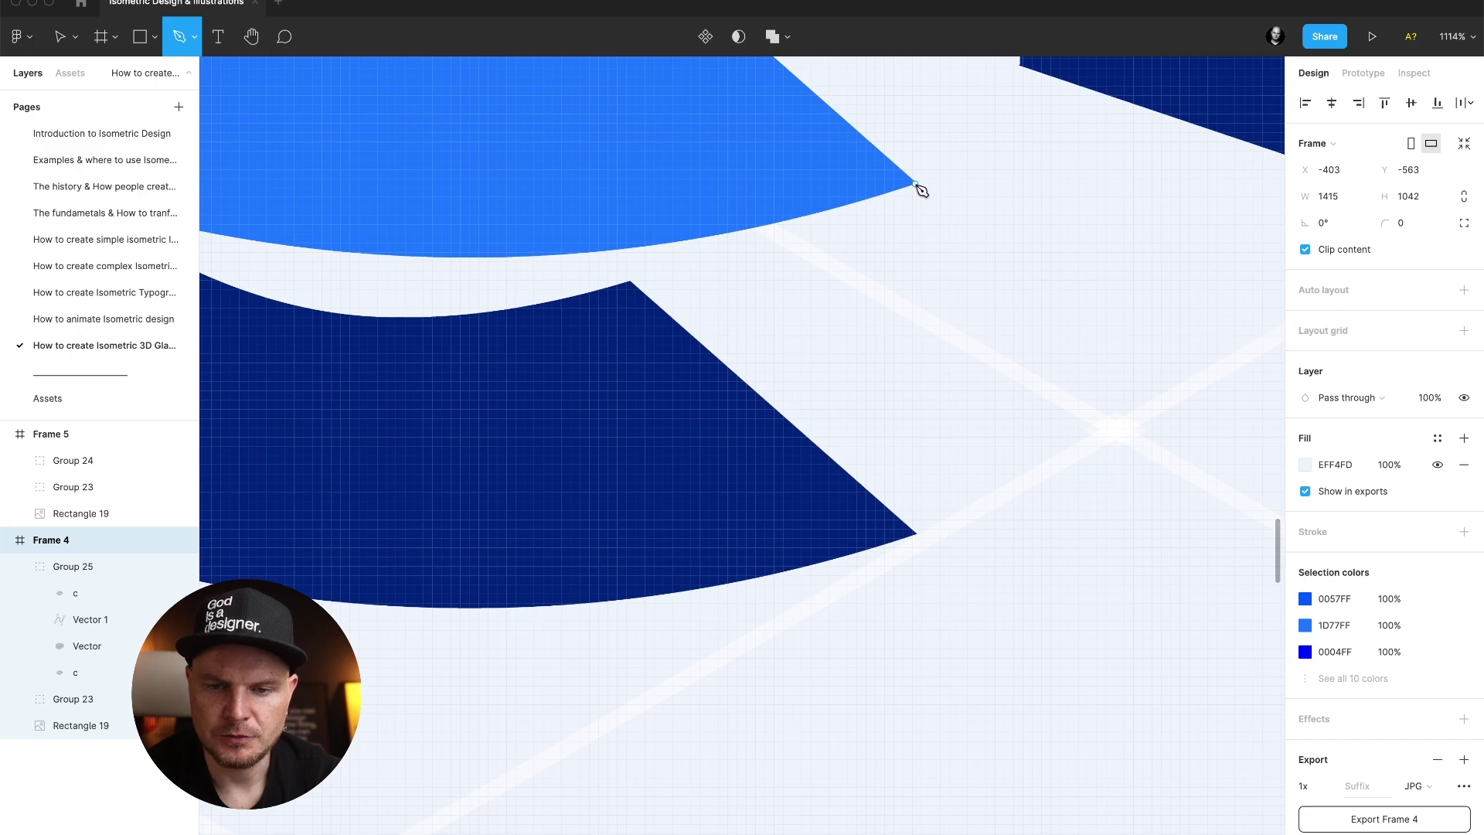
scroll(921, 189, "up", 5)
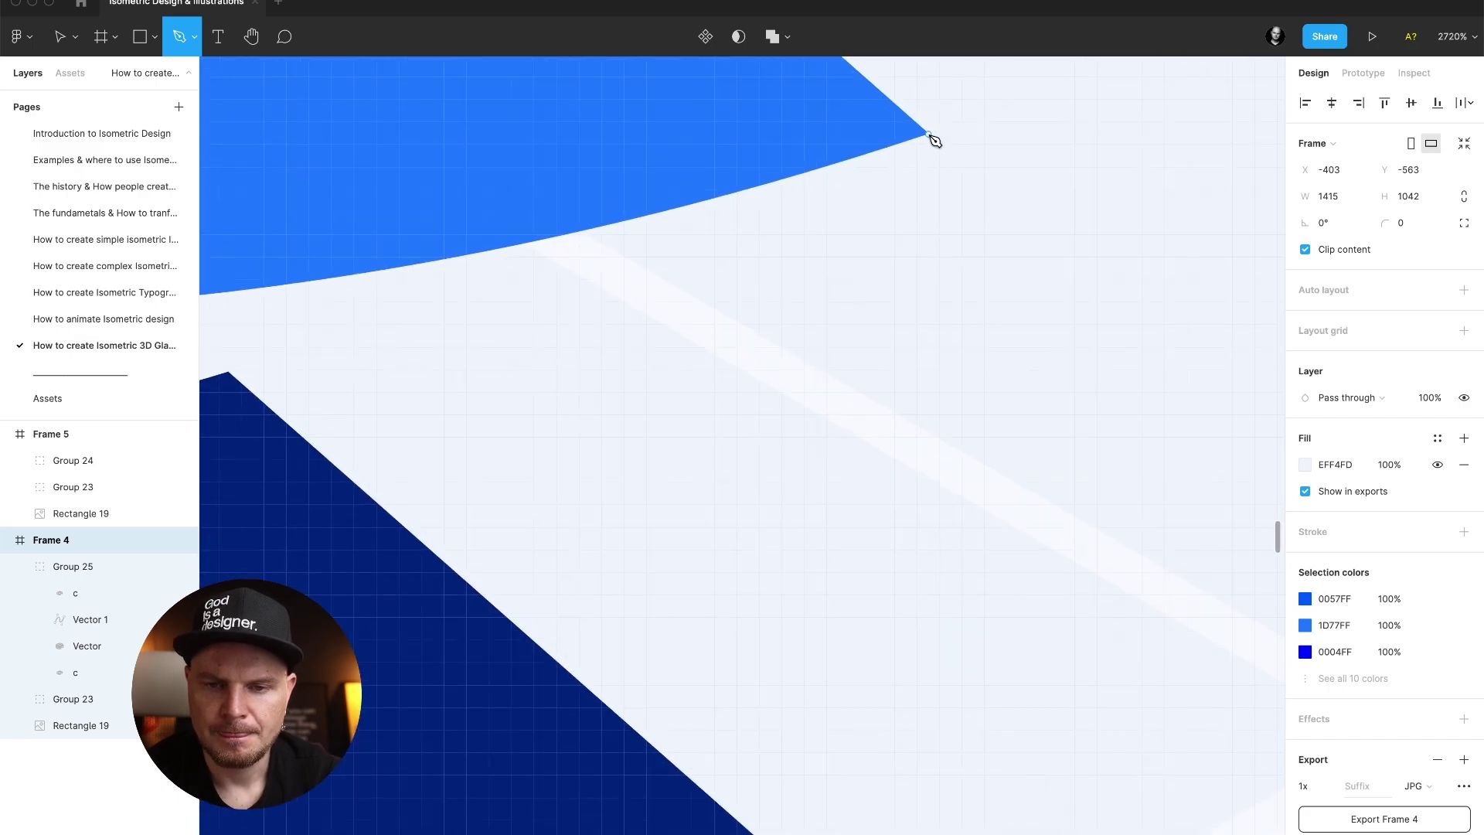
left_click(928, 134)
scroll(929, 137, "down", 4)
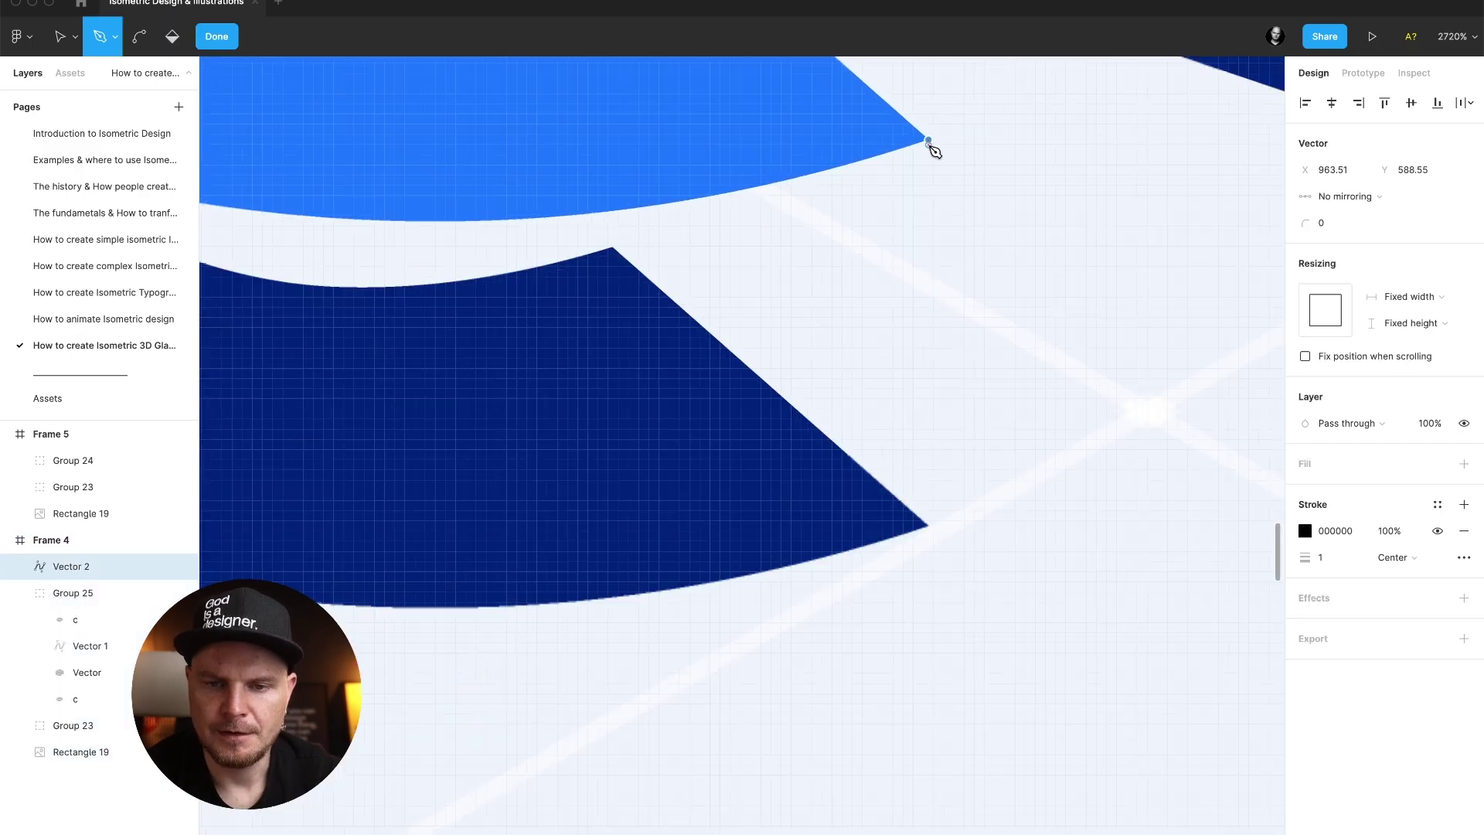
left_click(928, 526)
scroll(937, 532, "down", 4)
scroll(937, 525, "left", 3)
left_click(642, 489)
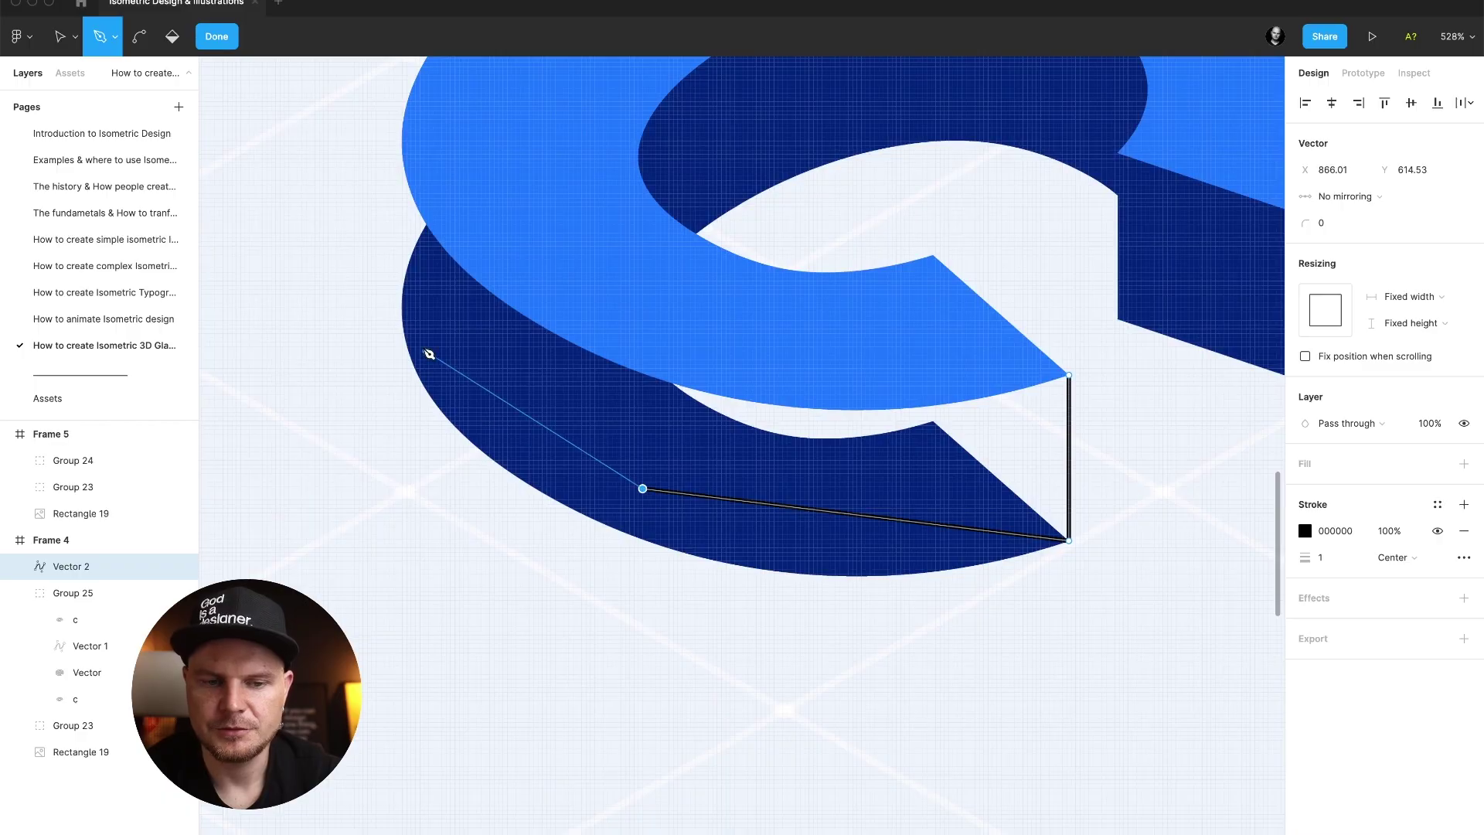
Continue the path up the pair's outer left edges and back through the upper c, closing it as a shape about 153 × 91 px.
scroll(429, 354, "up", 8)
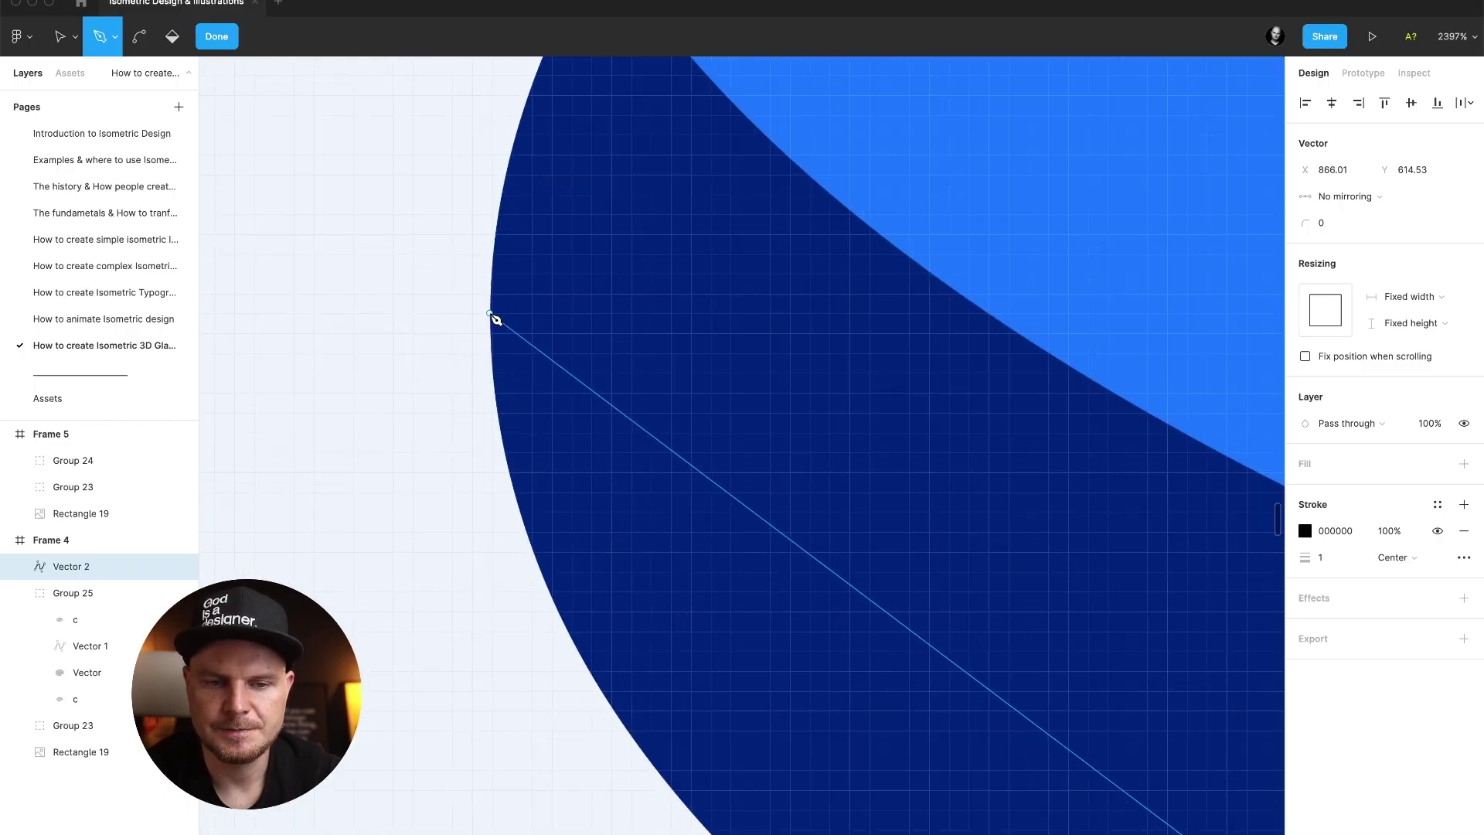
left_click(491, 315)
scroll(495, 325, "down", 4)
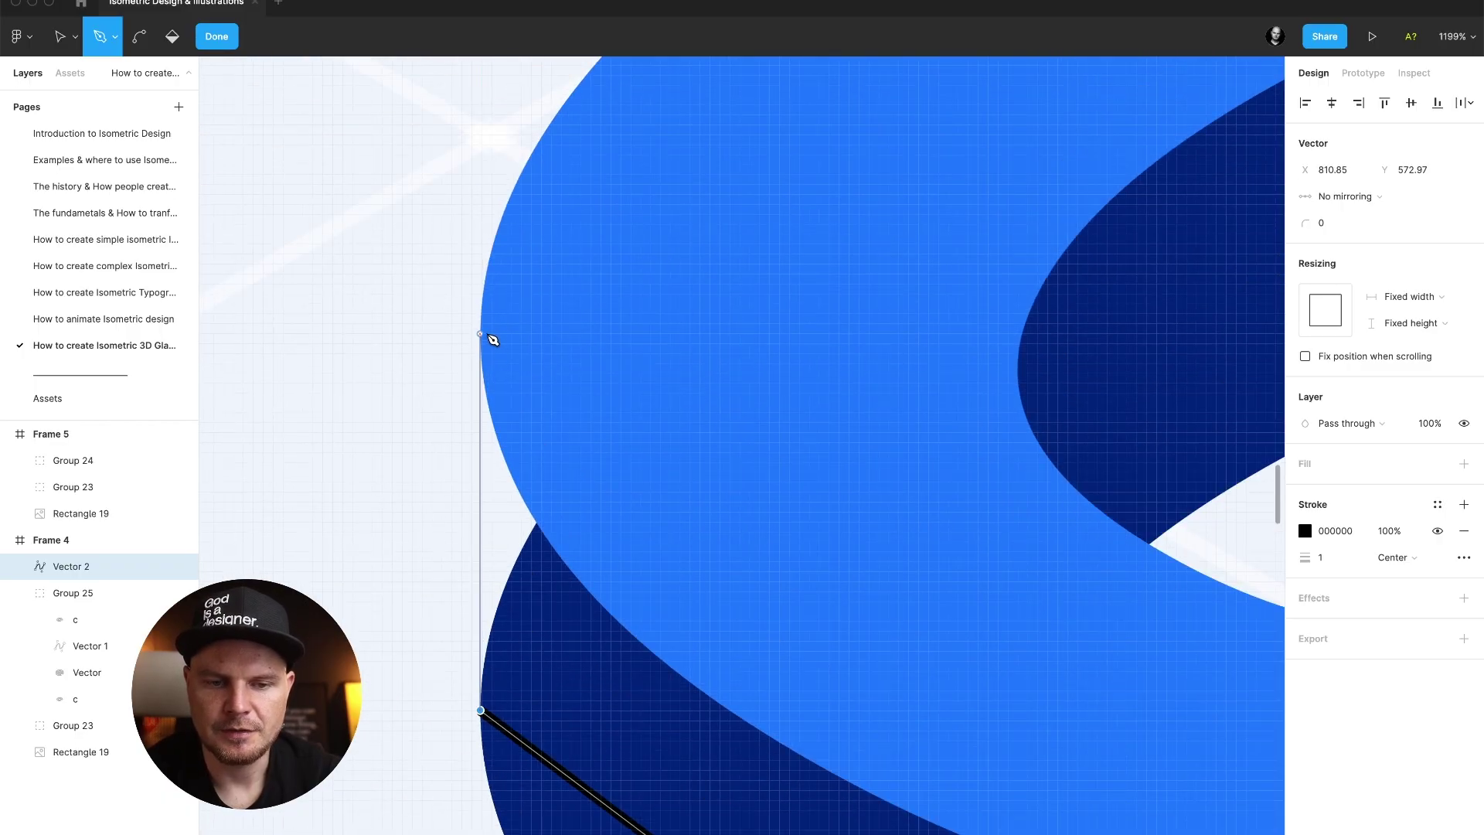
left_click(488, 336)
scroll(494, 340, "down", 5)
left_click(638, 436)
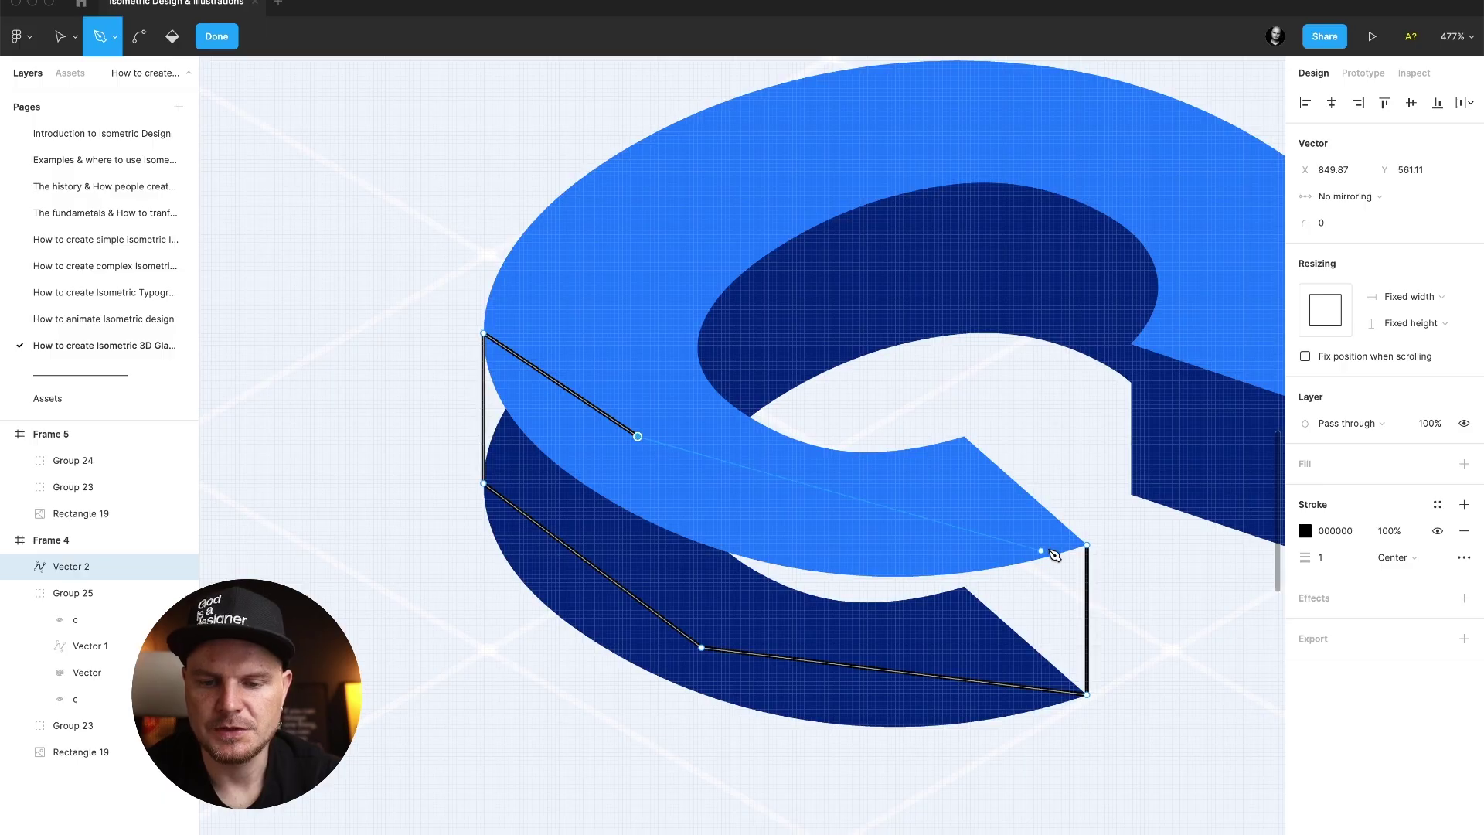
left_click(1087, 544)
key("Escape")
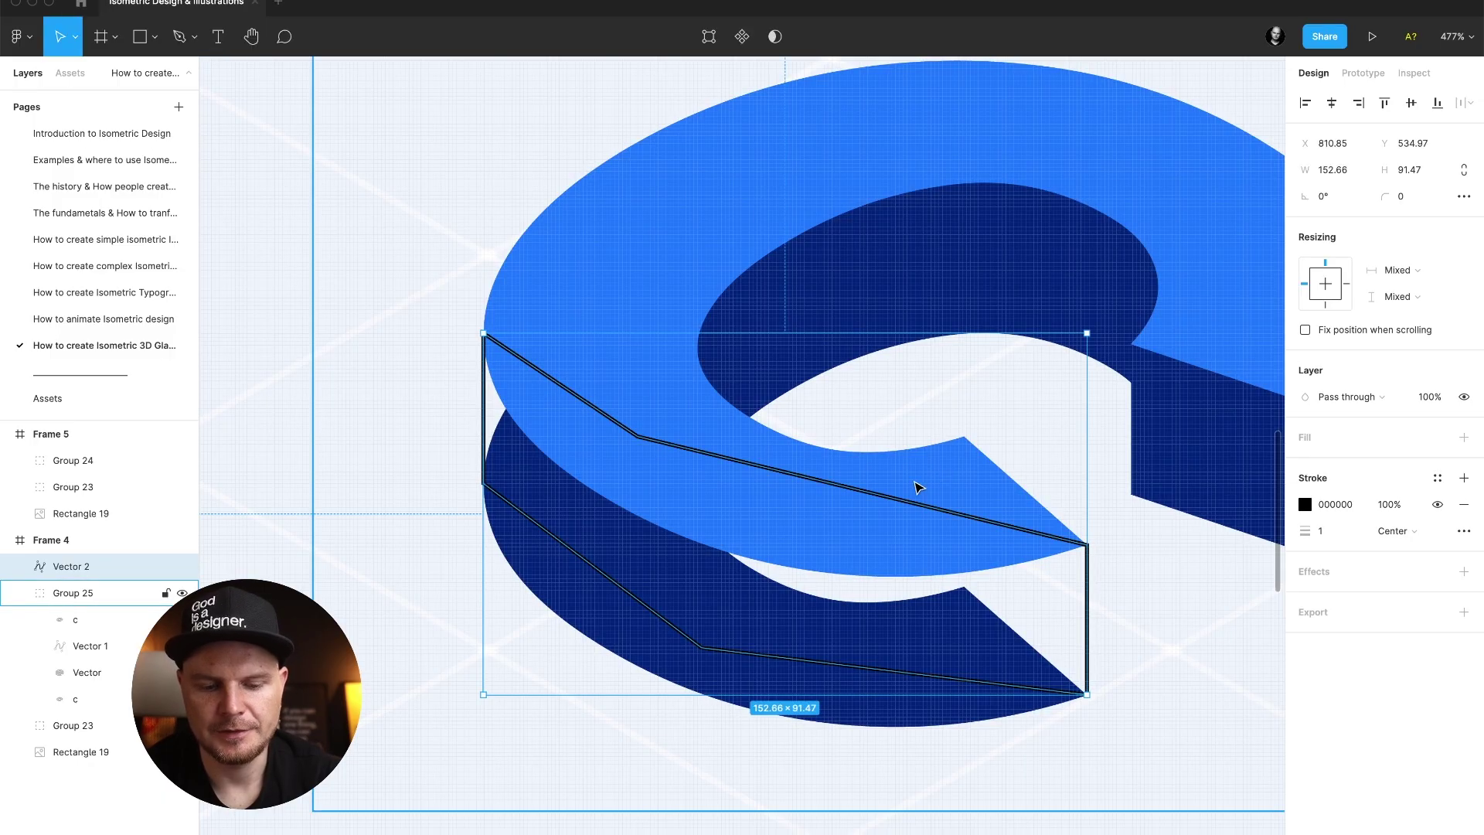
Turn the second path's stroke into a fill, move it beneath the upper c in the group, and sample navy 00227B for it.
key("shift+super+x")
left_click_drag(81, 573, 81, 643)
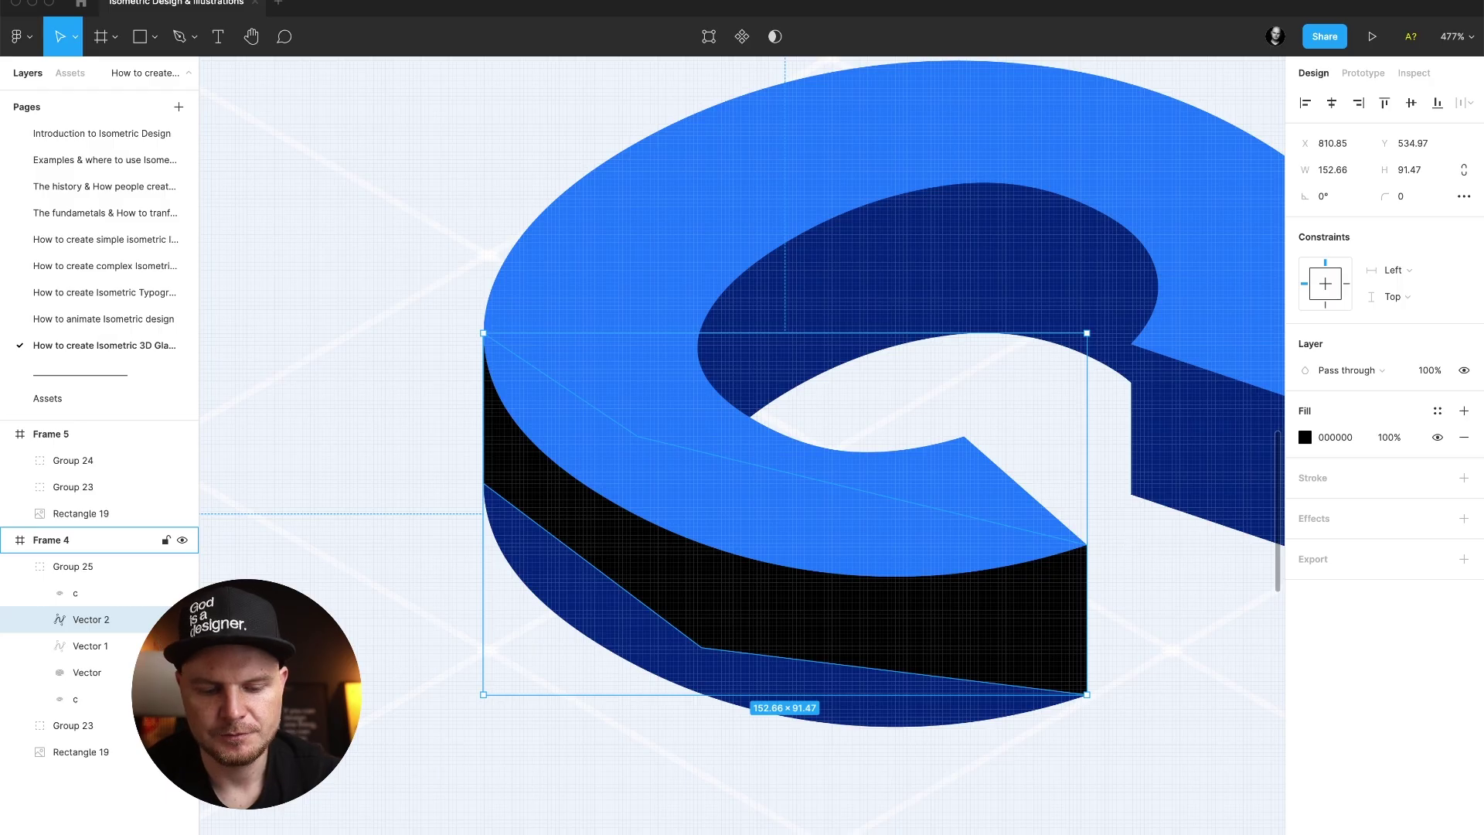
key("i")
left_click(1204, 133)
left_click(1218, 679)
scroll(1221, 680, "down", 5)
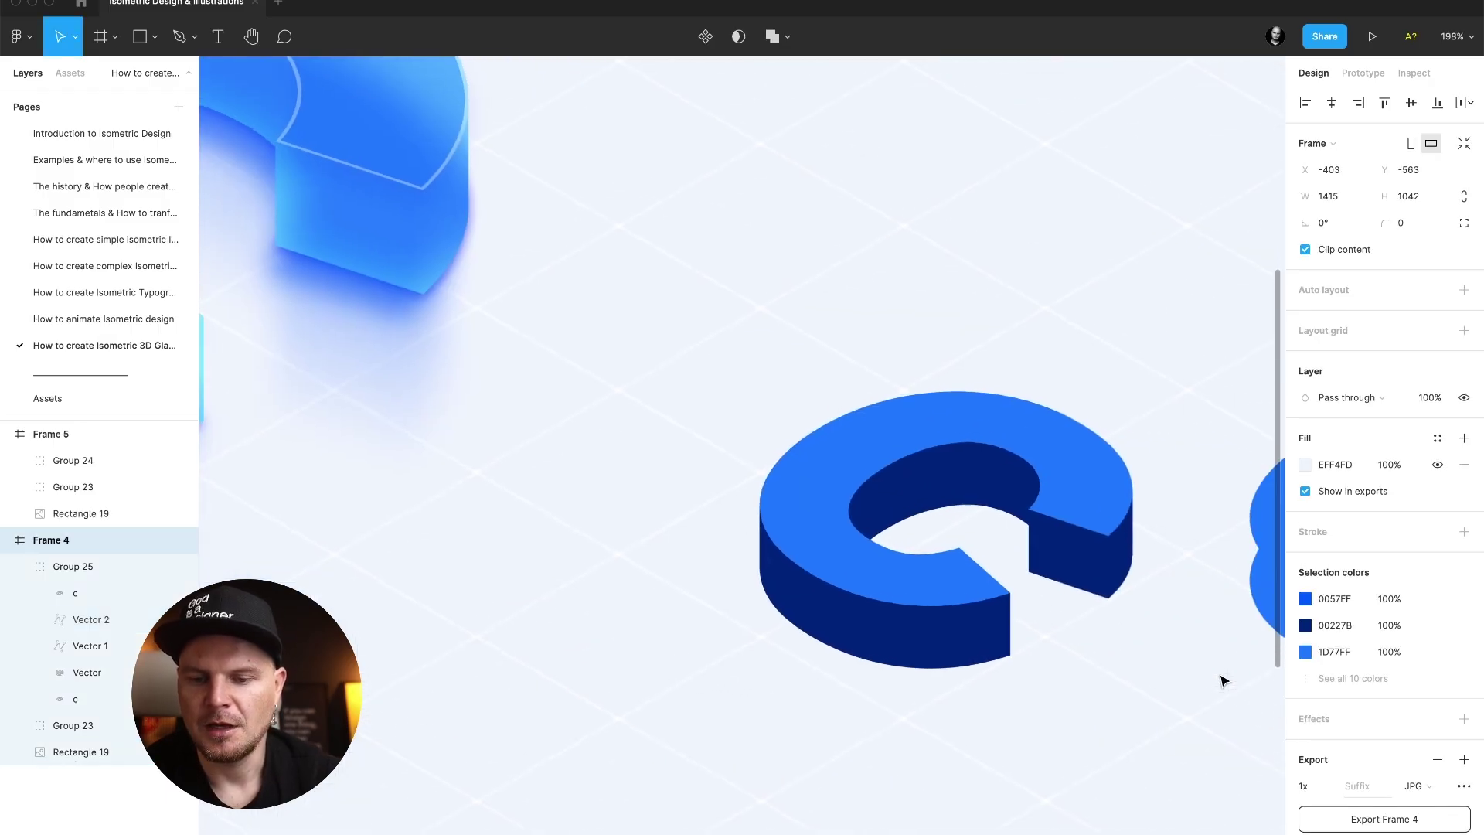
scroll(1223, 680, "down", 3)
scroll(1223, 681, "right", 4)
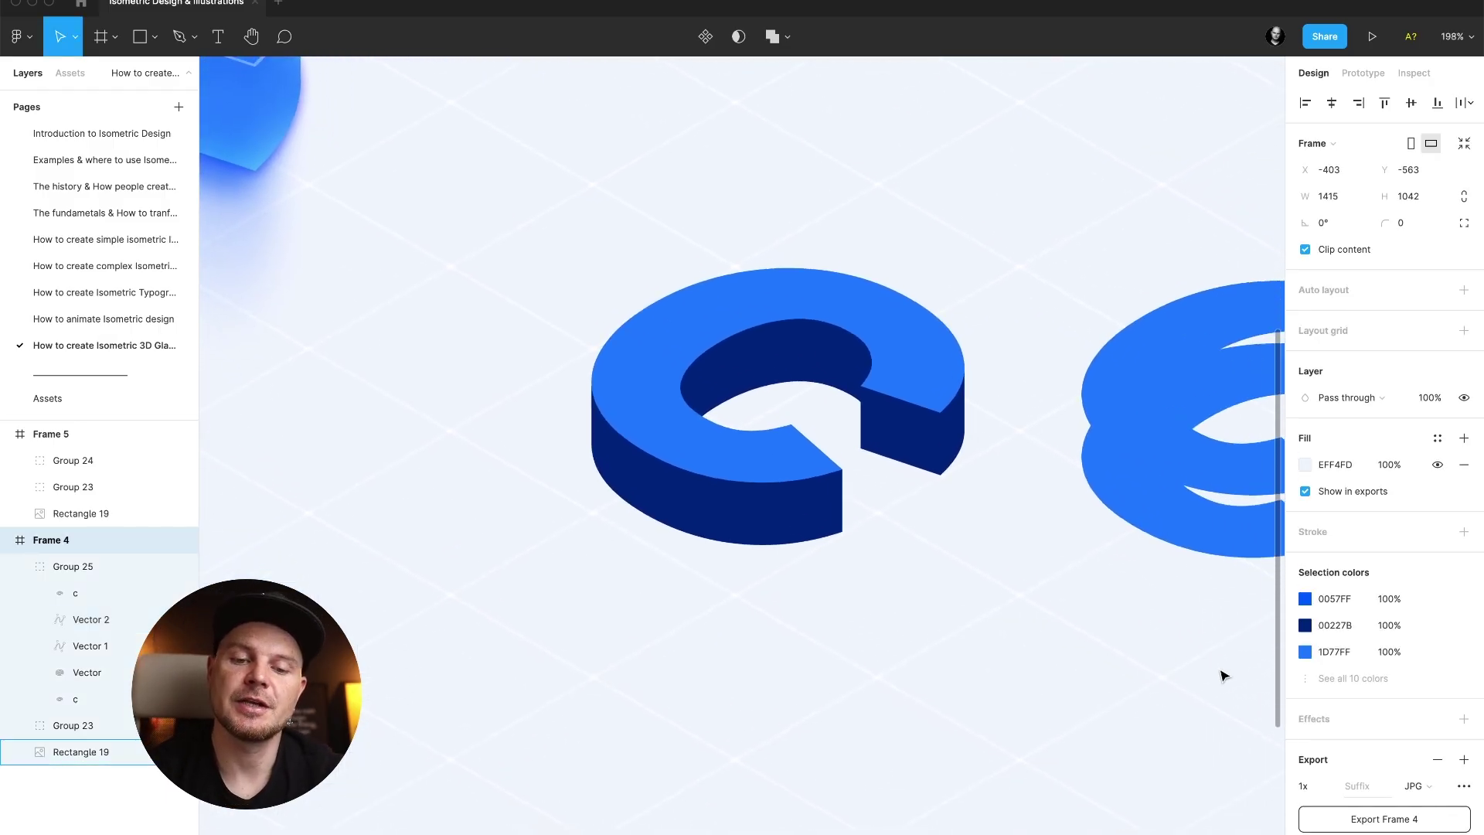
scroll(1223, 676, "right", 3)
left_click_drag(868, 559, 943, 692)
scroll(944, 692, "down", 4)
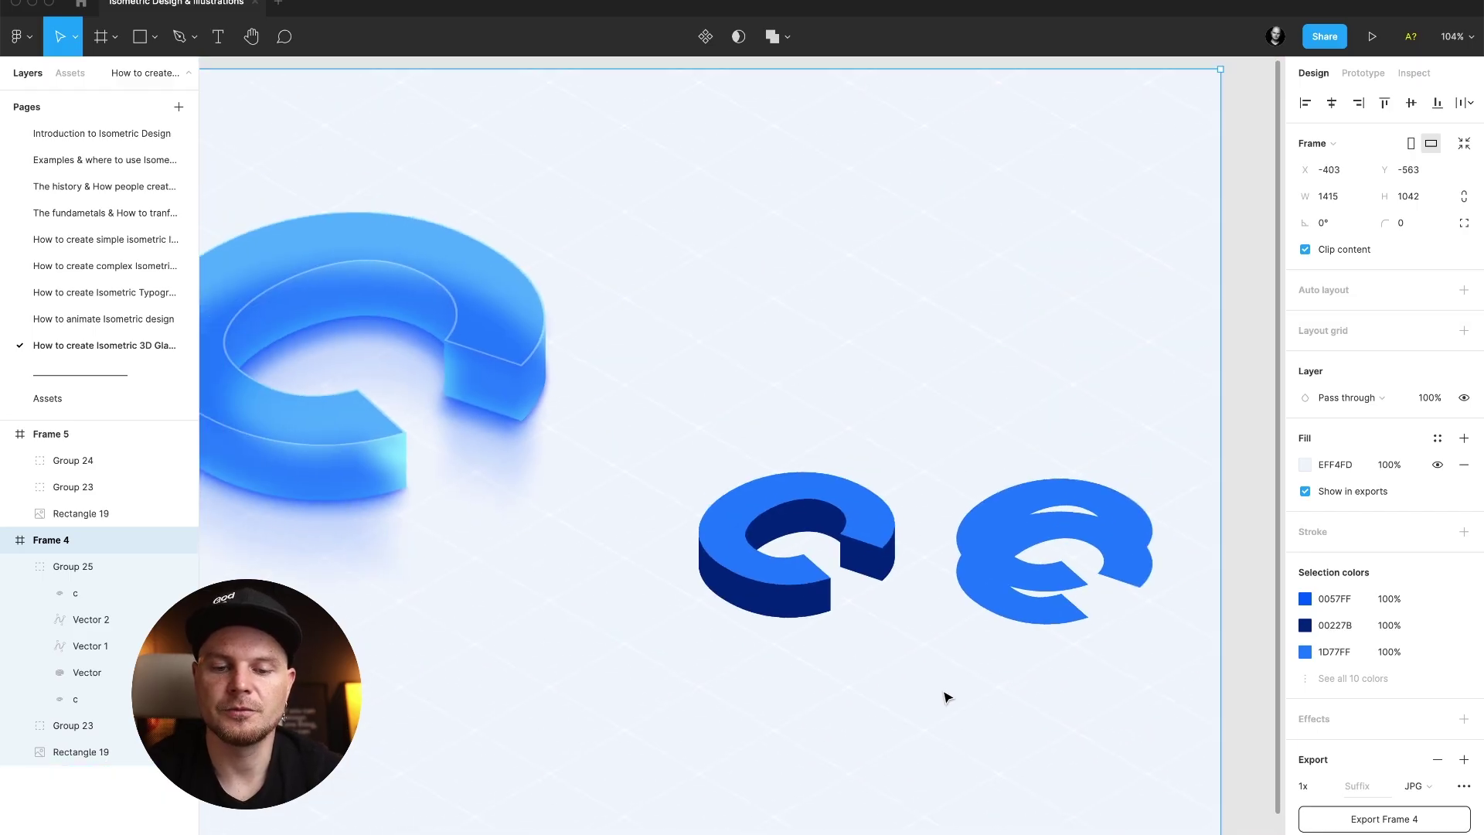
double_click(794, 599)
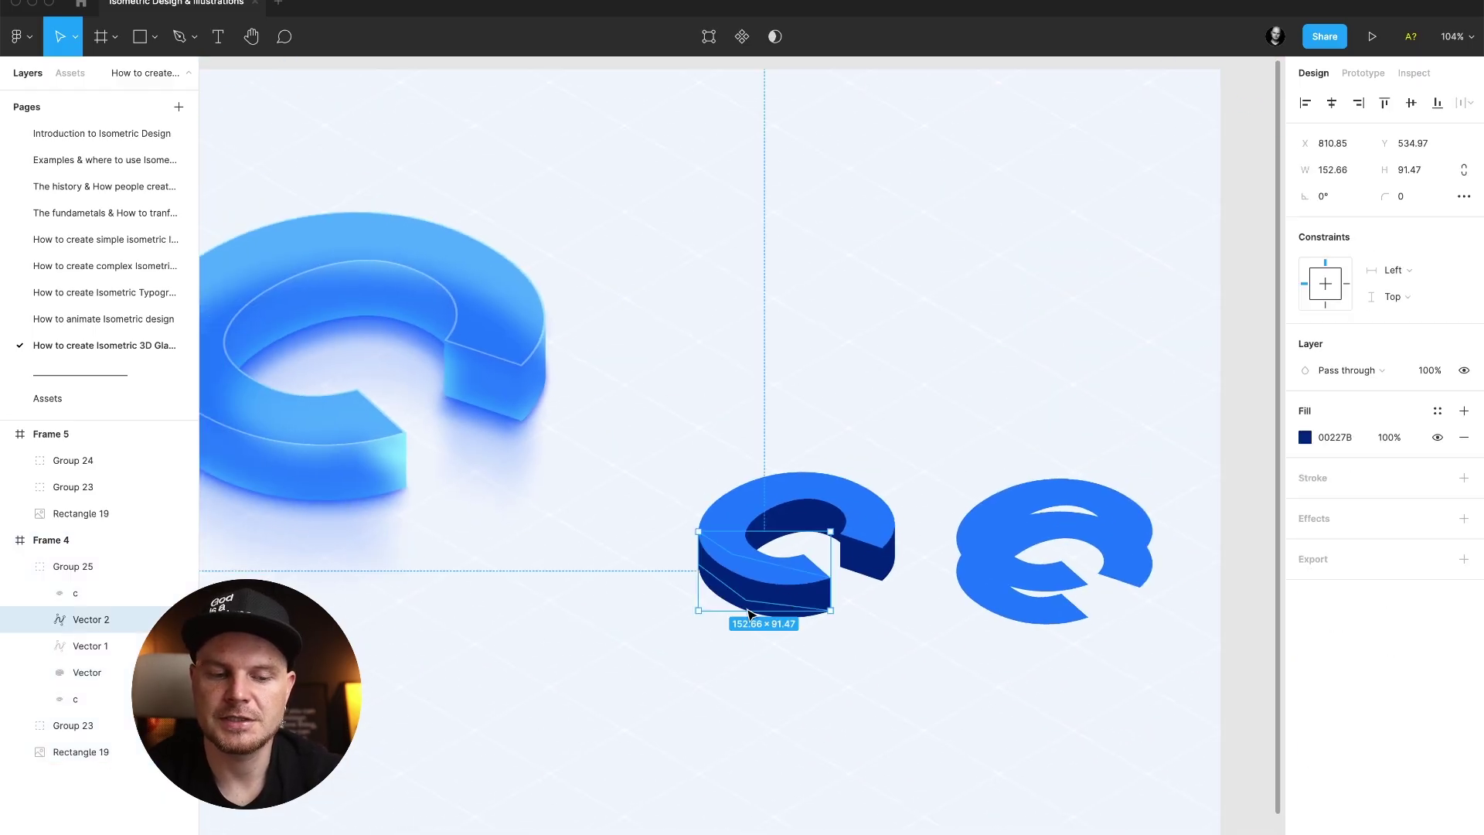
left_click(99, 671, "shift")
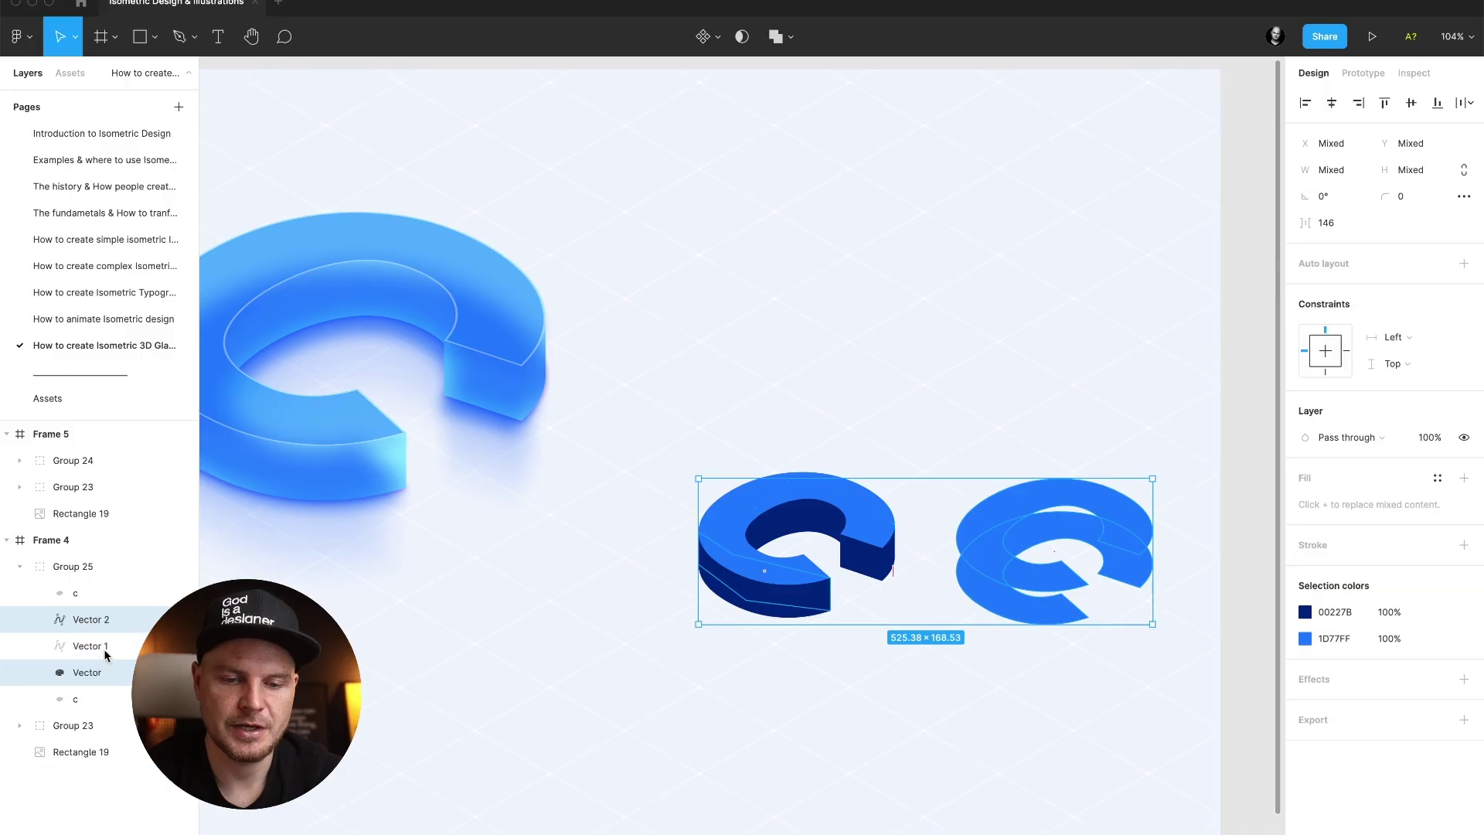
left_click(105, 647, "shift")
left_click(102, 670, "shift")
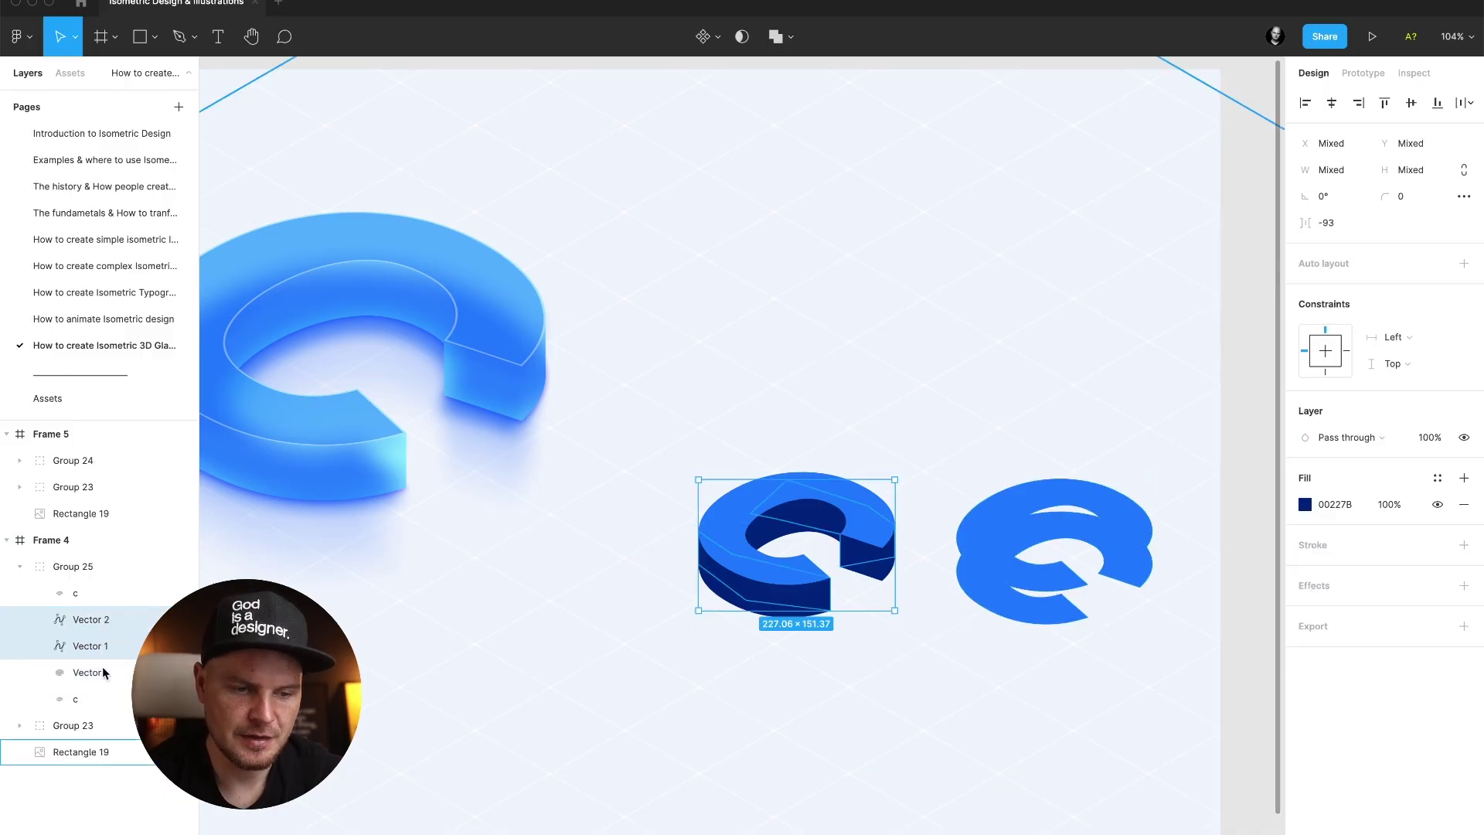
left_click(119, 698, "shift")
Duplicate the lower navy c, place the copy directly beneath the two side shapes, and flatten all three into one shape.
left_click(119, 699)
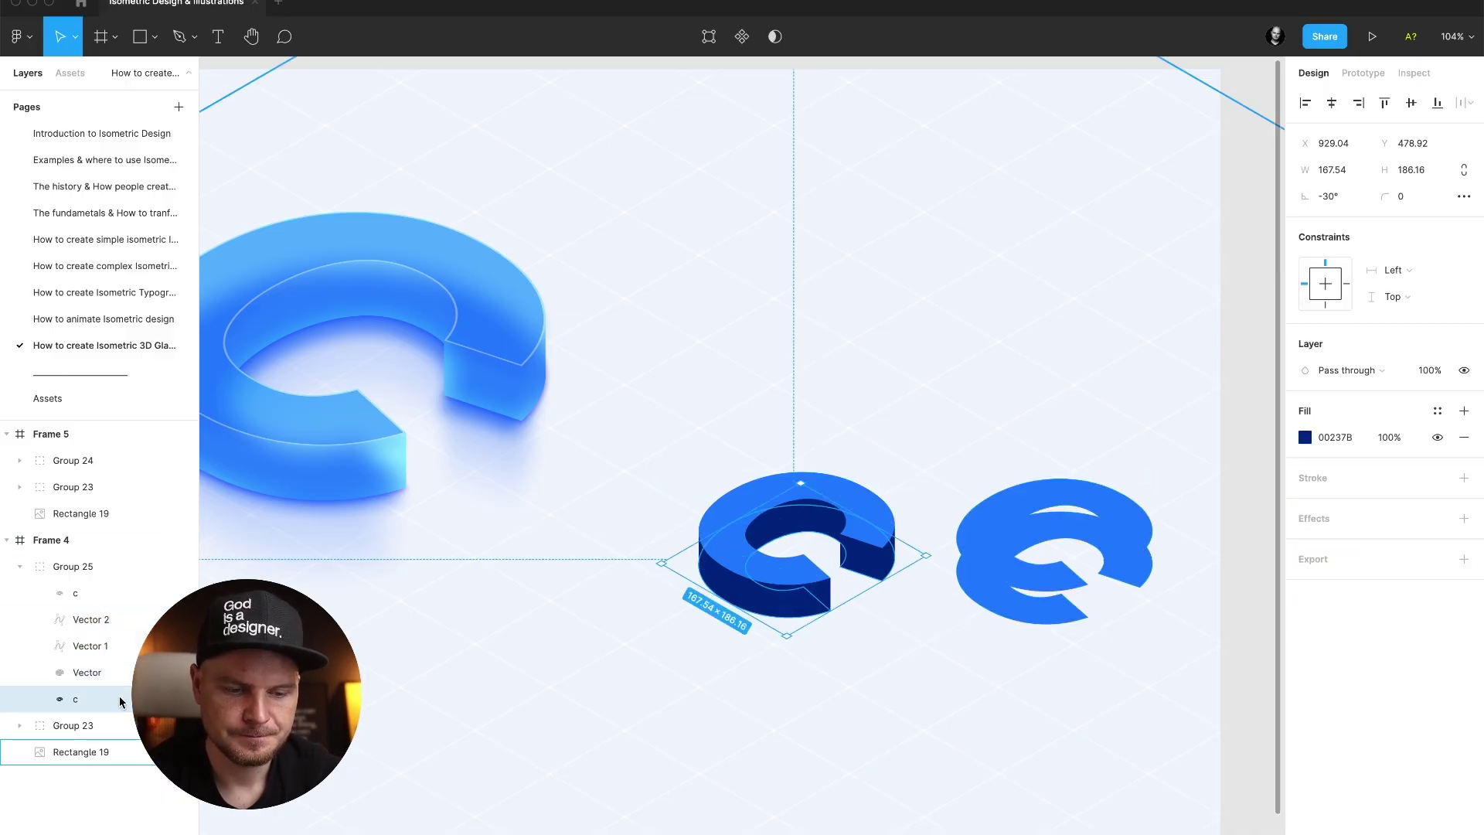
key("ctrl+d")
left_click_drag(89, 698, 90, 664)
left_click(101, 626, "shift")
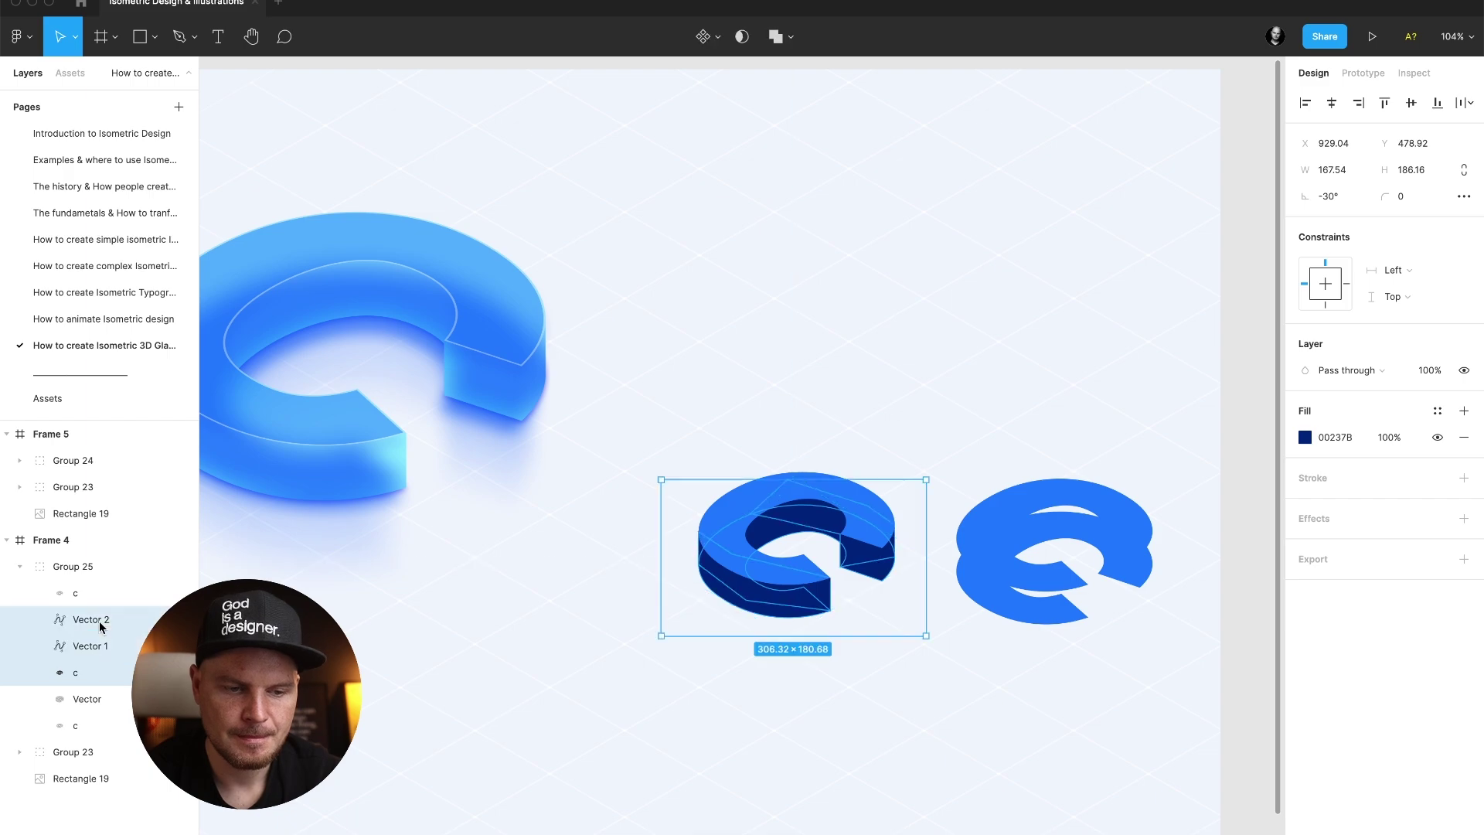
key("ctrl+e")
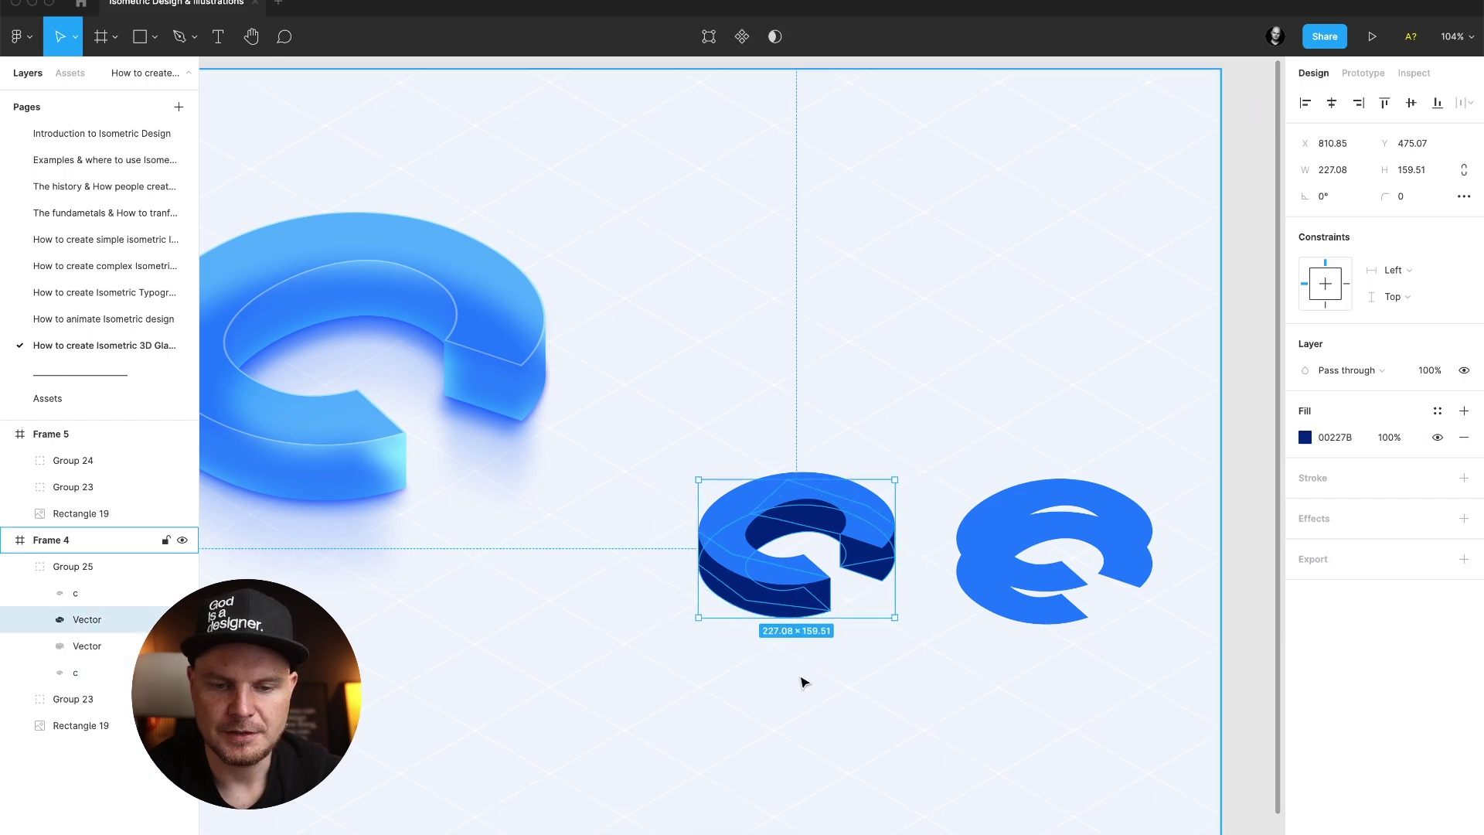
Recolour the flattened side shape's fill to cyan 00BCF8.
left_click(1305, 440)
left_click_drag(1239, 497, 1283, 465)
left_click_drag(1217, 677, 1209, 680)
left_click(1268, 441)
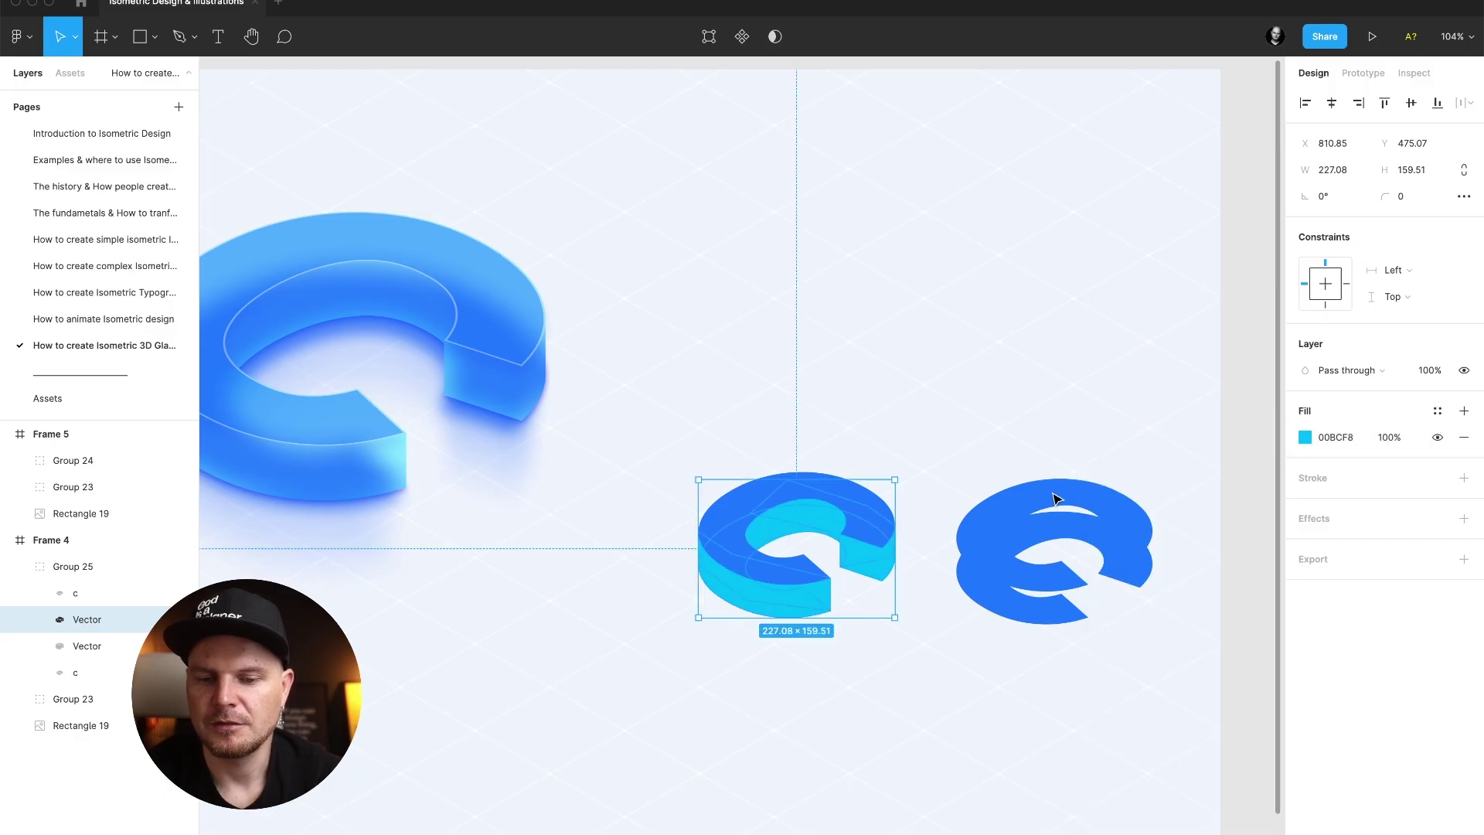
left_click(164, 593, "shift")
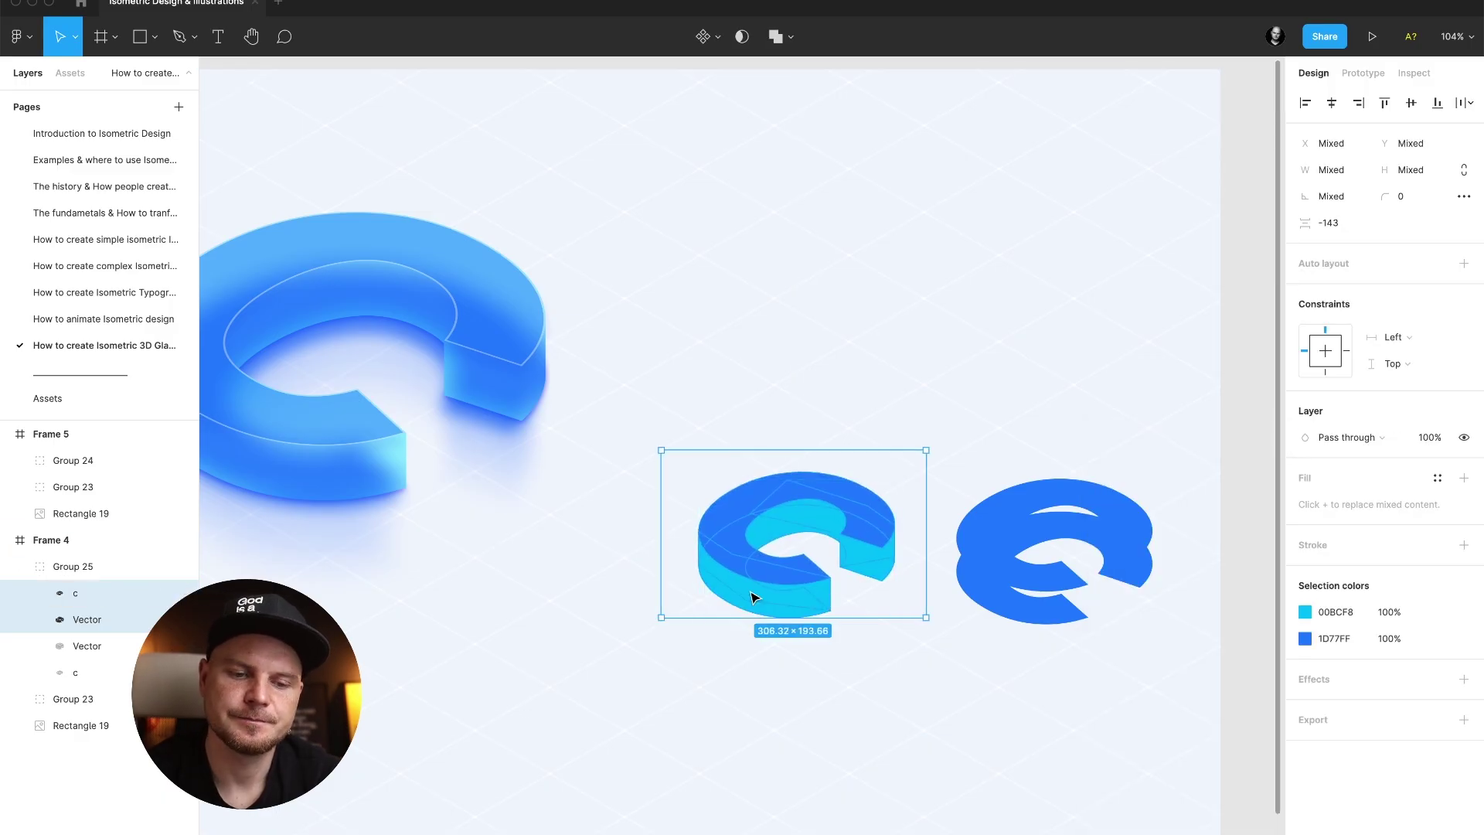
mouse_move(841, 540)
left_mouse_down()
mouse_move(799, 527)
mouse_move(841, 544)
left_mouse_up()
left_click(917, 440)
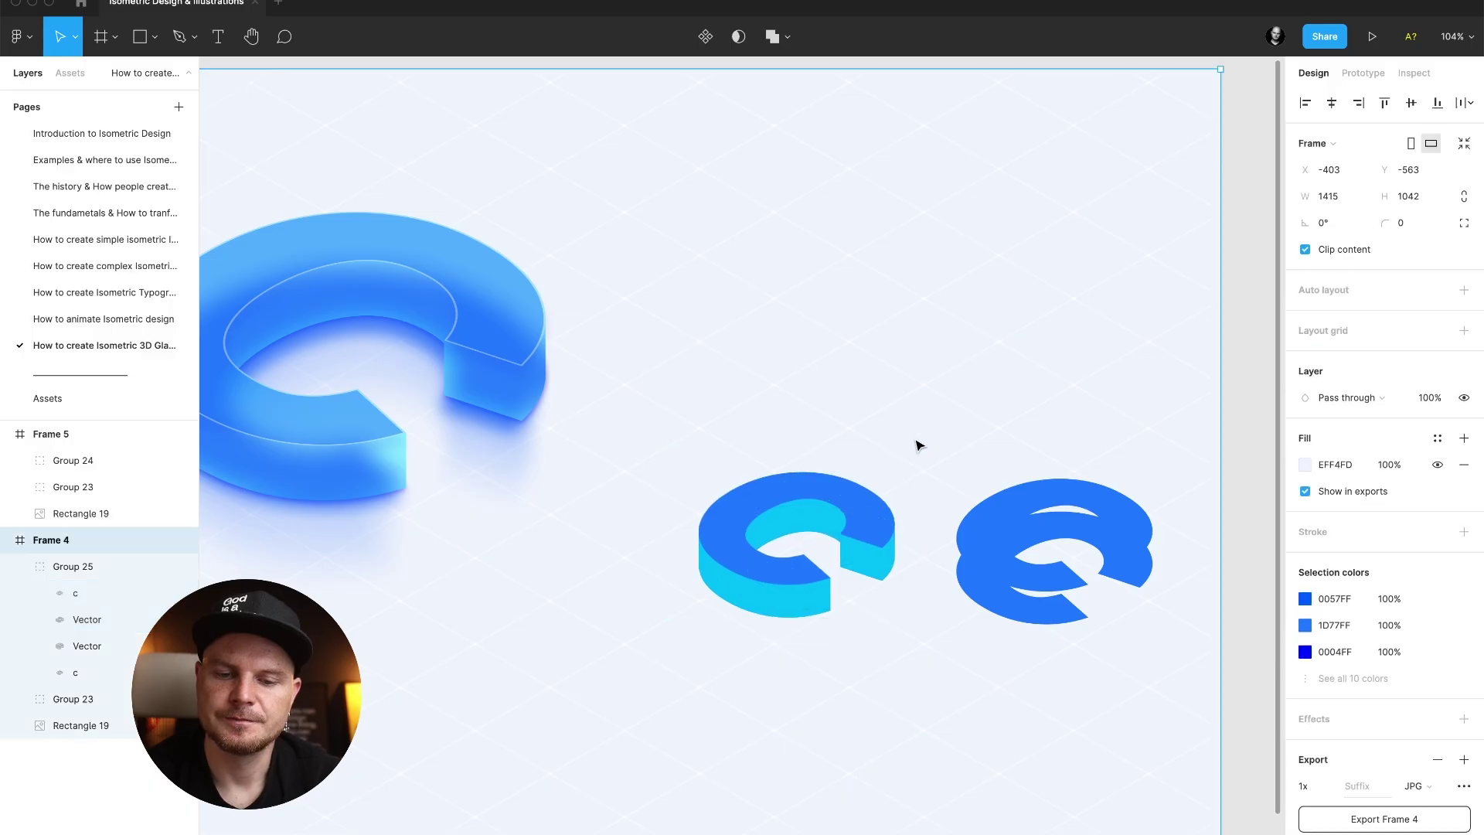
scroll(935, 332, "left", 2)
scroll(935, 332, "up", 1)
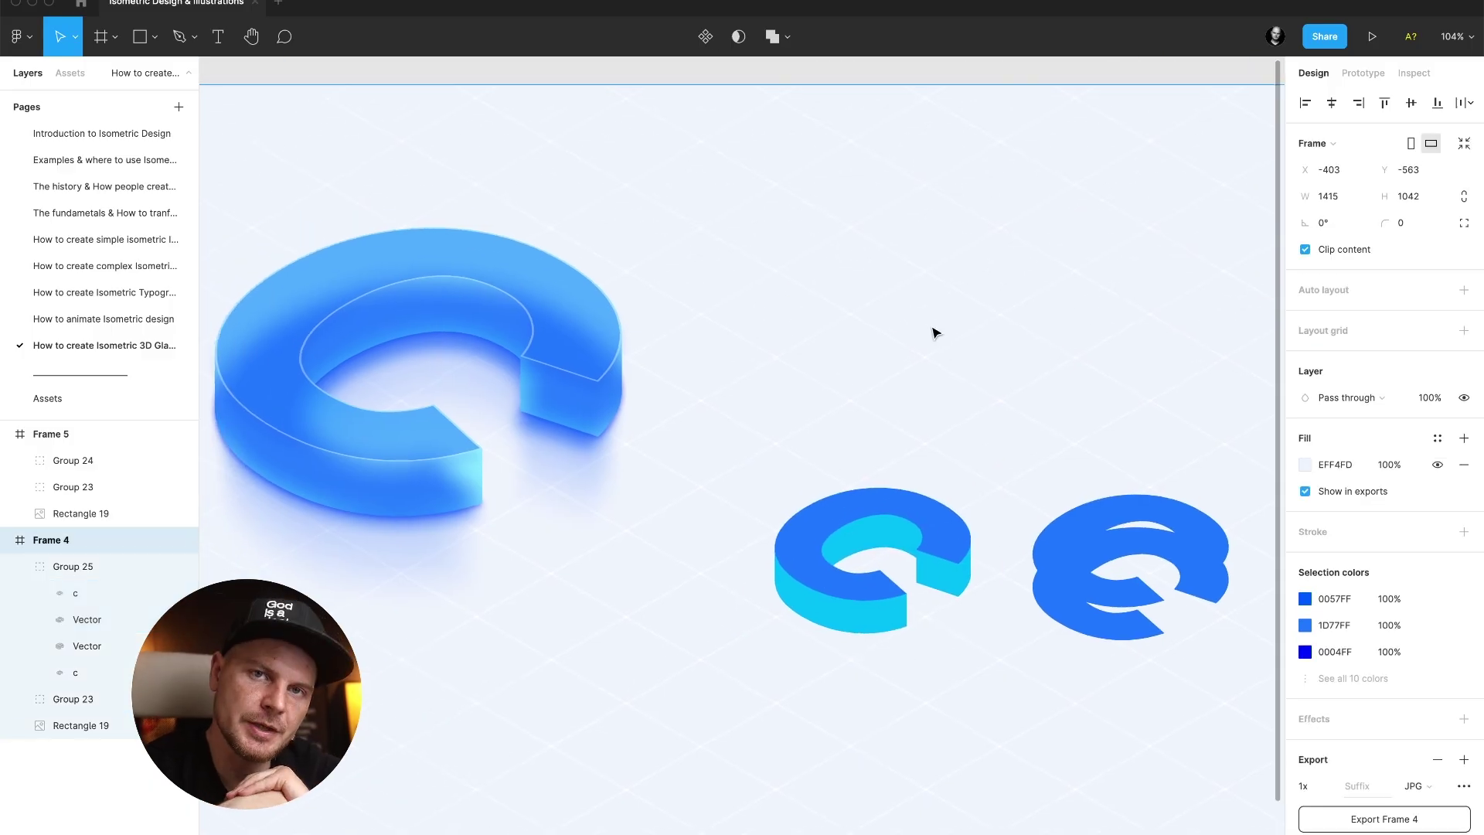
left_click(951, 541, "super")
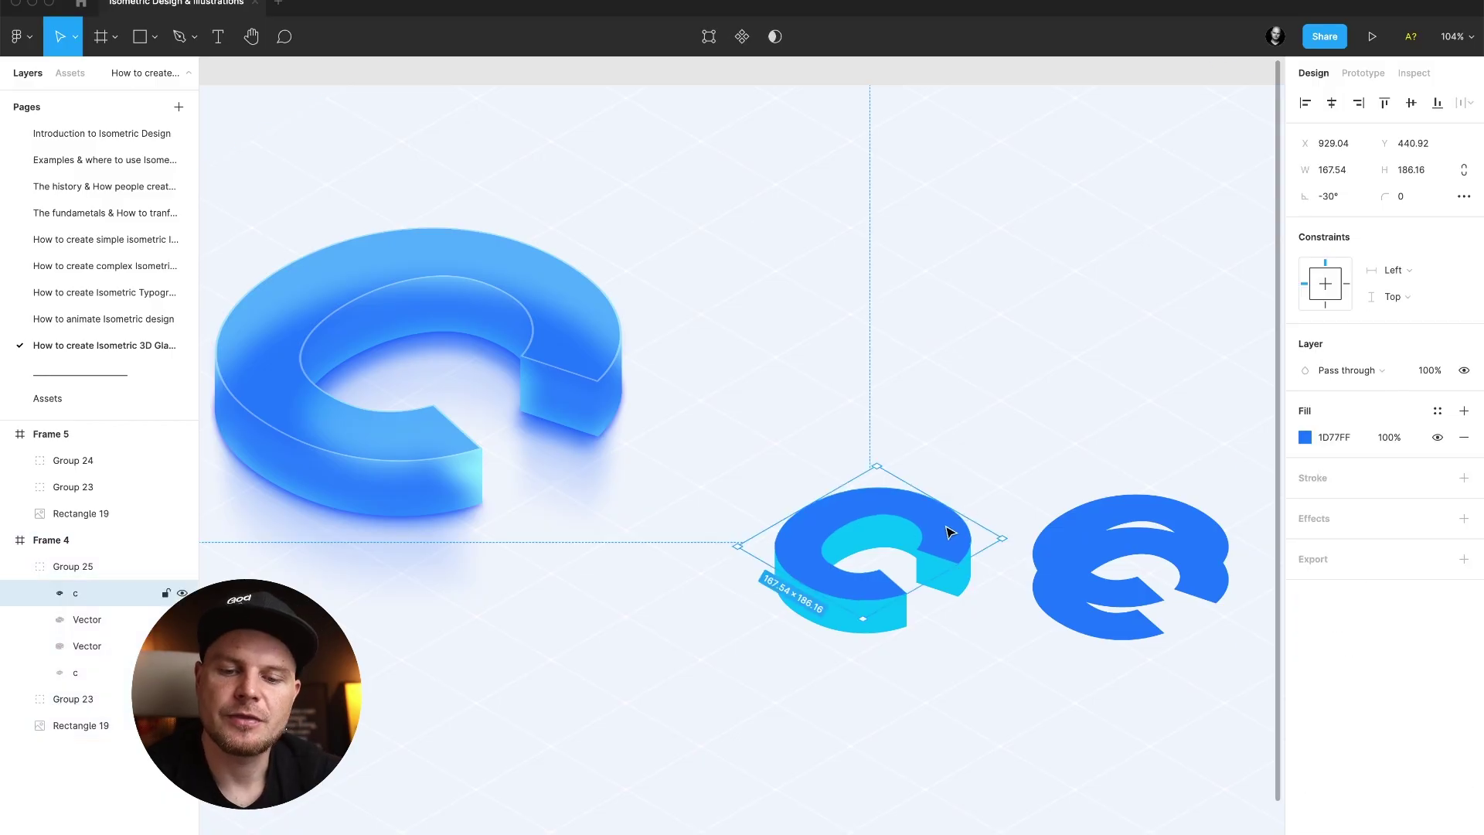
left_click(993, 495)
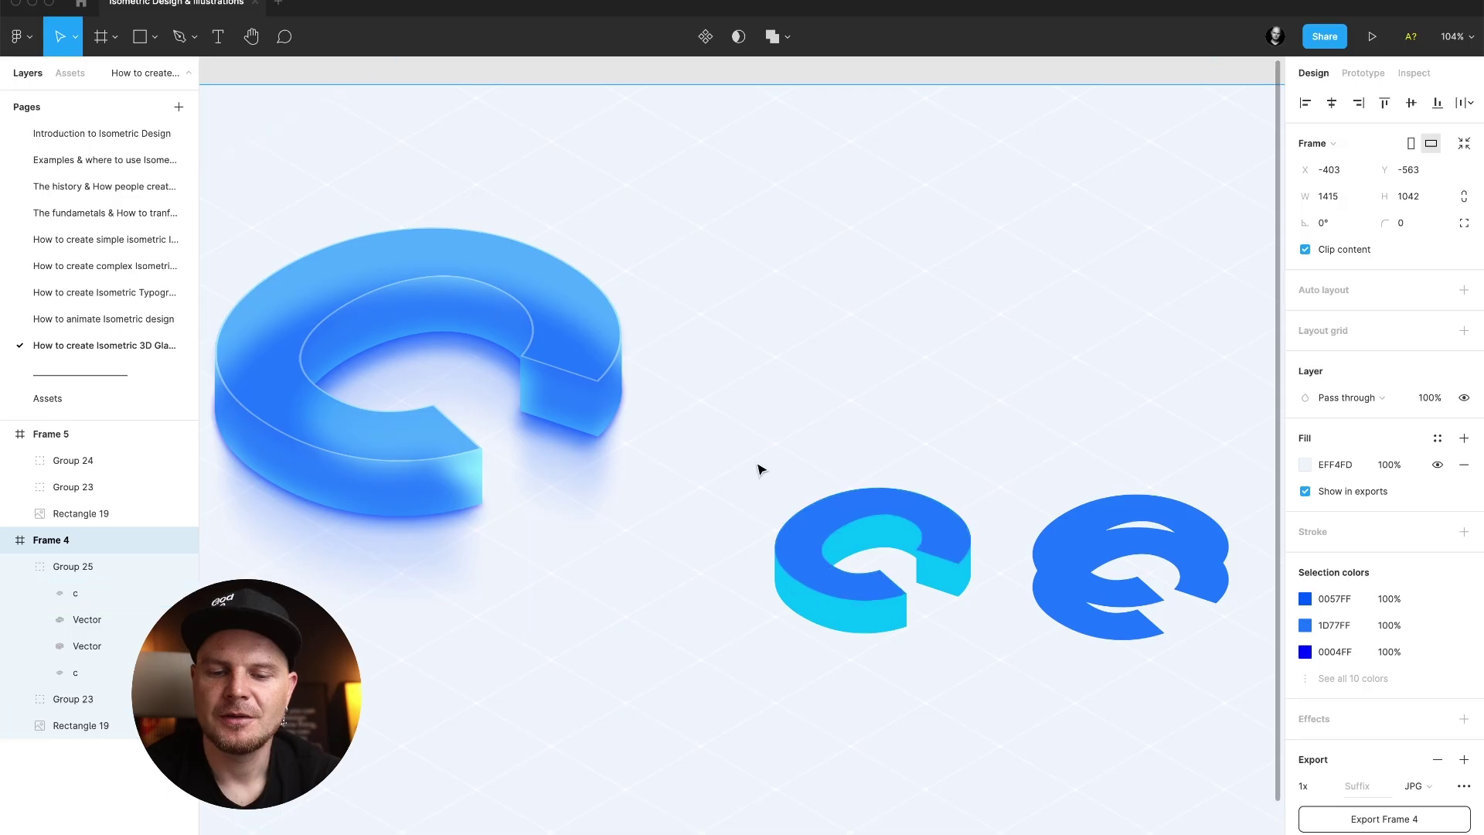
Move the upper c, the flattened side shape and the lower c together about 34 px left and 6 px up.
left_click_drag(757, 464, 984, 660)
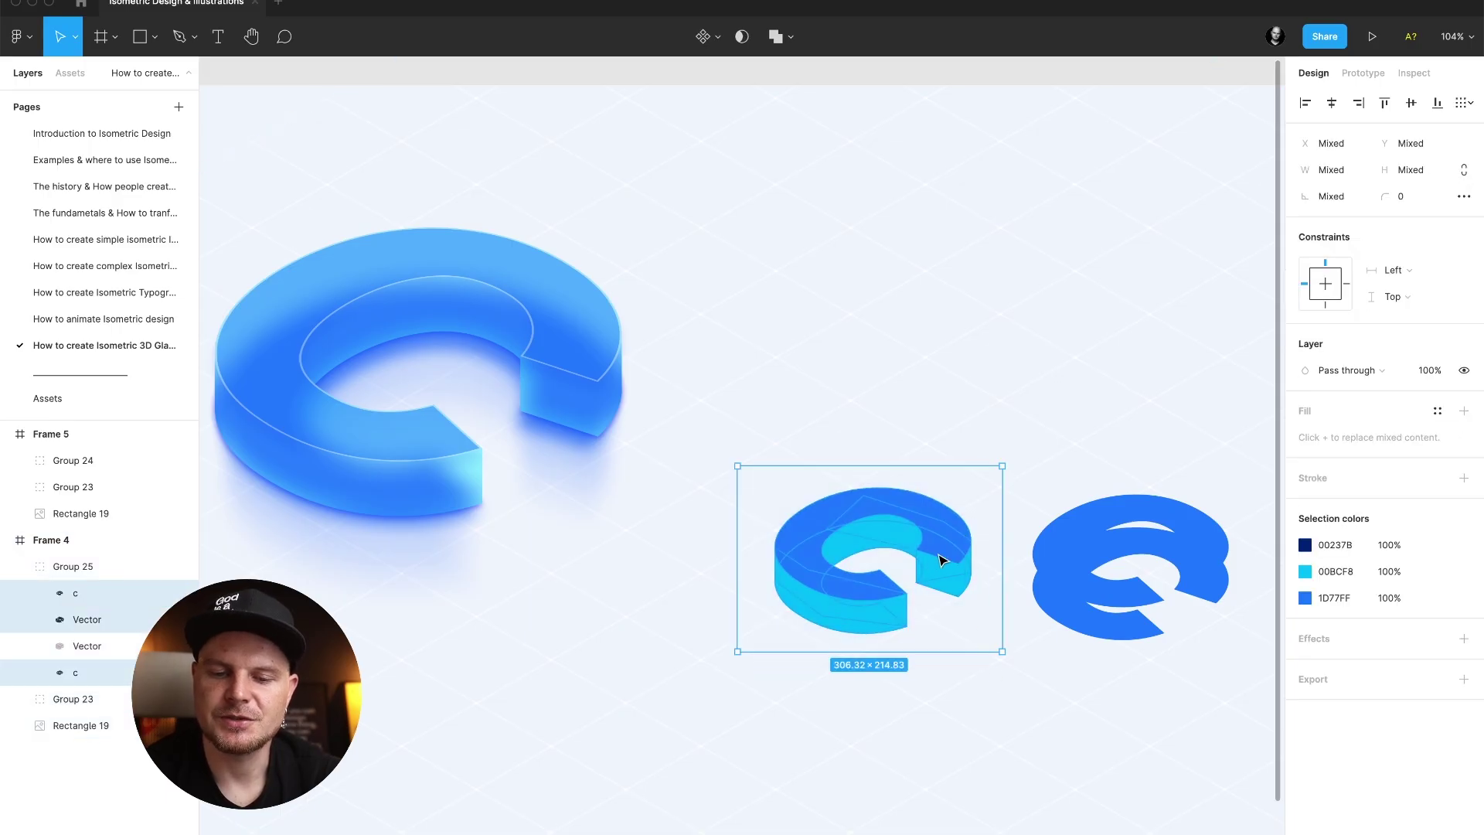
left_click_drag(944, 563, 914, 552)
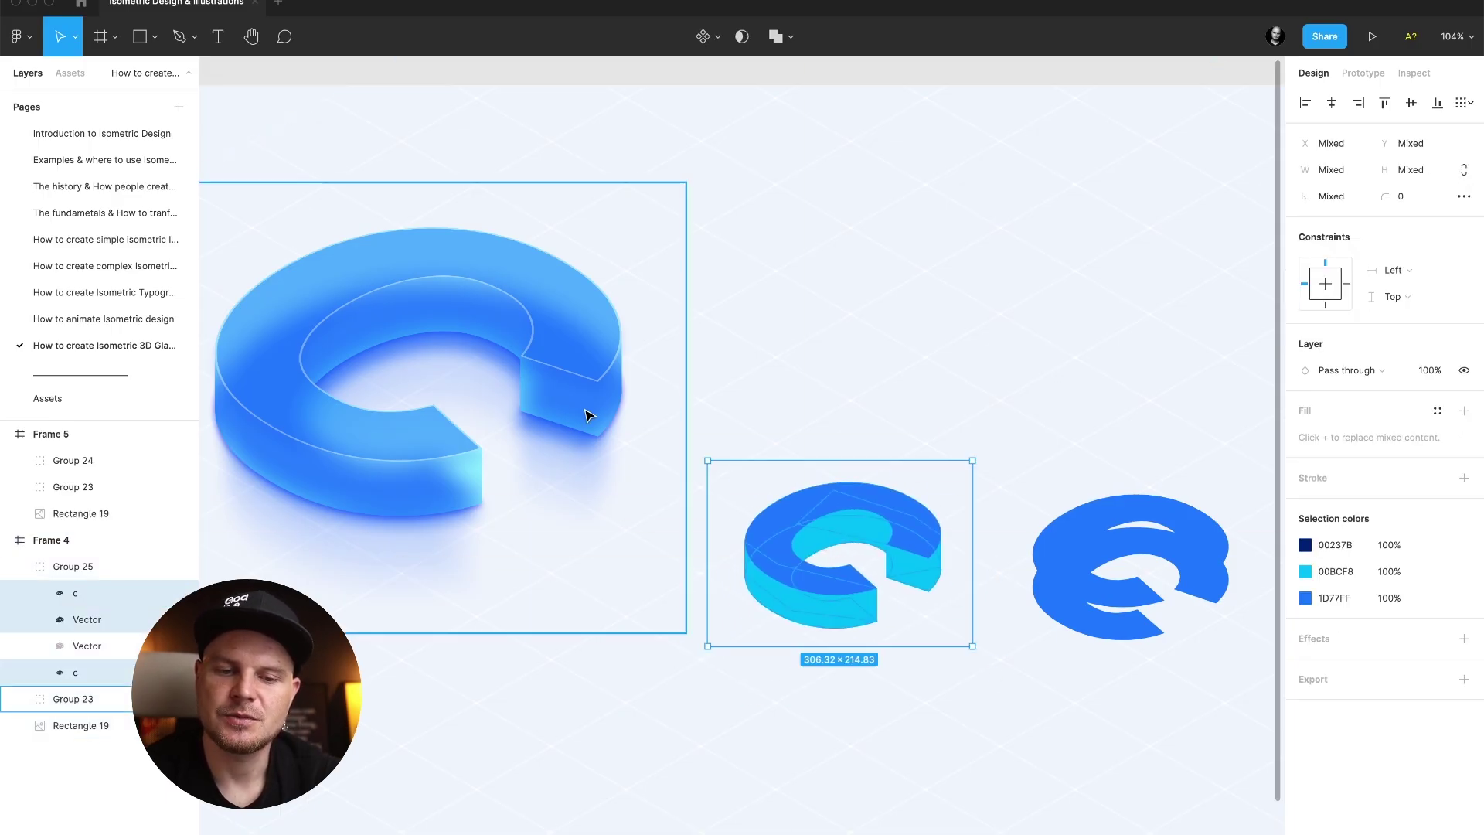
left_click(930, 414)
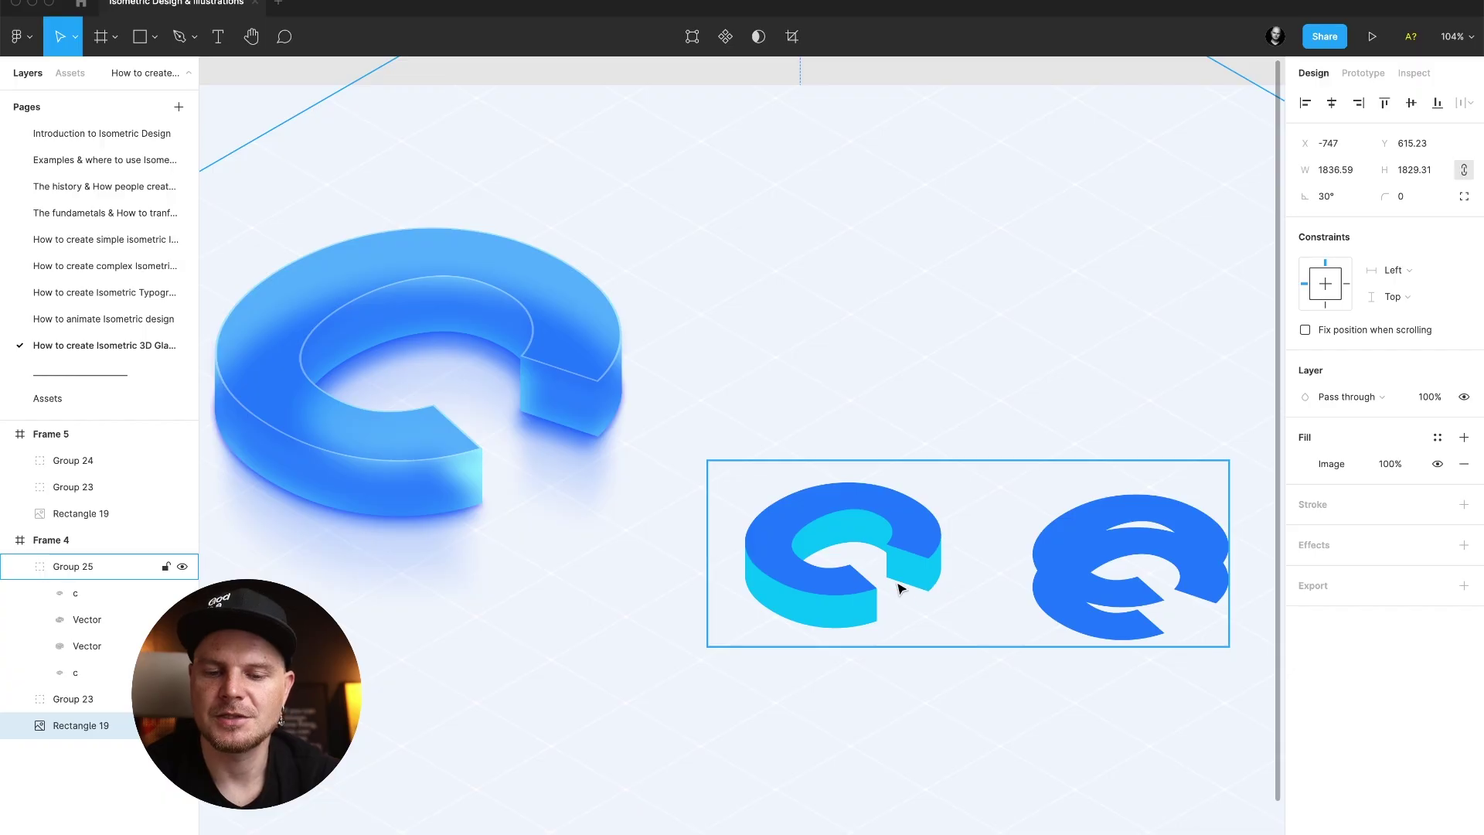
Change the flattened side shape's fill to a saturated blue, 1456FF.
scroll(879, 600, "up", 5)
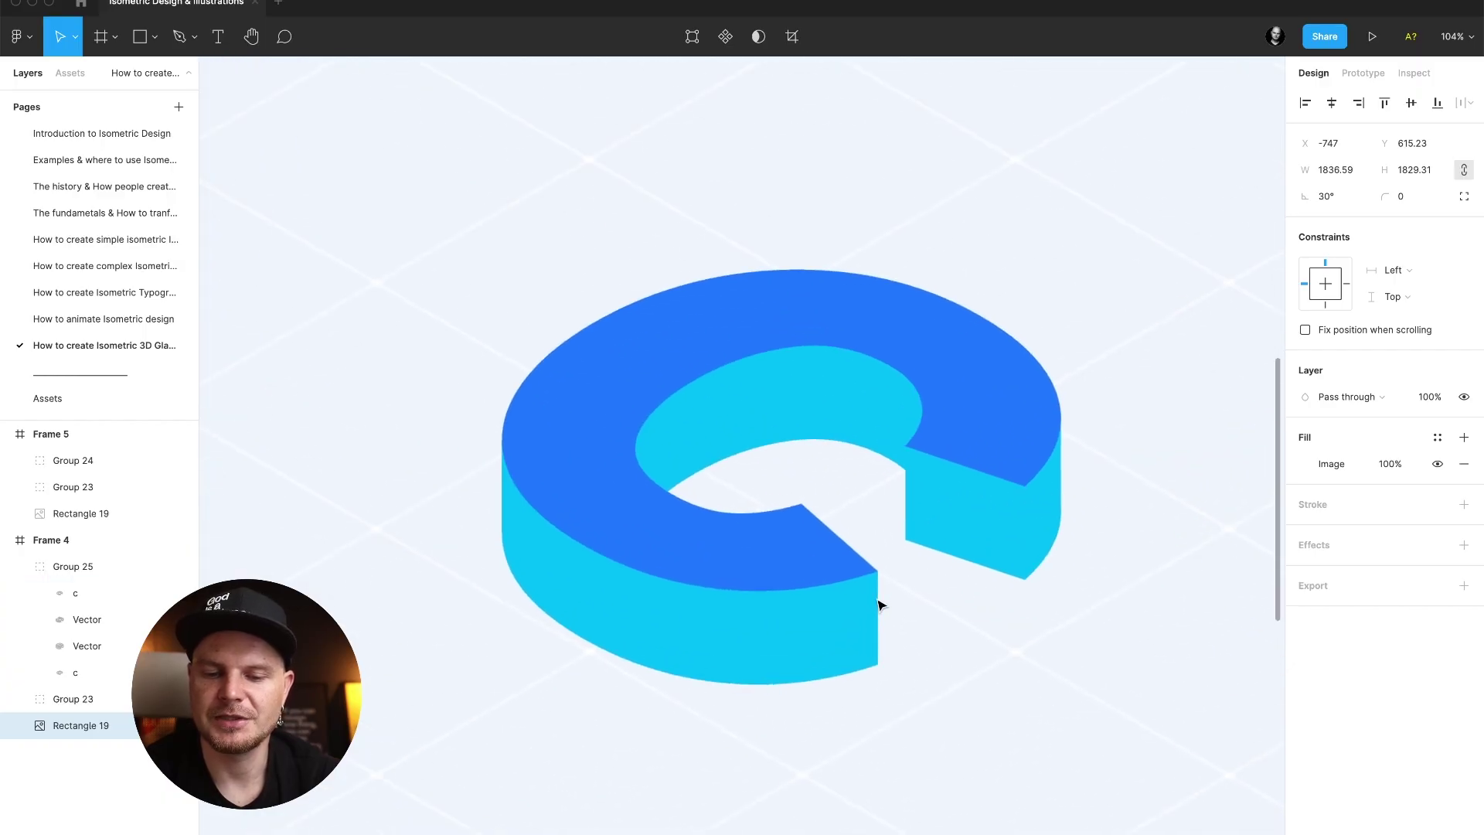
double_click(947, 536)
left_click(1304, 437)
left_click_drag(1182, 510, 1268, 446)
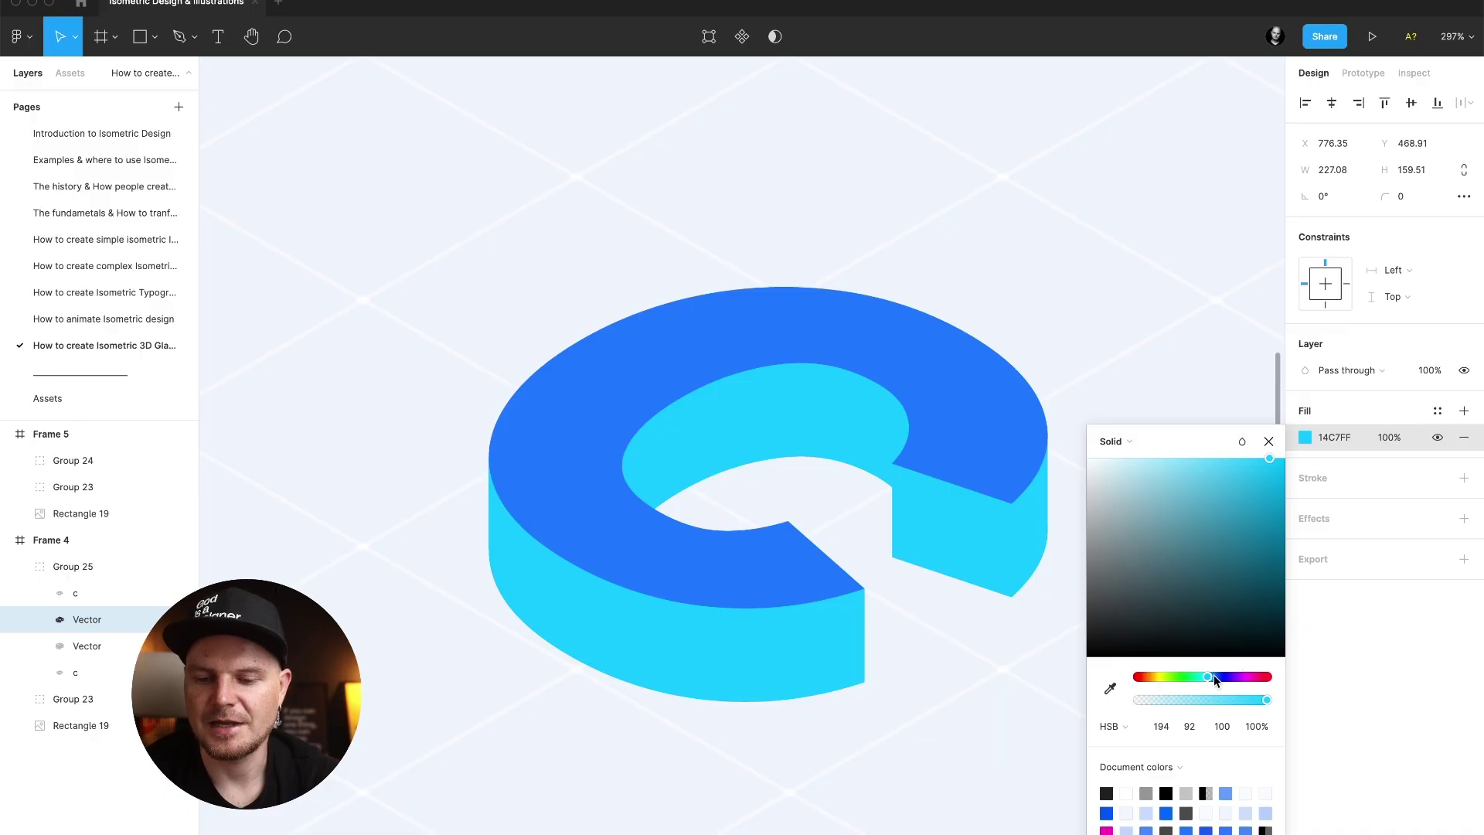
left_click_drag(1214, 677, 1218, 678)
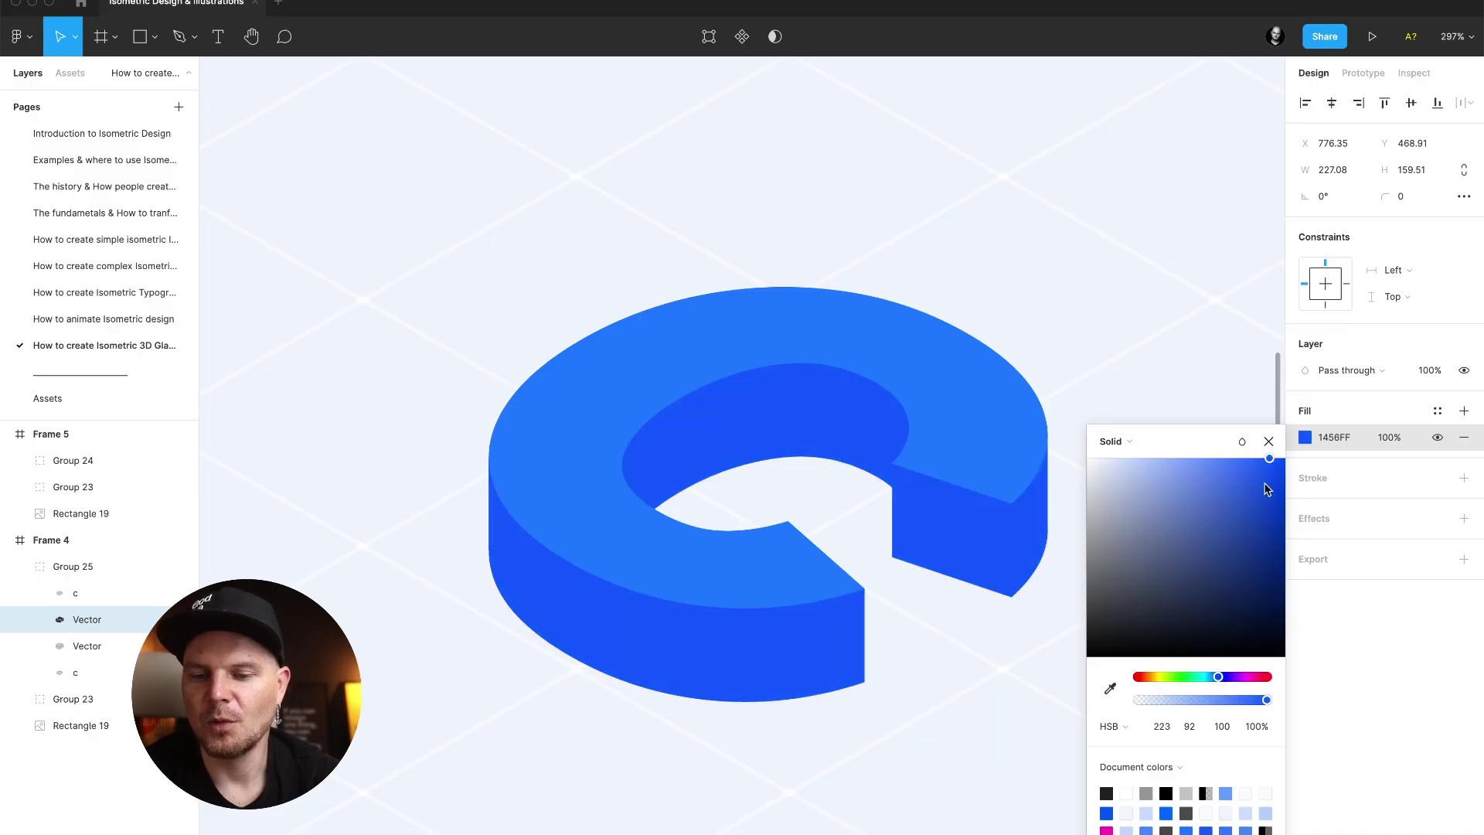
left_click(1268, 442)
key("Escape")
key("Escape")
scroll(1149, 497, "down", 5)
scroll(1149, 499, "up", 3)
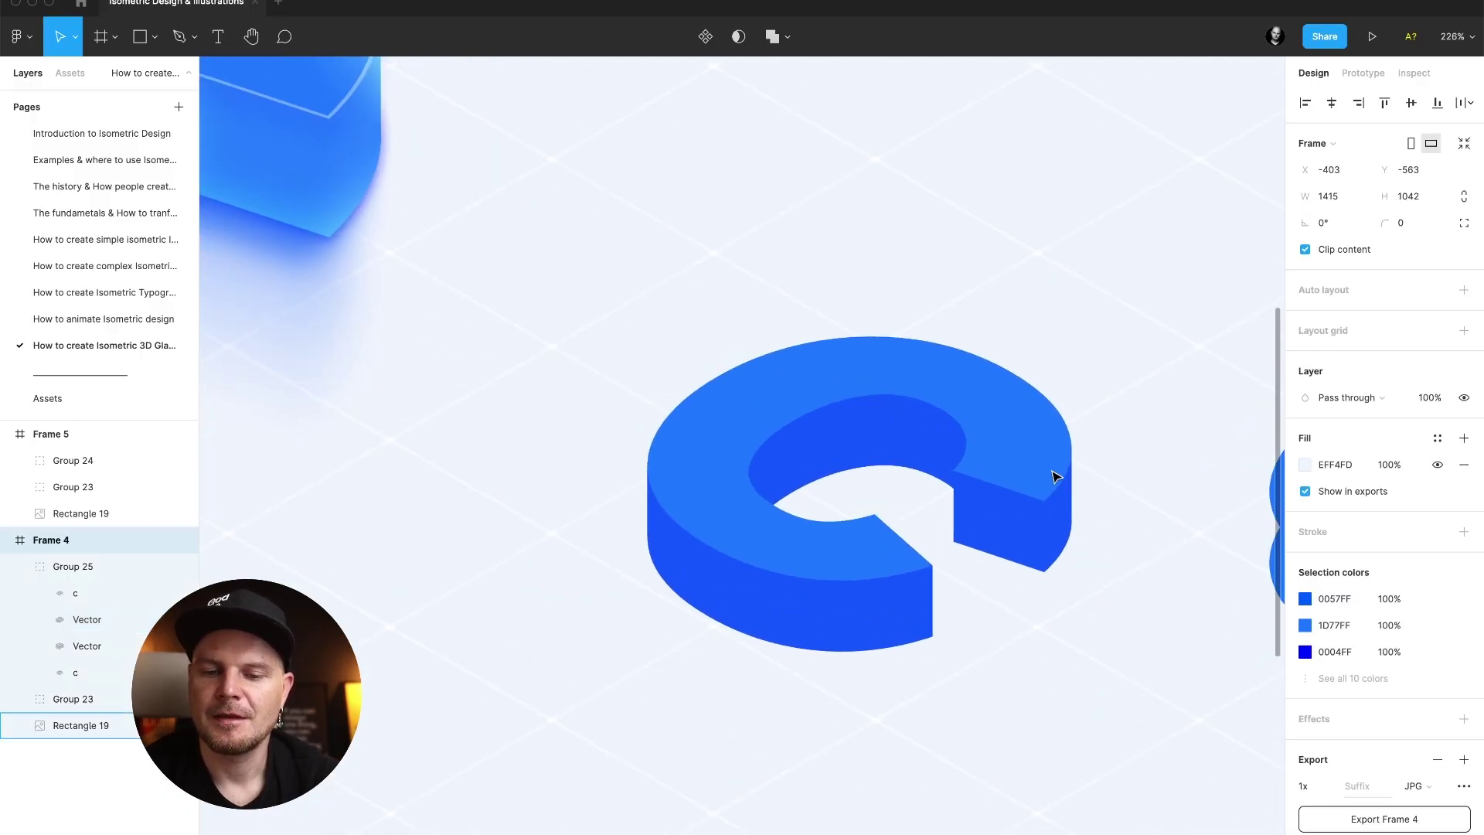
left_click(1053, 474)
key("Escape")
key("Escape")
scroll(1131, 527, "down", 5)
scroll(1131, 527, "down", 5)
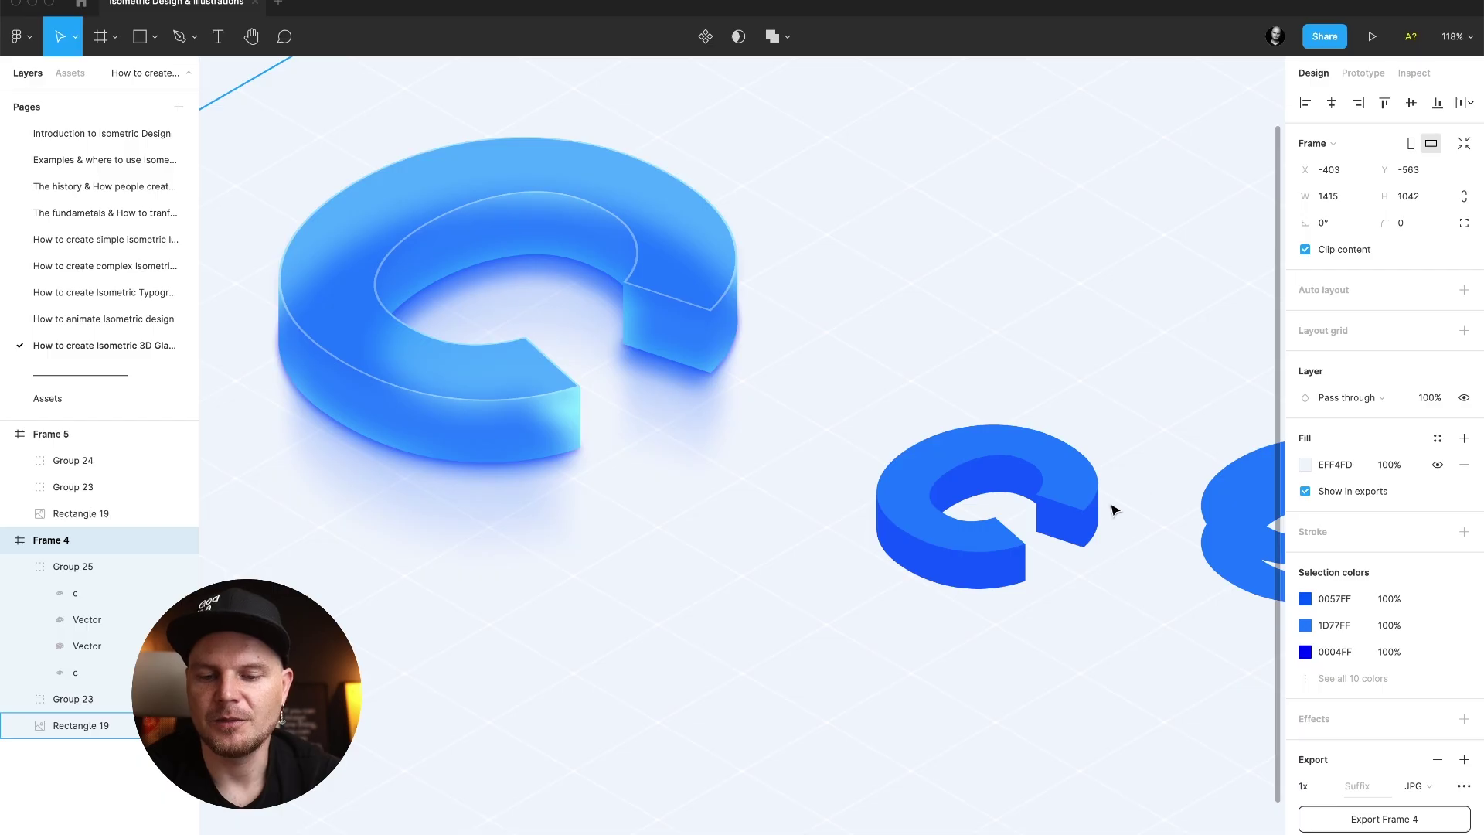
Add an effect to the upper c, change it to Background blur, and open its blur settings.
scroll(1097, 502, "up", 1)
left_click(1077, 483)
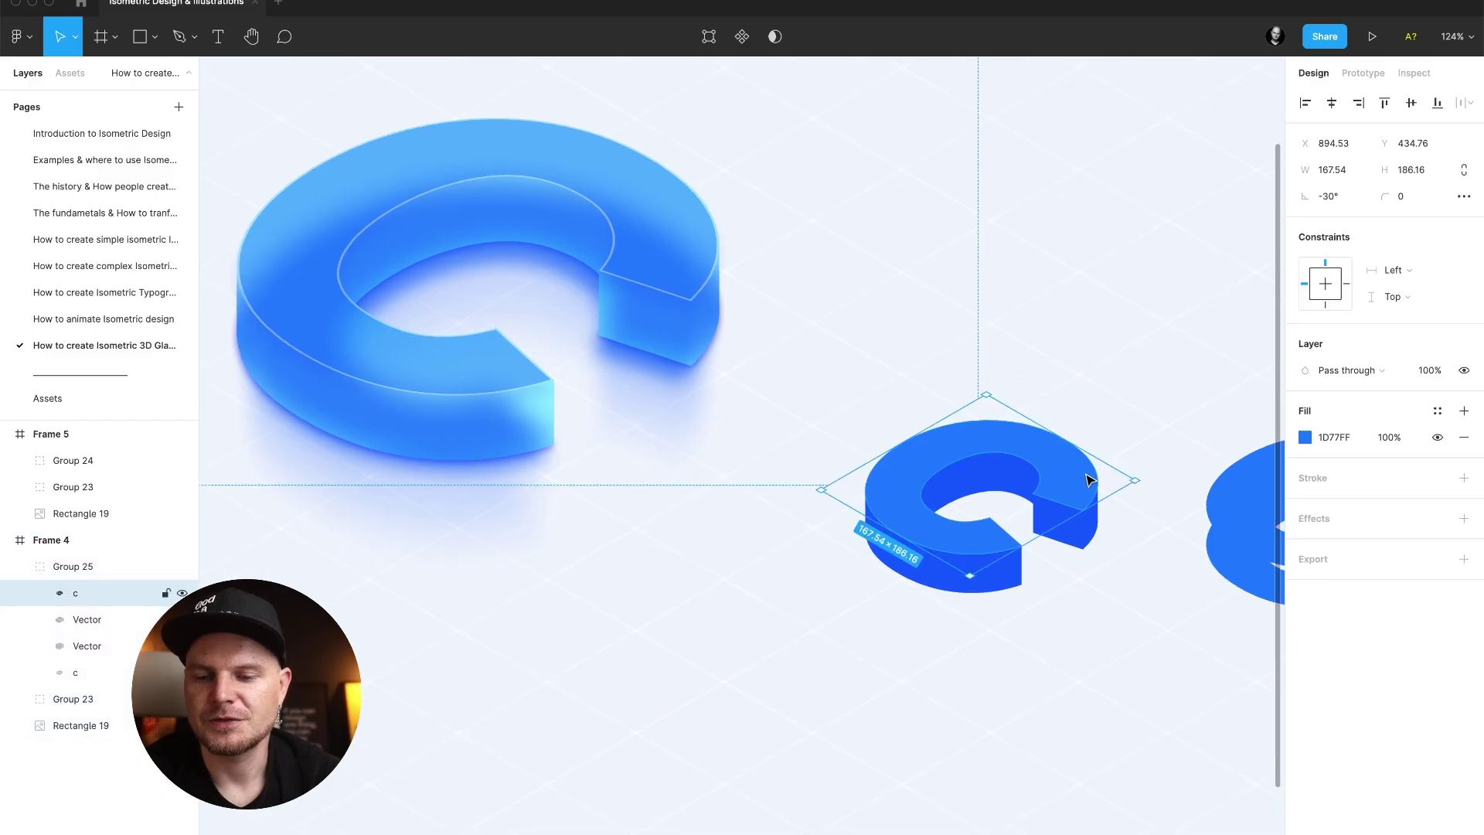
left_click(1463, 520)
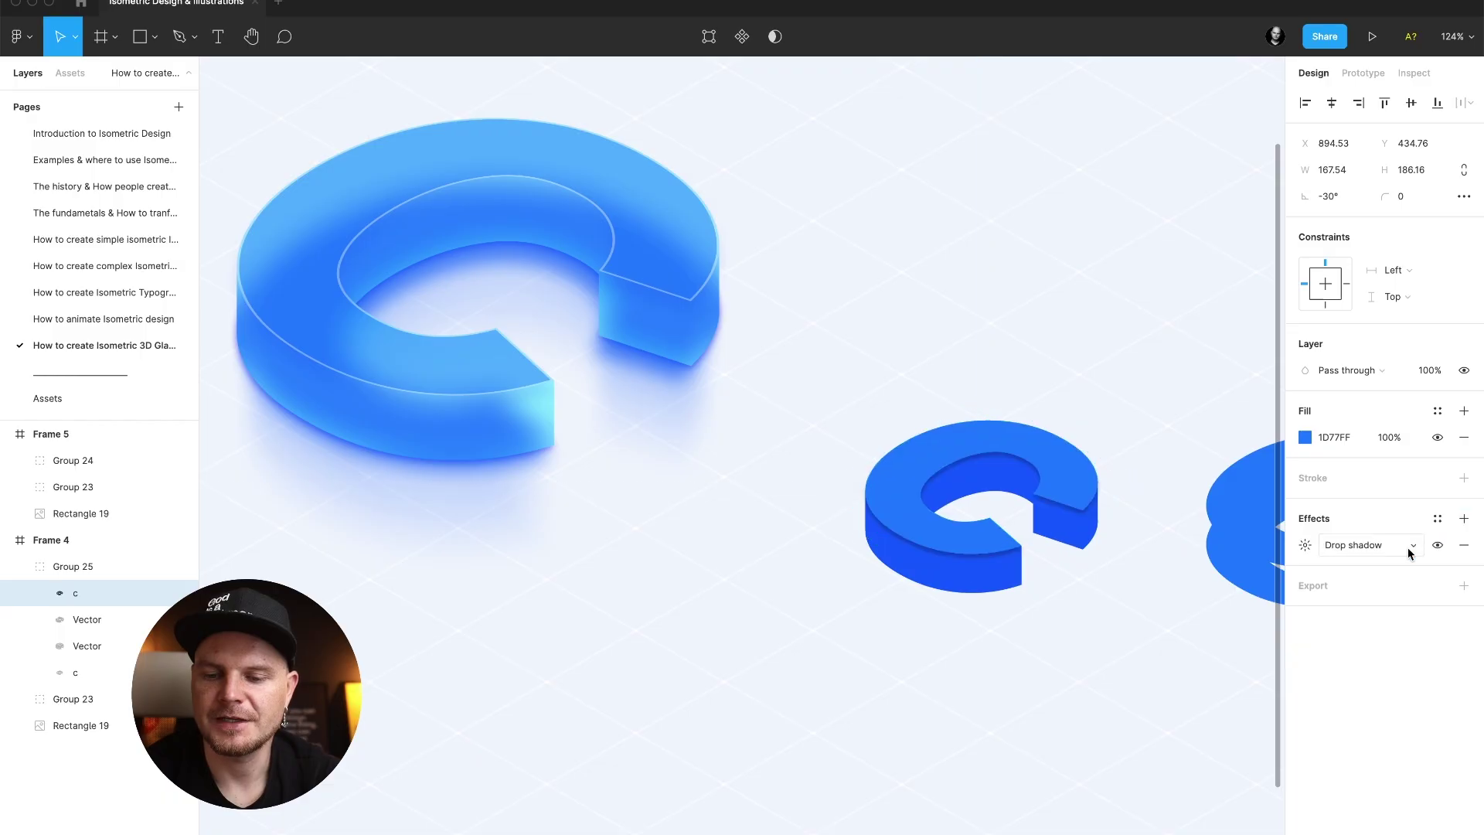
left_click(1407, 546)
left_click(1383, 586)
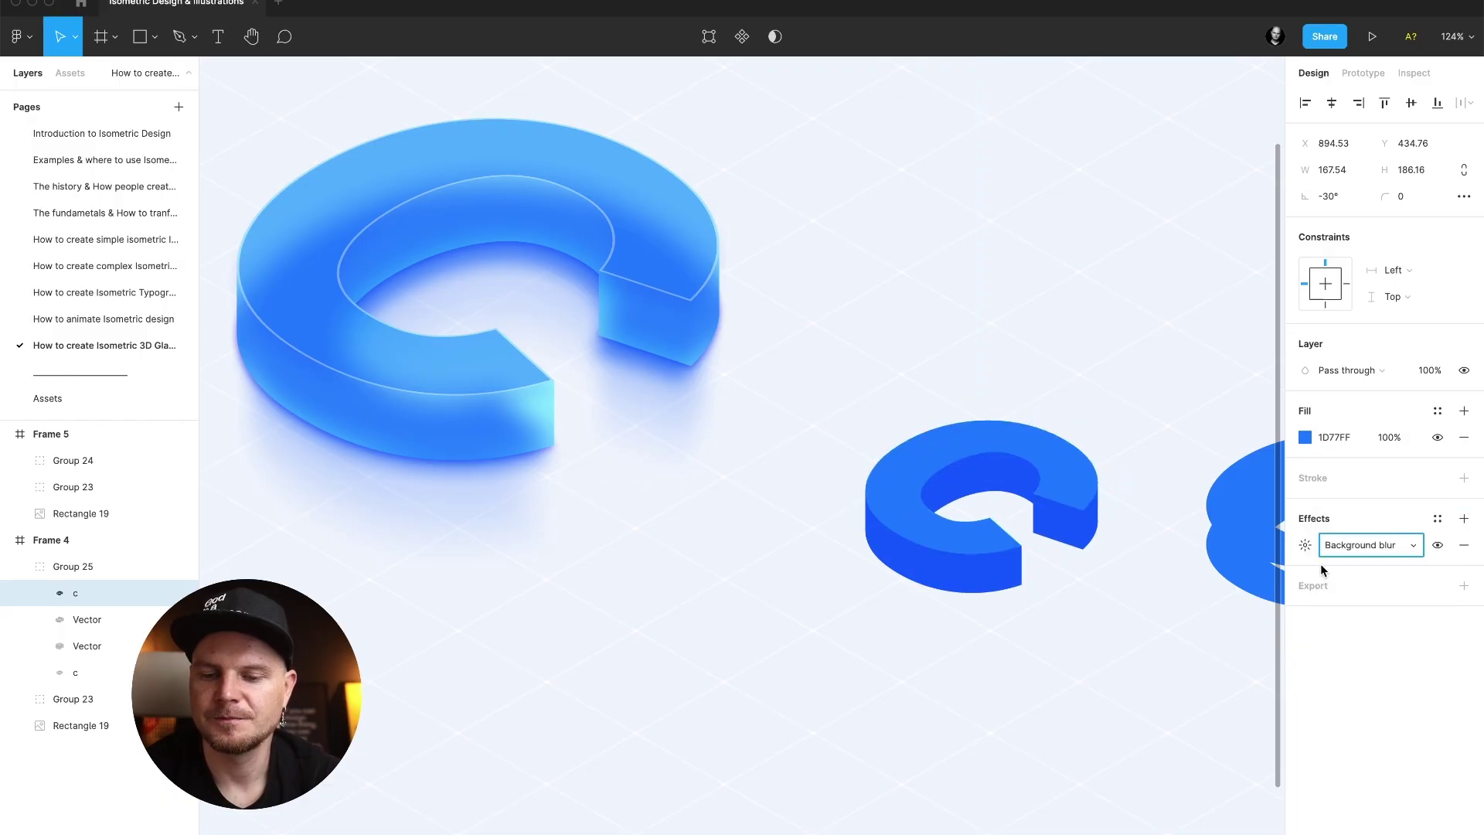
left_click(1305, 545)
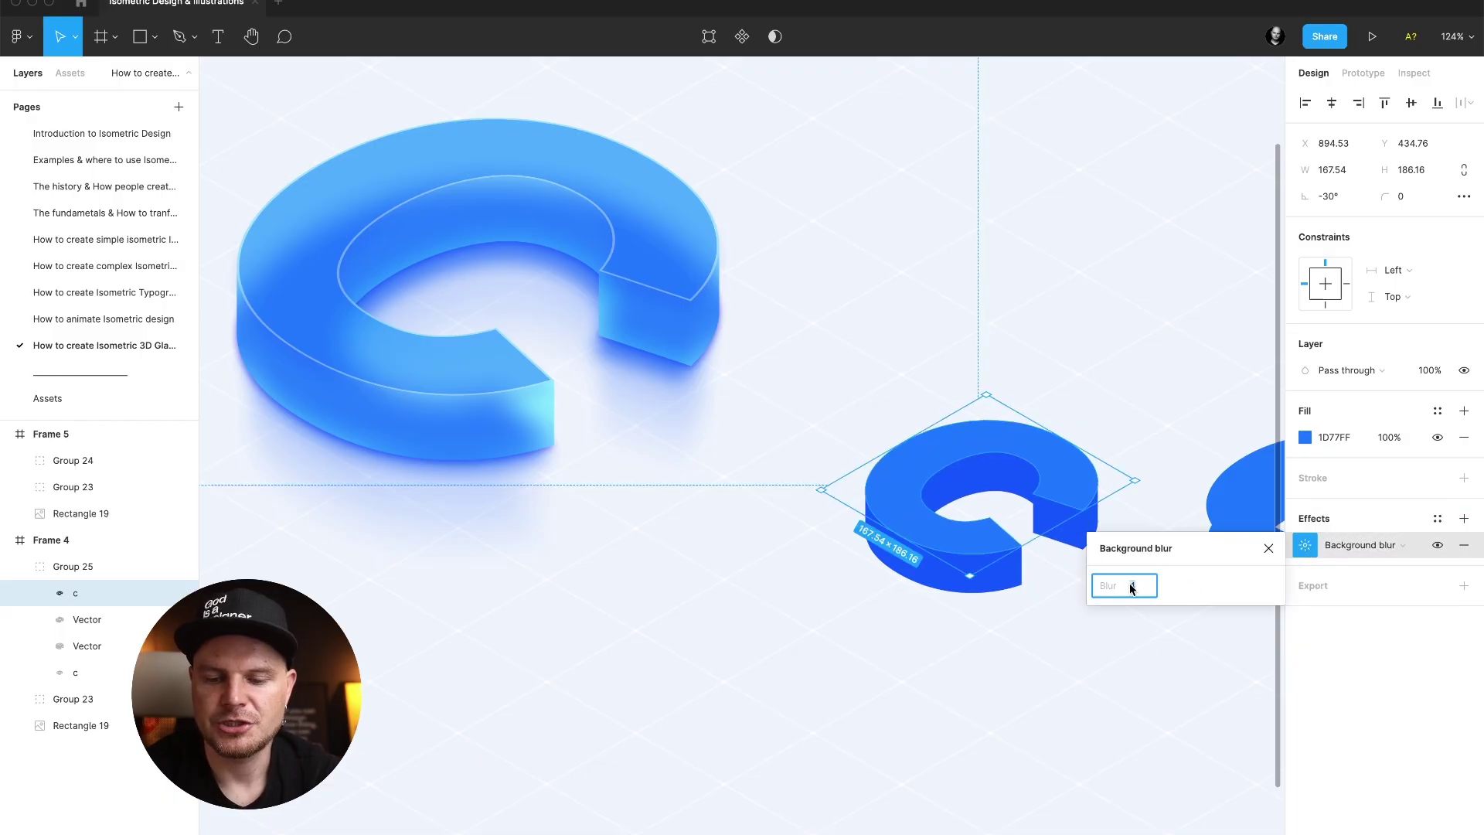
left_click(1268, 548)
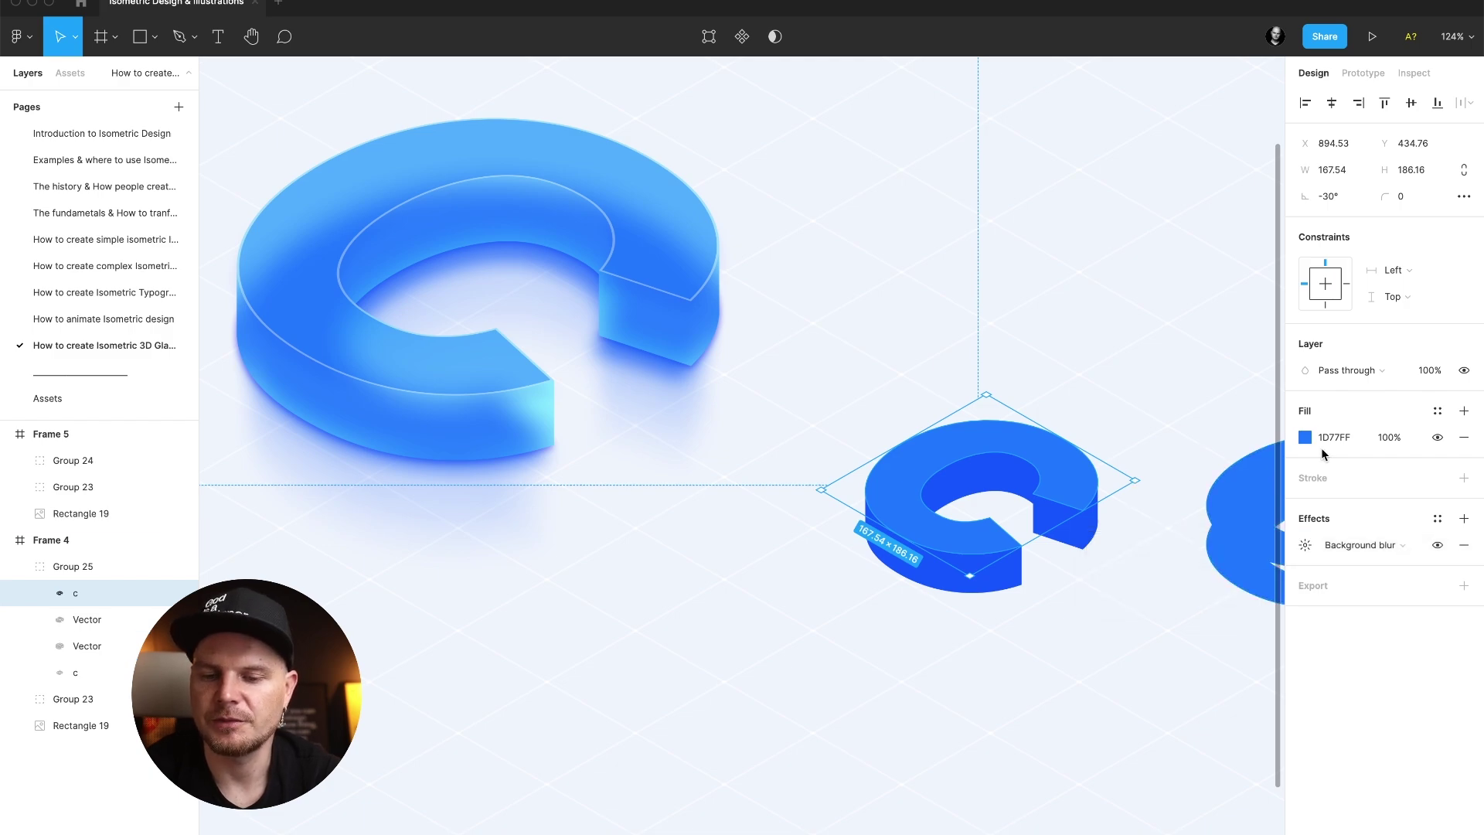
Set the upper c's 1D77FF fill opacity to 60%.
left_click(1397, 442)
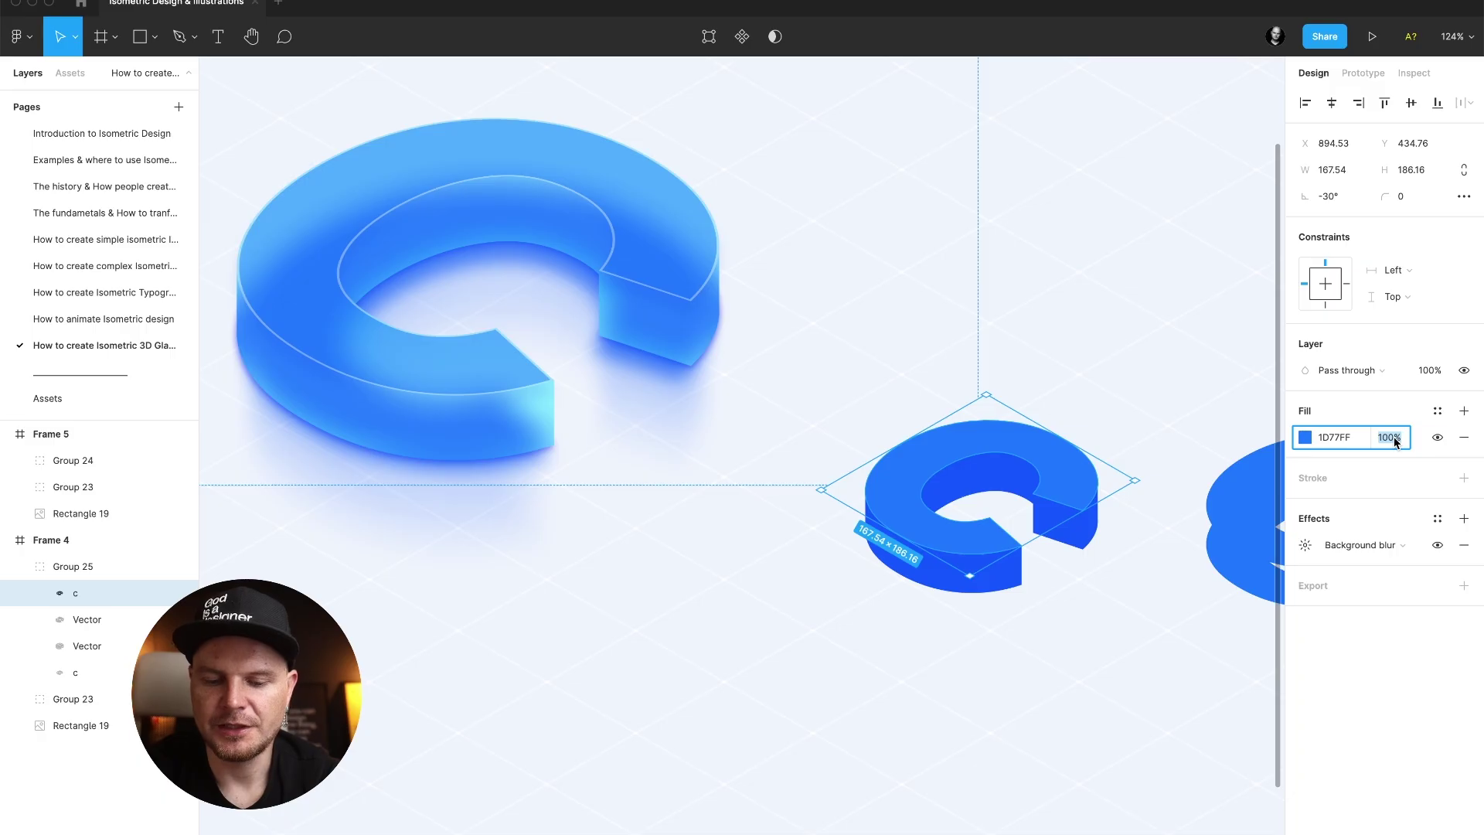
type("40")
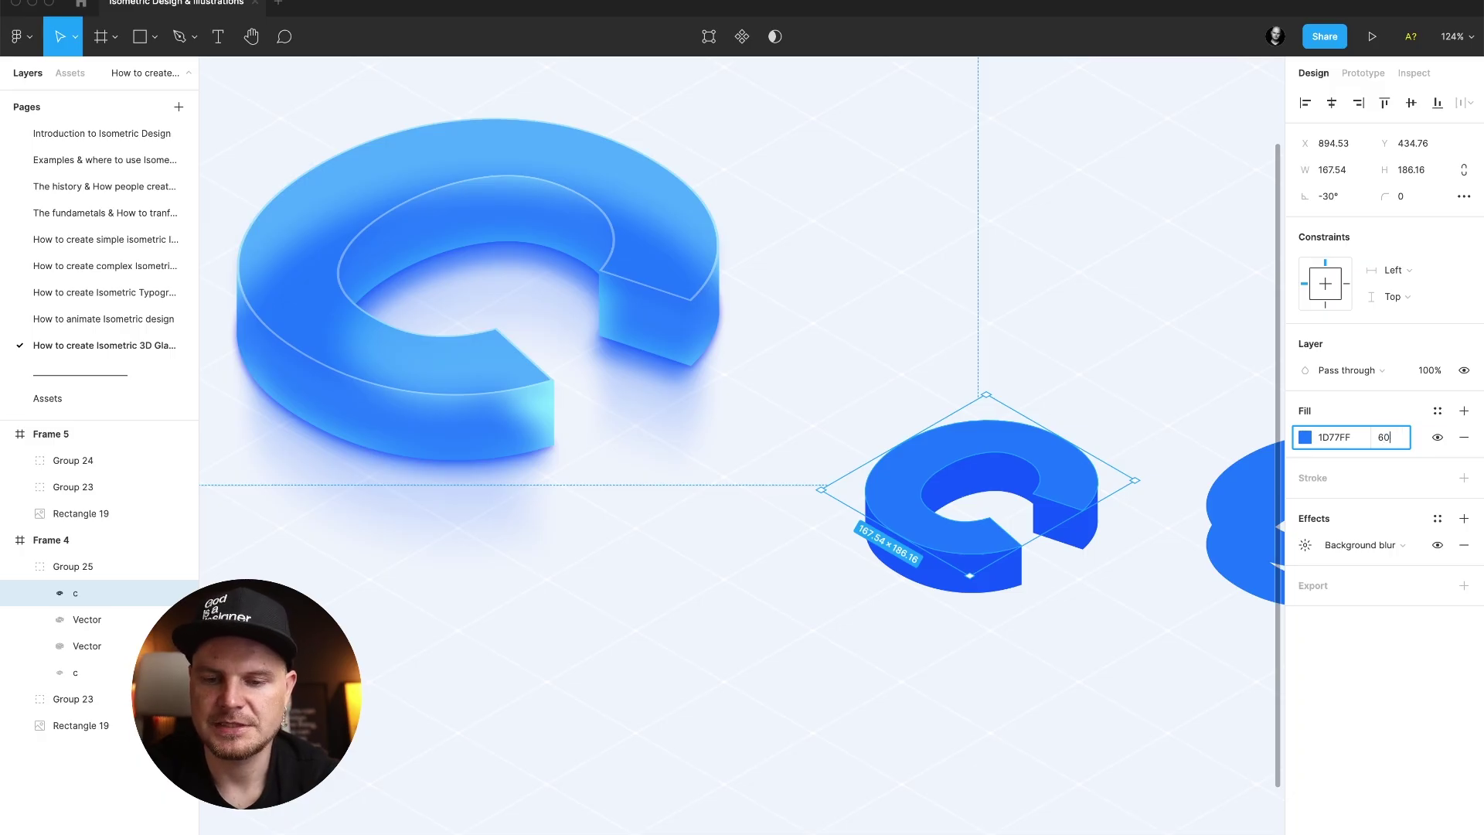
key("Return")
left_click(1155, 506)
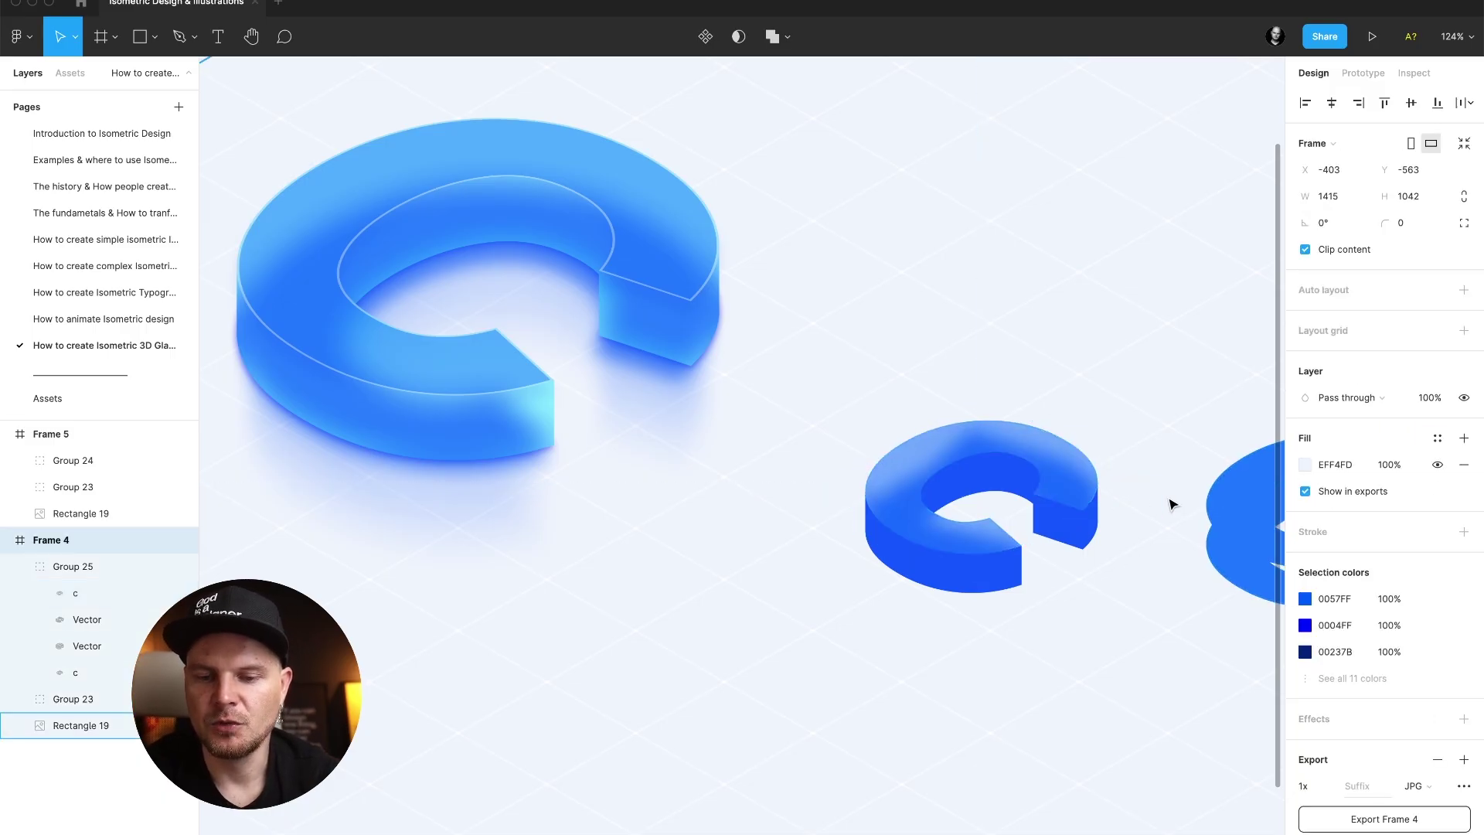
scroll(1103, 503, "up", 5)
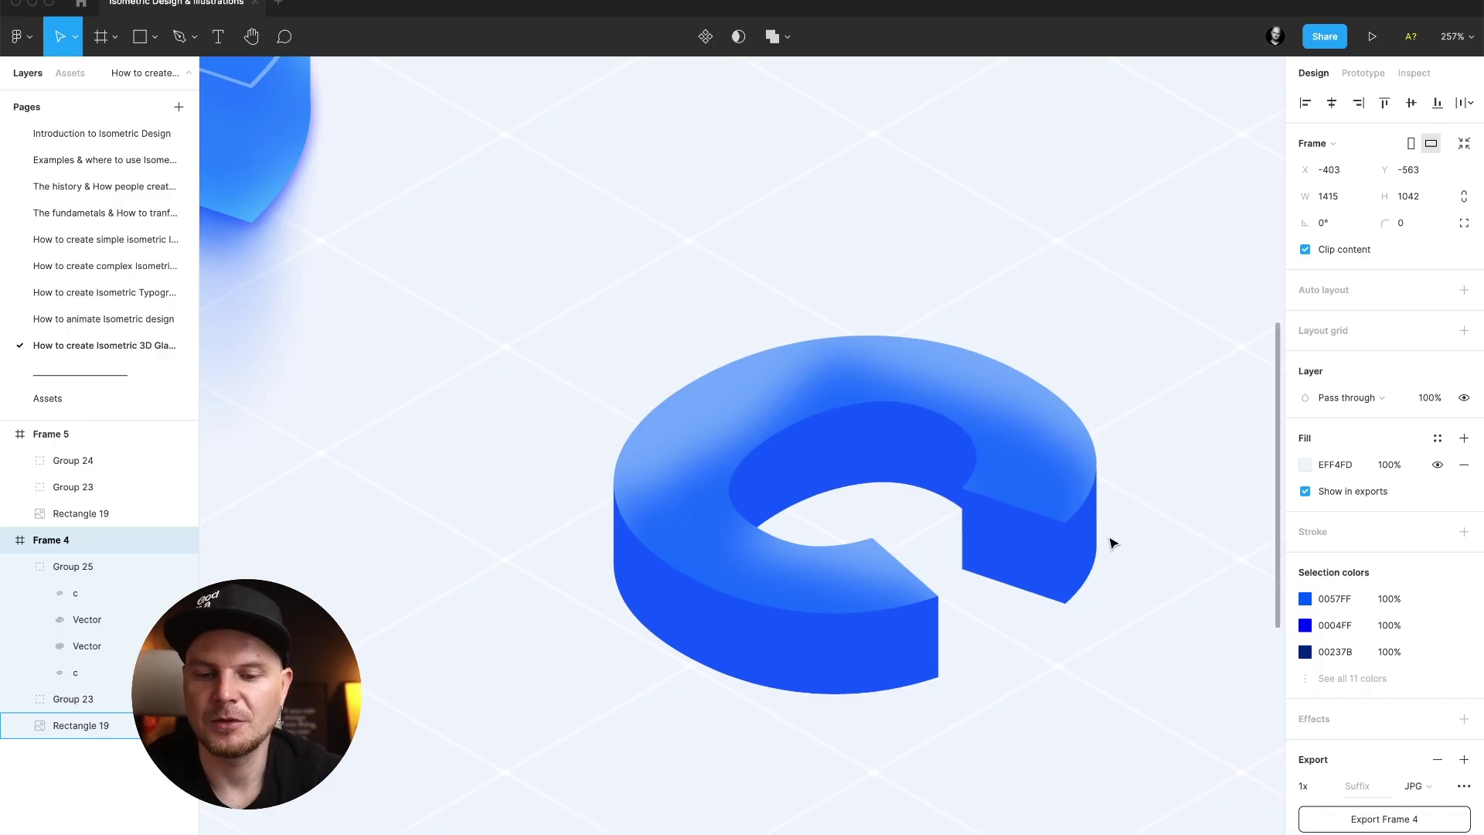
scroll(1110, 541, "down", 3)
left_click(1060, 547)
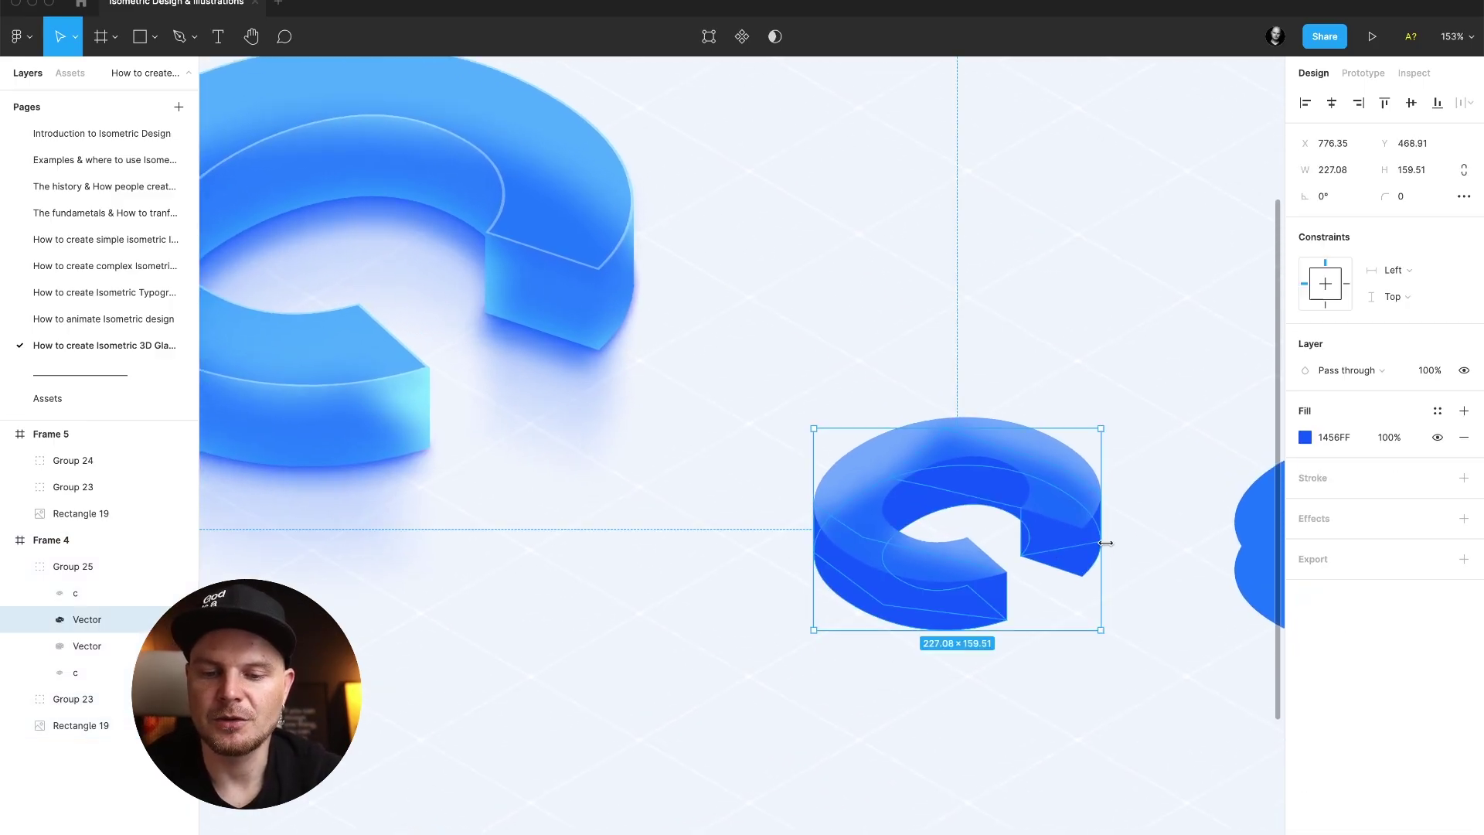
scroll(1076, 547, "down", 3)
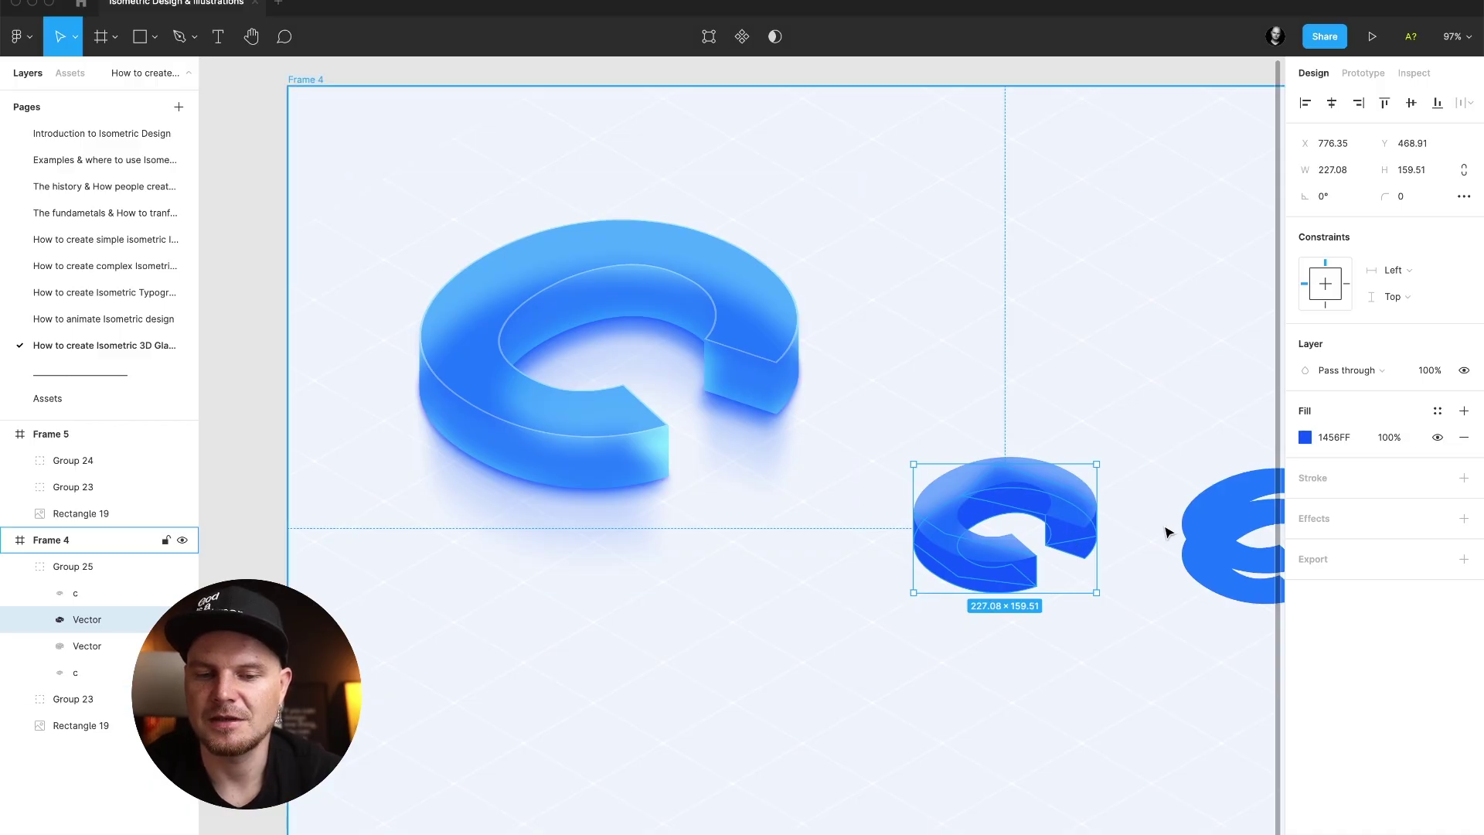
Copy the upper c's Background blur effect onto the flattened side shape.
scroll(1092, 510, "up", 5)
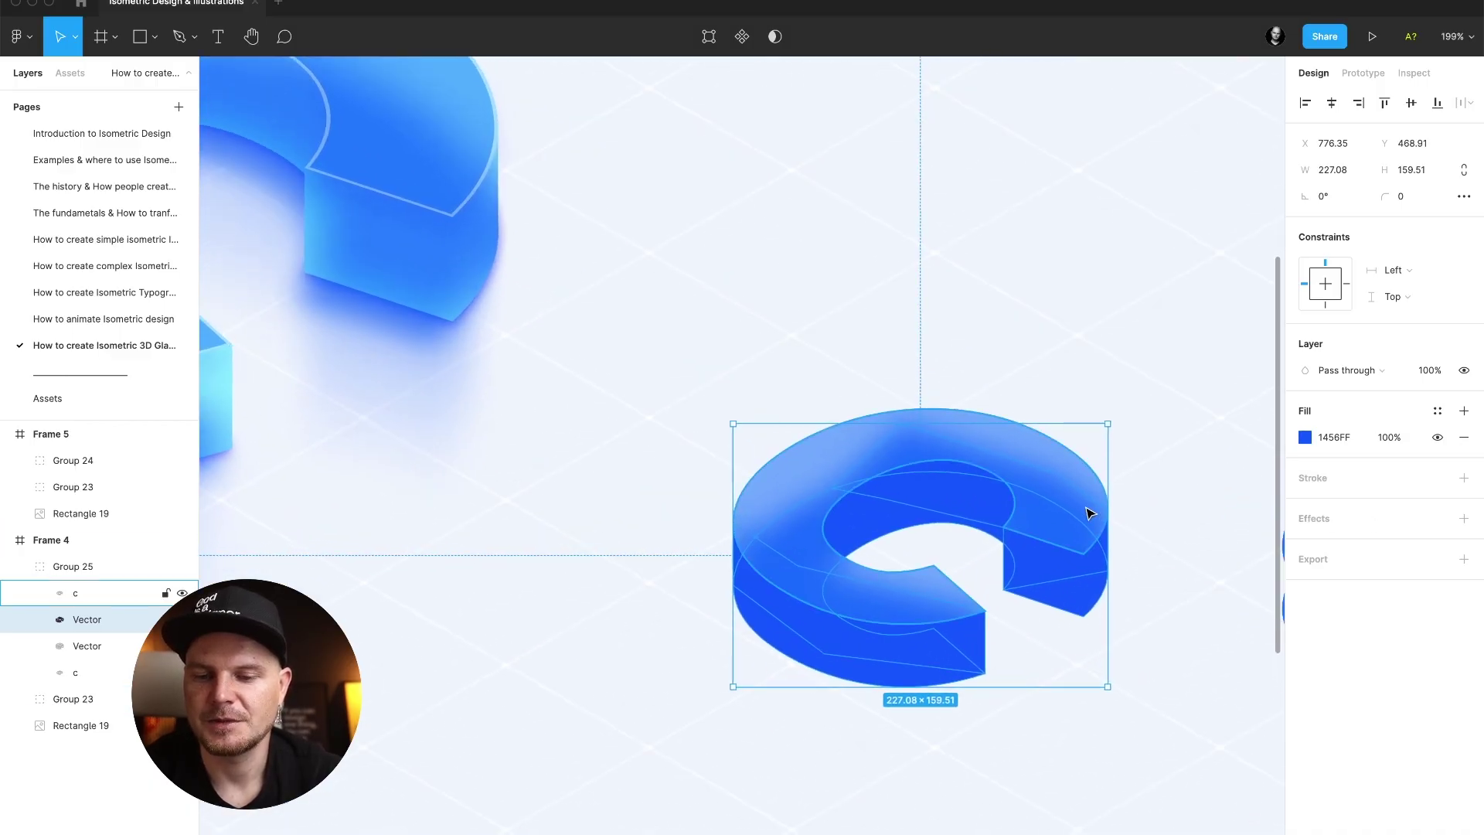
left_click(1069, 508)
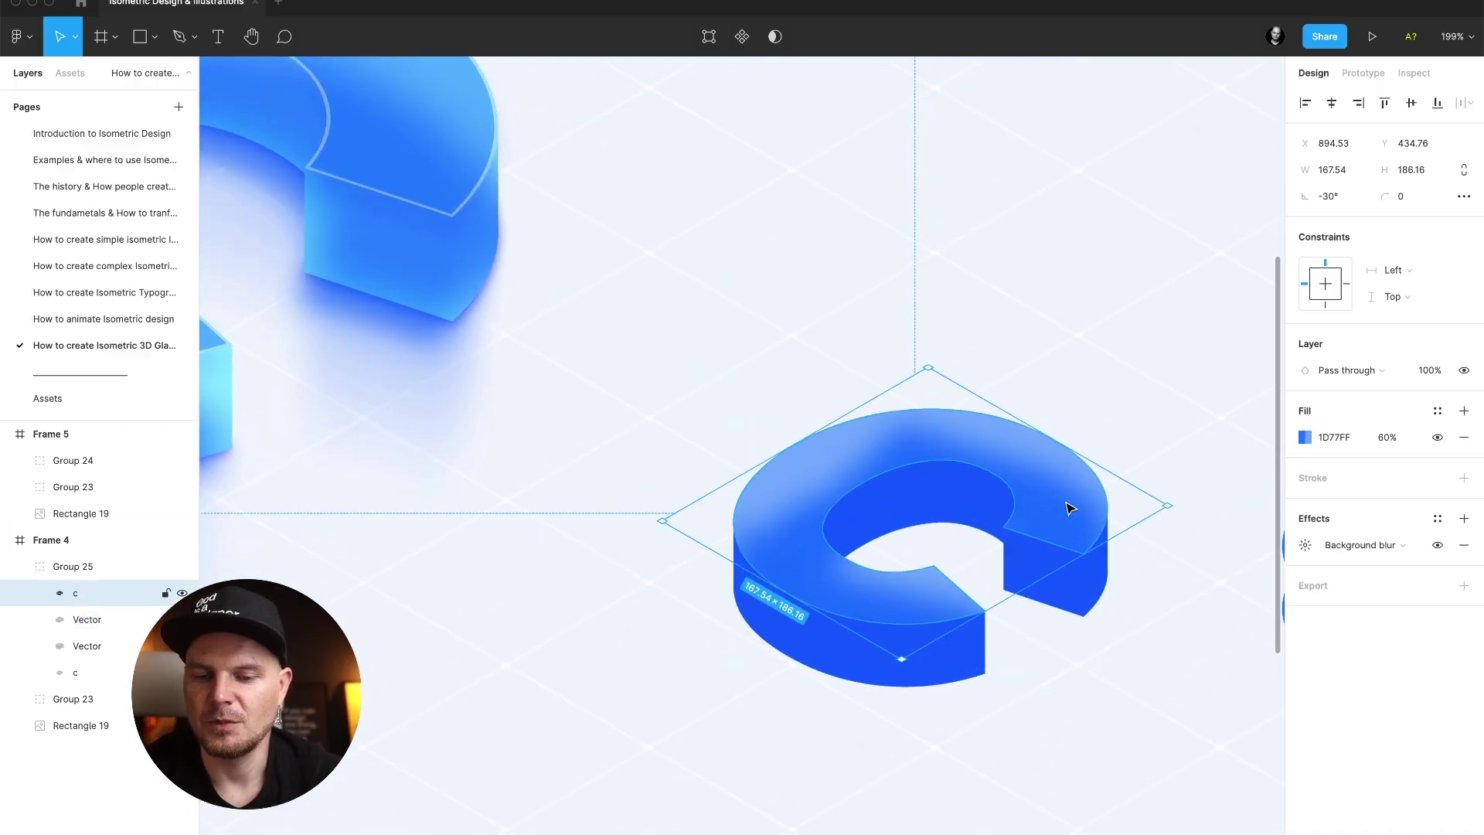
left_click(1291, 551)
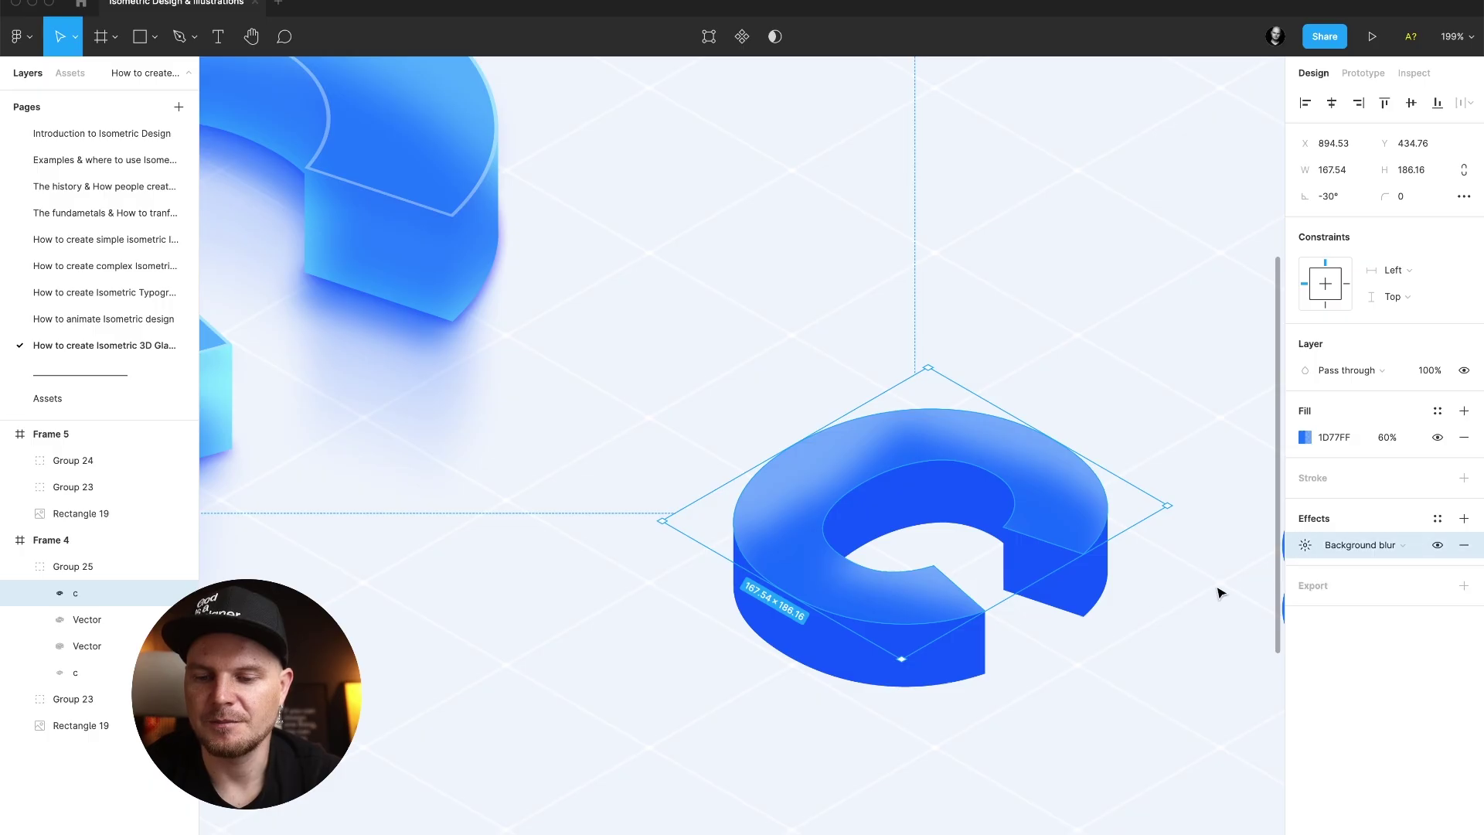
left_click(1082, 590)
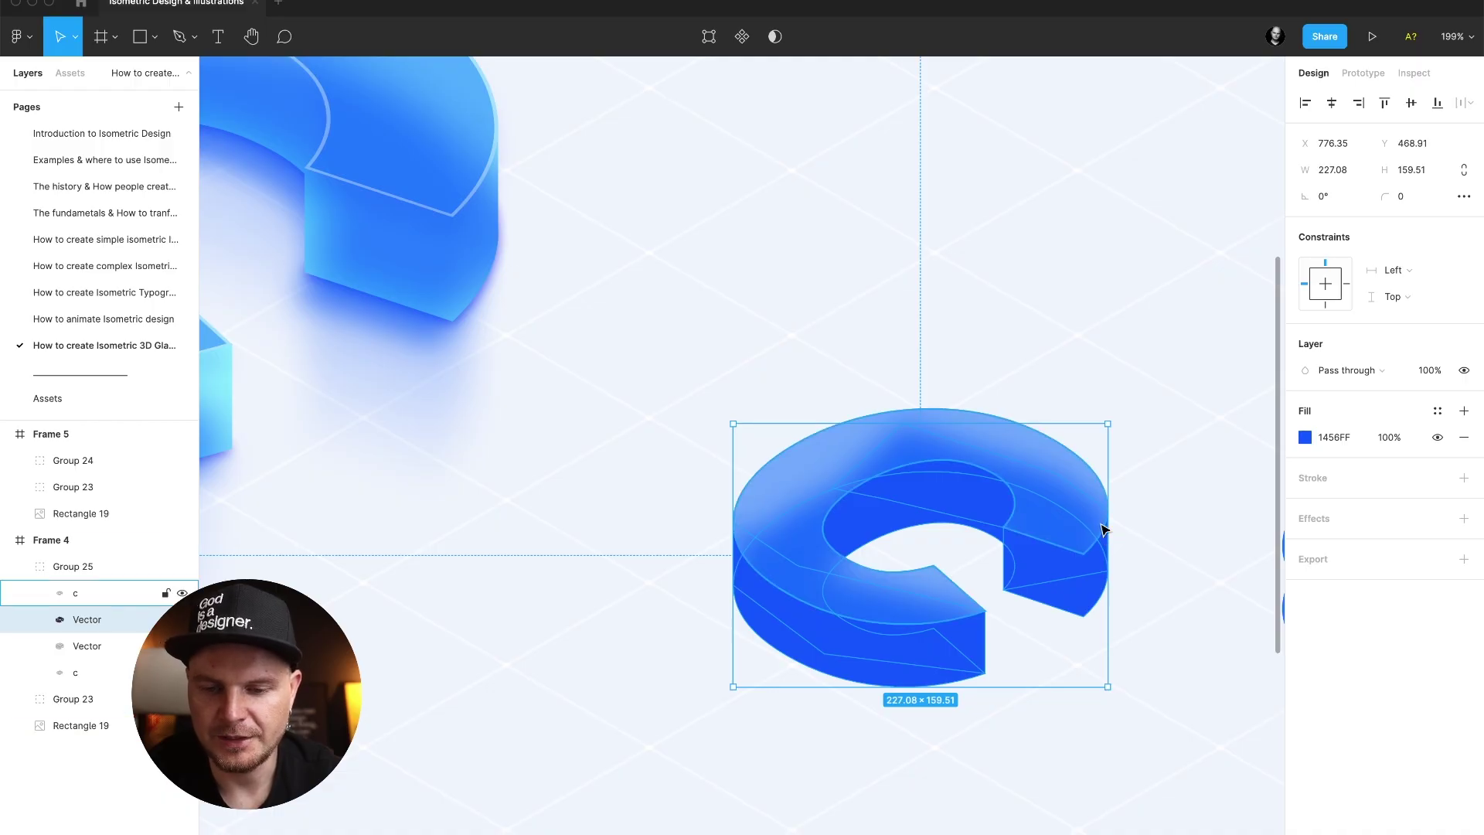
key("super+alt+v")
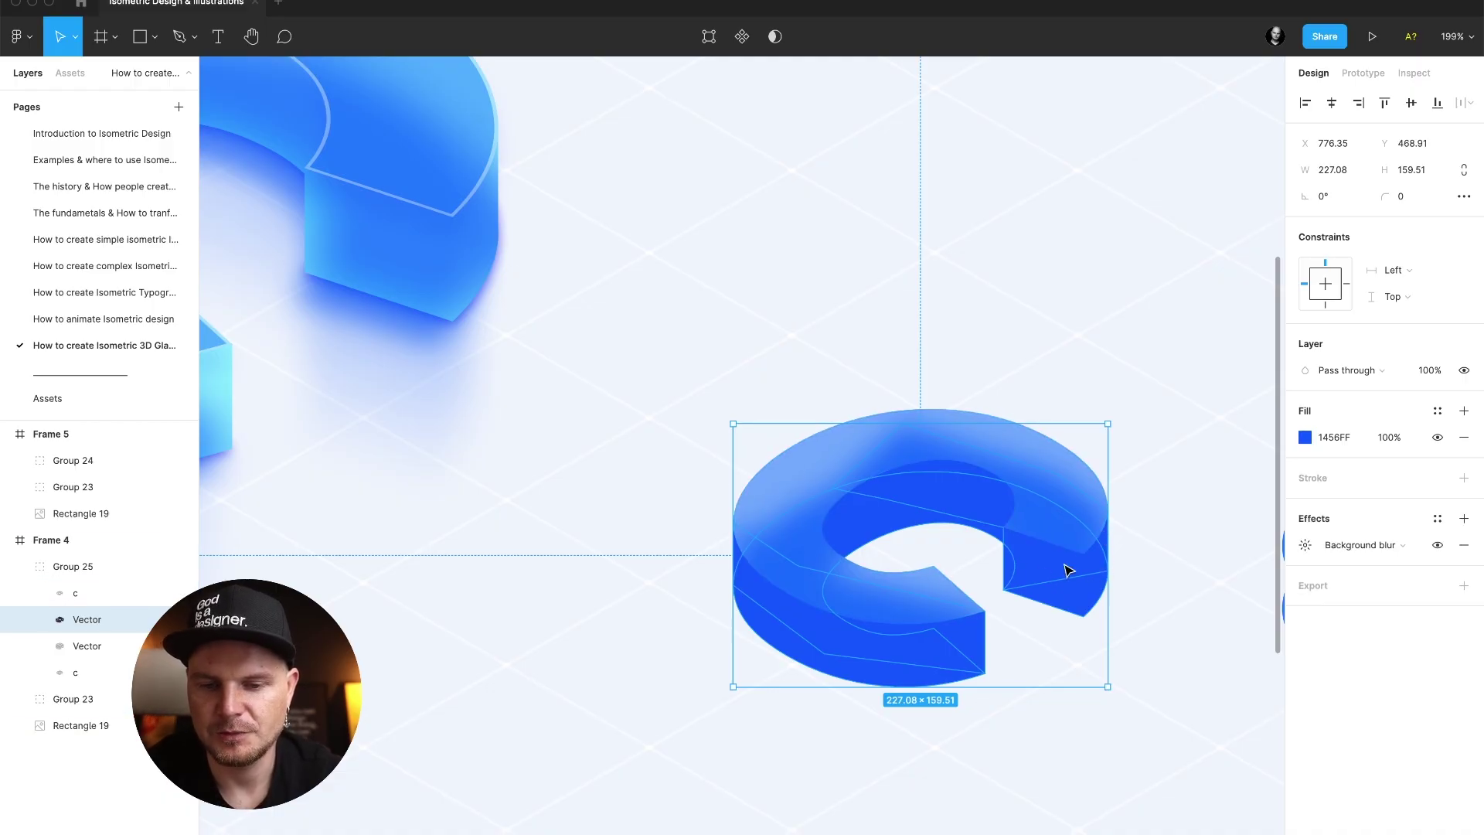
left_click(1156, 543)
left_click(1087, 573, "super")
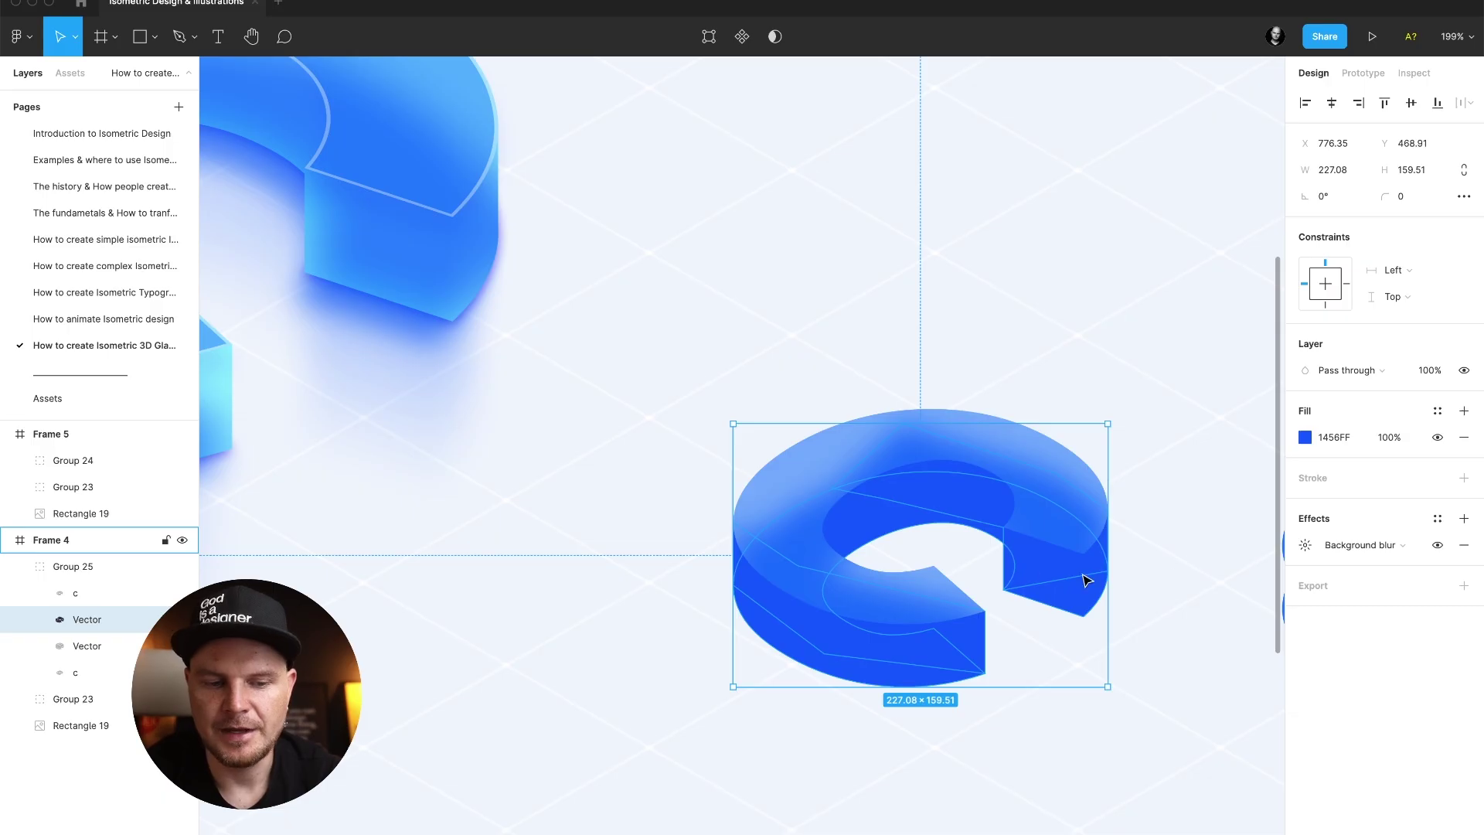
Set the flattened side shape's fill opacity to 50% and change its colour to light blue, 14B9FF.
left_click(1389, 437)
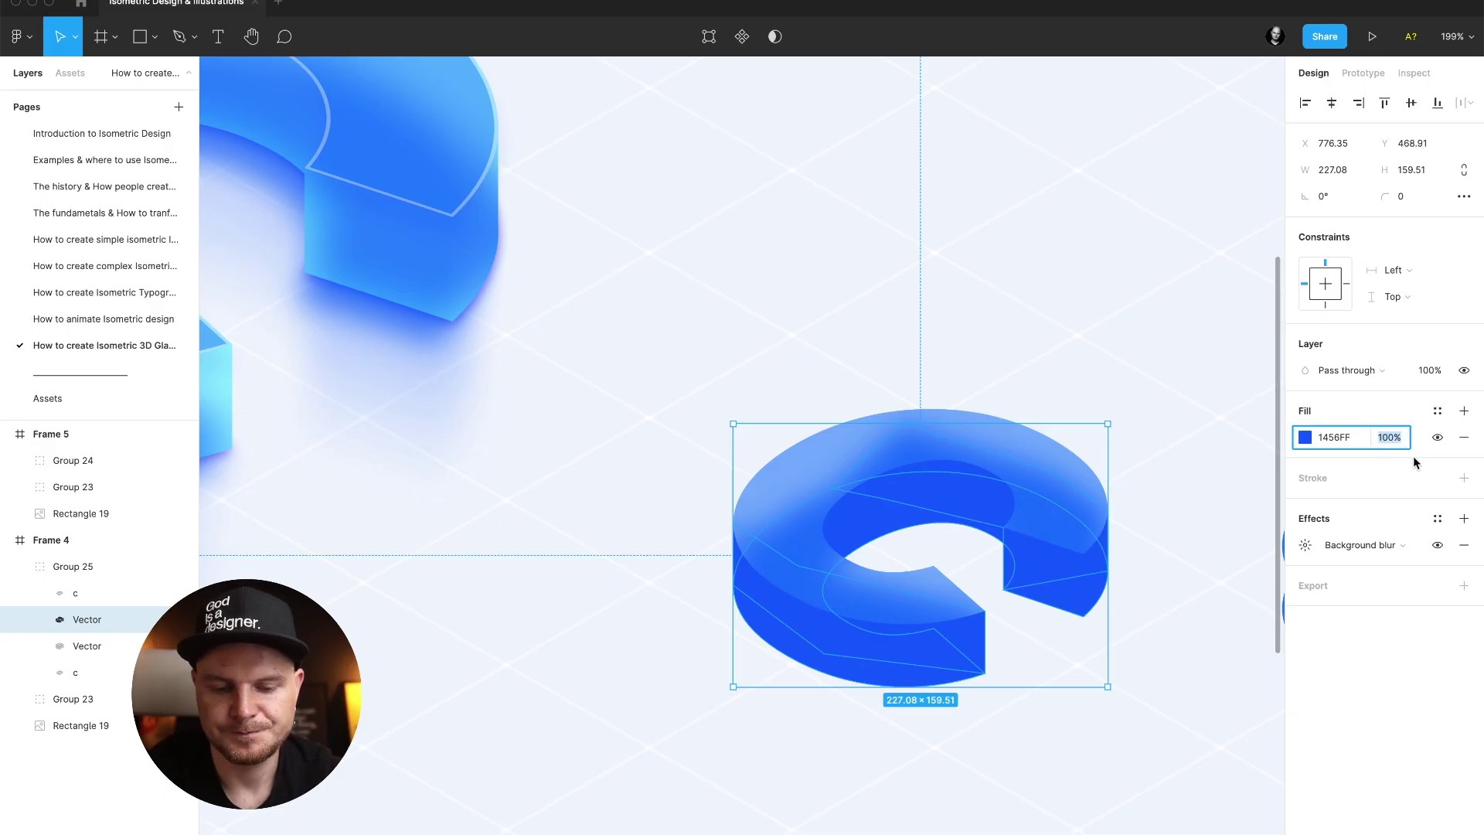
left_click(1188, 590)
left_click(1068, 585, "super")
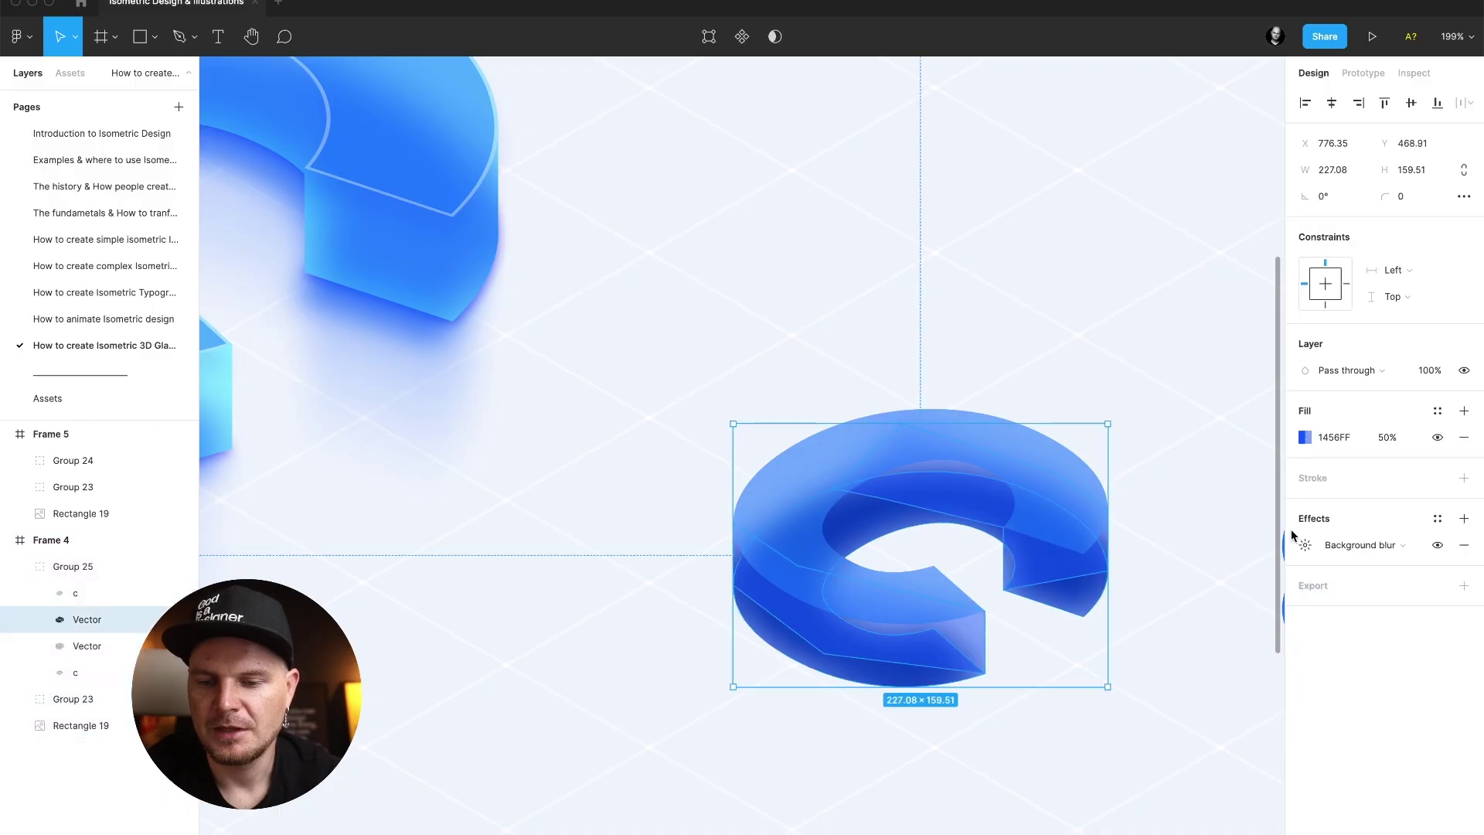
left_click(1305, 437)
left_click(1208, 677)
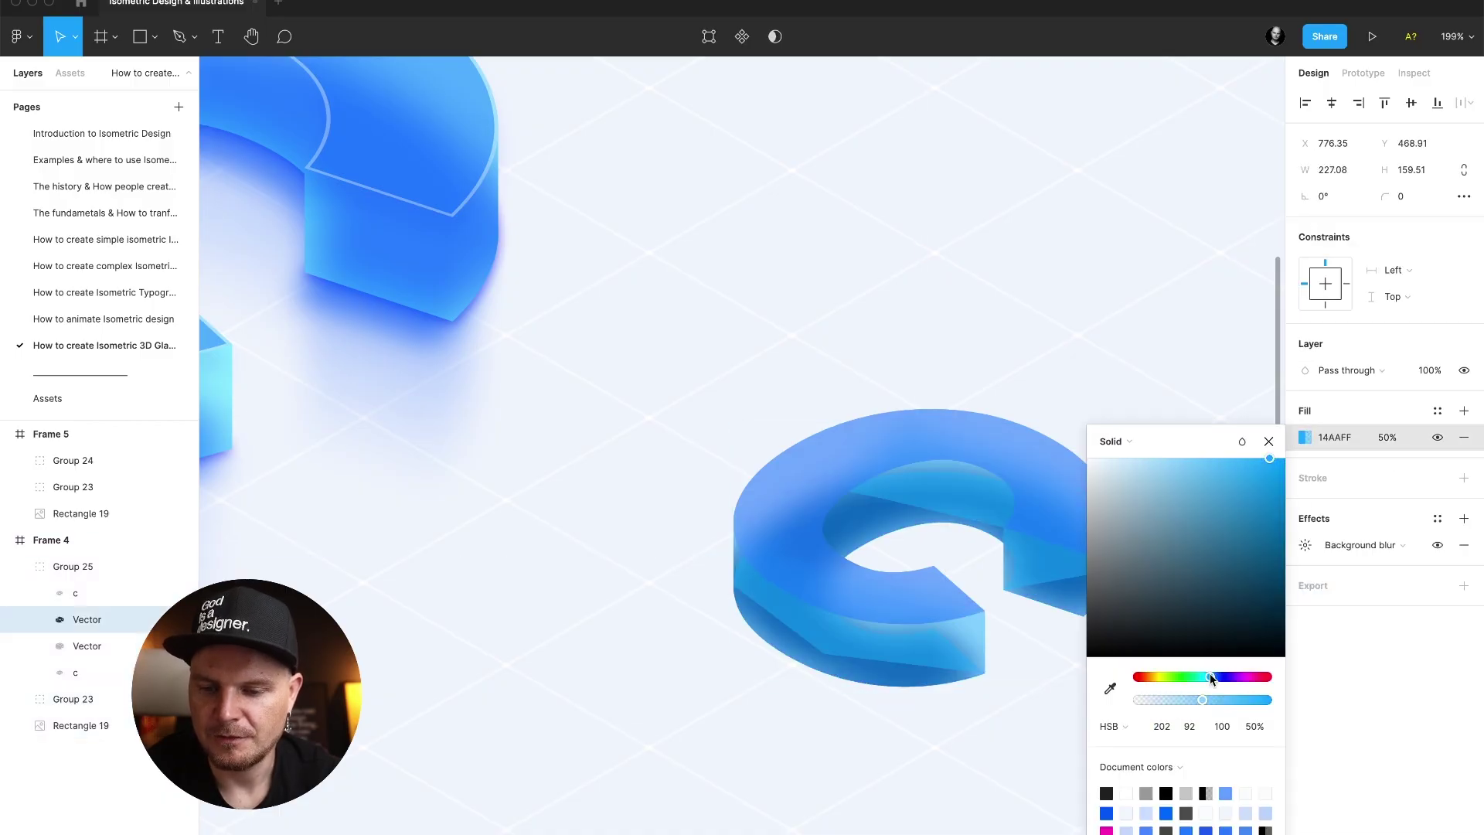
left_click(1268, 441)
left_click(1175, 510)
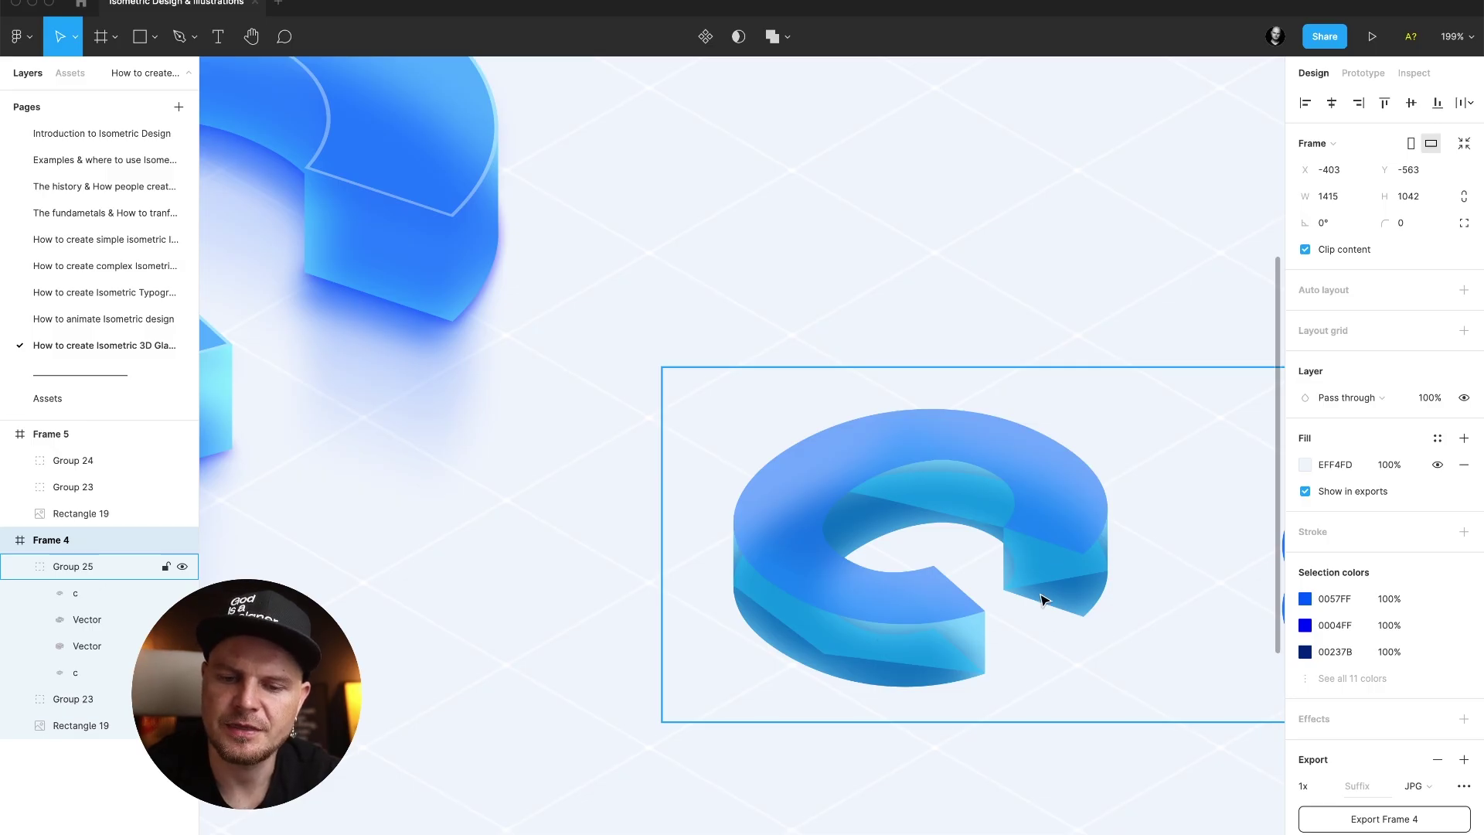
double_click(944, 653)
double_click(976, 646)
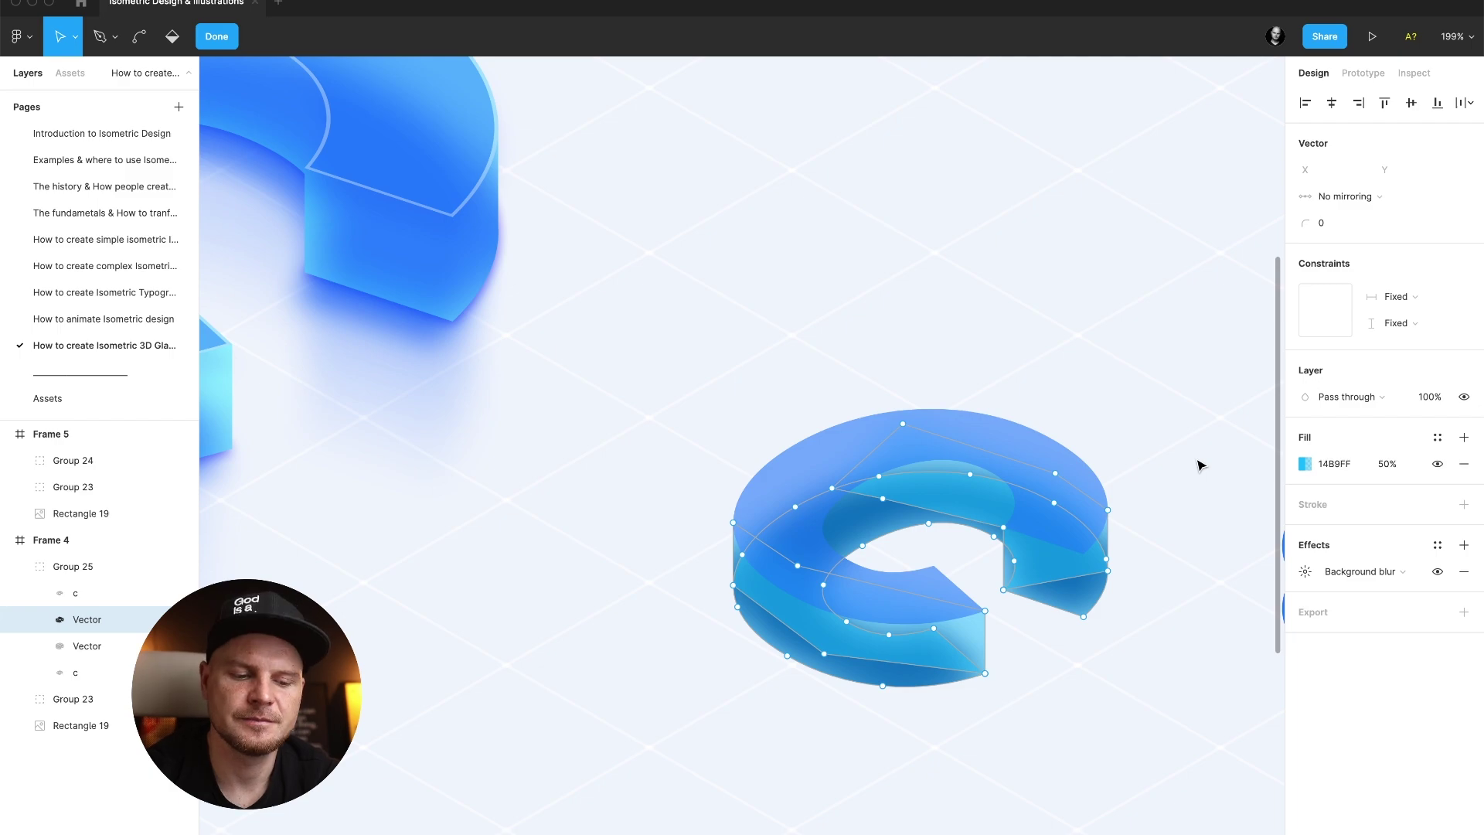
key("Escape")
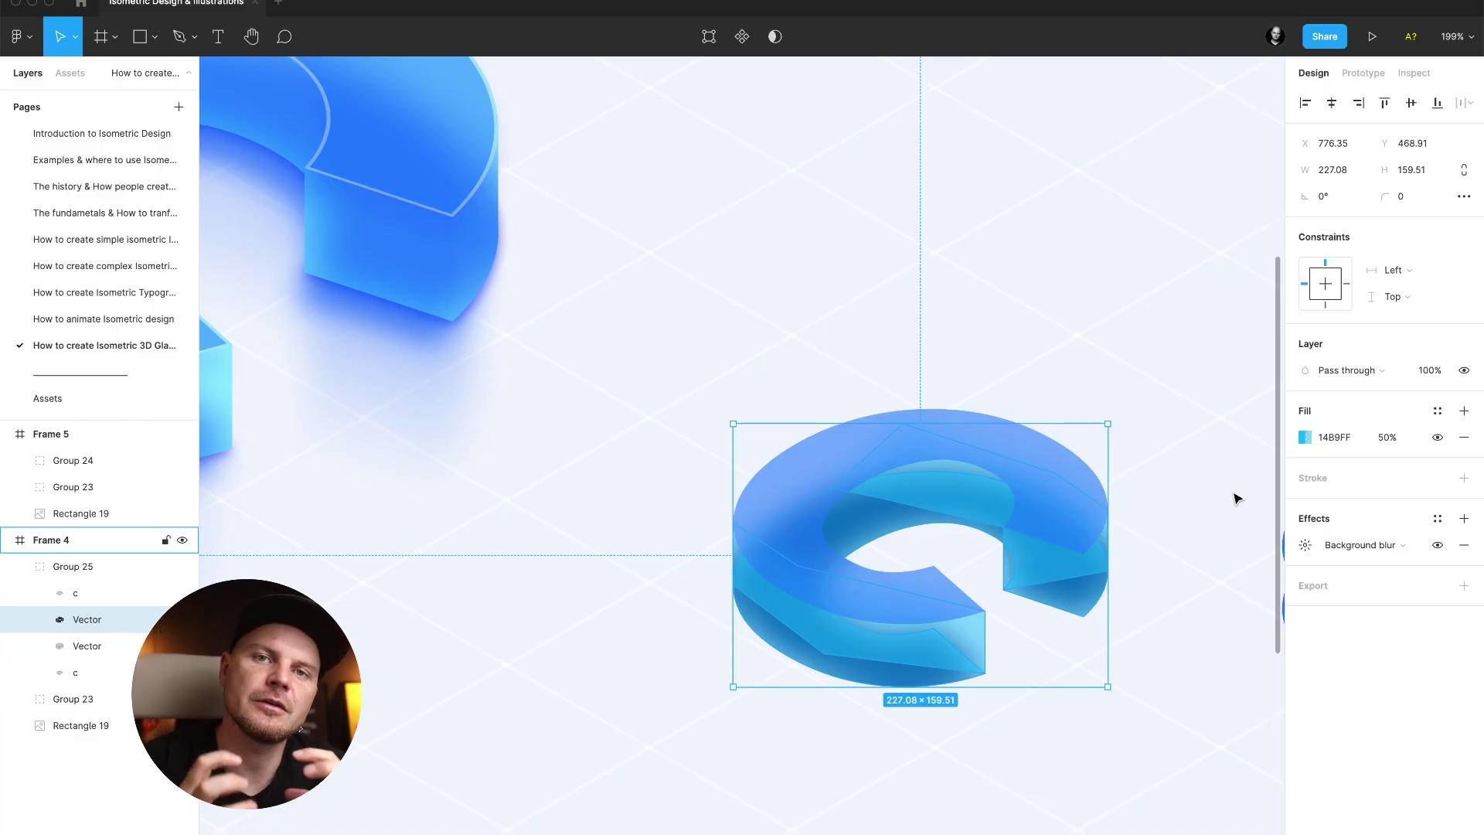
key("Return")
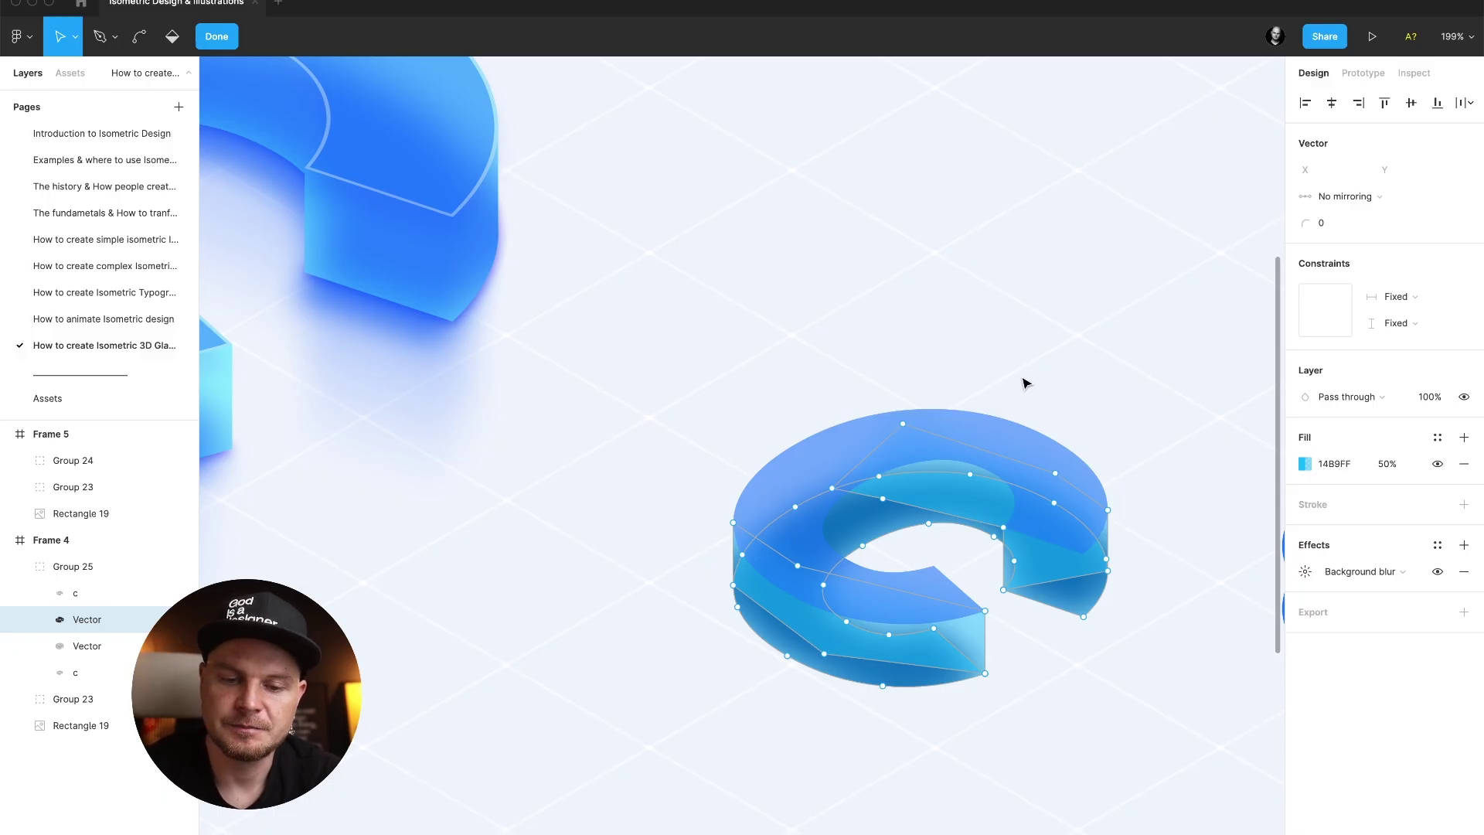
key("Escape")
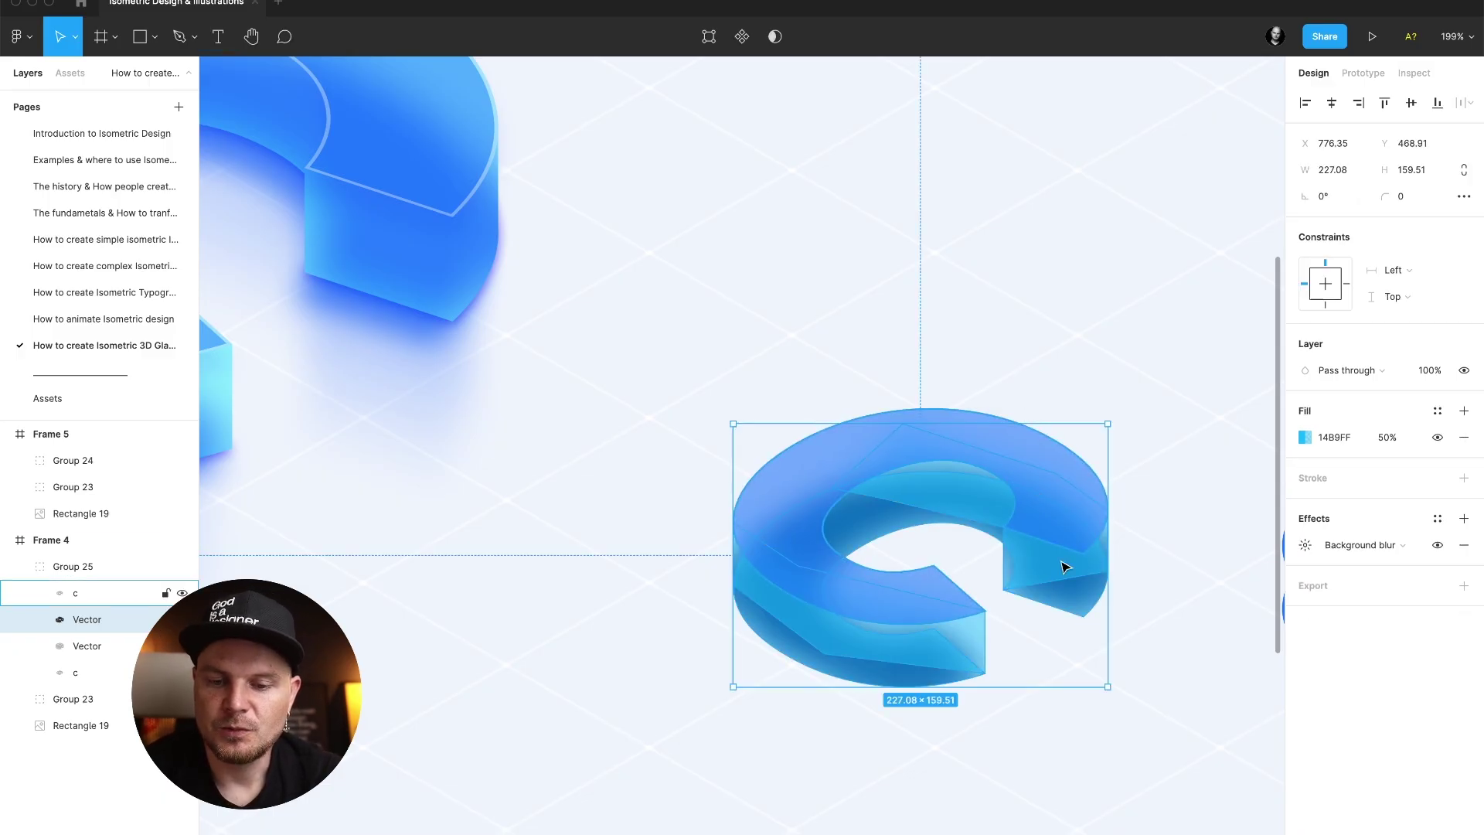
Increase the flattened side shape's background blur to 50 and finally to 100.
left_click(1304, 545)
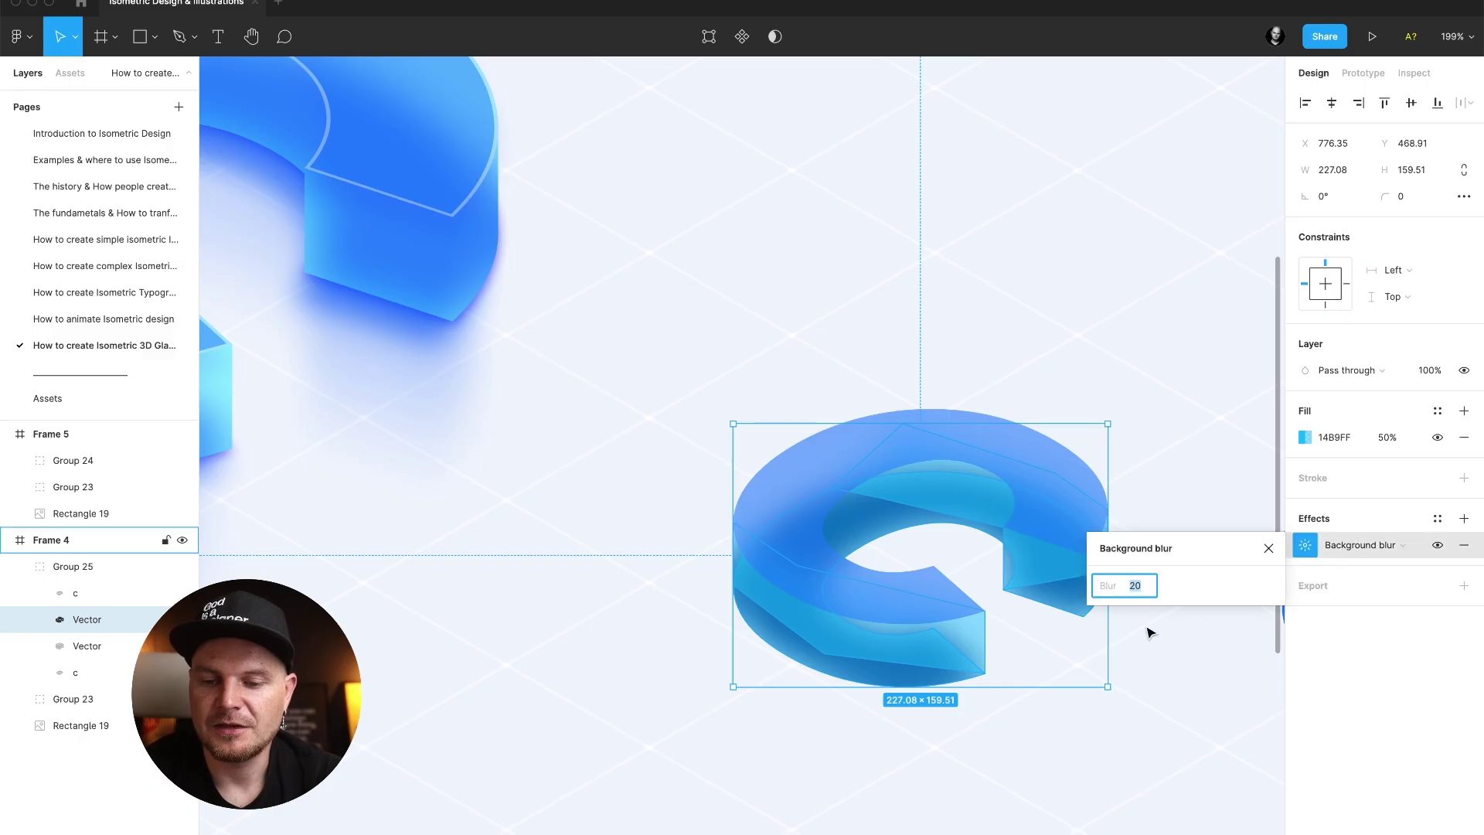
type("50")
key("Return")
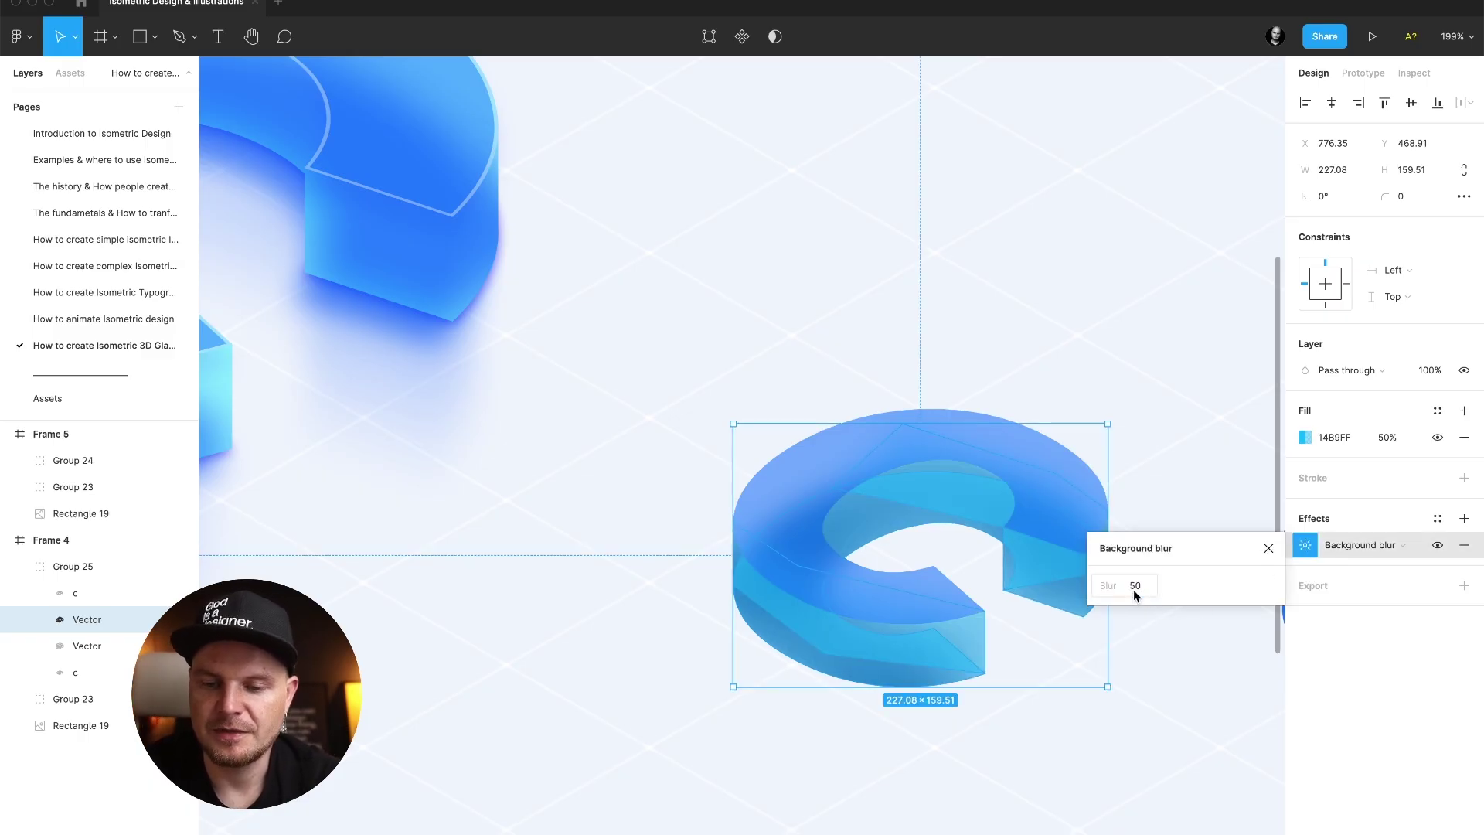
type("100")
key("Return")
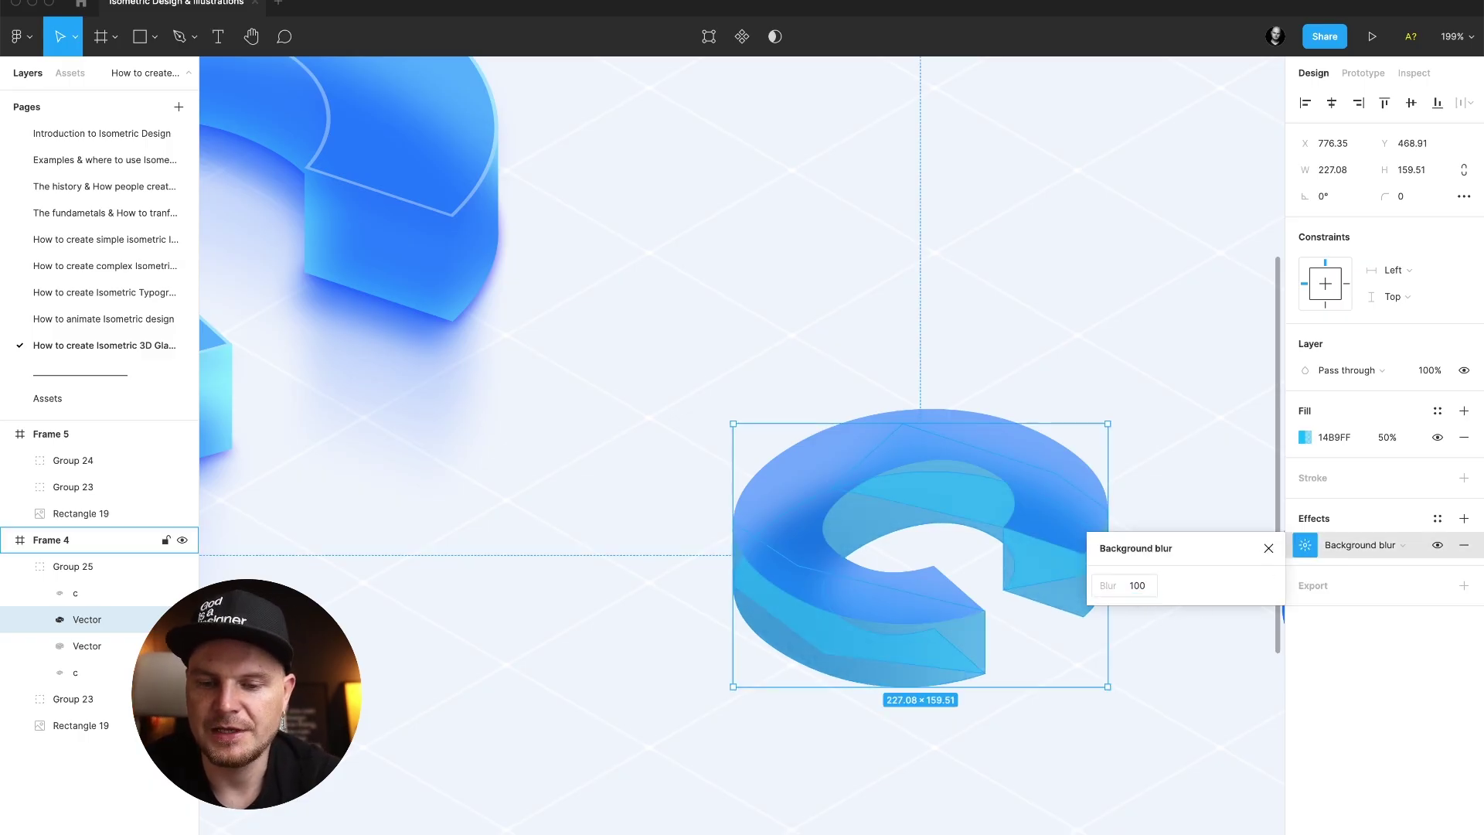
left_click(1268, 548)
left_click(1093, 586)
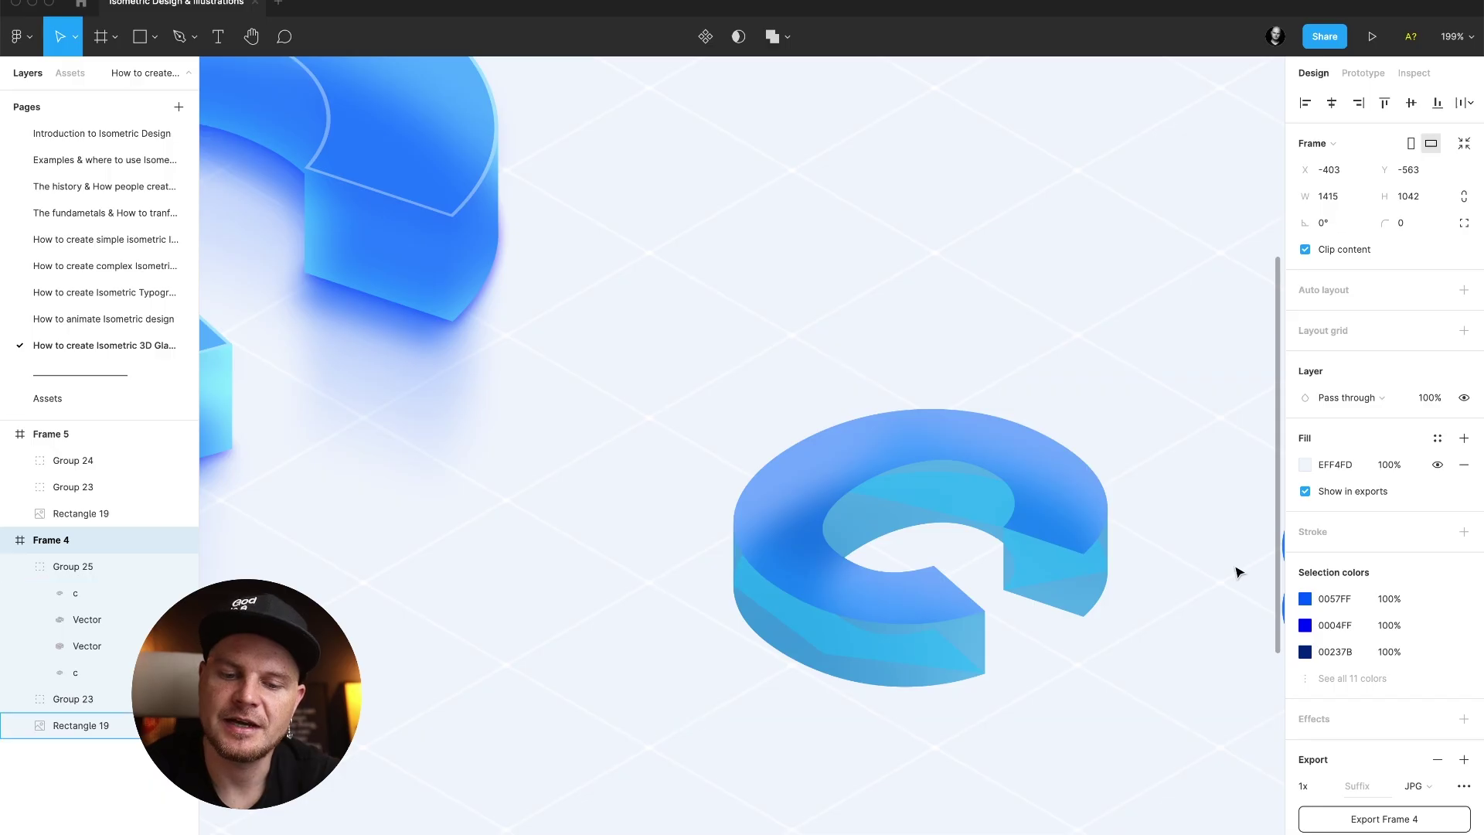
Remove the Background blur effect from the flattened side shape.
scroll(1122, 566, "down", 5)
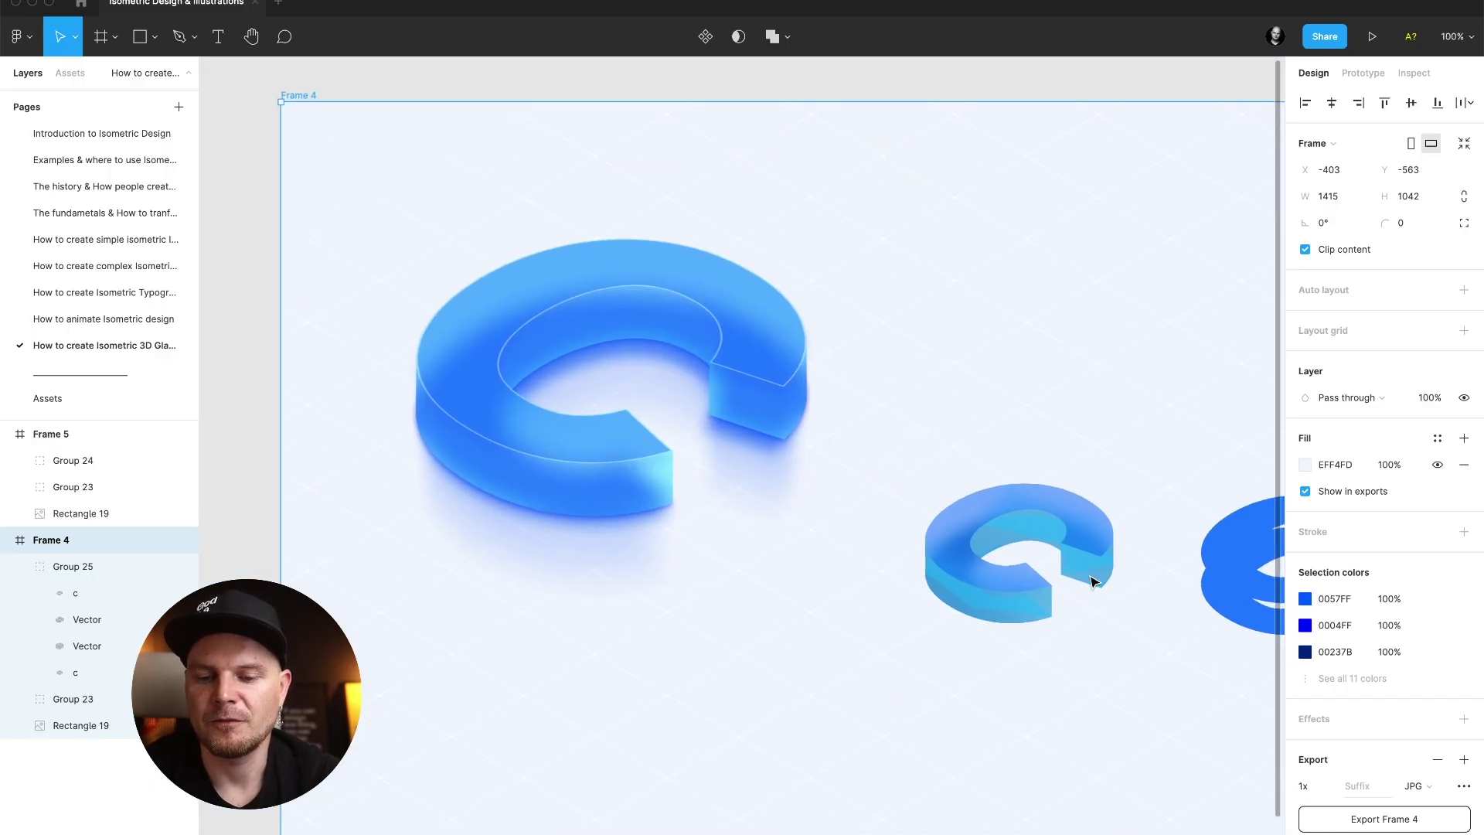
left_click(1093, 579)
left_click(1463, 545)
left_click(1175, 486)
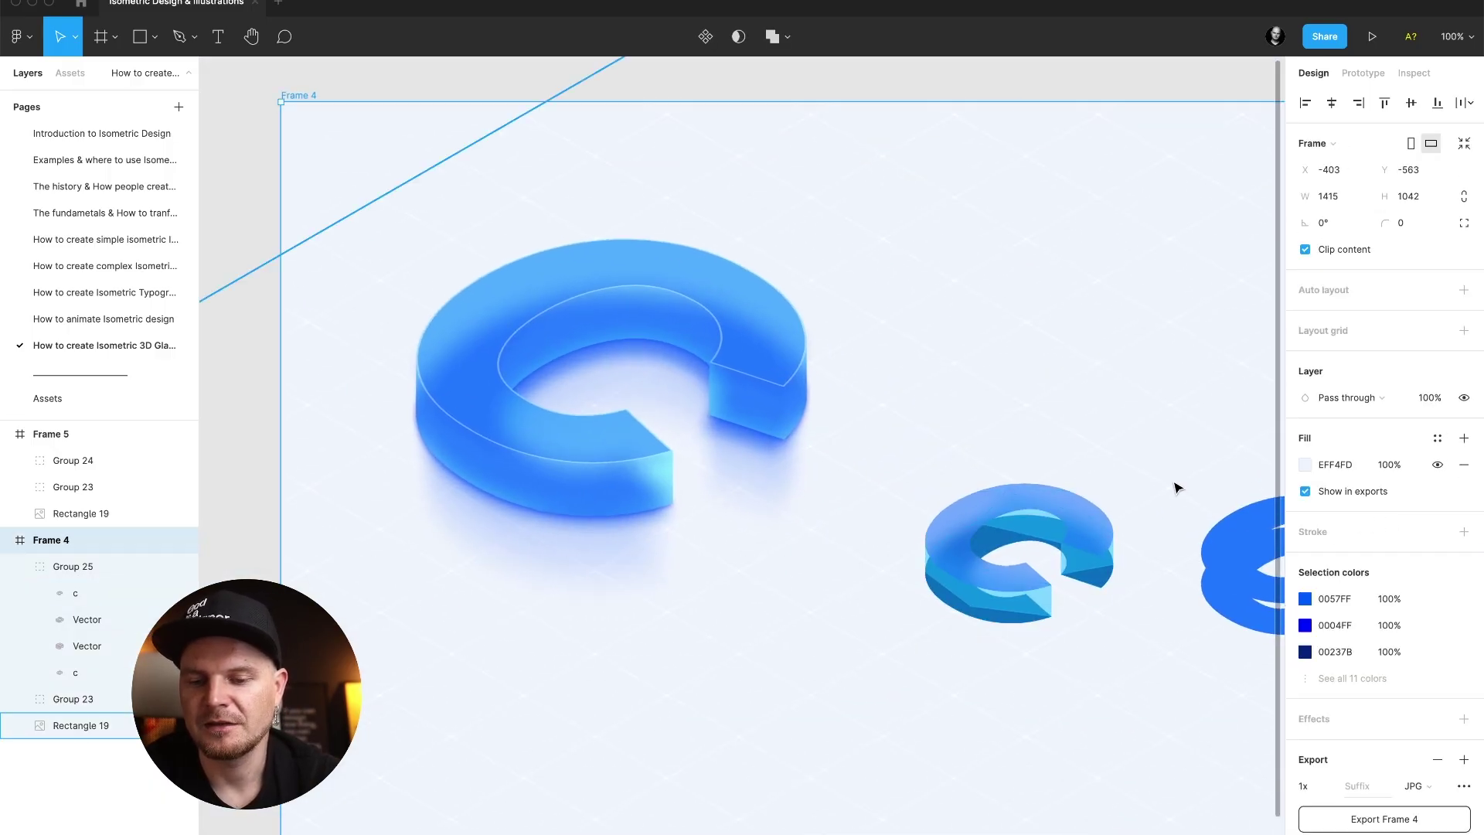
Set the flattened side shape's 14B9FF fill opacity to 100%.
left_click(1089, 575)
left_click(1391, 436)
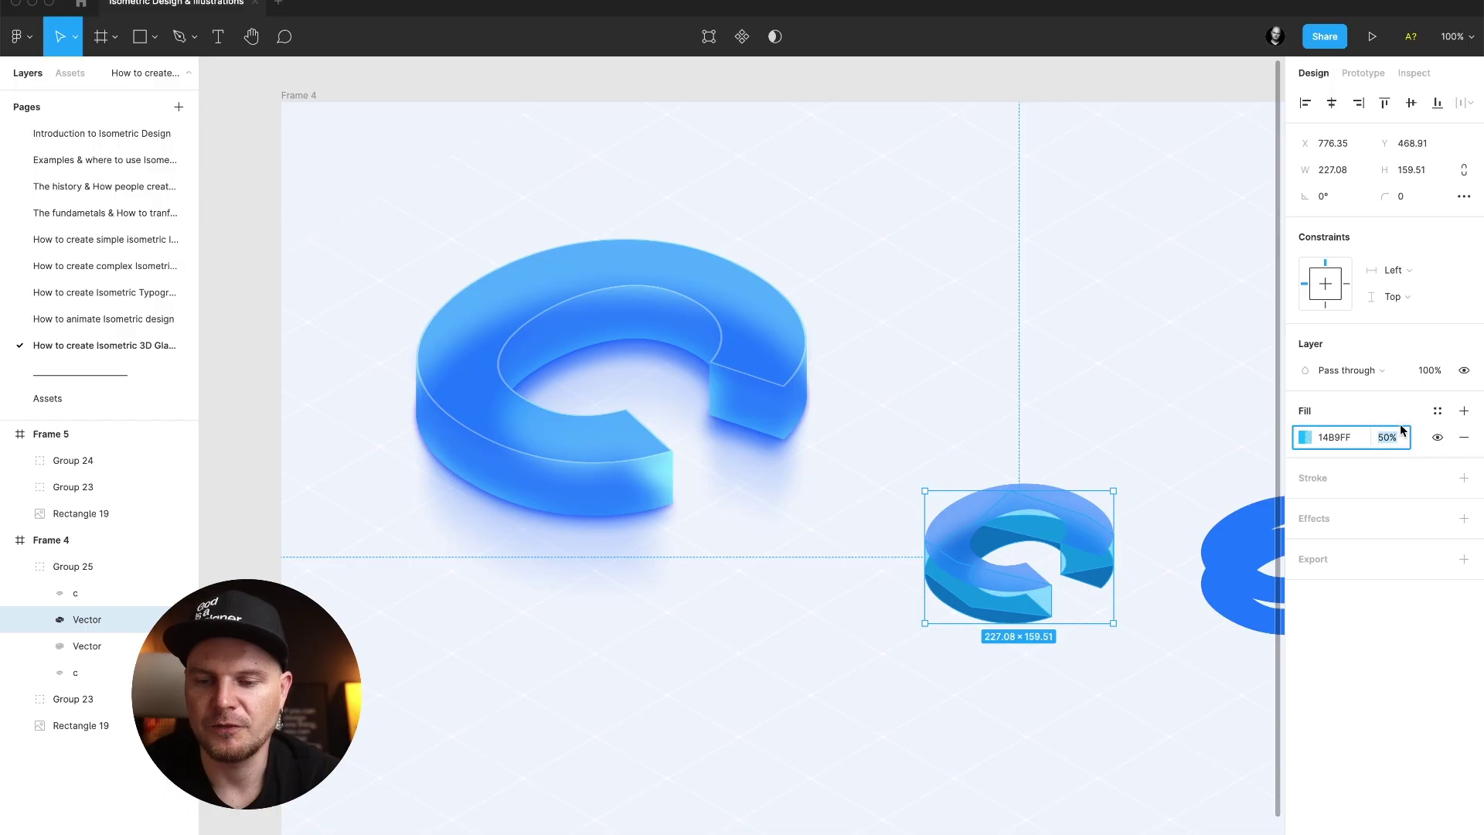
type("100")
key("Return")
left_click(1149, 610)
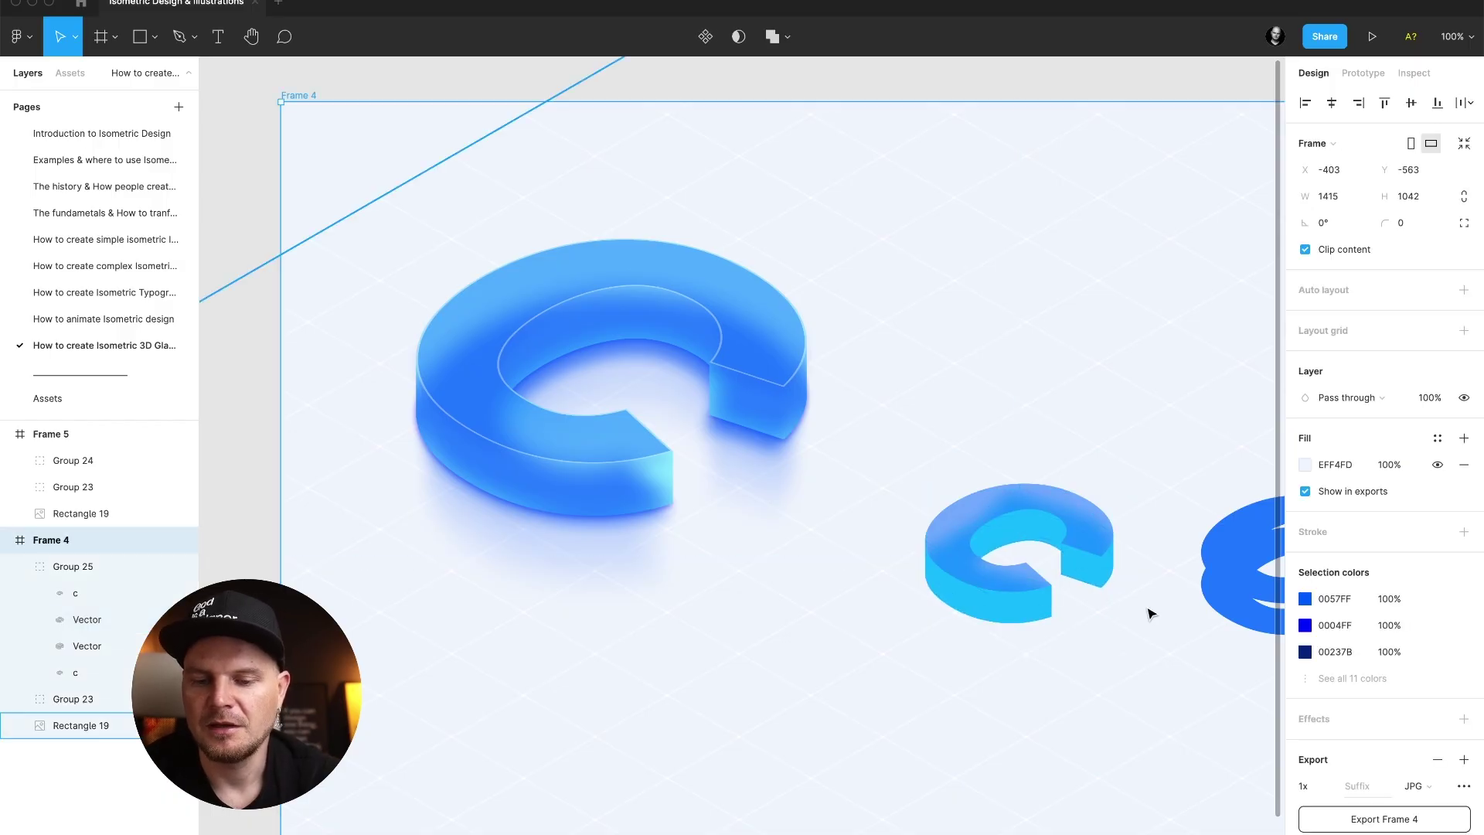
Move the upper c about 74 px right and 188 px down, off the side shape, and undo the move.
scroll(1149, 612, "up", 2)
scroll(1077, 523, "up", 2)
double_click(1051, 470)
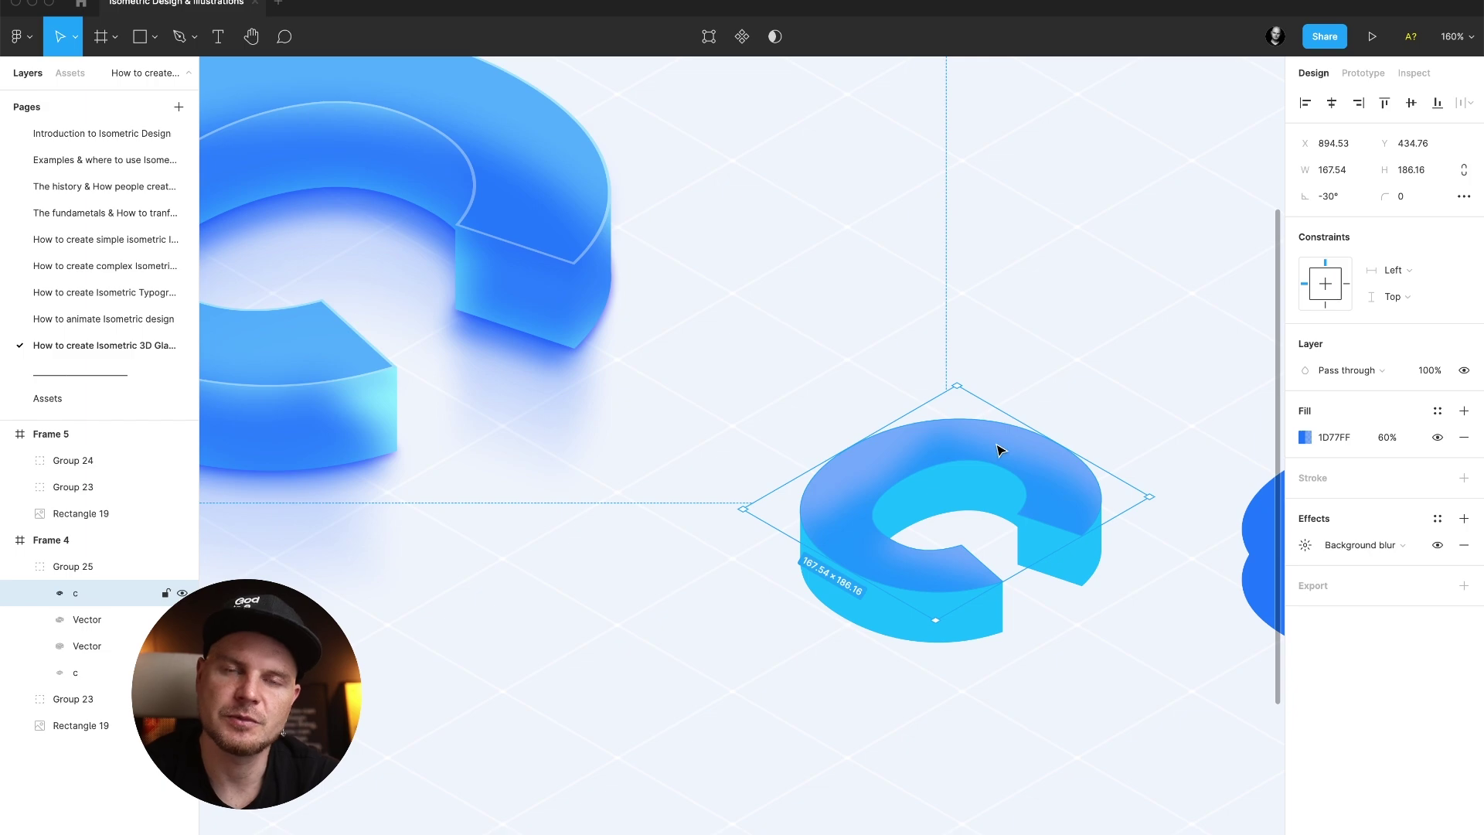
left_click_drag(935, 466, 1016, 705)
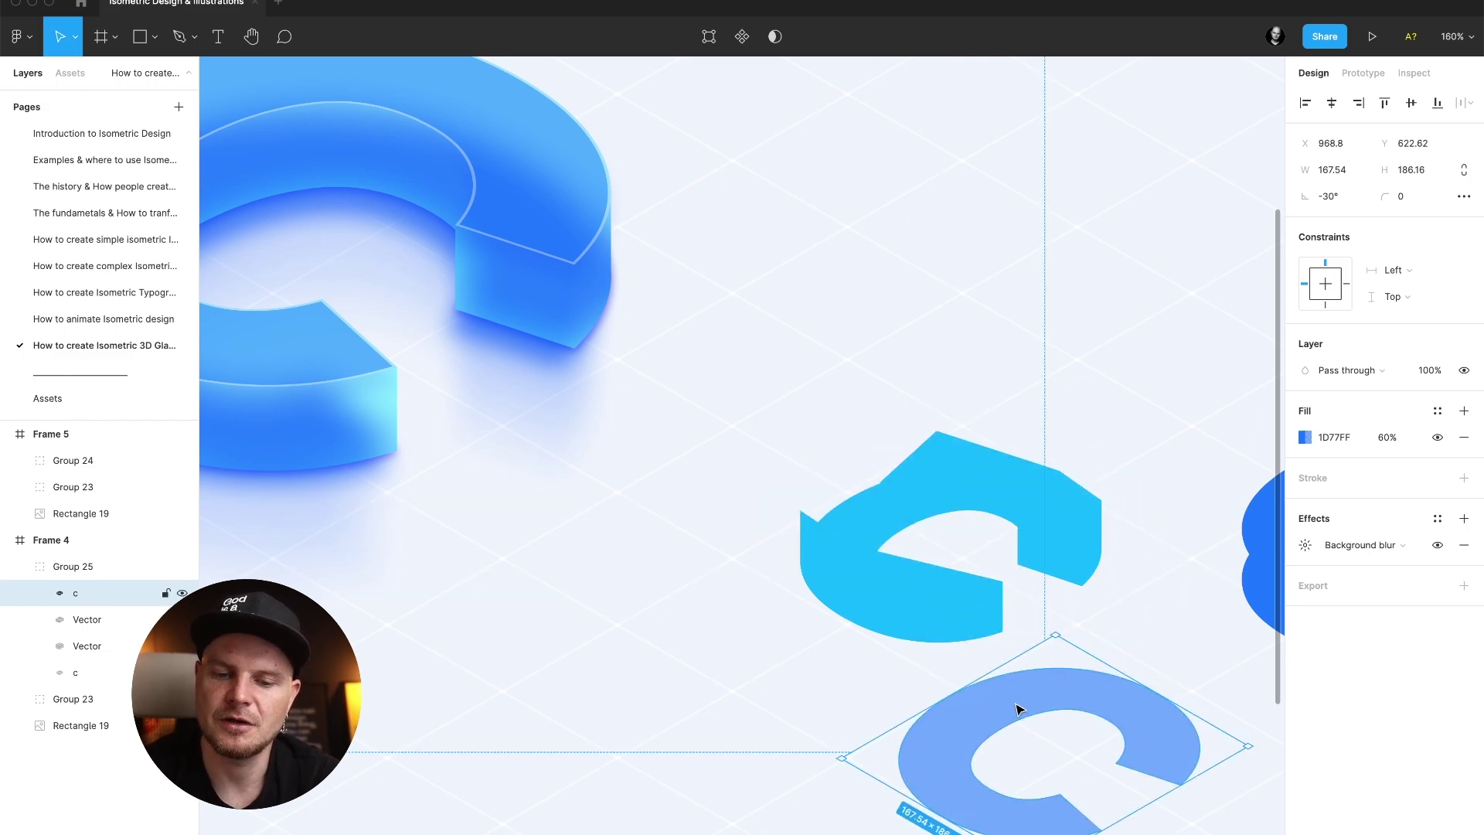
key("ctrl+z")
left_click(1016, 359)
key("shift+2")
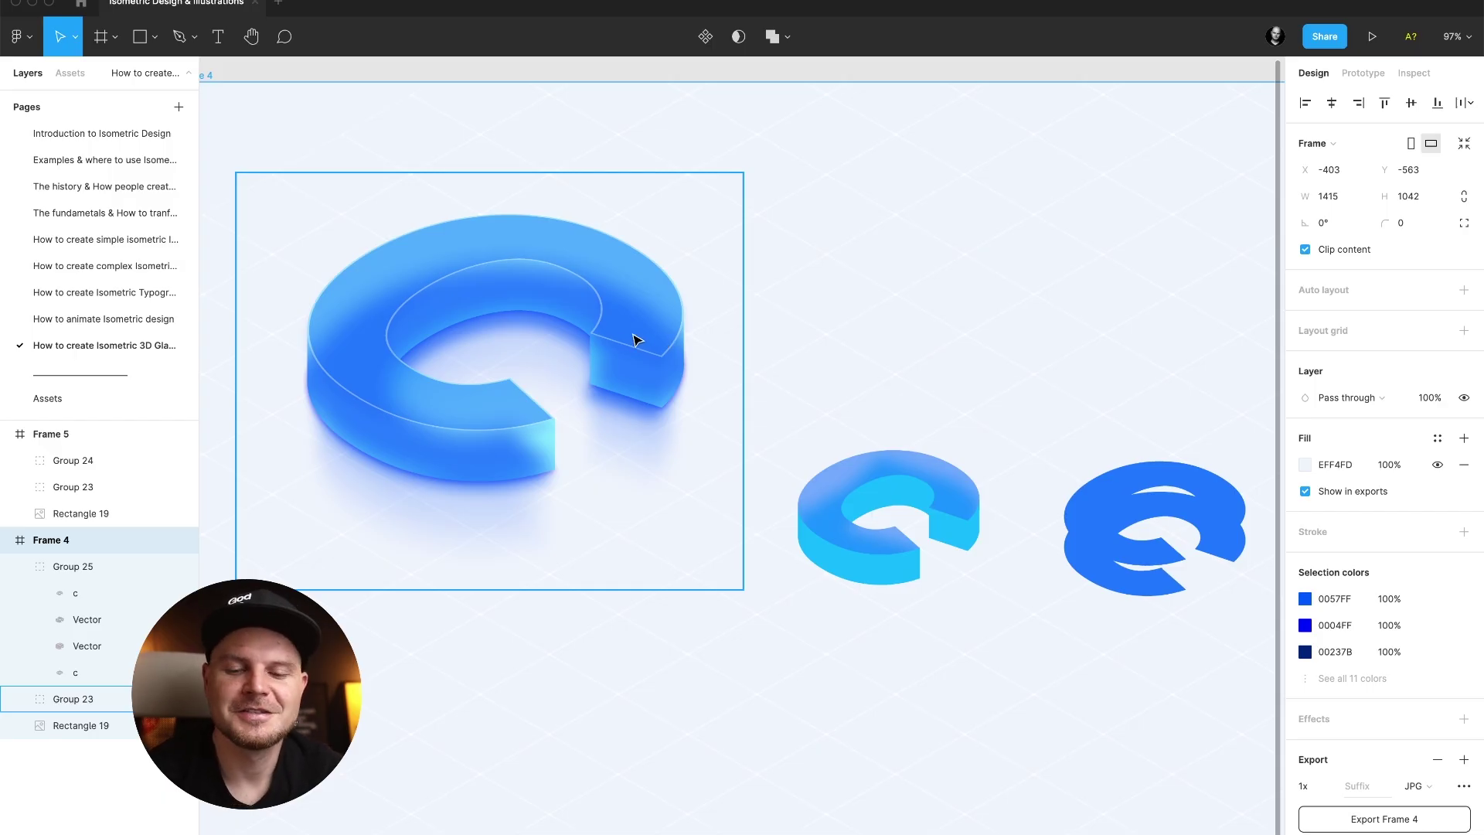
Delete the light blue flattened side shape that joins the upper c and the lower c.
double_click(909, 572)
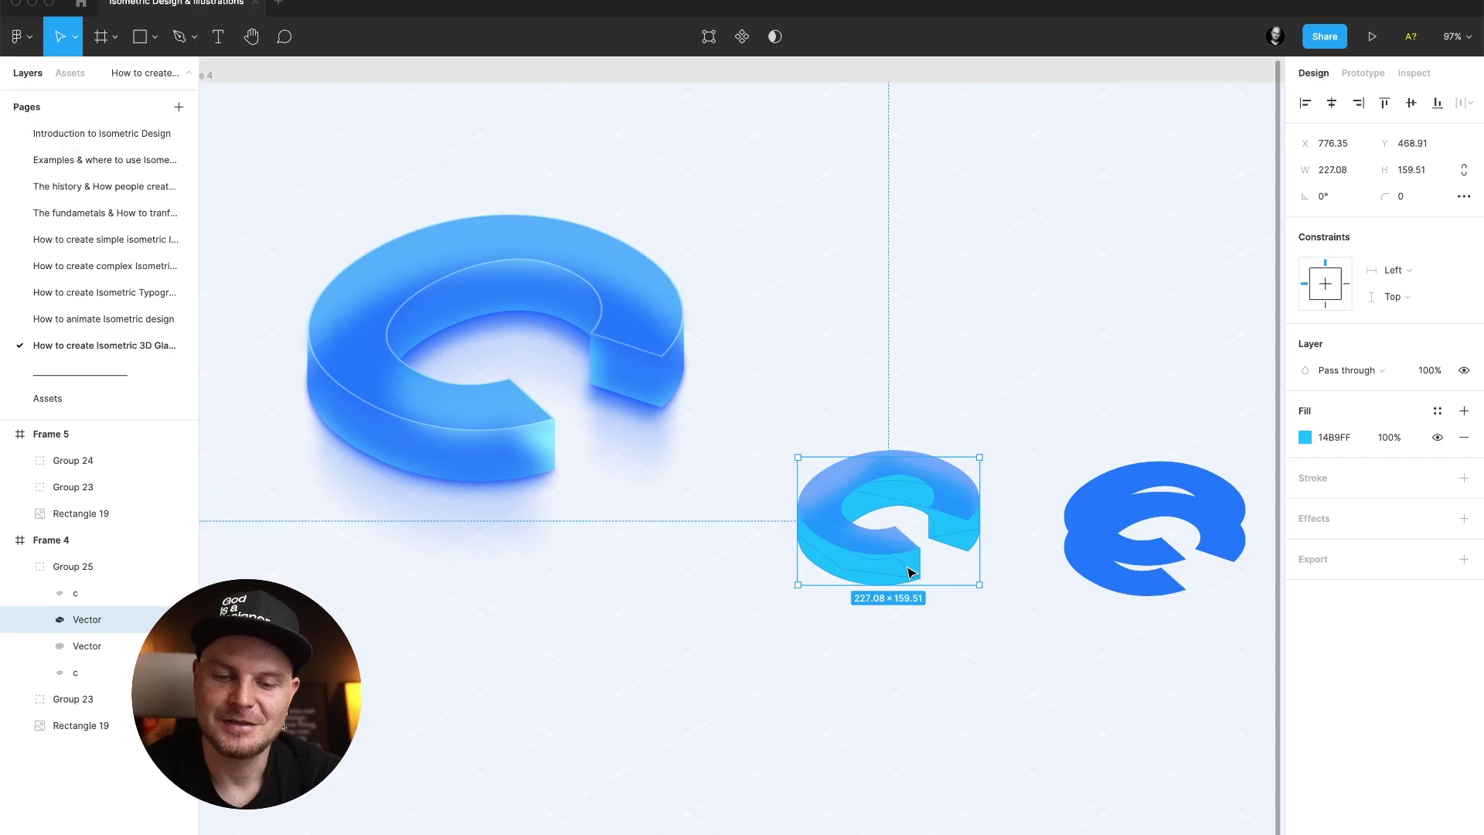
key("Delete")
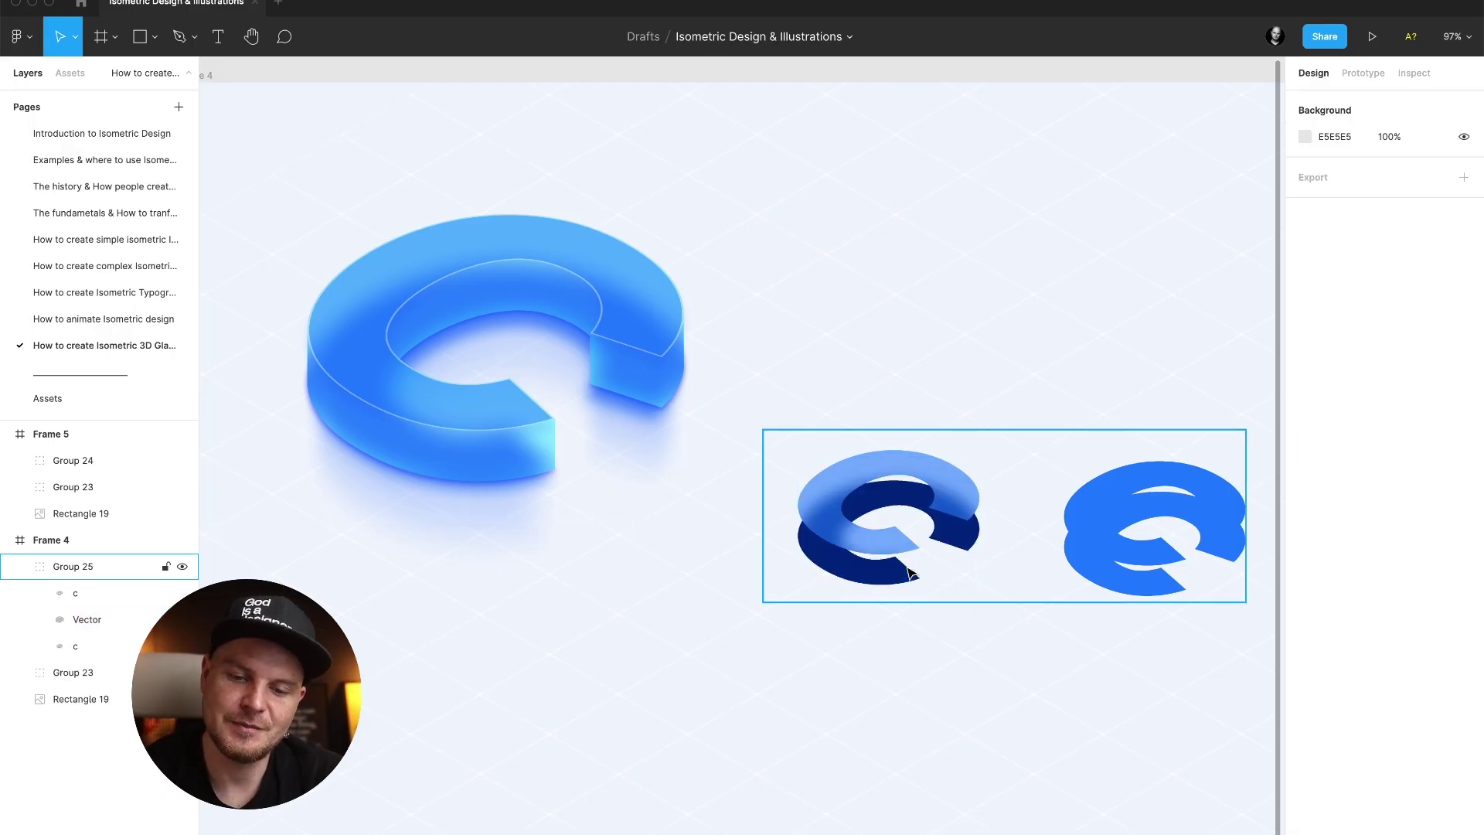
double_click(958, 498)
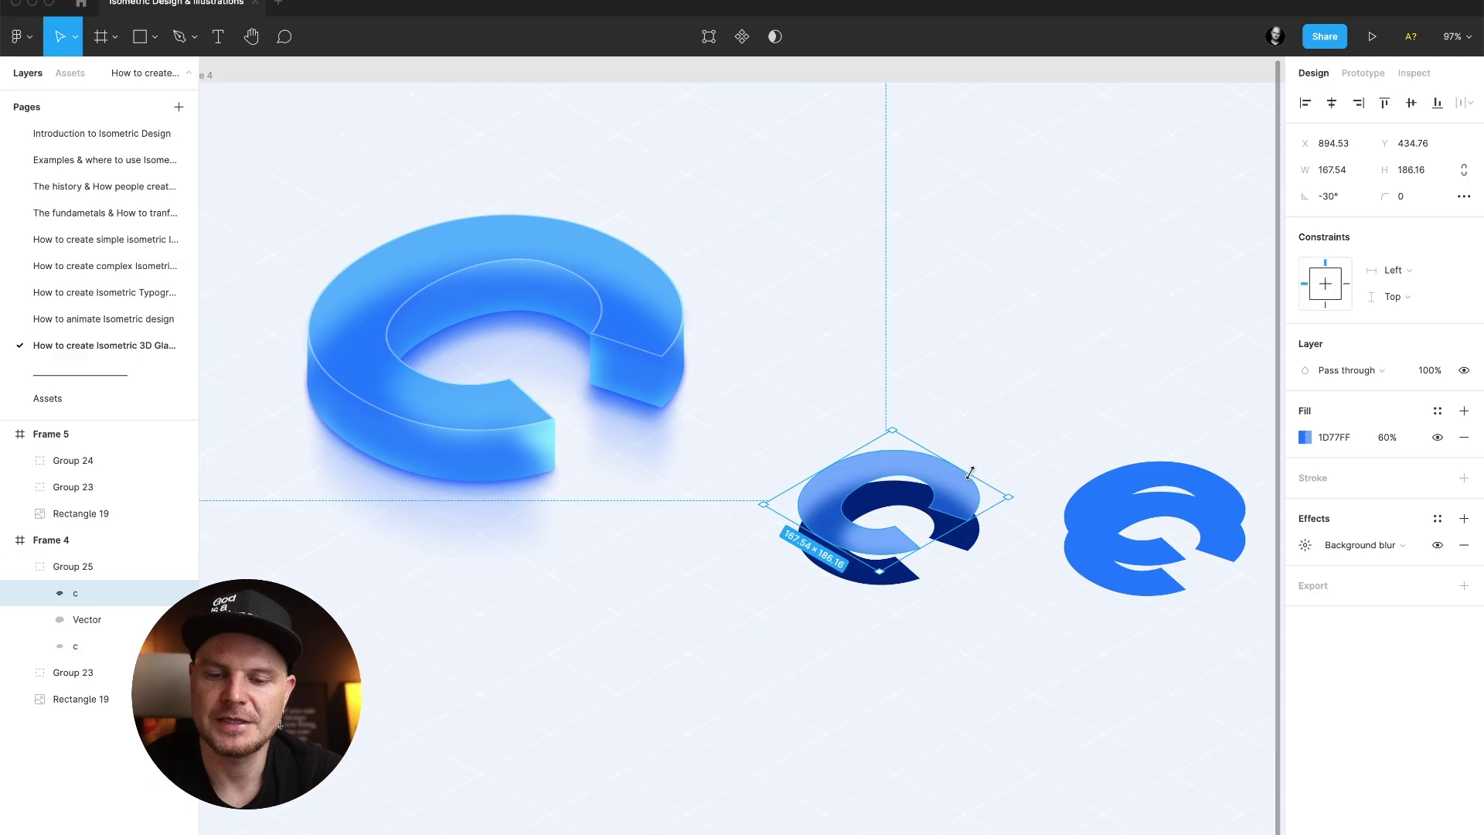
Edit the points of the solid blue flattened vector and delete two upper inner-curve segments and the outer segment ending at the upper outline's front tip.
scroll(958, 479, "right", 4)
left_click(1059, 485)
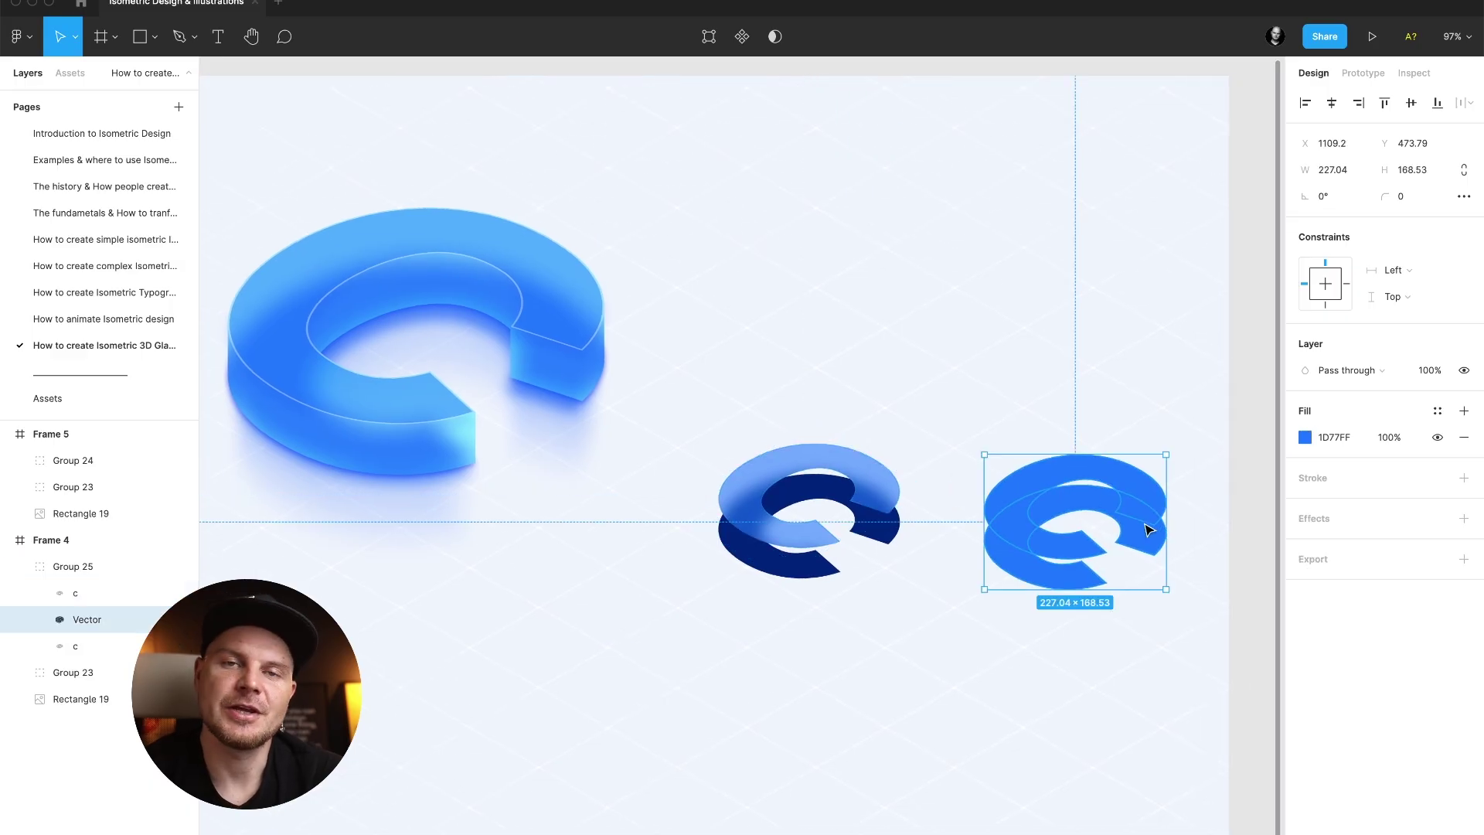
key("shift+2")
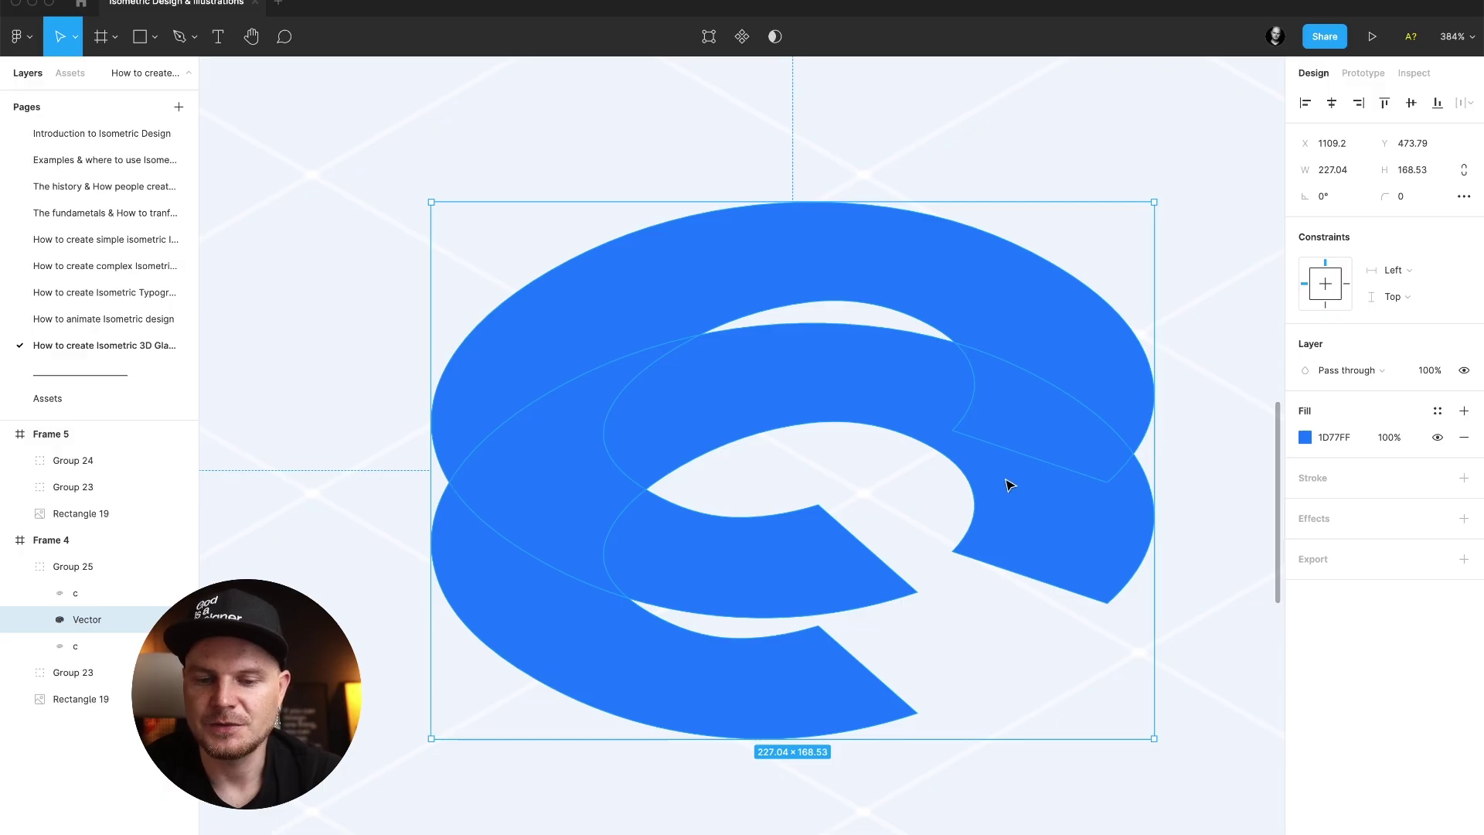
double_click(1022, 544)
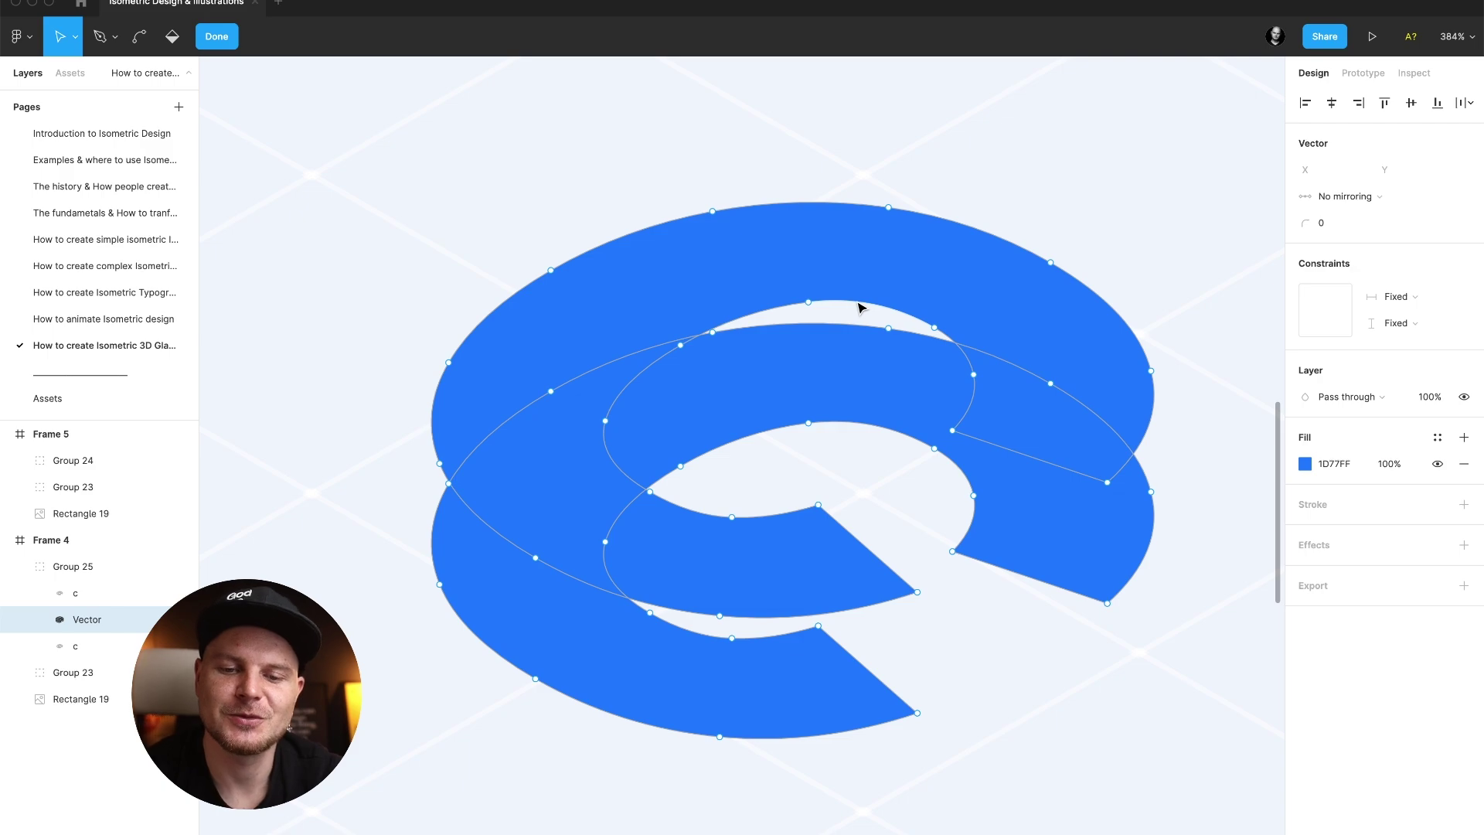
left_click(866, 304)
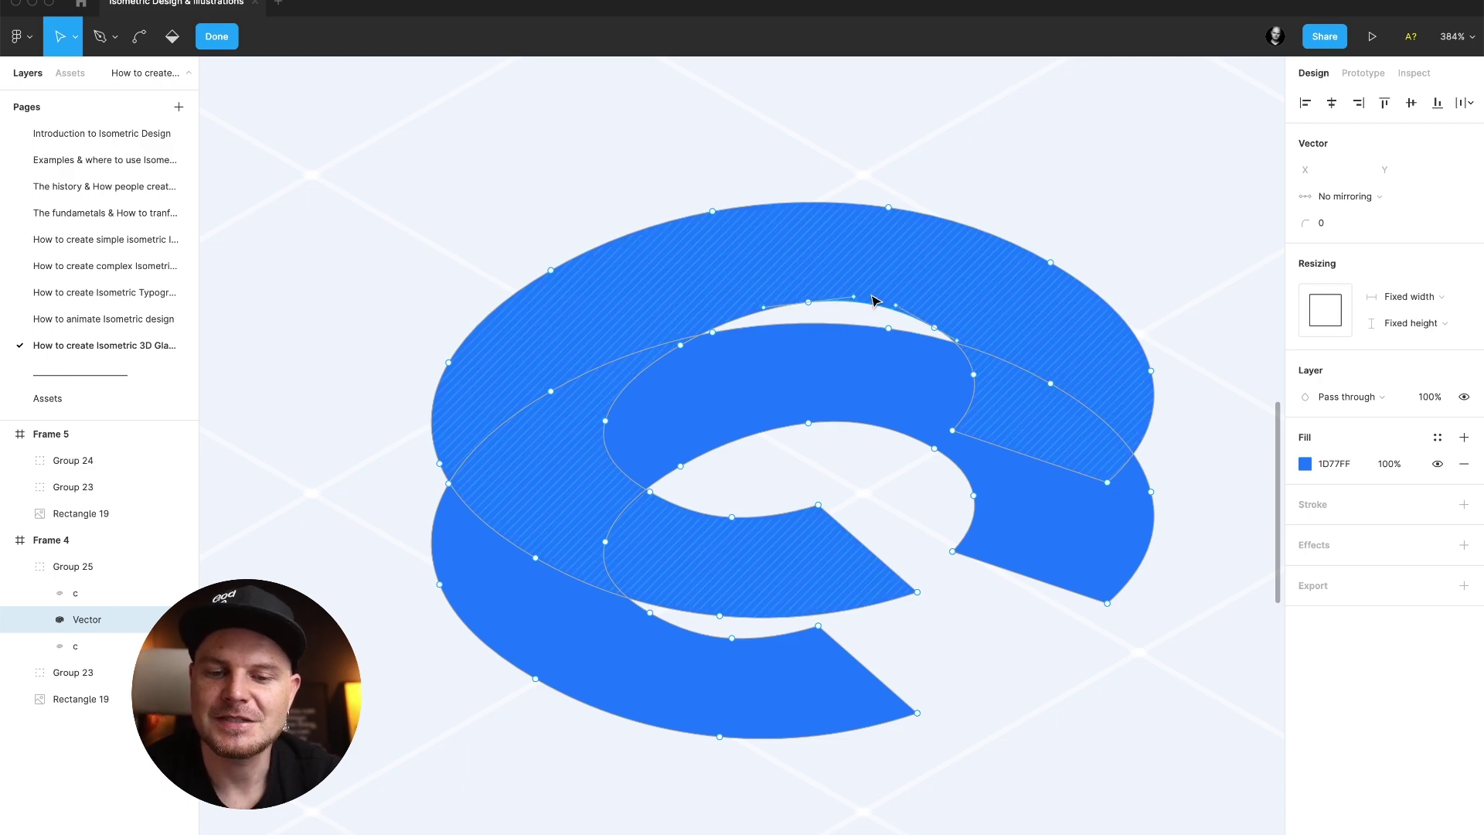
key("Delete")
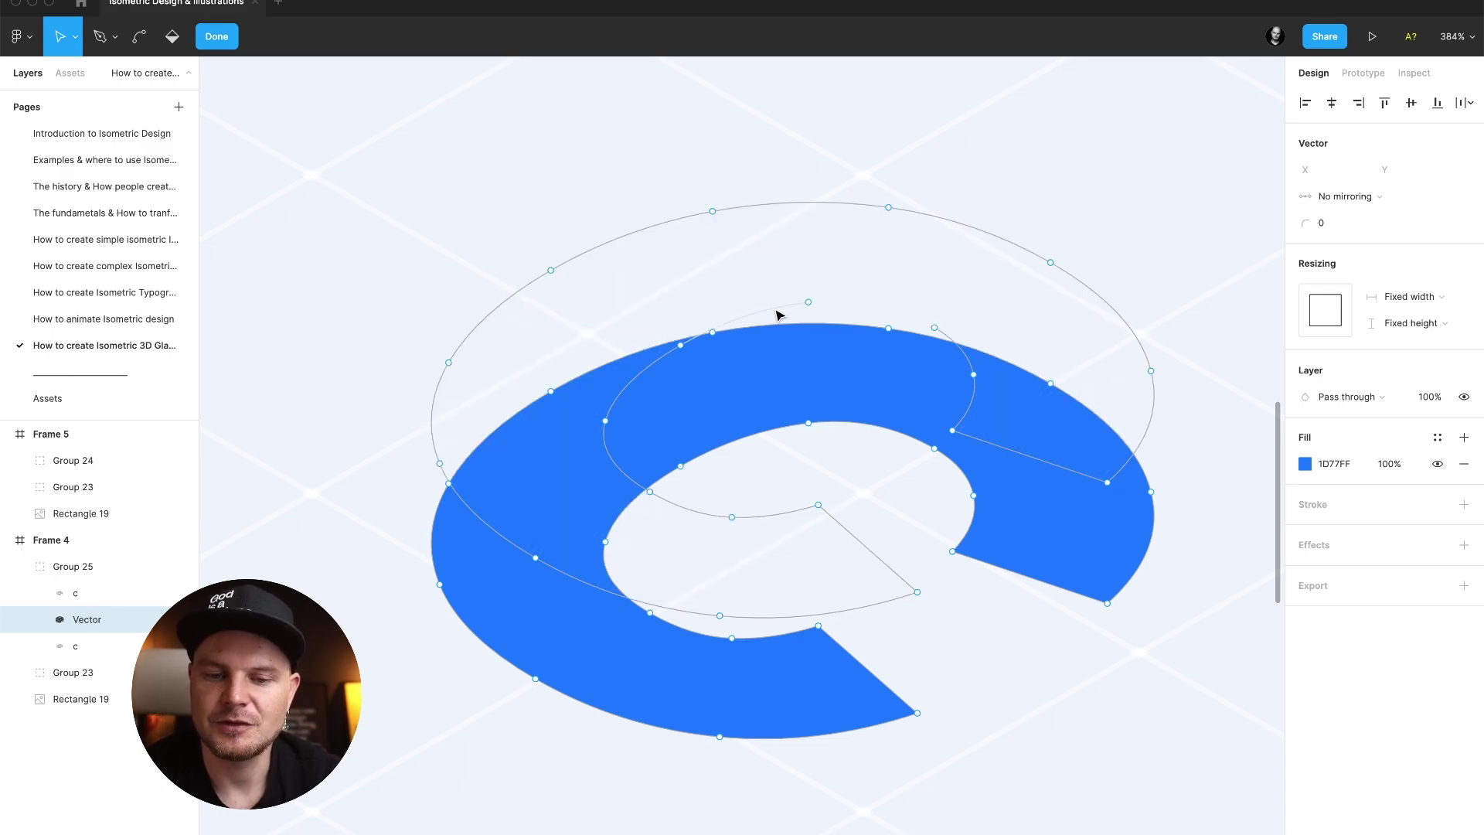
left_click(658, 368)
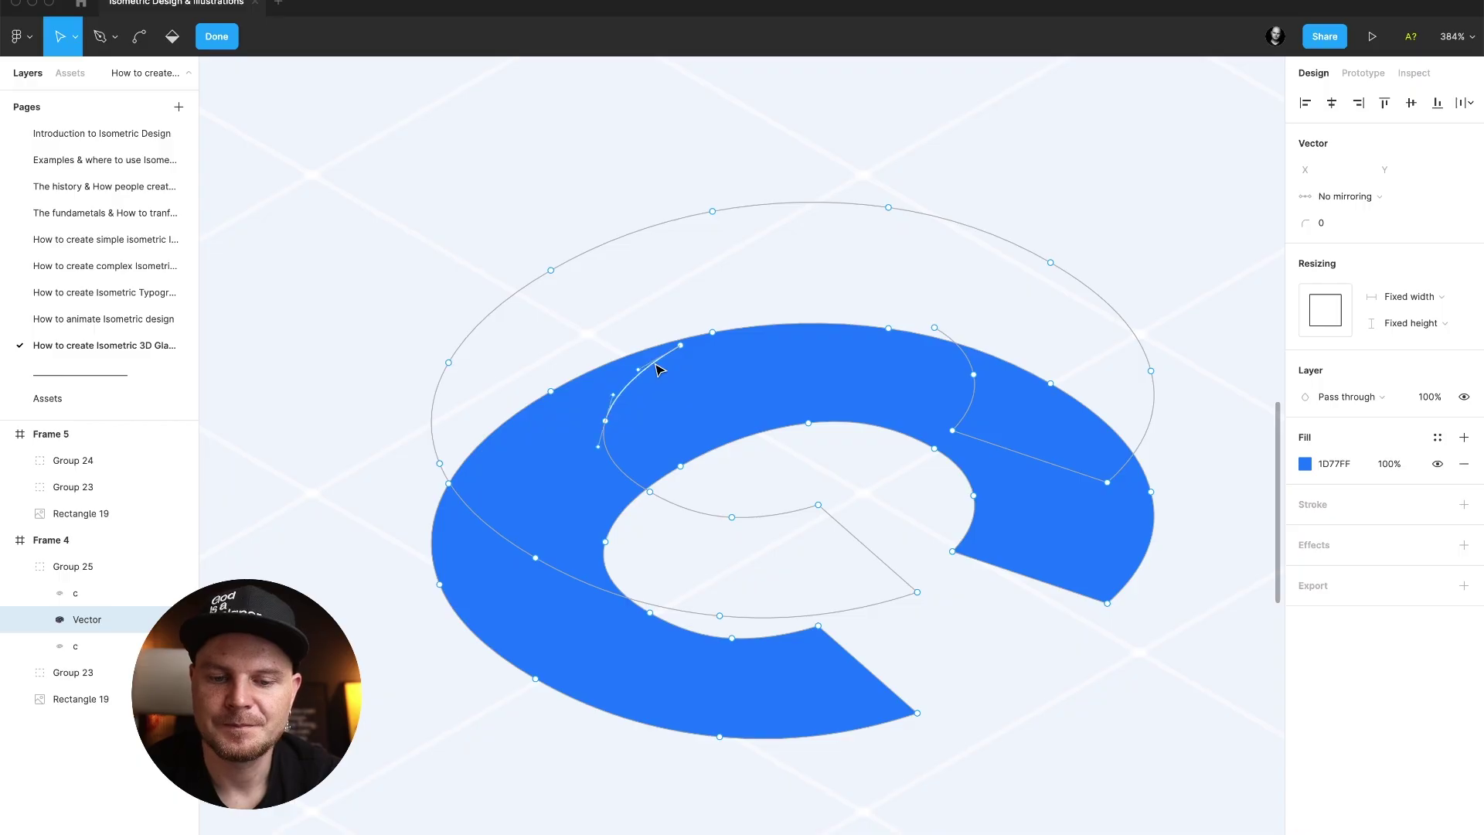
key("Delete")
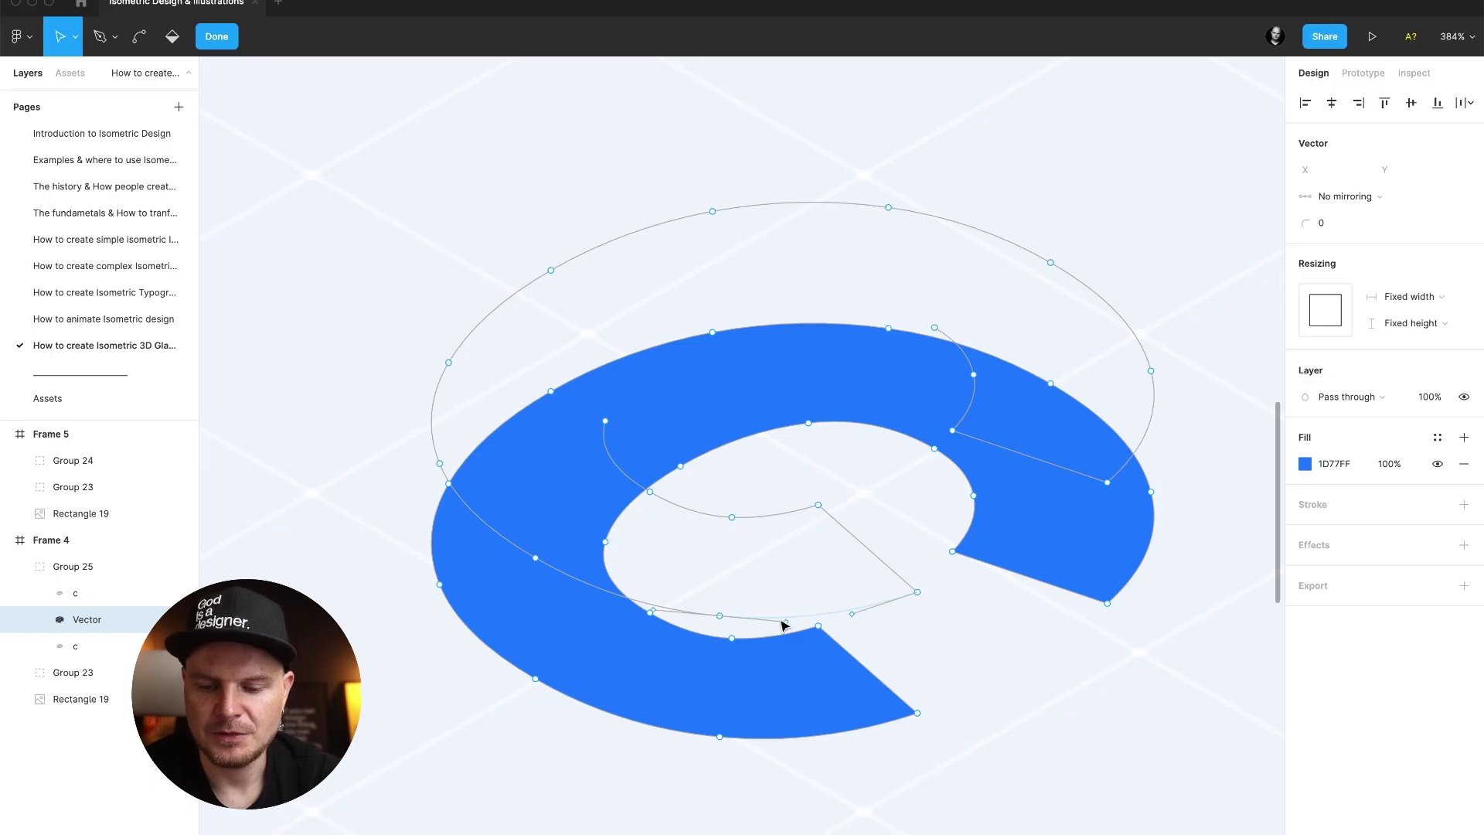
left_click(782, 623)
key("Delete")
Draw a vertical Pen line joining the front tip of the lower c outline to the matching tip of the upper outline.
scroll(946, 687, "up", 5)
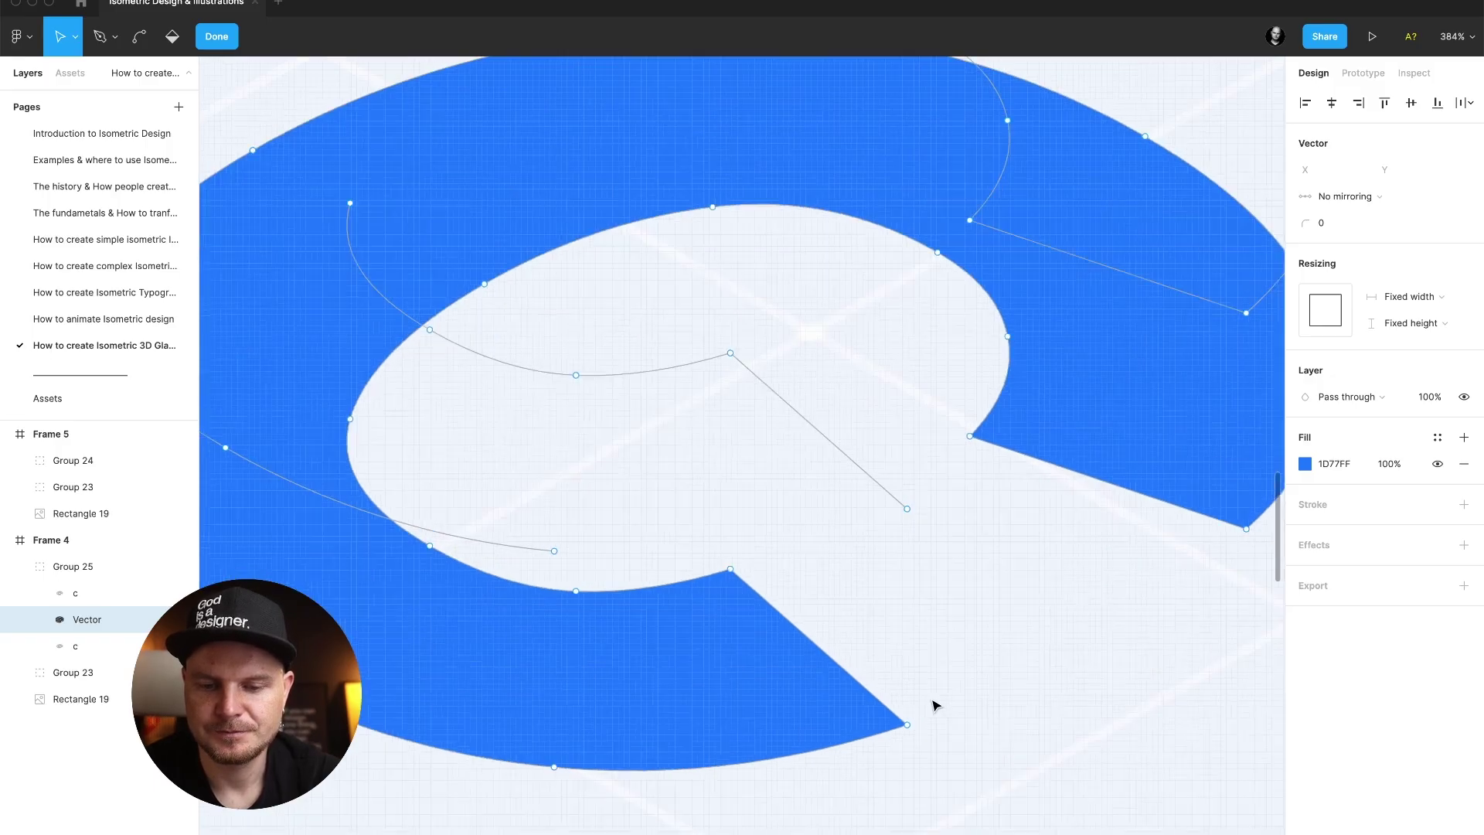
key("p")
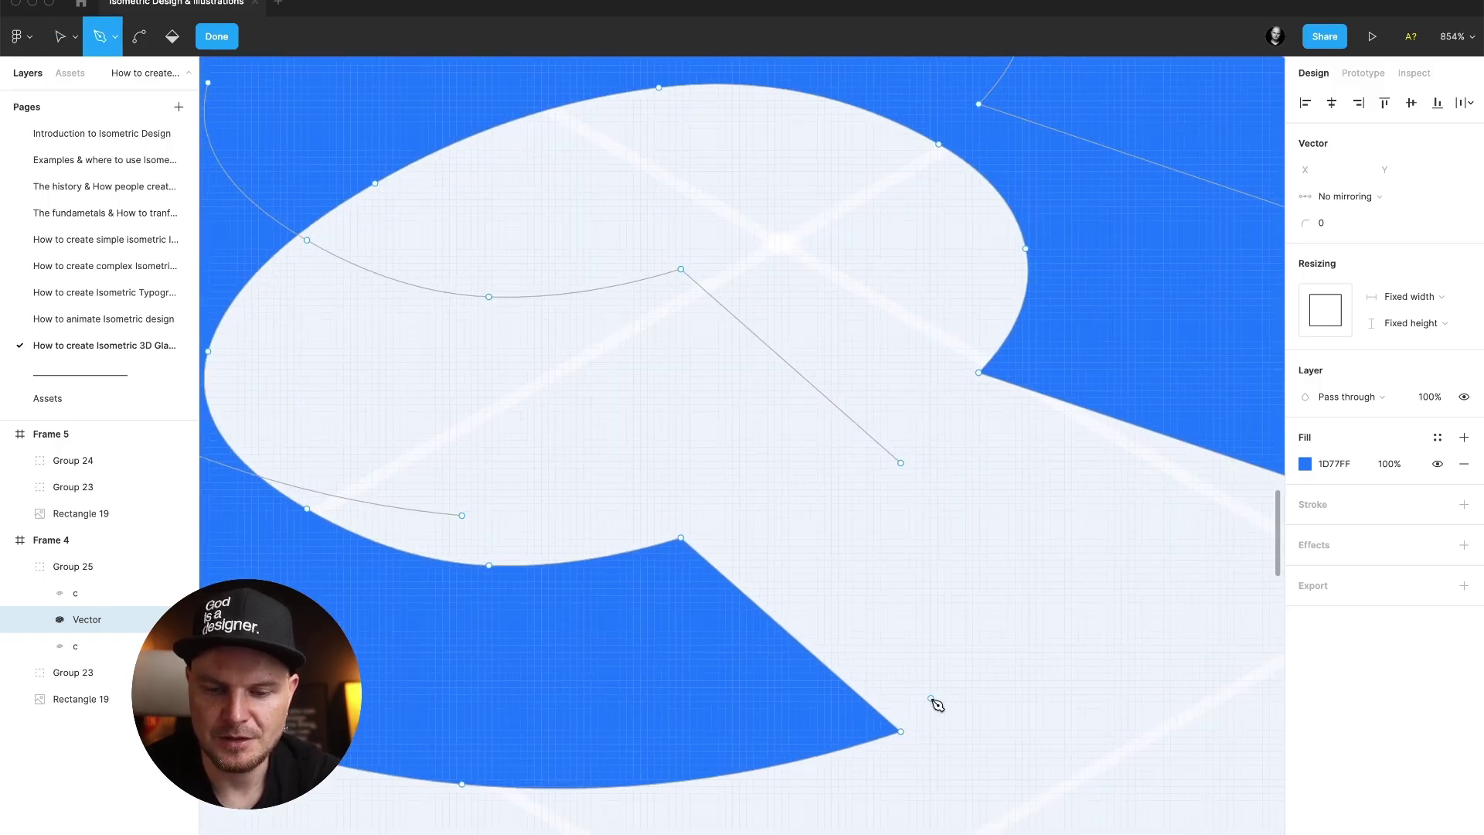
left_click(902, 731)
left_click(903, 463)
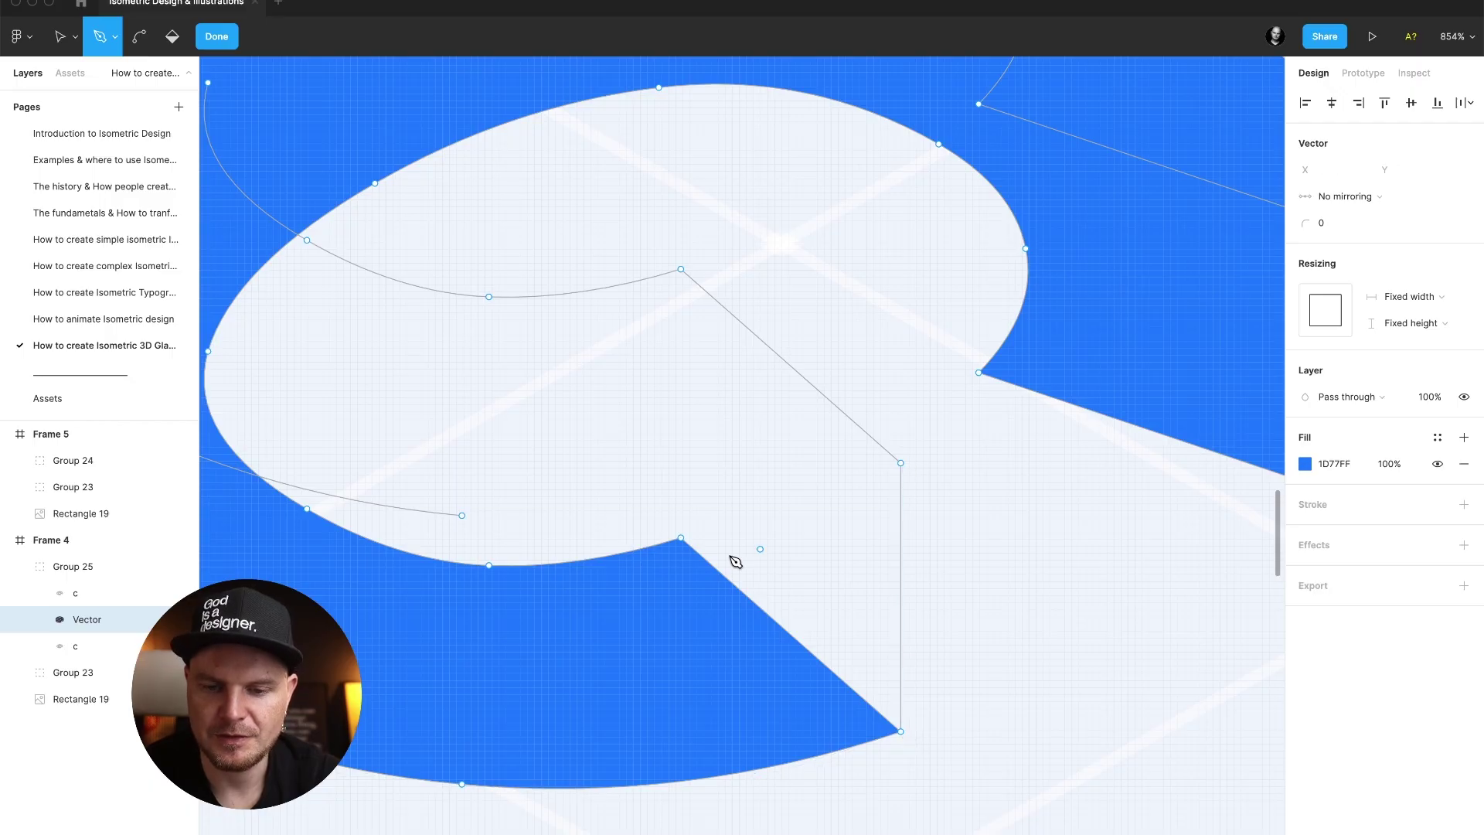
Draw a vertical Pen line joining the leftmost points of the lower and upper outer curves.
scroll(732, 564, "down", 6)
scroll(459, 507, "up", 7)
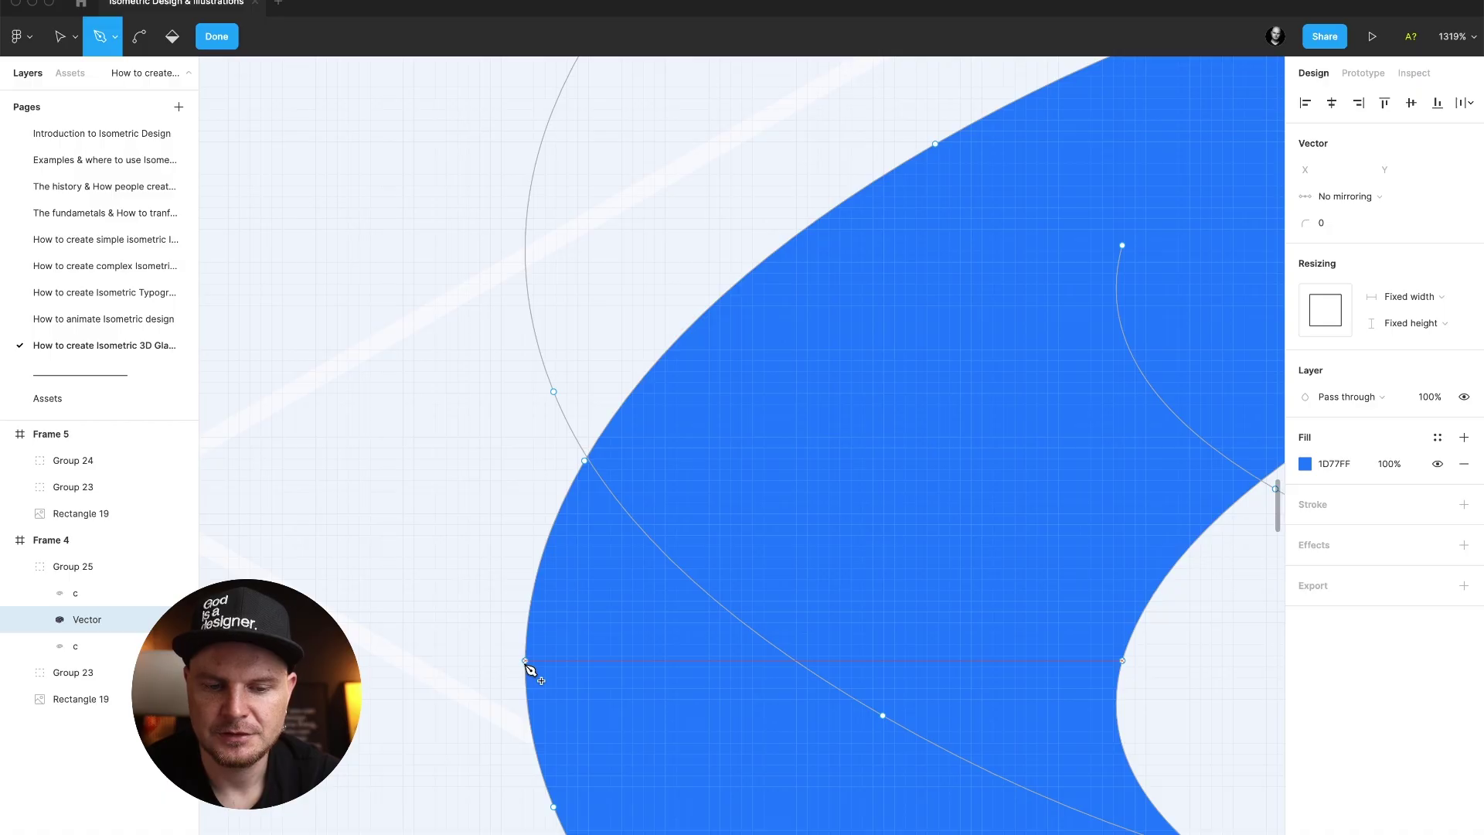
left_click(526, 672)
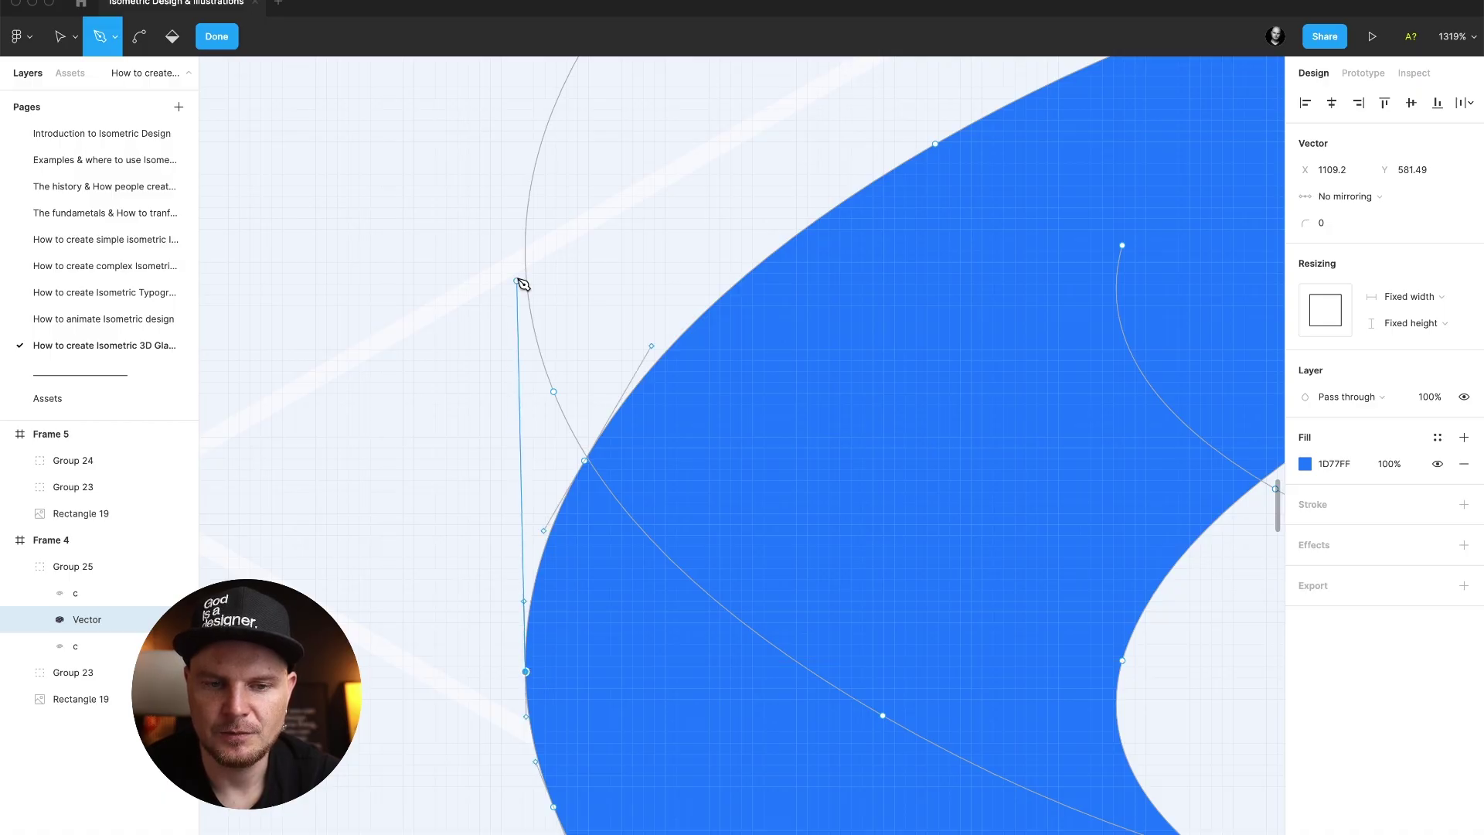
left_click(526, 243)
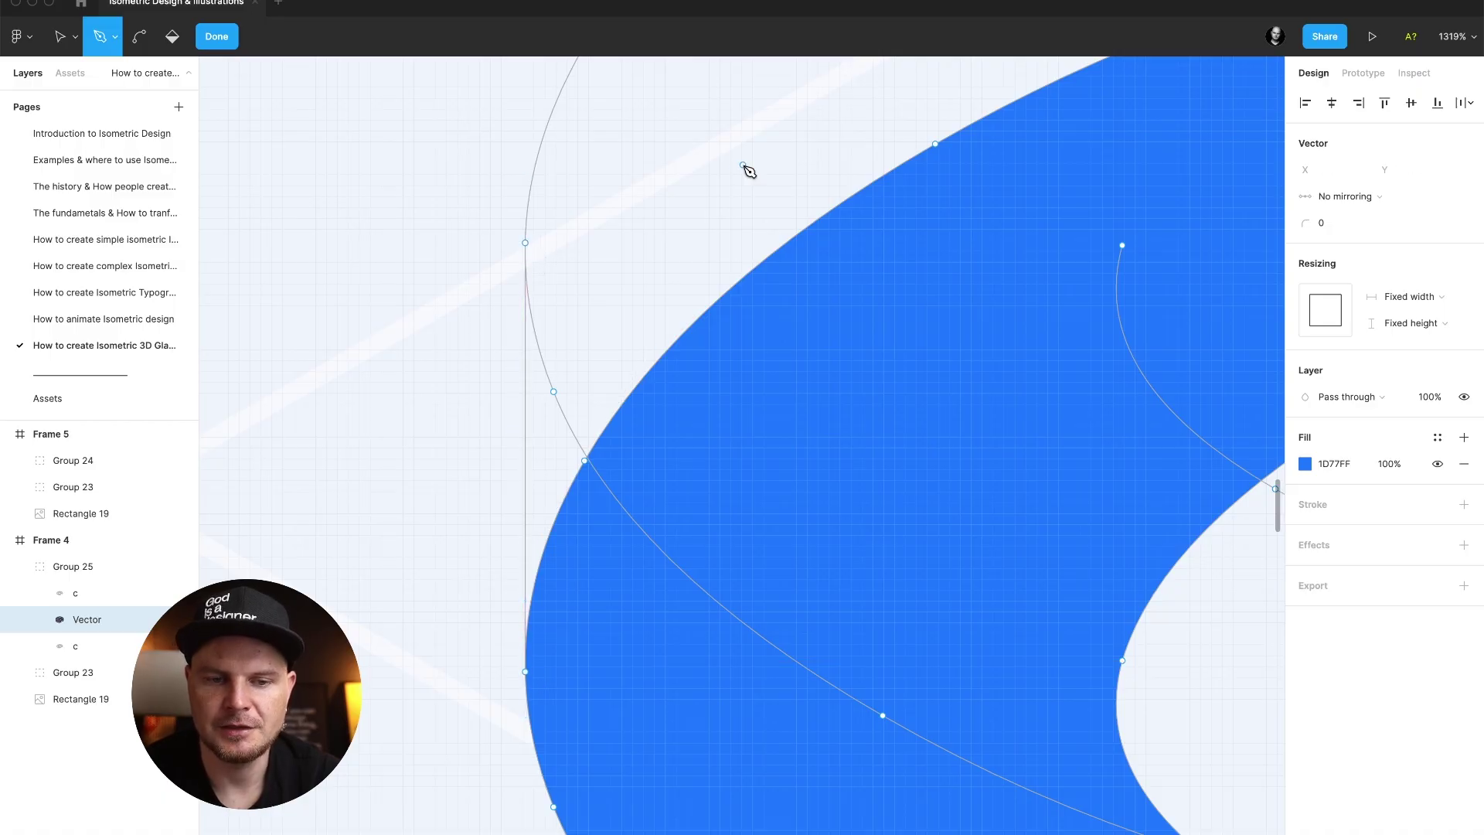
Draw a vertical Pen line joining the inner corners of the upper and lower outlines at the c's right-hand end, redoing the first attempt.
scroll(748, 170, "down", 5)
scroll(881, 275, "up", 5)
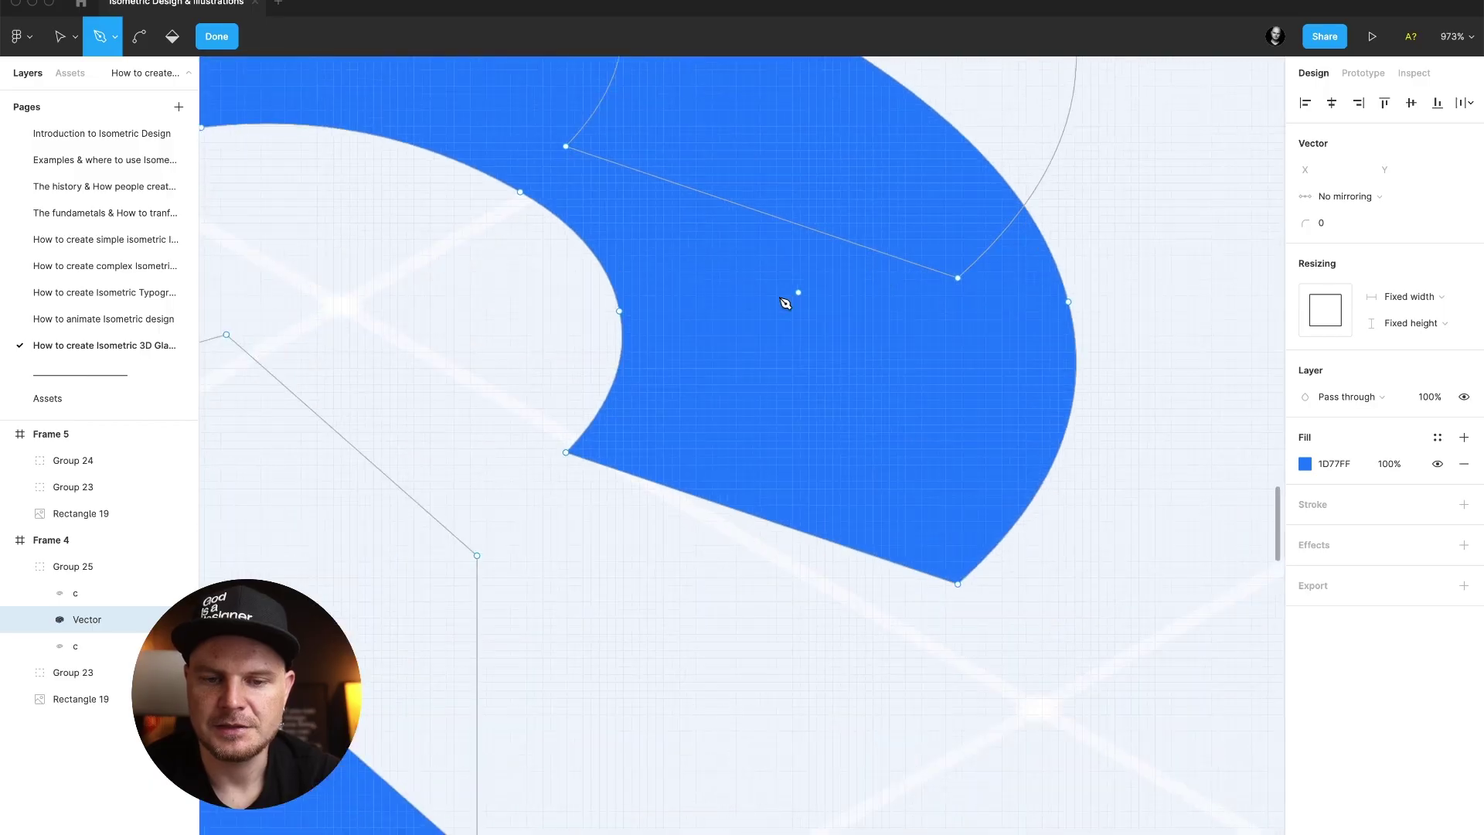
left_click(601, 367)
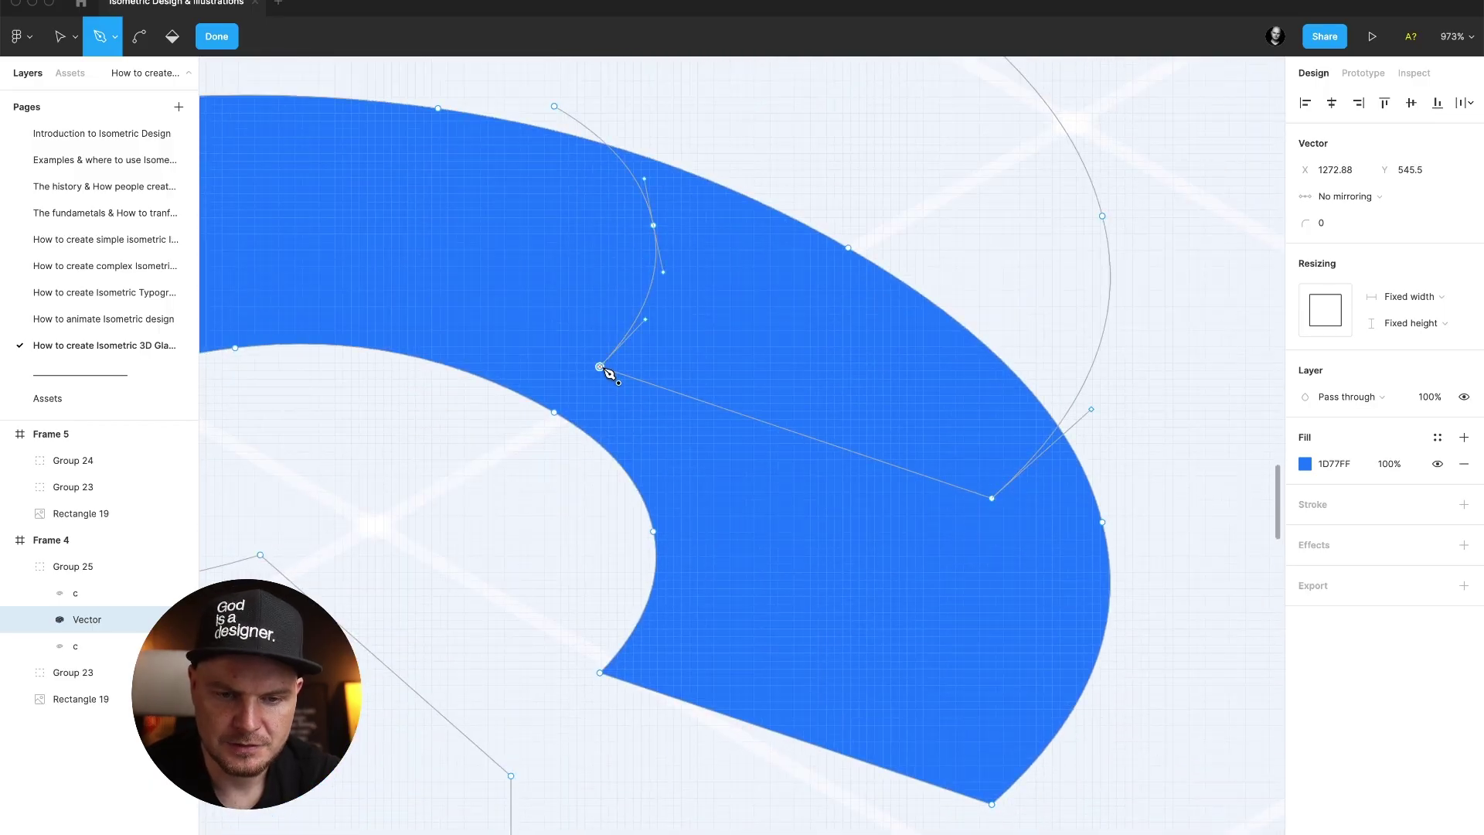
left_click(602, 672)
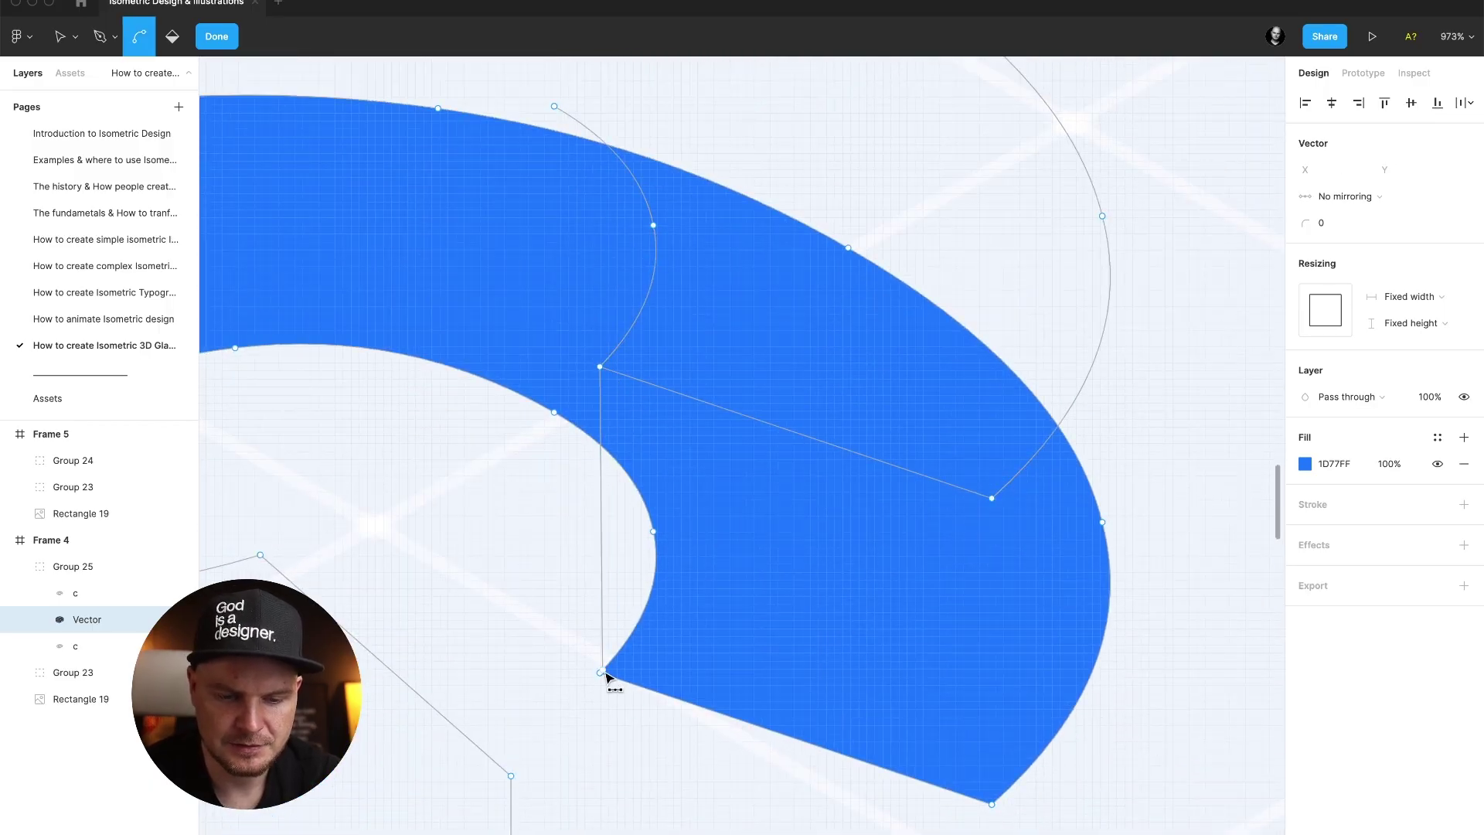
key("super+z")
left_click(601, 672)
scroll(814, 633, "down", 3)
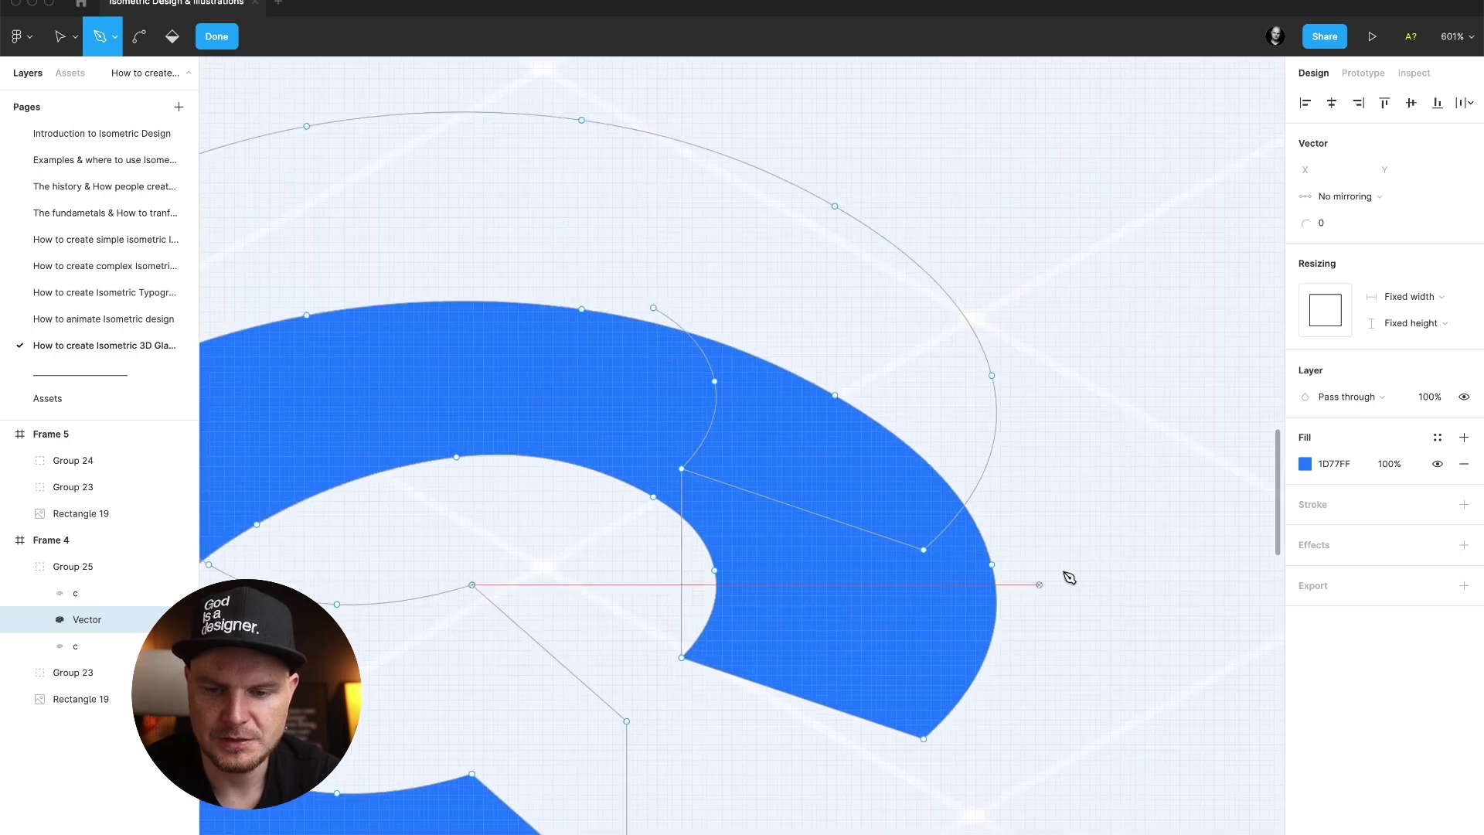
Draw a vertical Pen line joining the rightmost points of the upper and lower outer curves.
scroll(1020, 587, "up", 3)
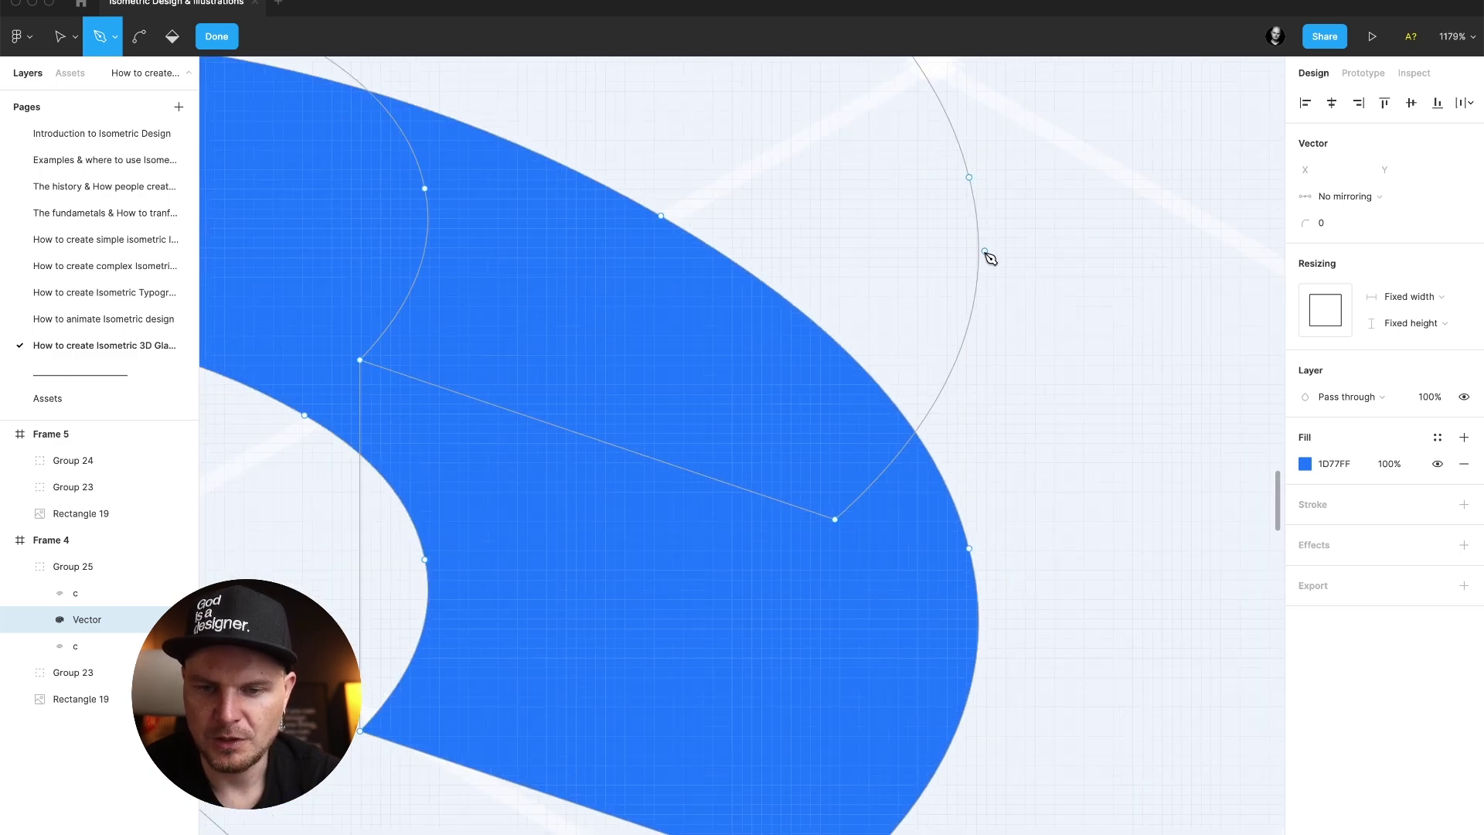
left_click(979, 258)
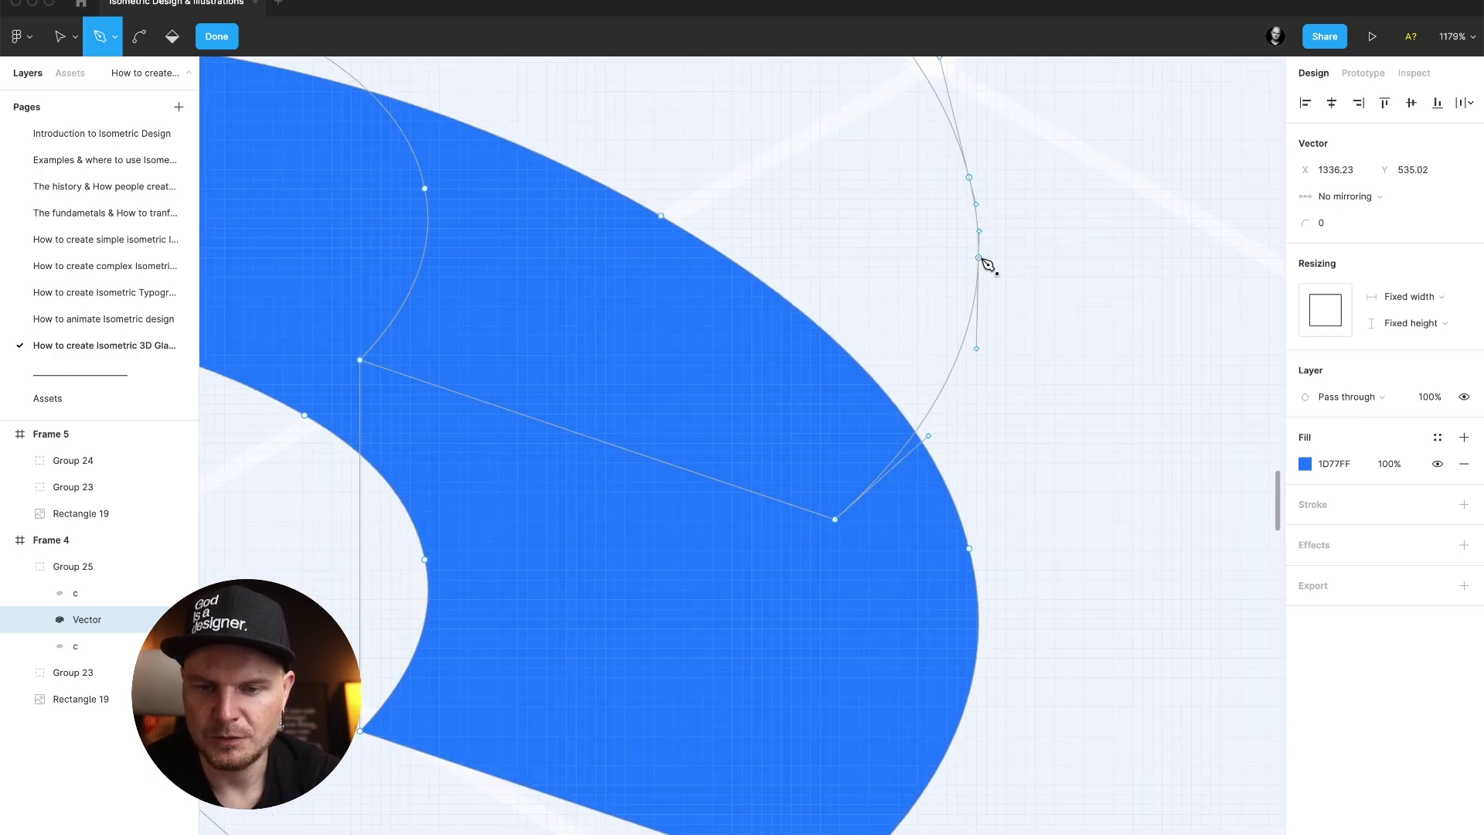
left_click(979, 623)
scroll(834, 657, "down", 5)
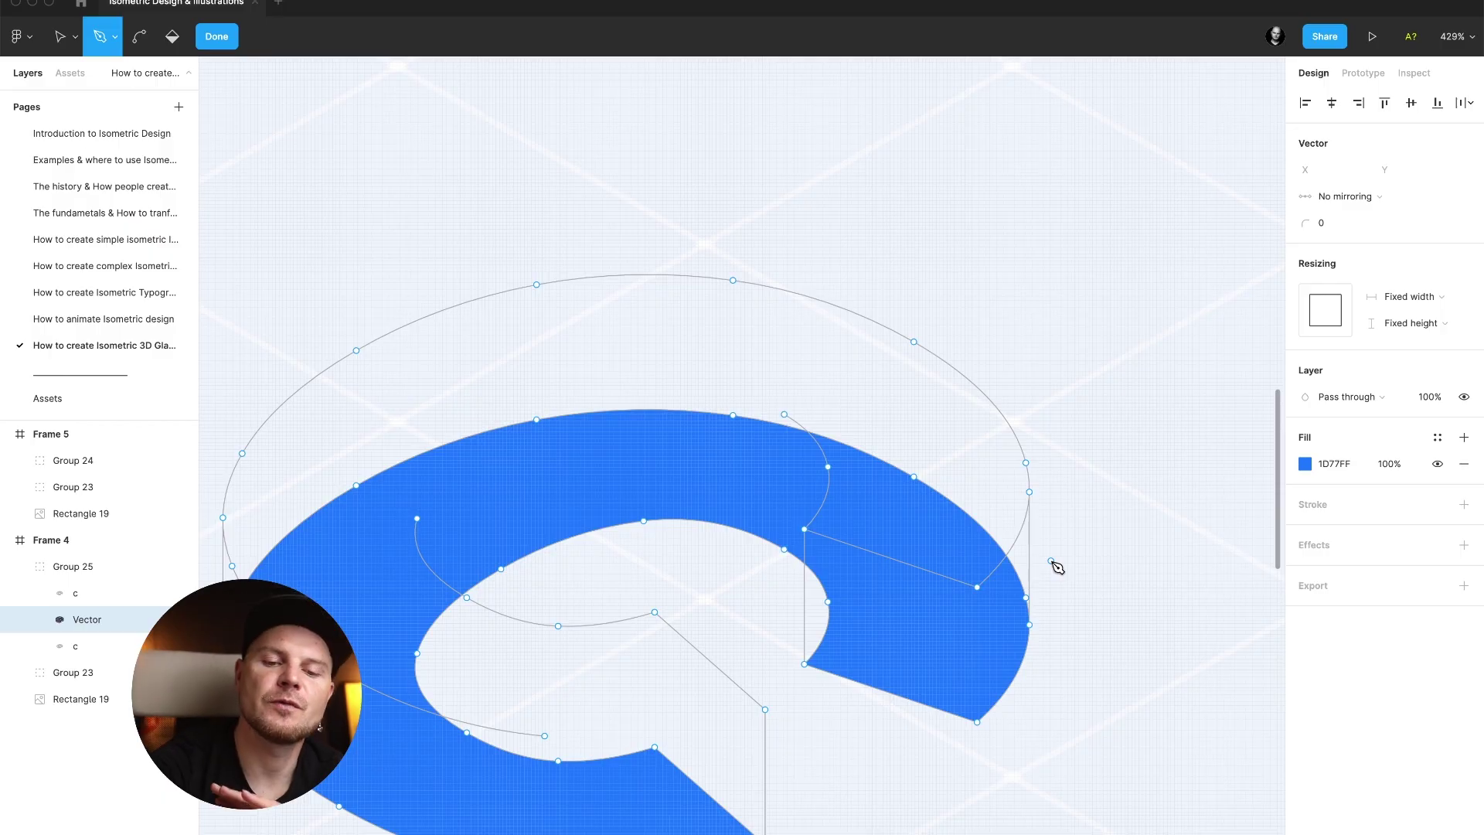
scroll(1071, 500, "left", 5)
scroll(1071, 500, "down", 3)
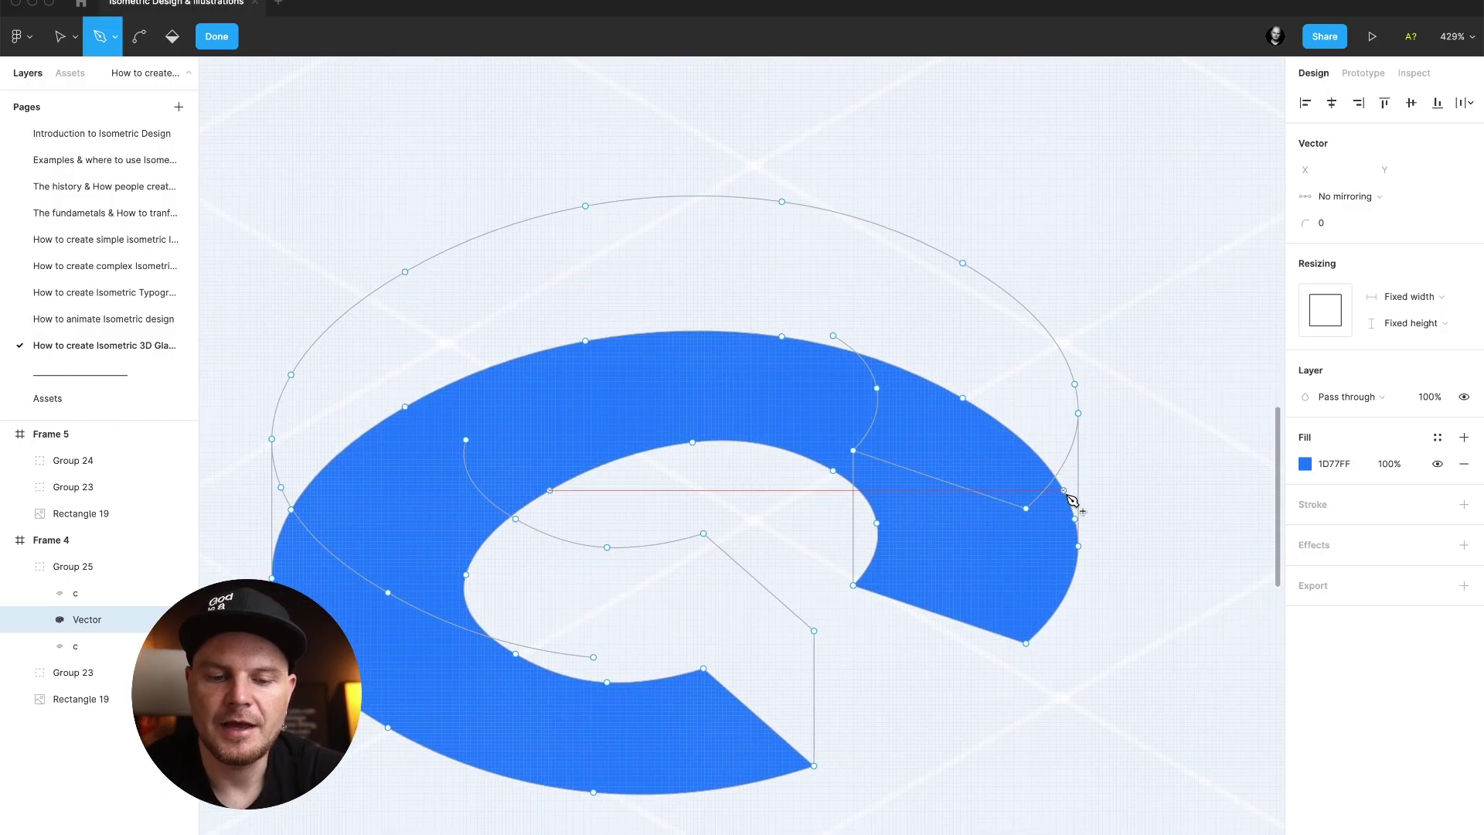
Add a Pen point where the upper outline's inner curve crosses the lower outline's inner curve, and end the path there.
scroll(540, 496, "up", 10)
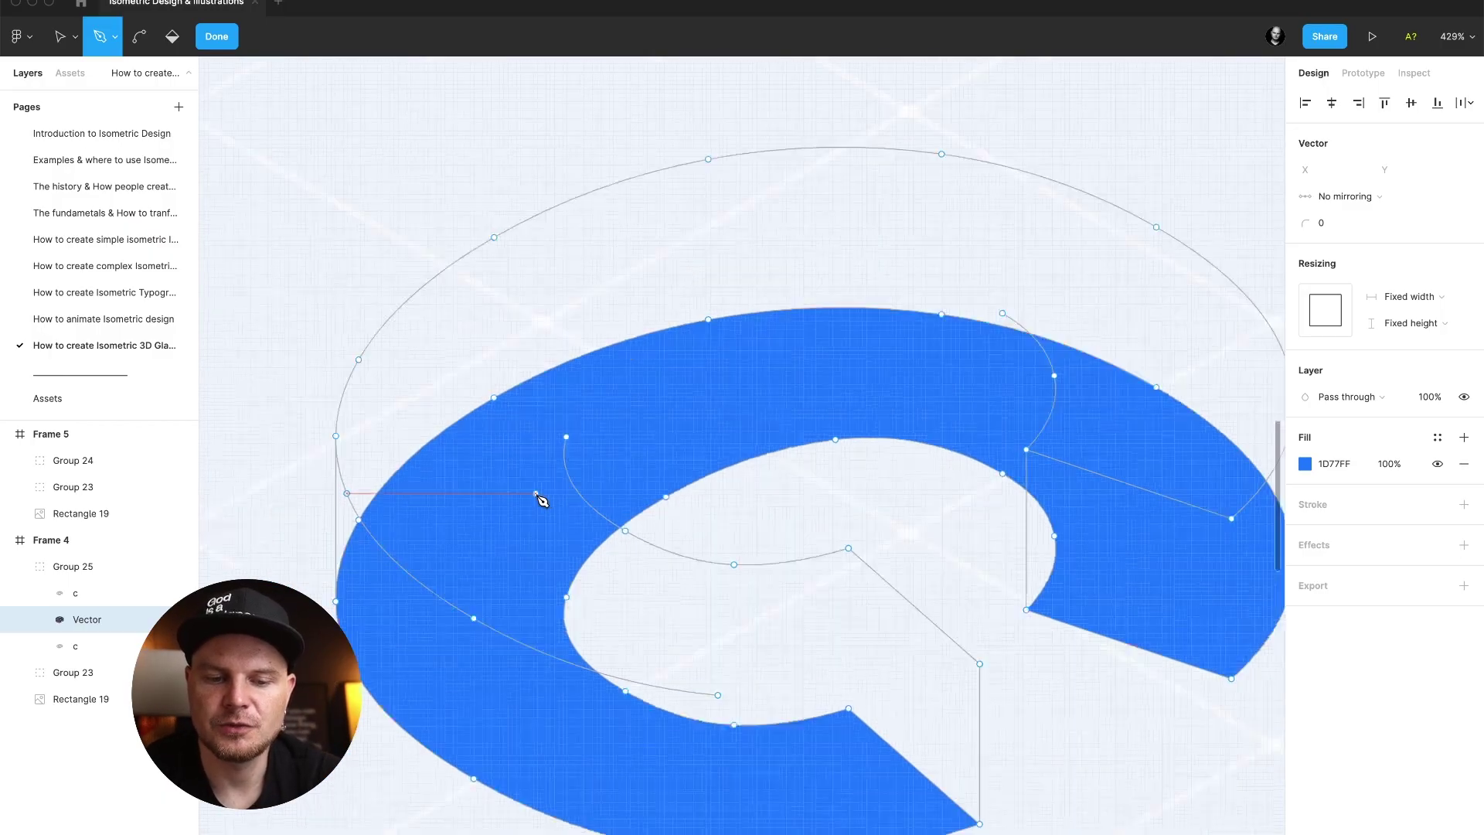
left_click(724, 586)
scroll(730, 591, "down", 10)
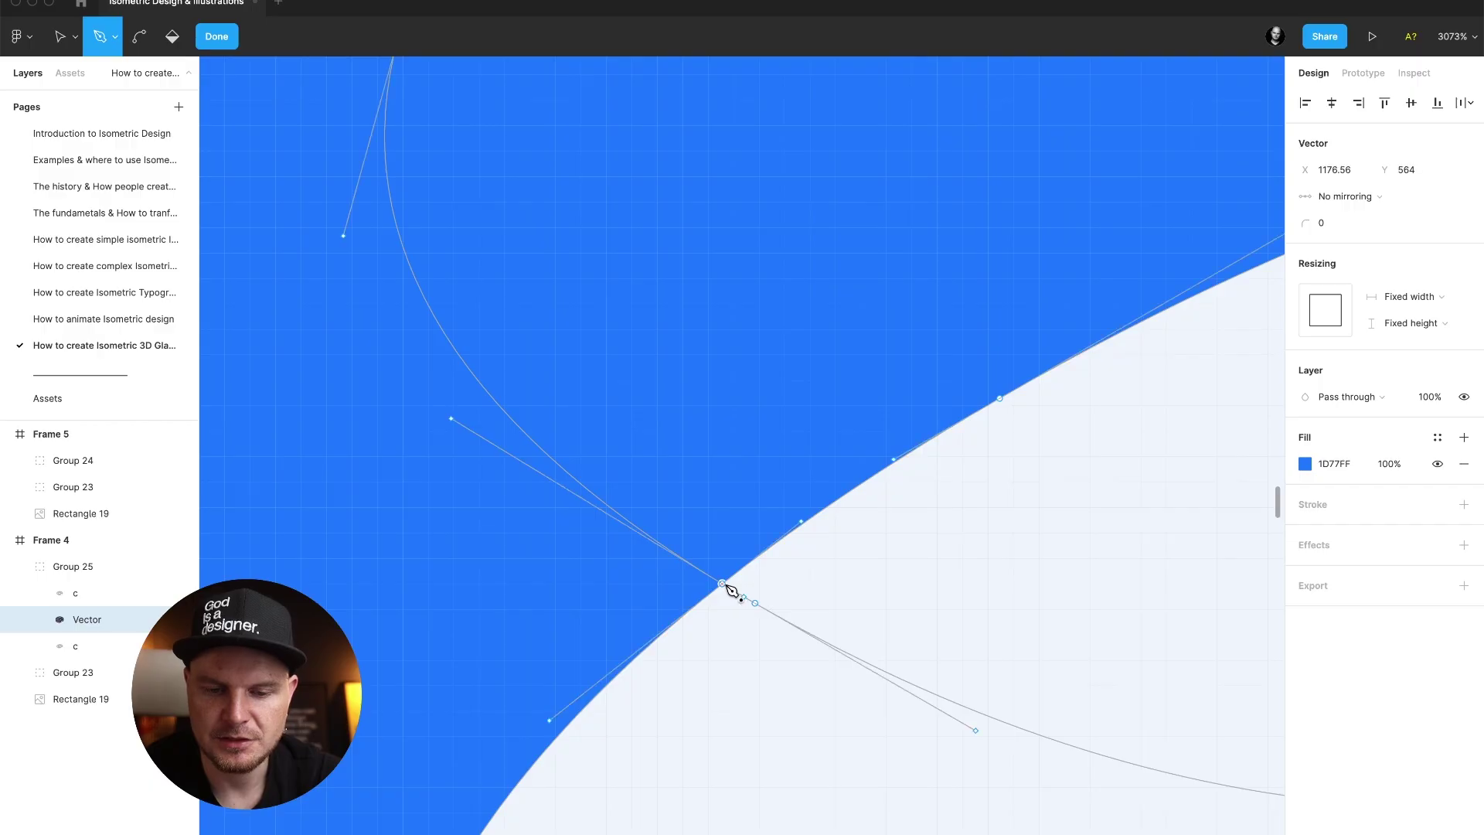
scroll(917, 576, "right", 2)
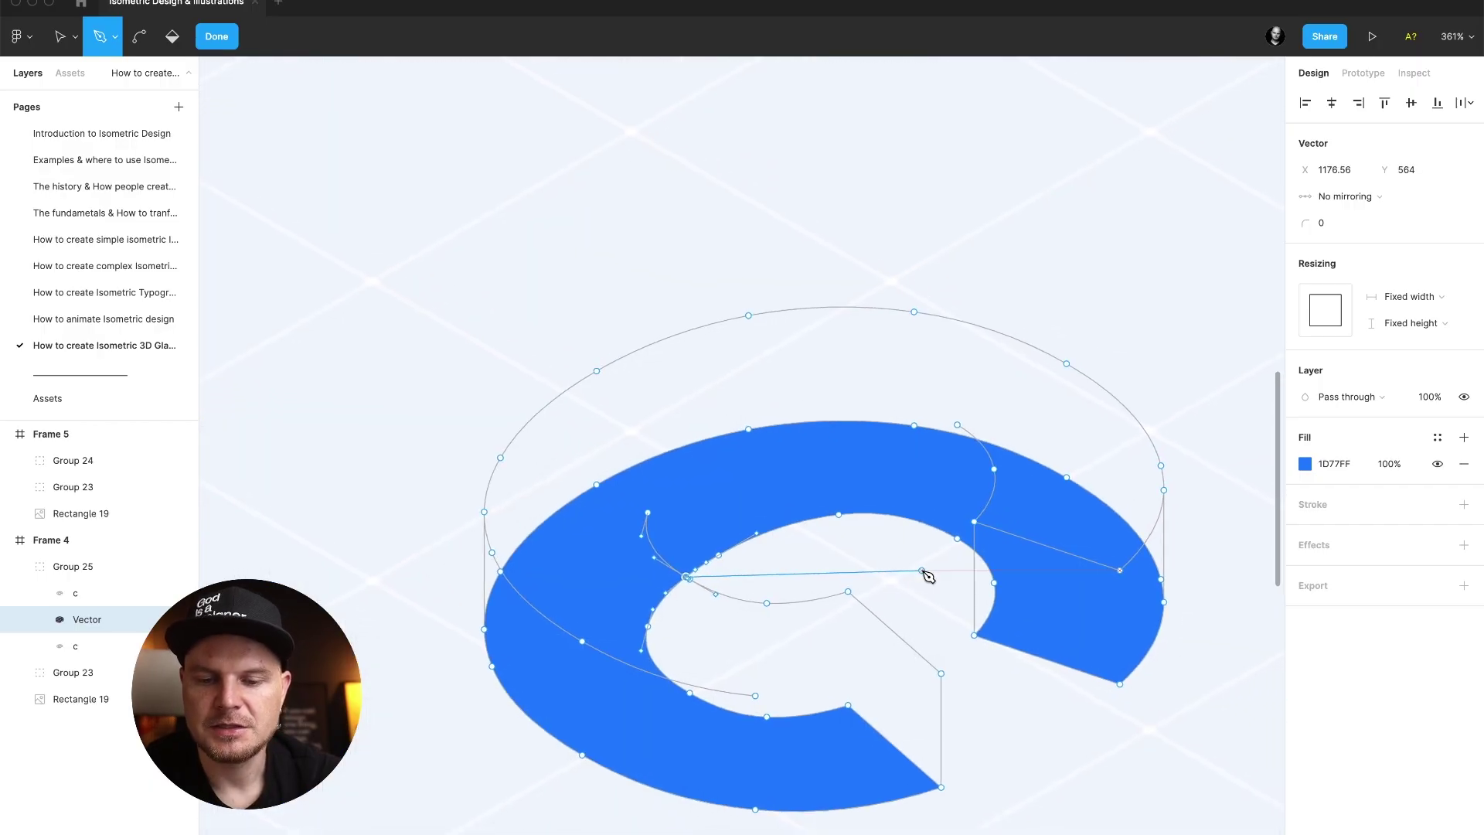
key("Escape")
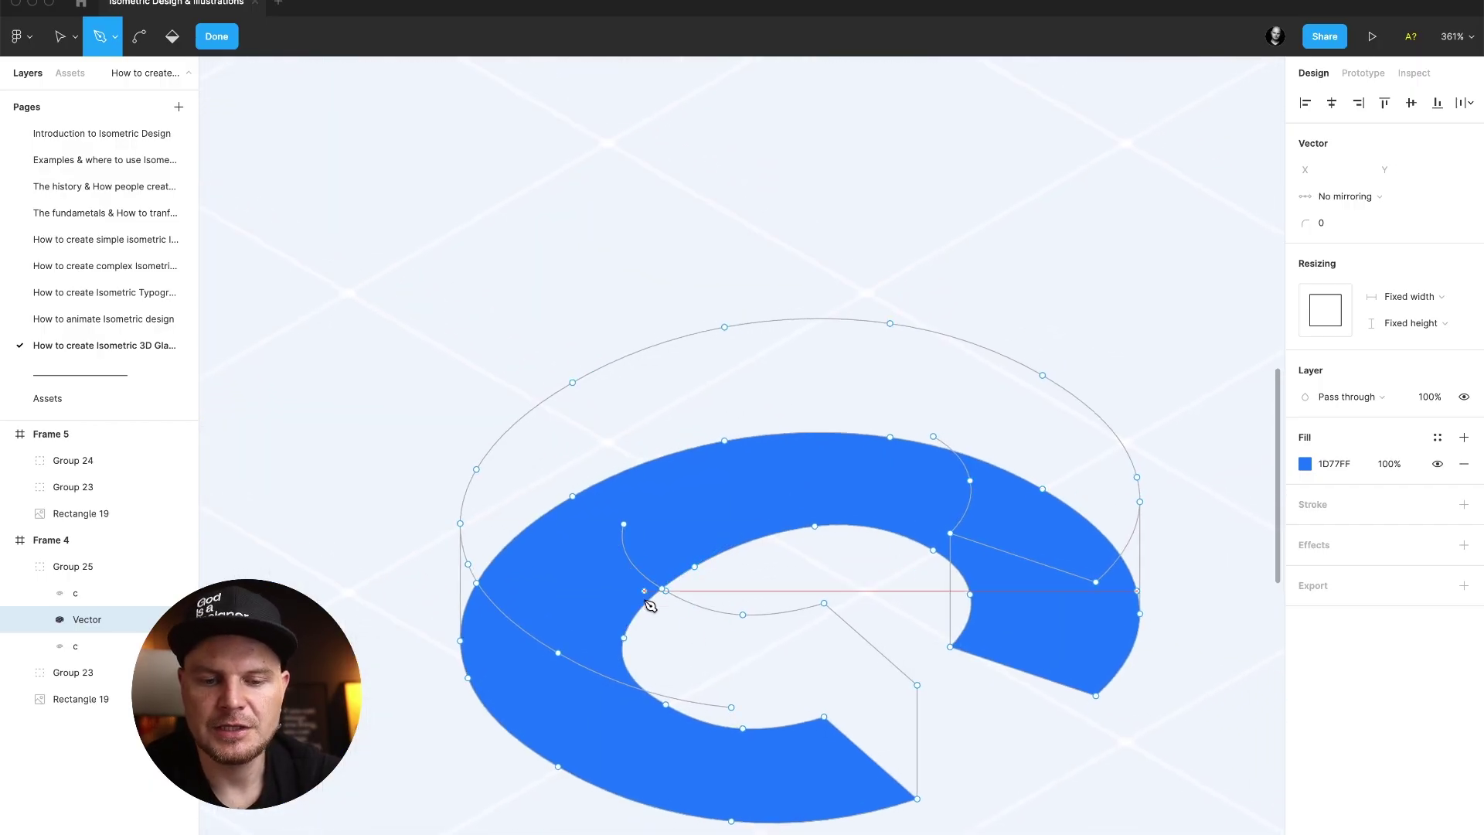
Delete the upper outline's inner-curve segment to the left of the new crossing point.
scroll(672, 577, "up", 5)
scroll(673, 577, "down", 6)
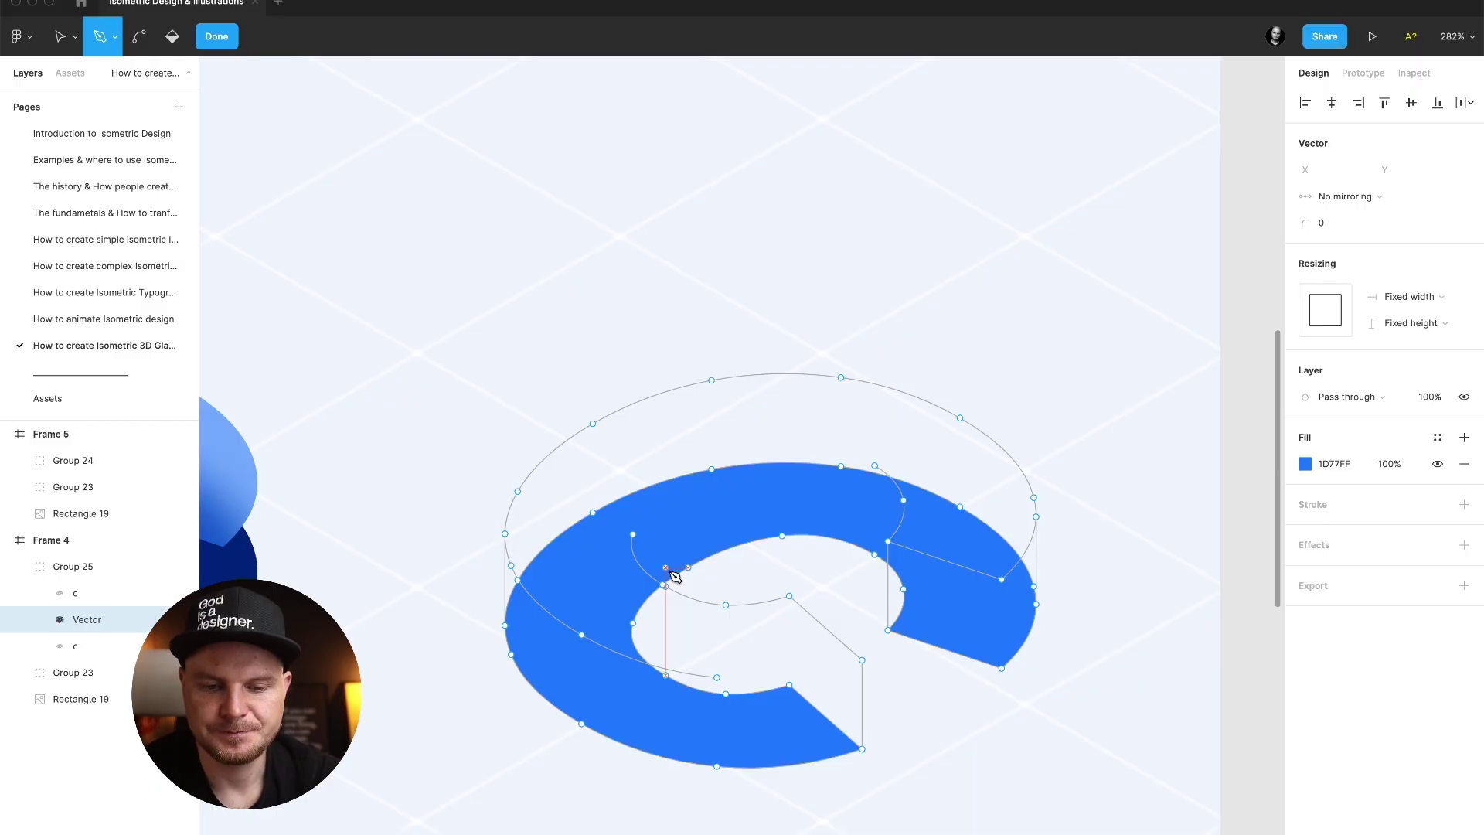
key("v")
scroll(734, 568, "up", 4)
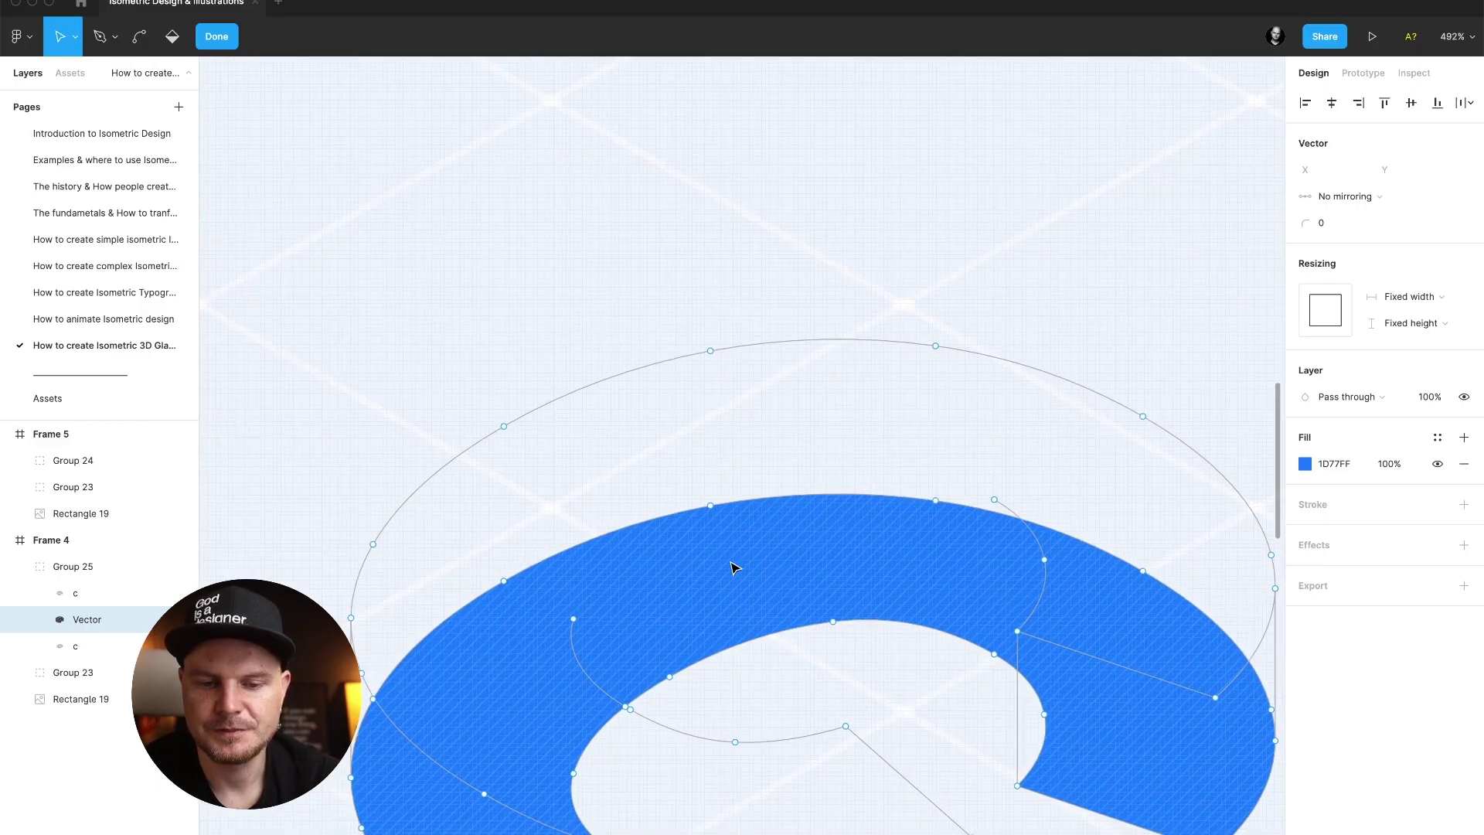
scroll(732, 560, "down", 5)
scroll(733, 560, "right", 2)
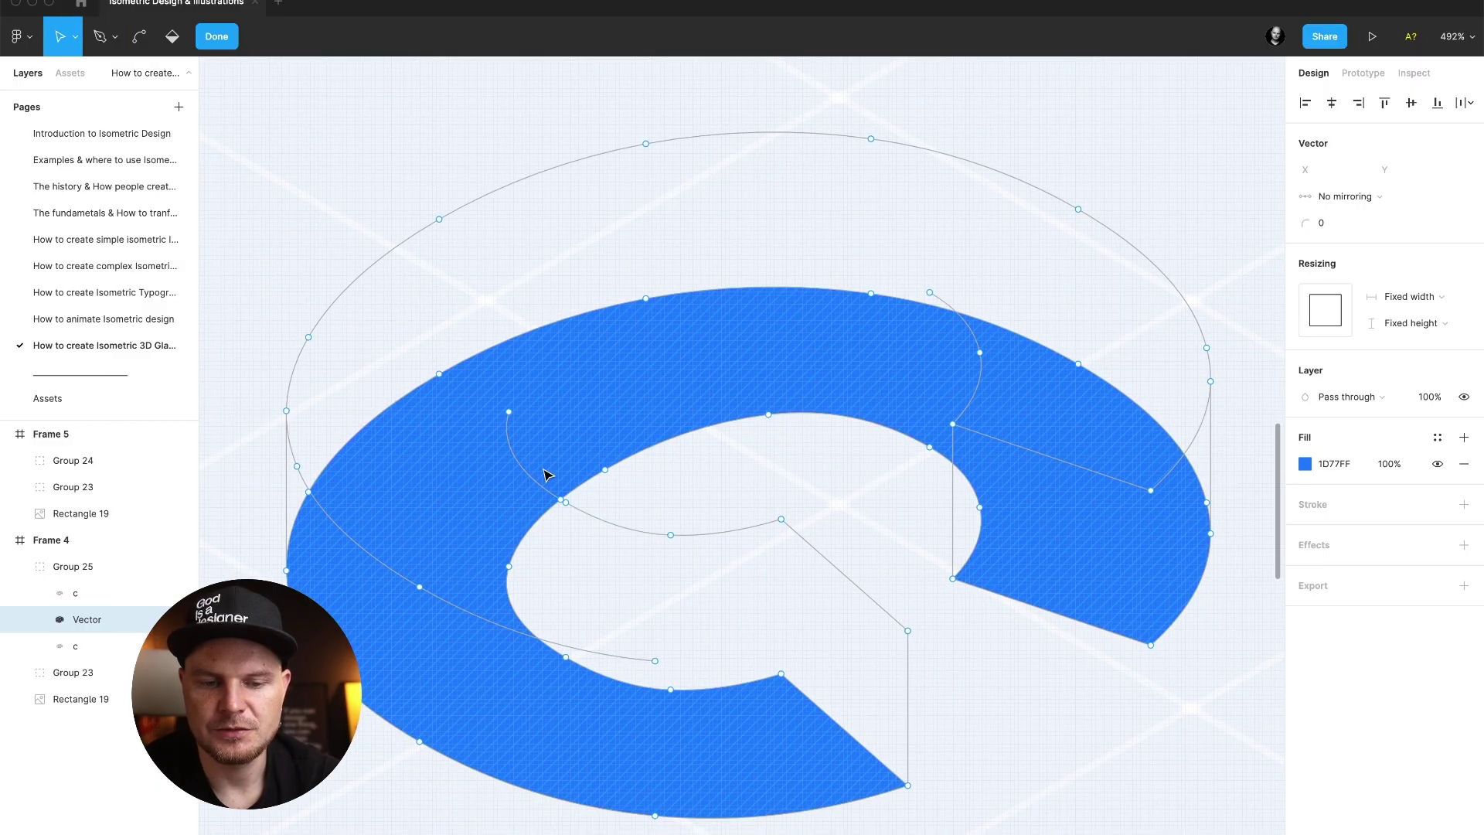
key("Delete")
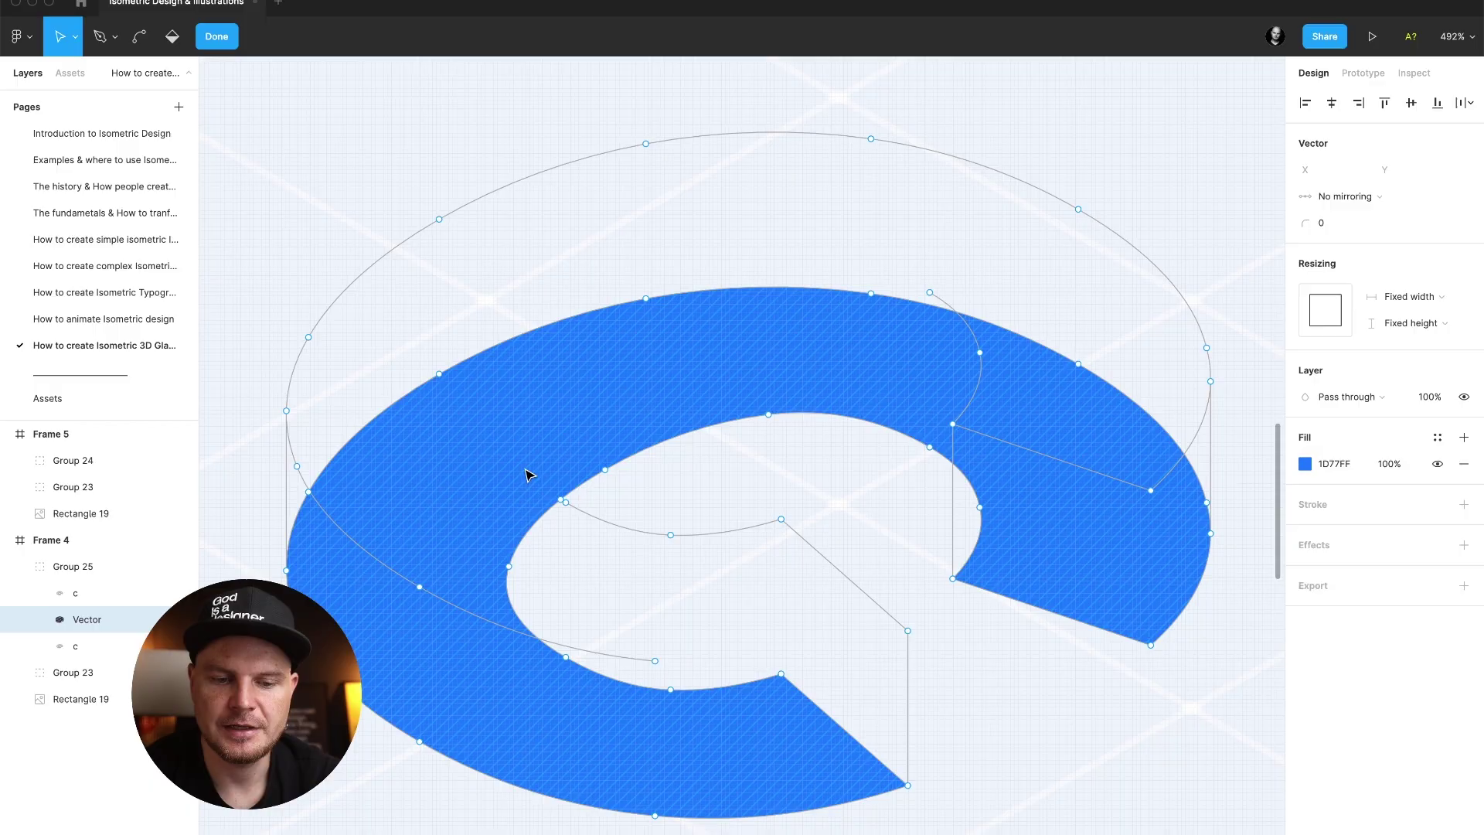
Delete the remaining lower-left segments of the upper outline's outer curve that run across the lower c.
left_click(489, 615)
key("Delete")
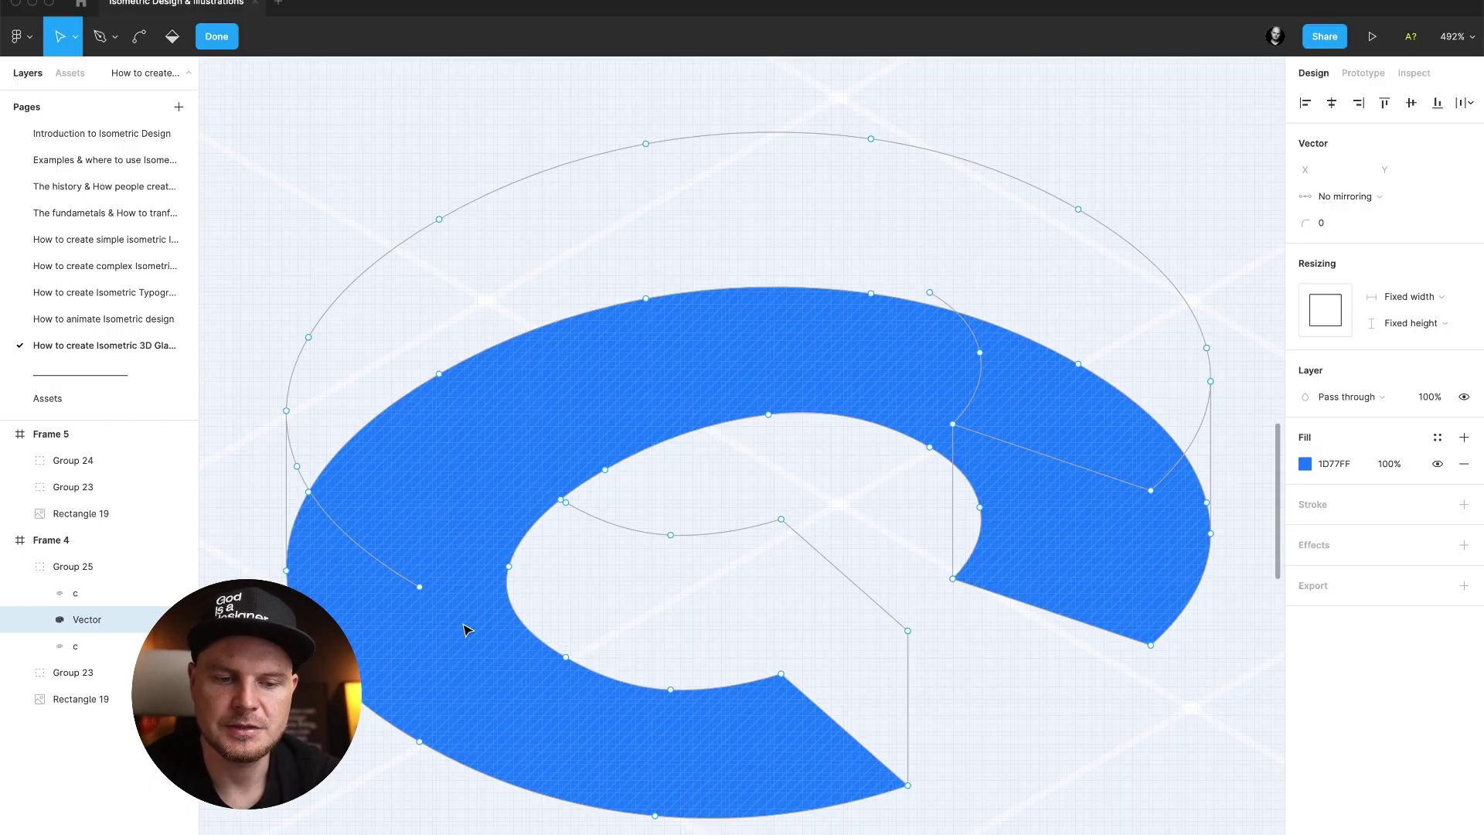
left_click(379, 557)
key("Delete")
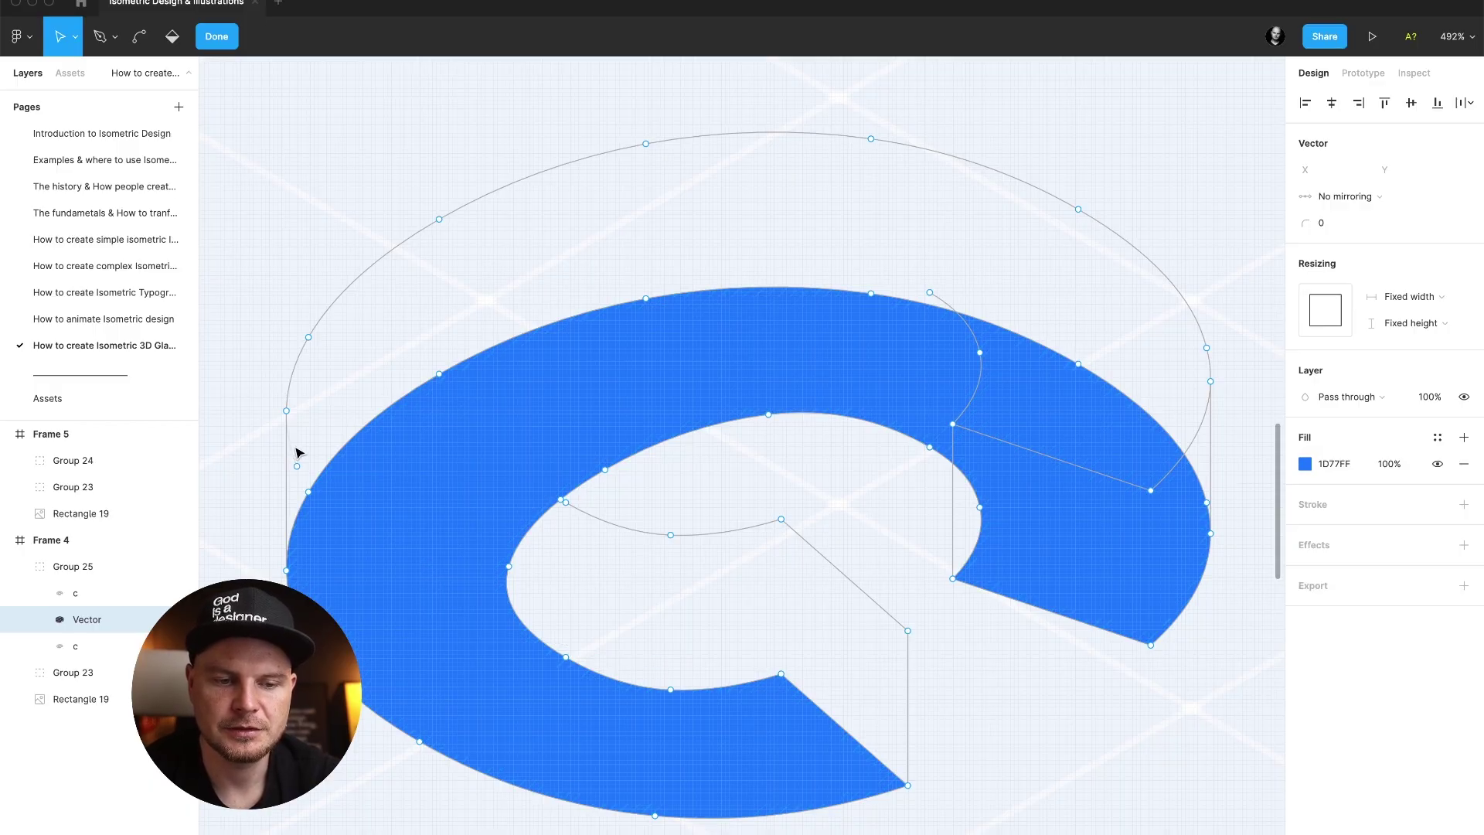
Delete the lower outline's outer-curve segments just above its leftmost point, inside the left vertical edge.
left_click(334, 468)
key("Delete")
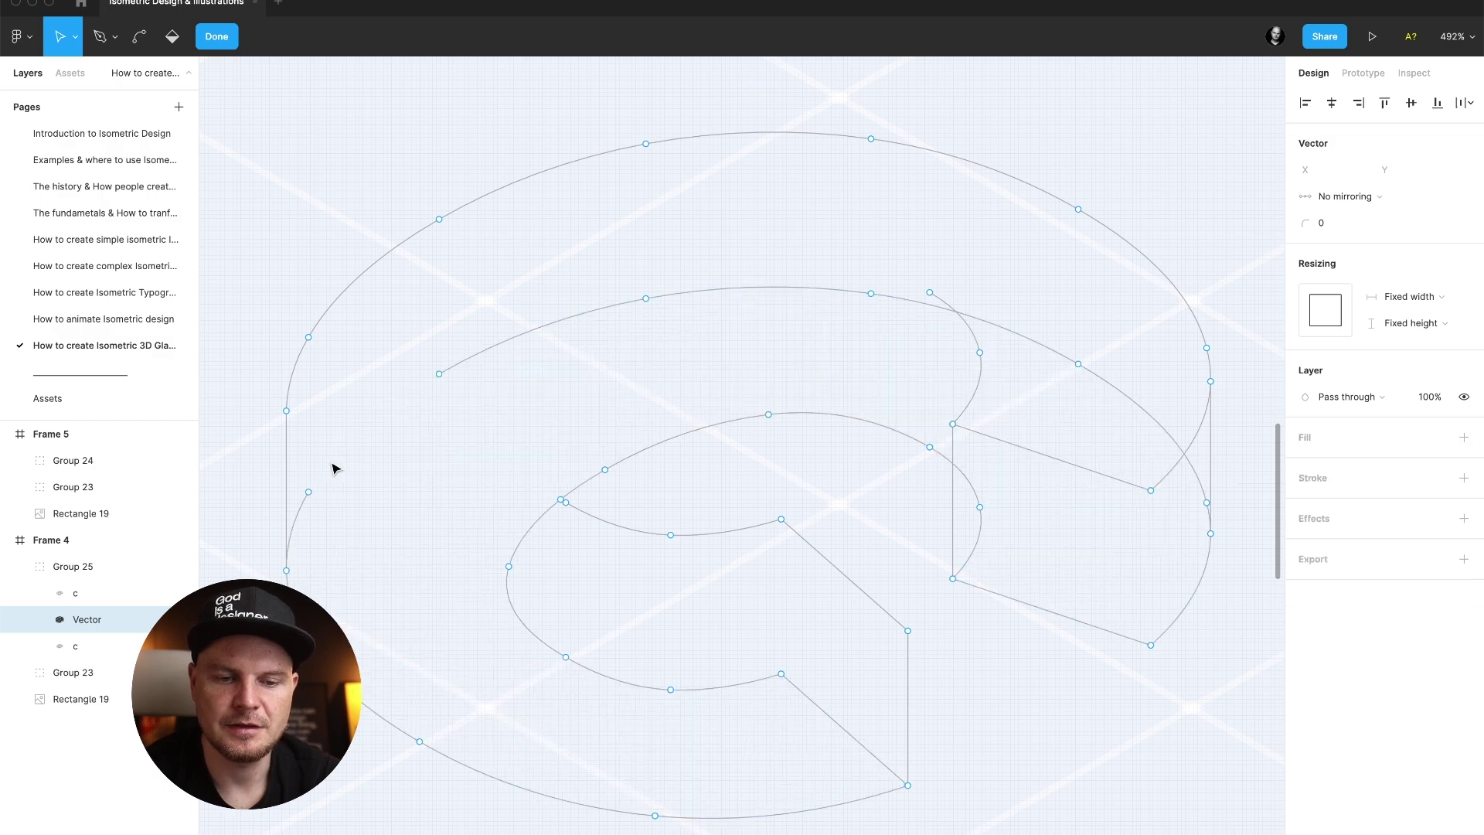
left_click(308, 513)
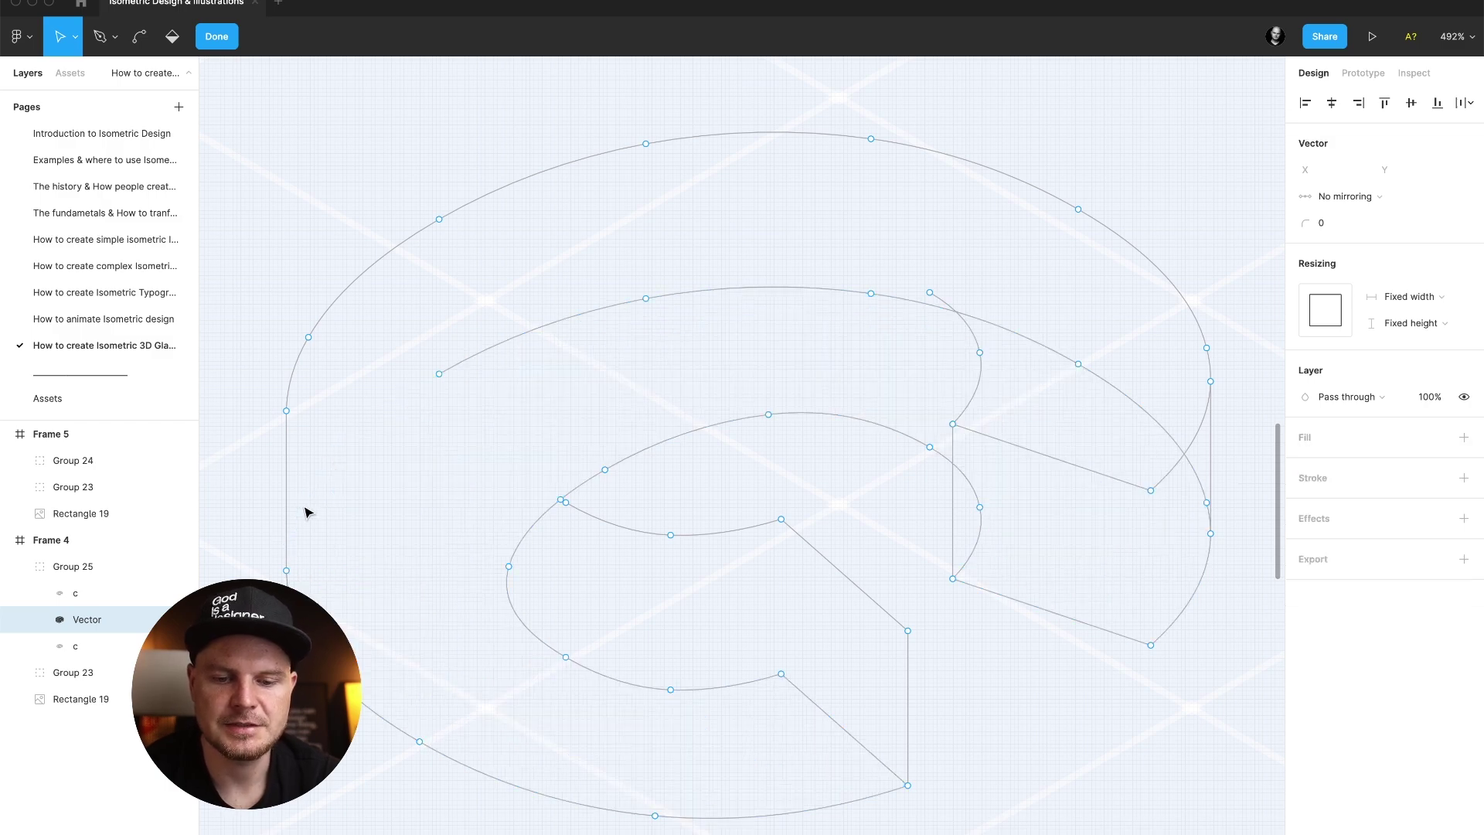
Delete the lower outline's diagonal edge at the front end and the inner-curve segment adjoining it.
left_click(805, 703)
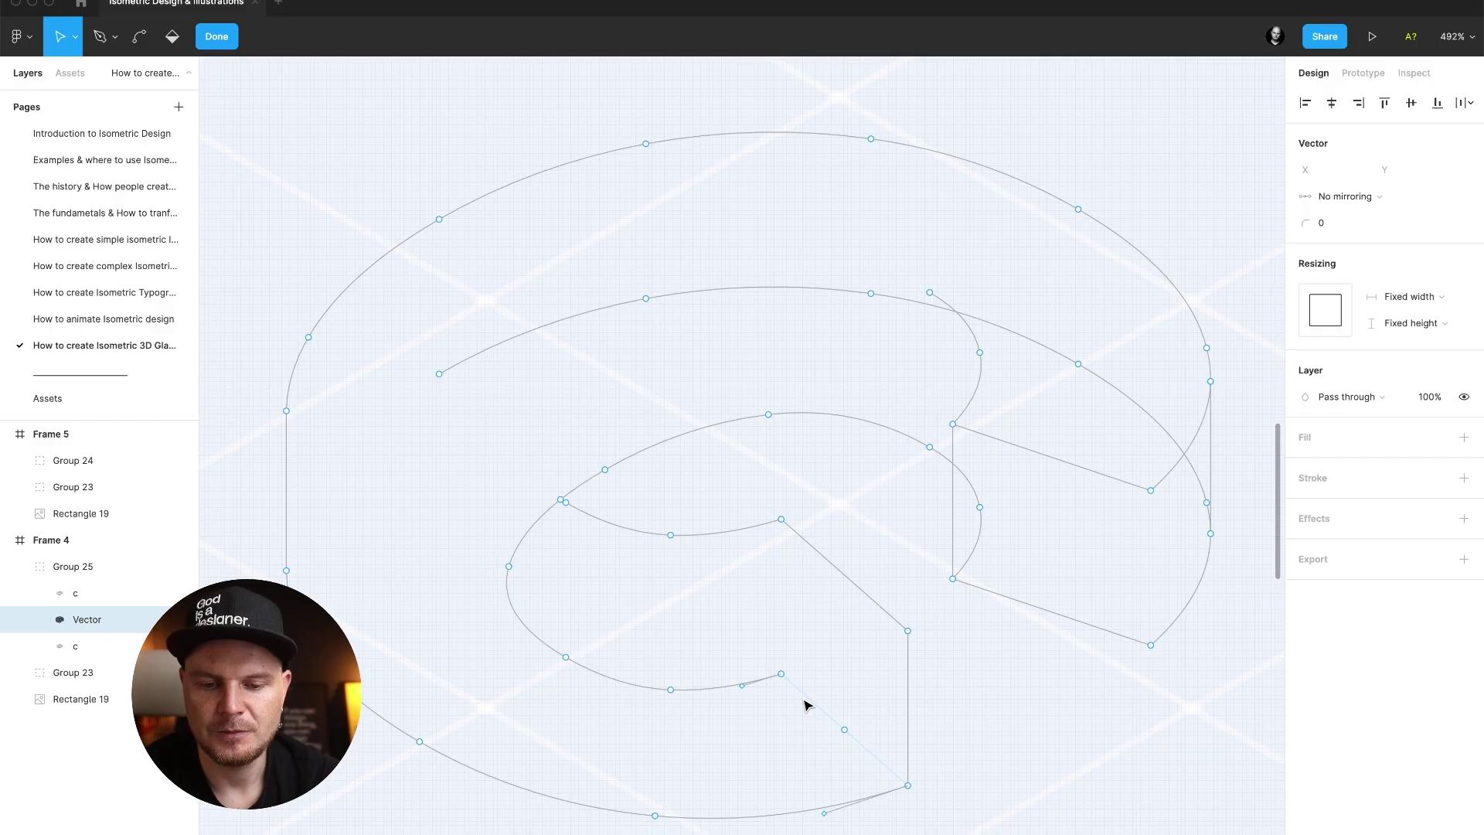
key("Delete")
left_click(754, 680)
key("Delete")
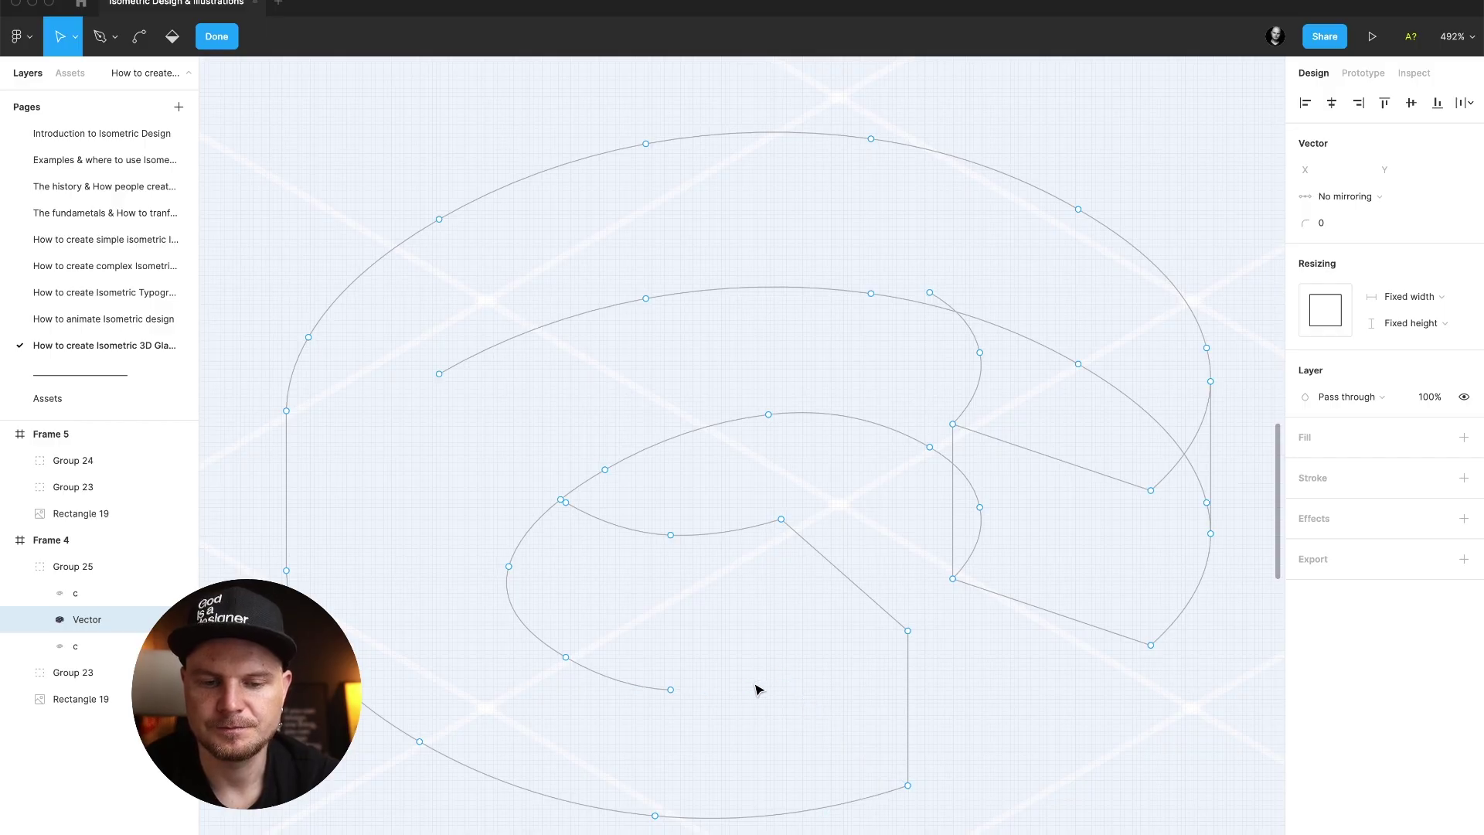
Delete the lower outline's remaining inner-curve segments below the crossing point at the left tip of the opening.
left_click(630, 687)
key("Delete")
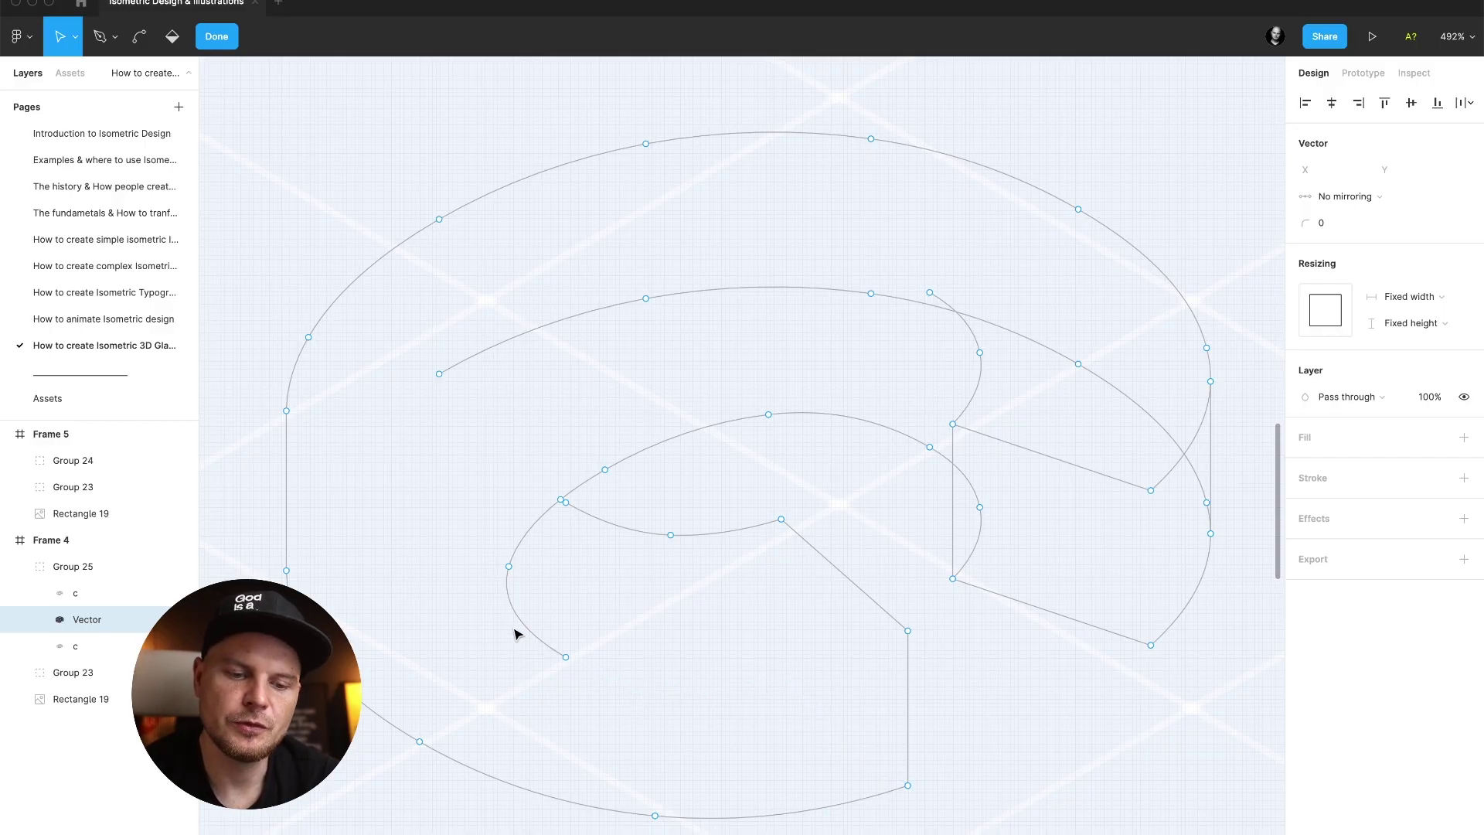
left_click(516, 615)
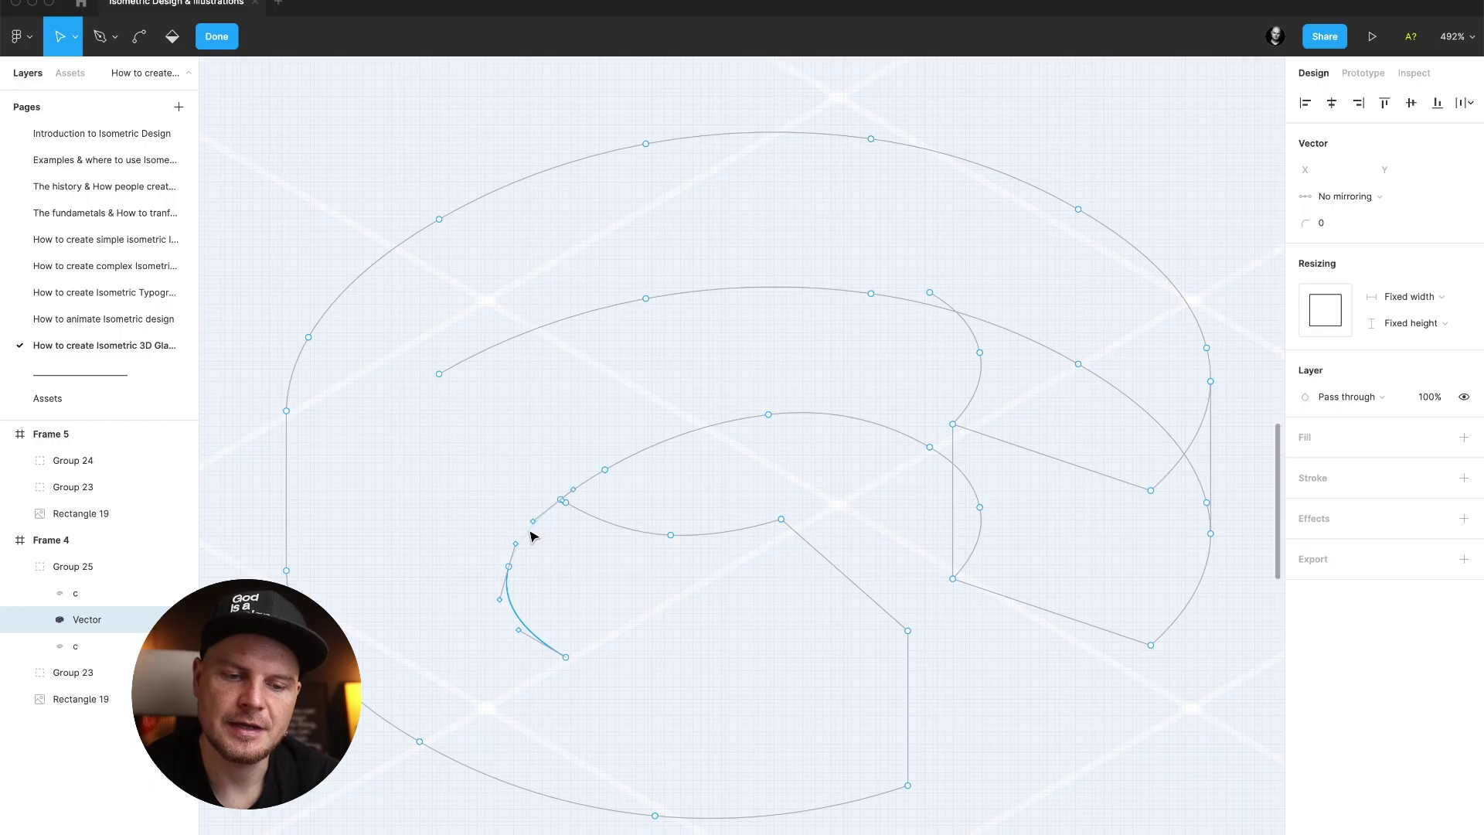
key("Delete")
Delete the three lower-outline outer-curve segments running across the rear of the upper c.
left_click(533, 338)
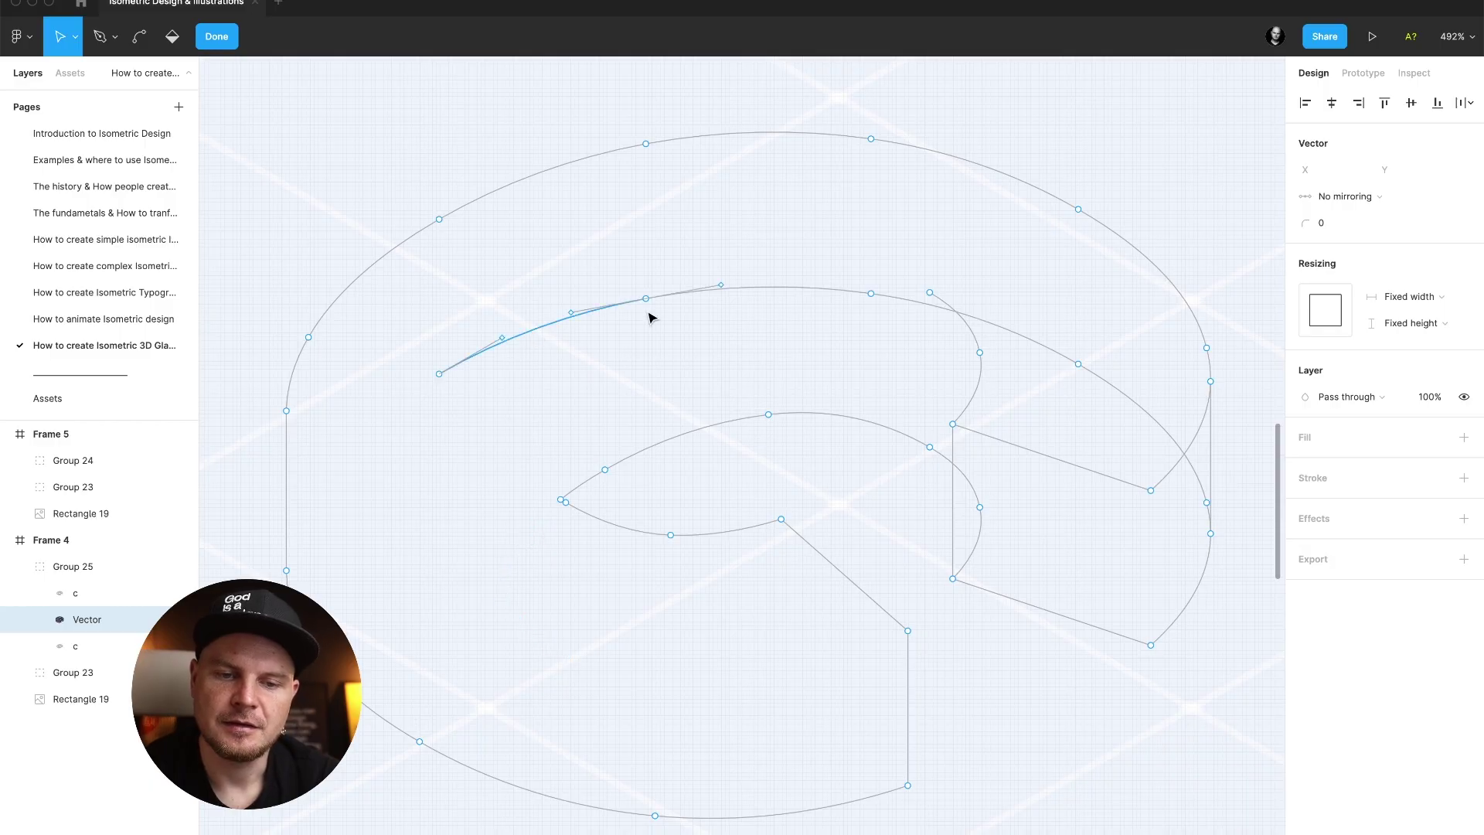
left_click(769, 291, "shift")
left_click(920, 309, "shift")
key("Delete")
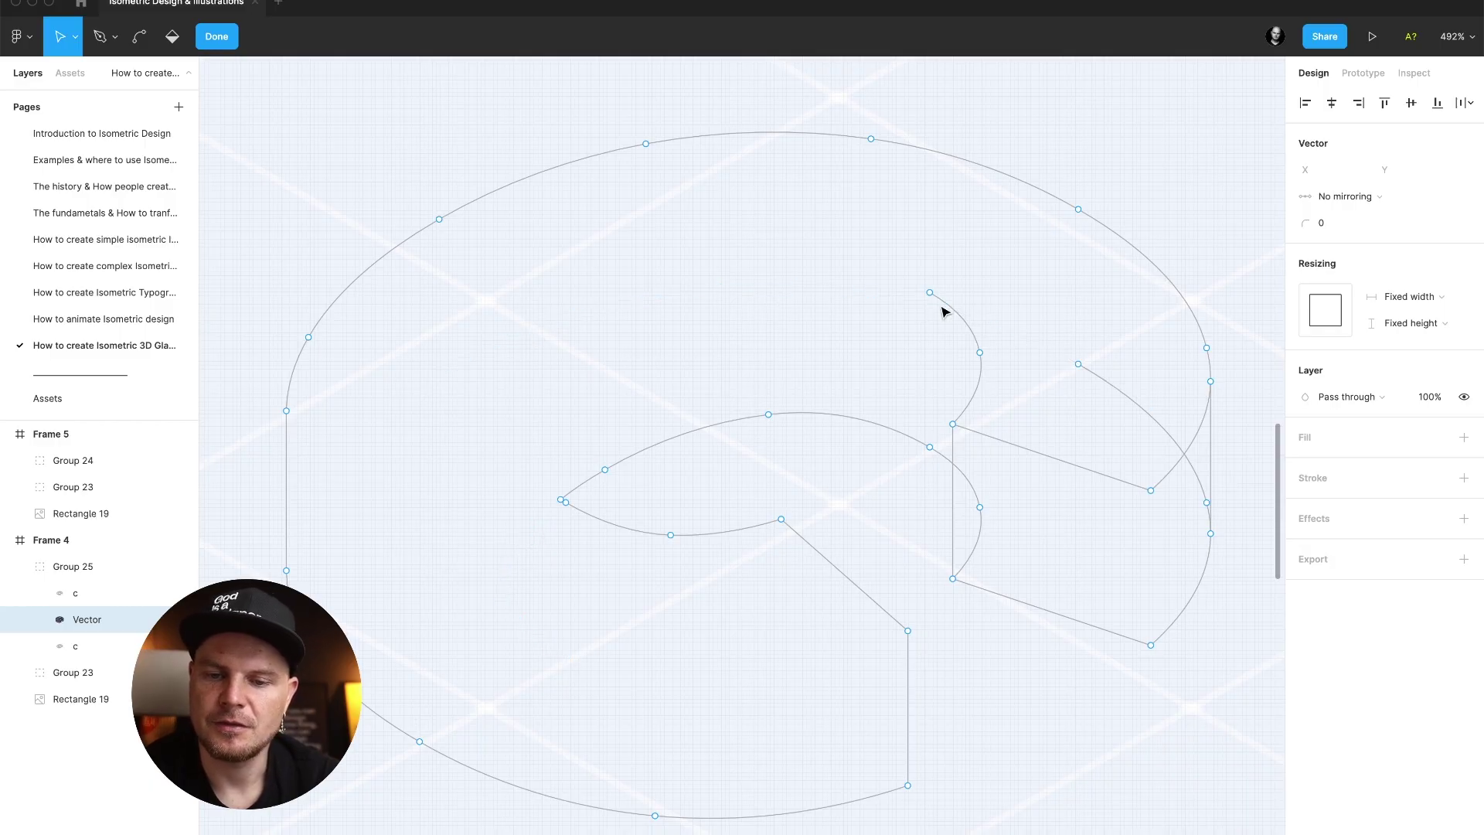
Delete the upper outline's leftover inner-curve segments above the rear end of the c.
left_click(976, 369)
key("Delete")
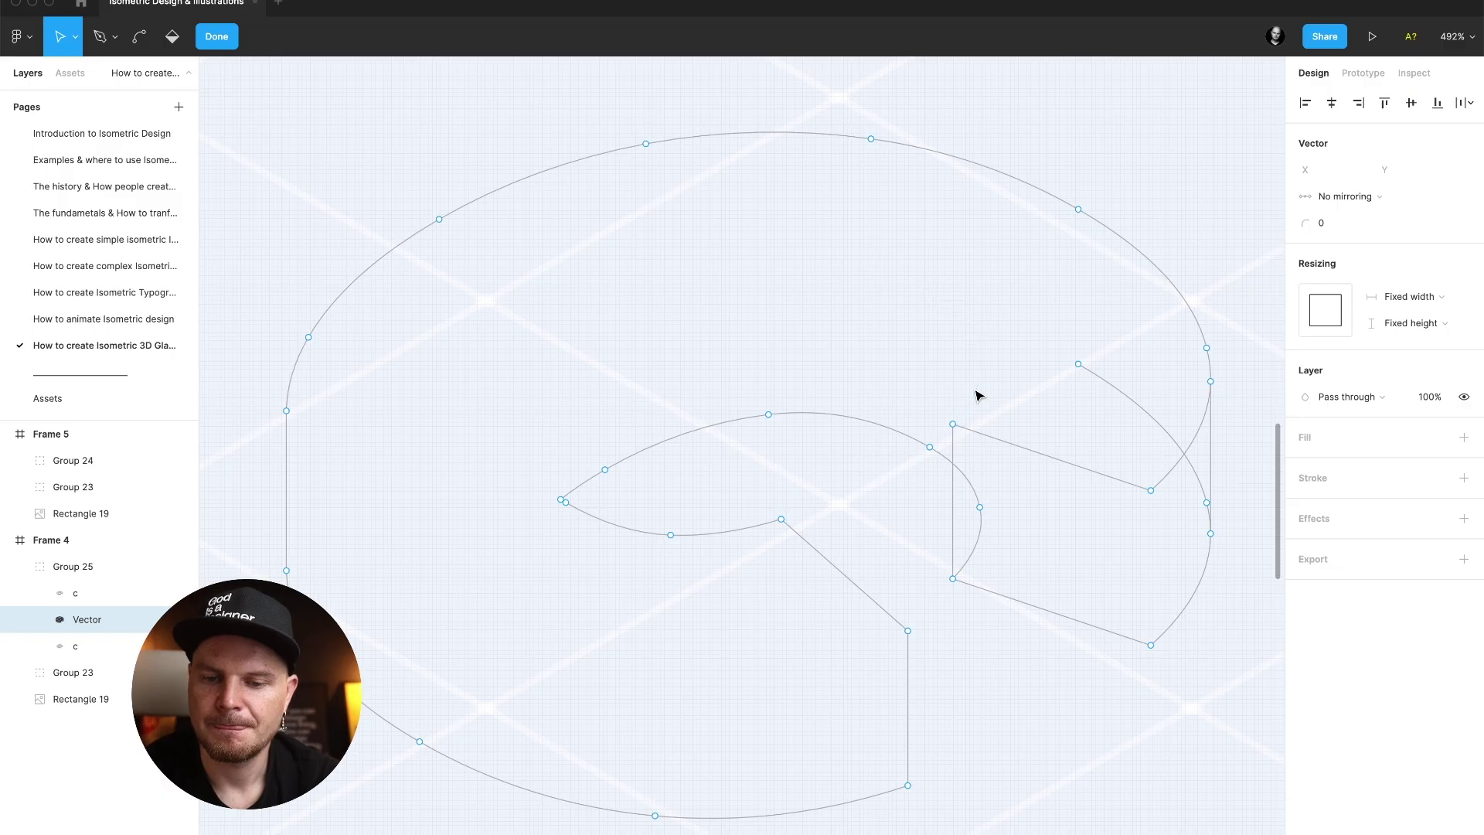
left_click(1009, 449)
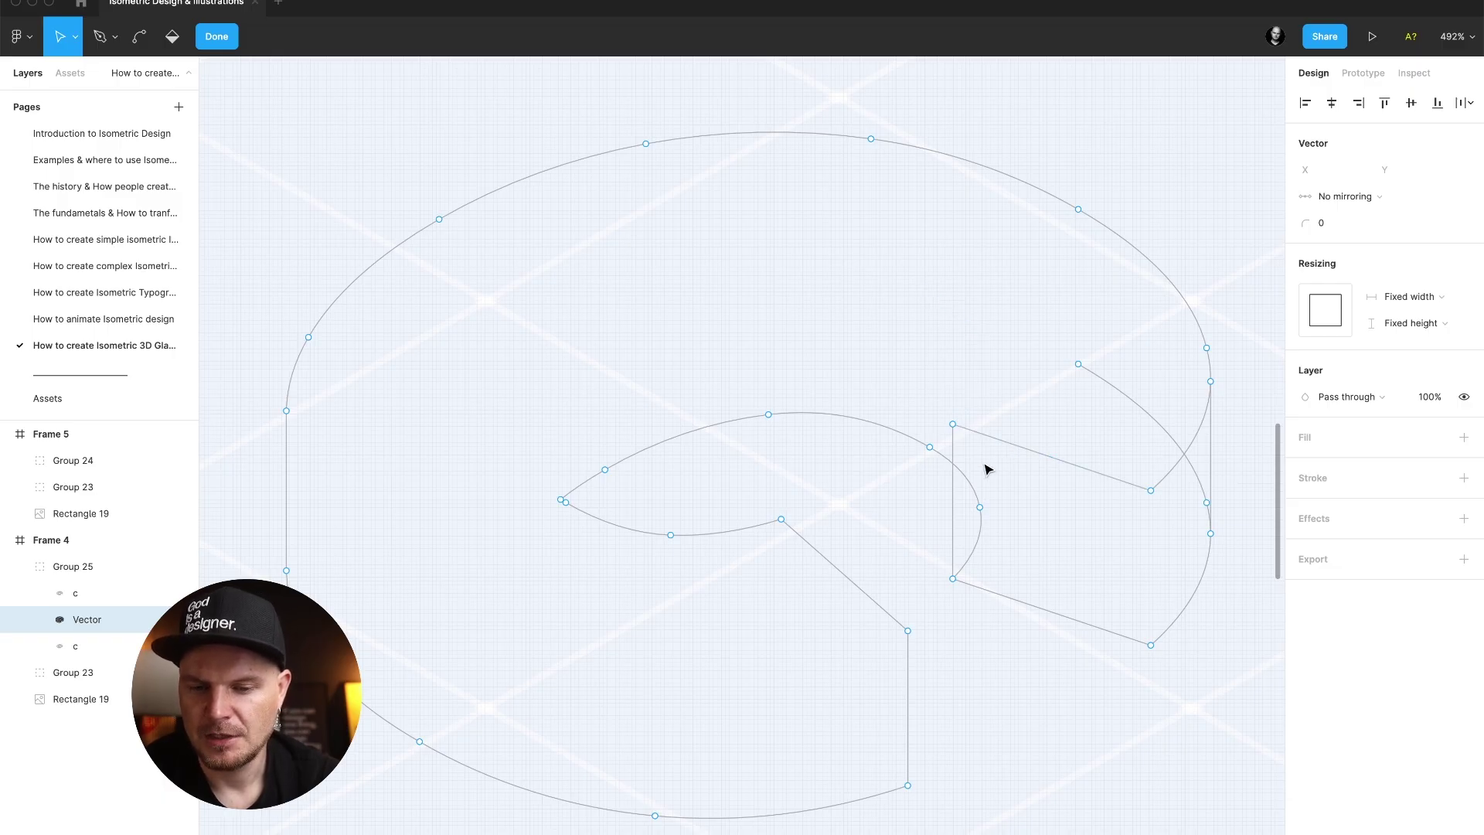
Add an anchor point where the lower outline's inner curve crosses the vertical edge at the rear end.
scroll(972, 442, "up", 5)
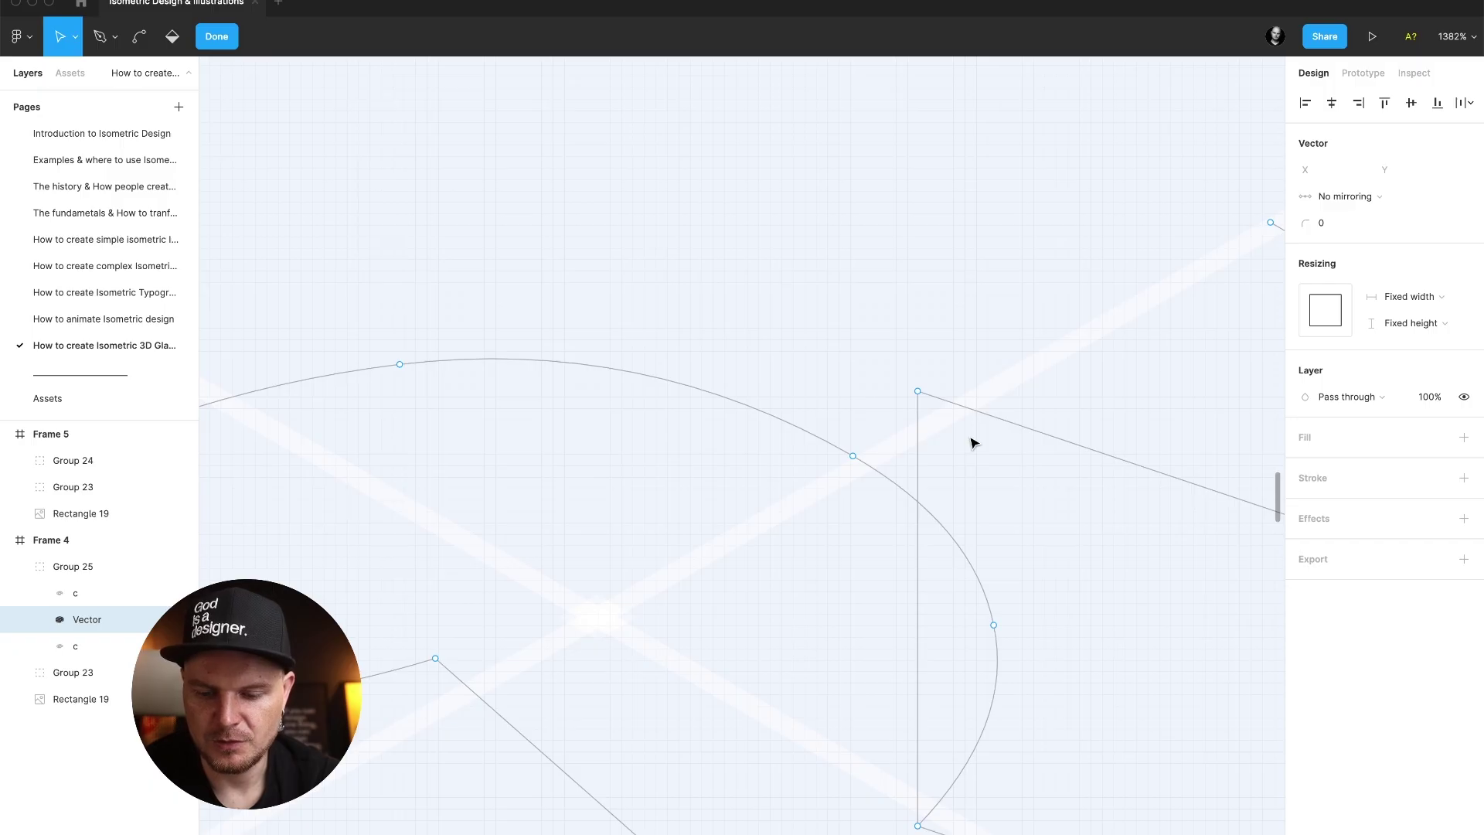
key("p")
left_click(919, 502)
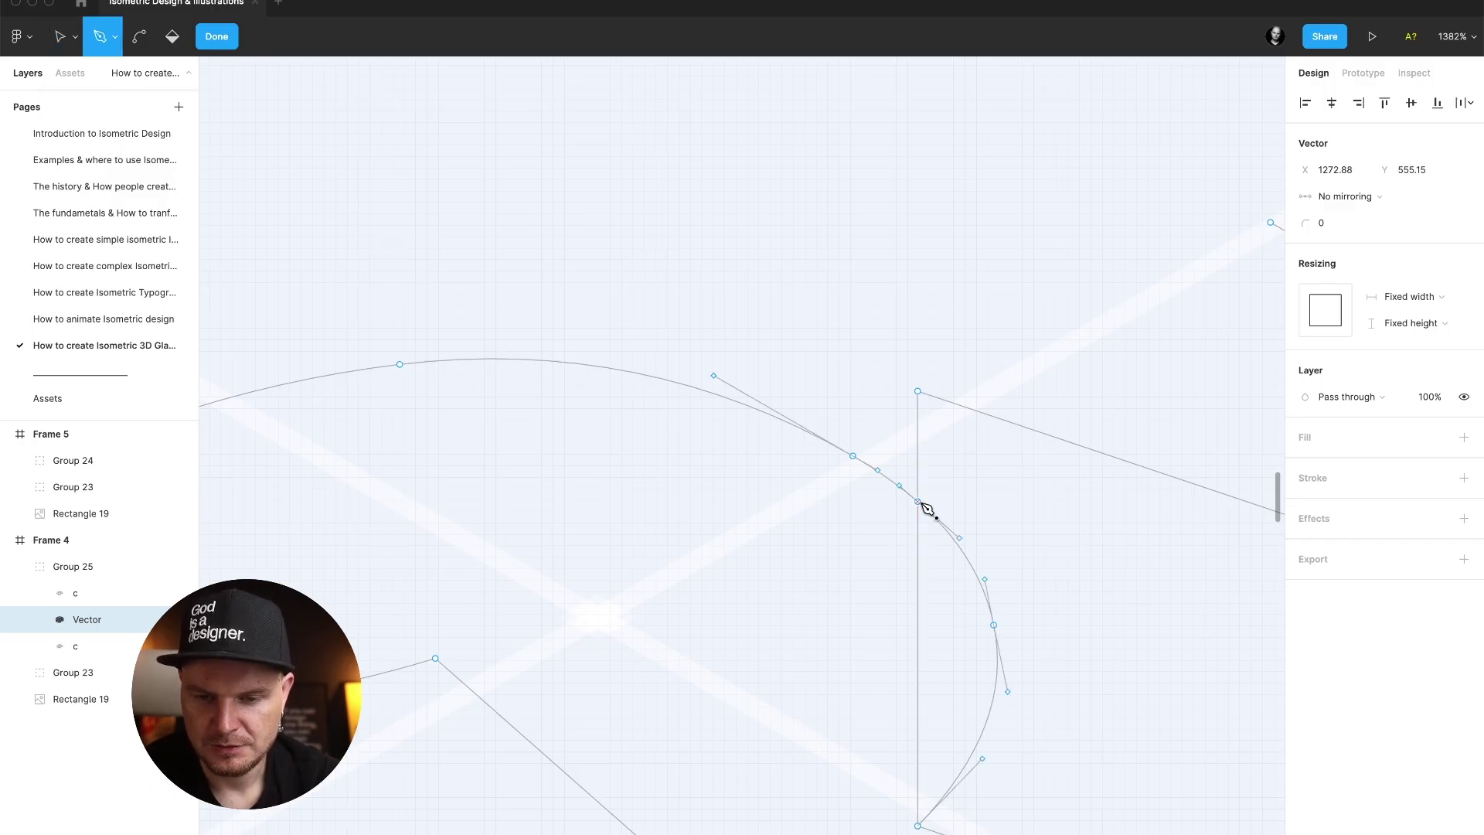
key("Escape")
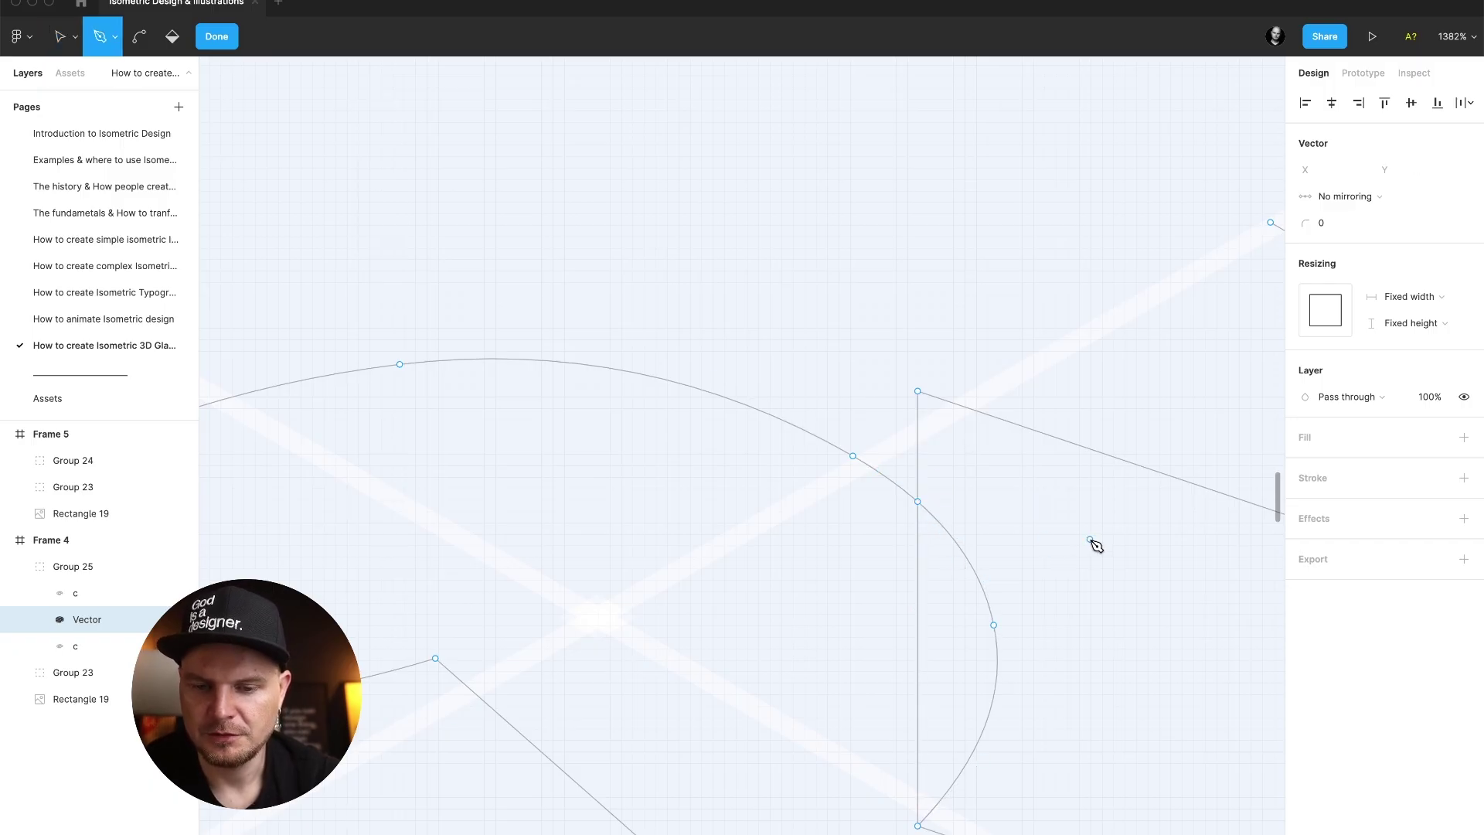
Delete the rear end's upper diagonal edge, the vertical edge above the new point and the inner curve bulging past it.
scroll(1096, 546, "down", 5)
key("v")
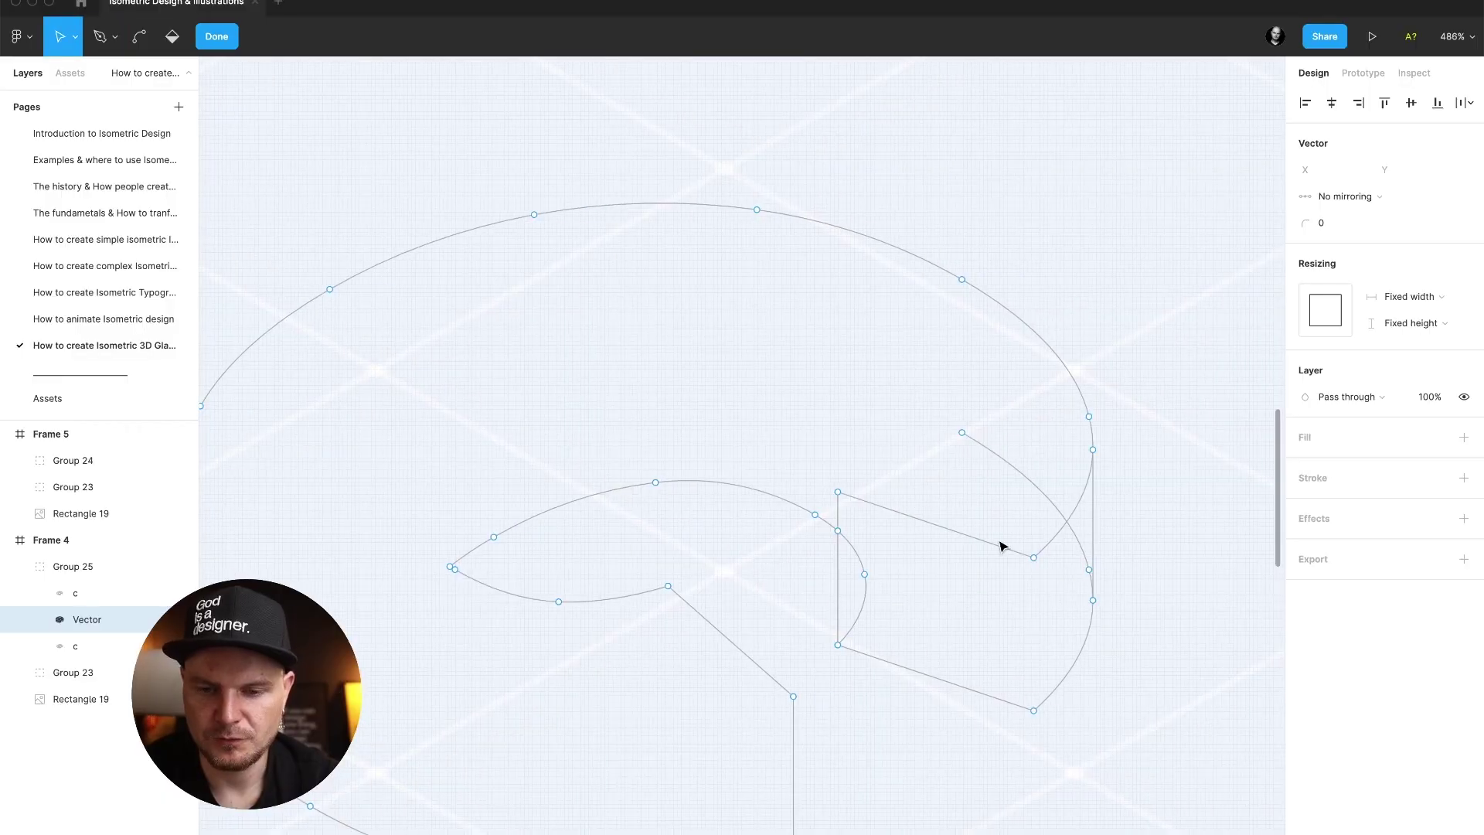
left_click(973, 538)
left_click(844, 517)
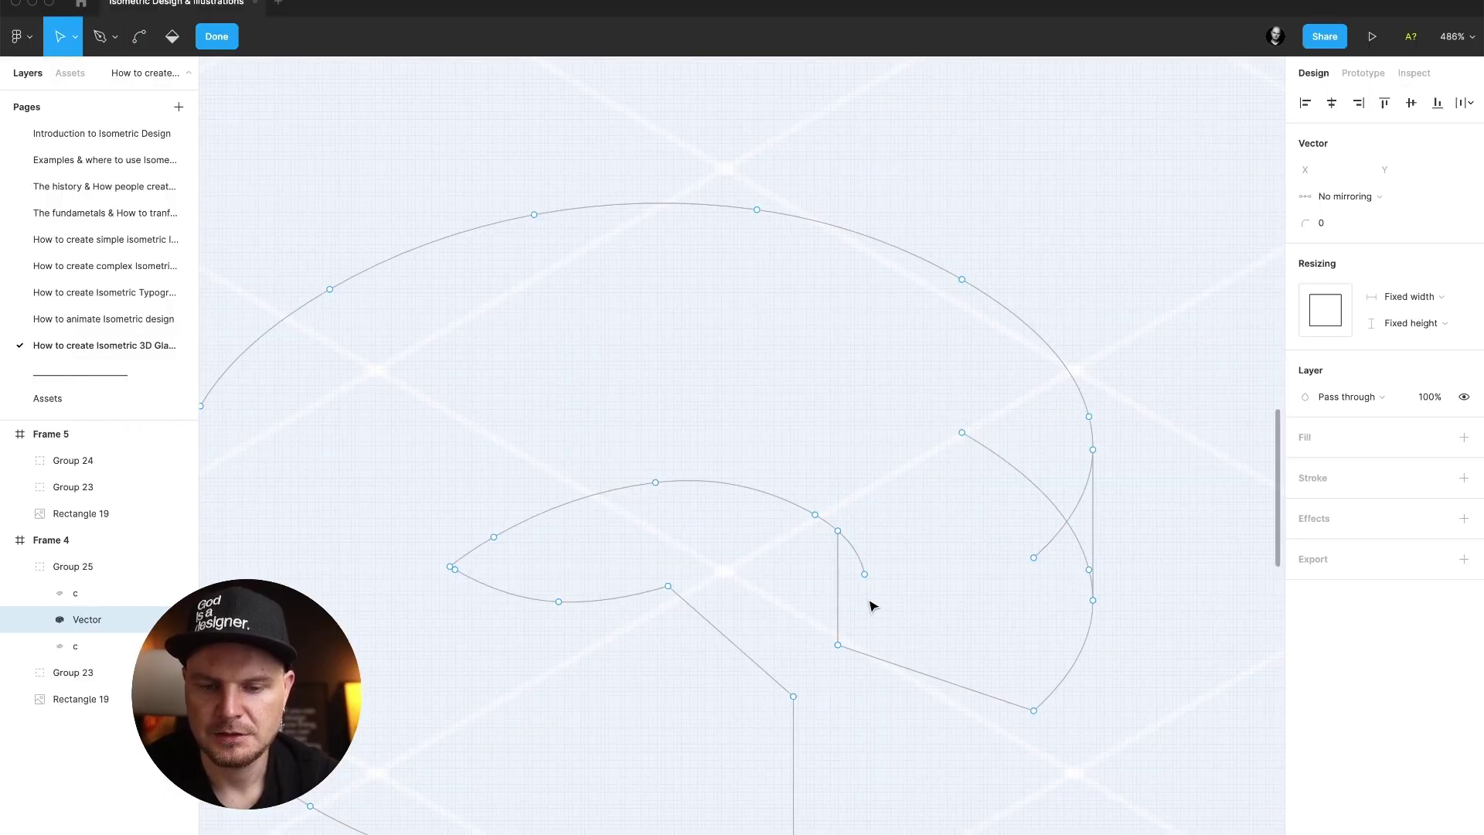
left_click(863, 565)
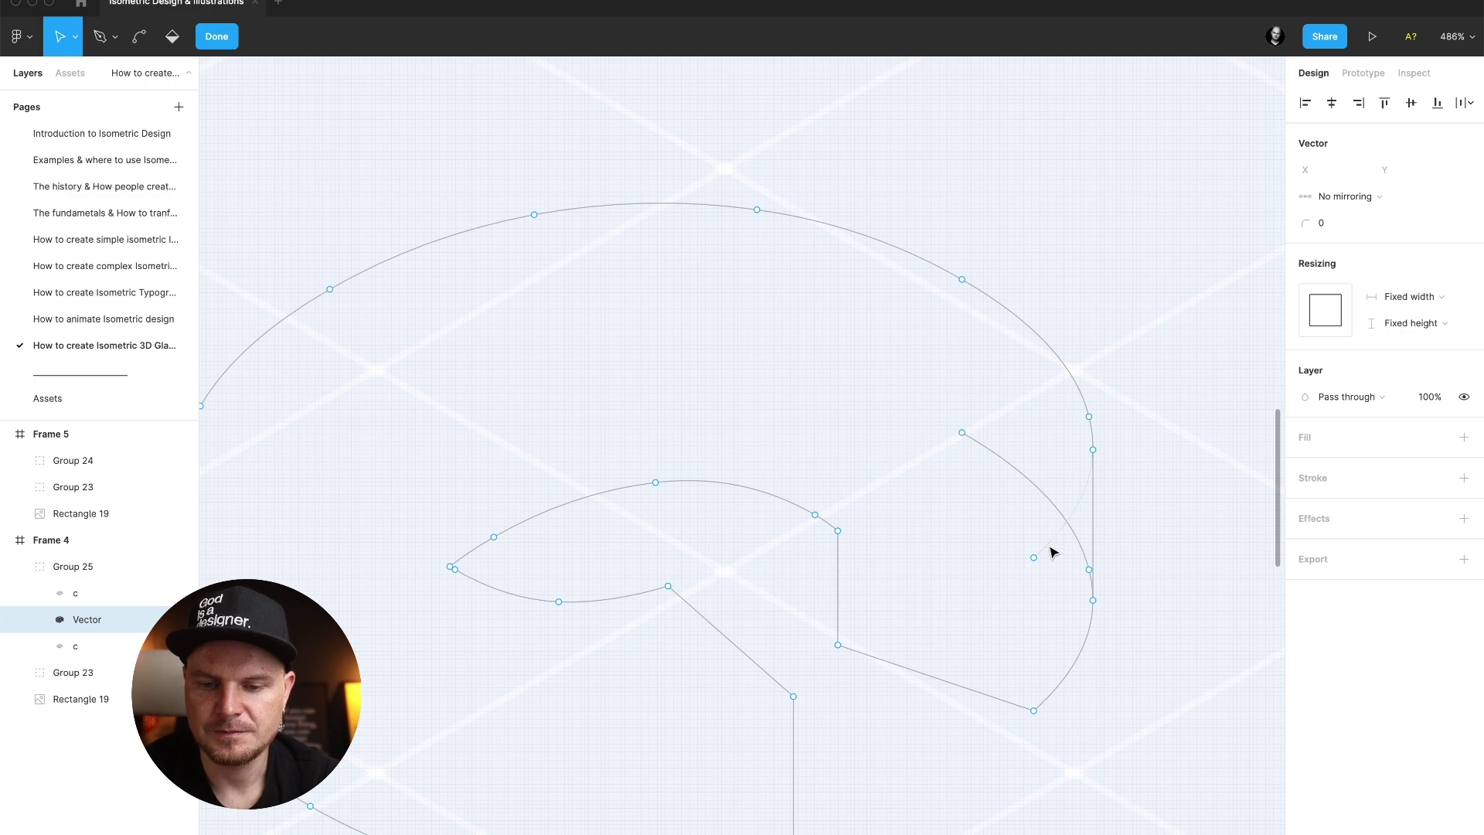
Delete the remaining outer-curve segments of both outlines inside the right vertical edge, leaving one closed silhouette.
left_click(1073, 523)
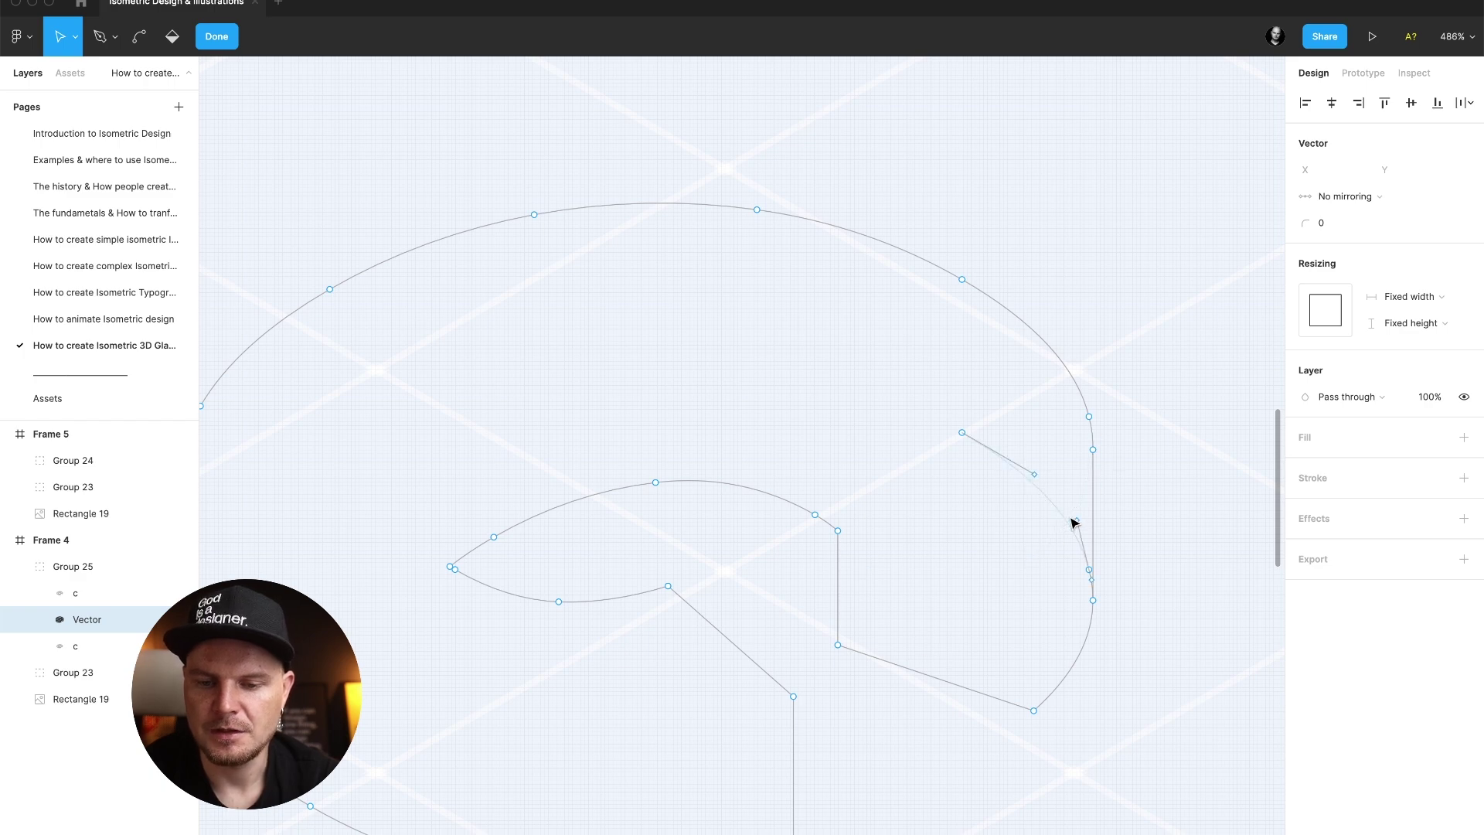
key("Delete")
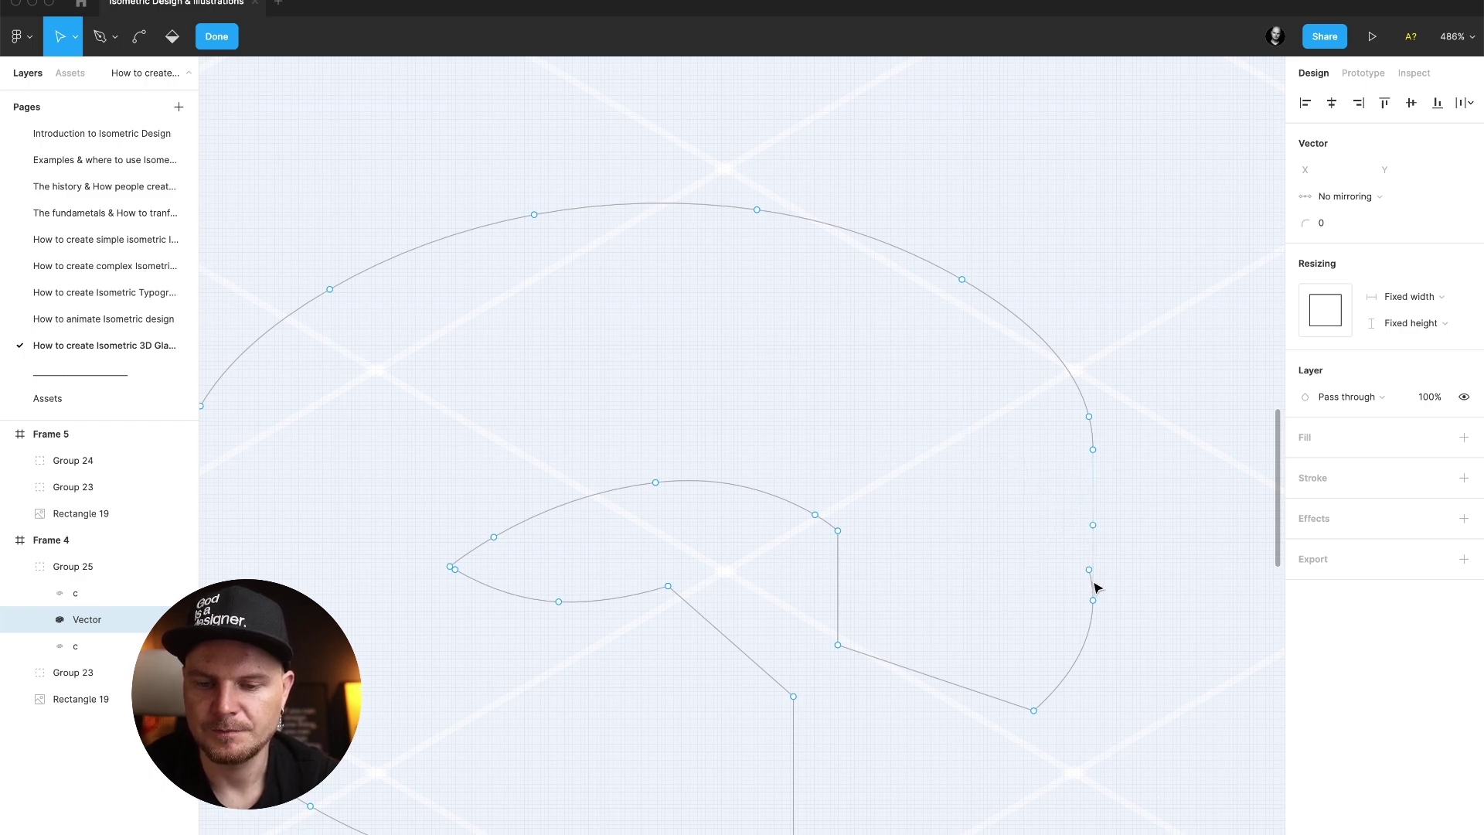
left_click(1089, 572)
key("Delete")
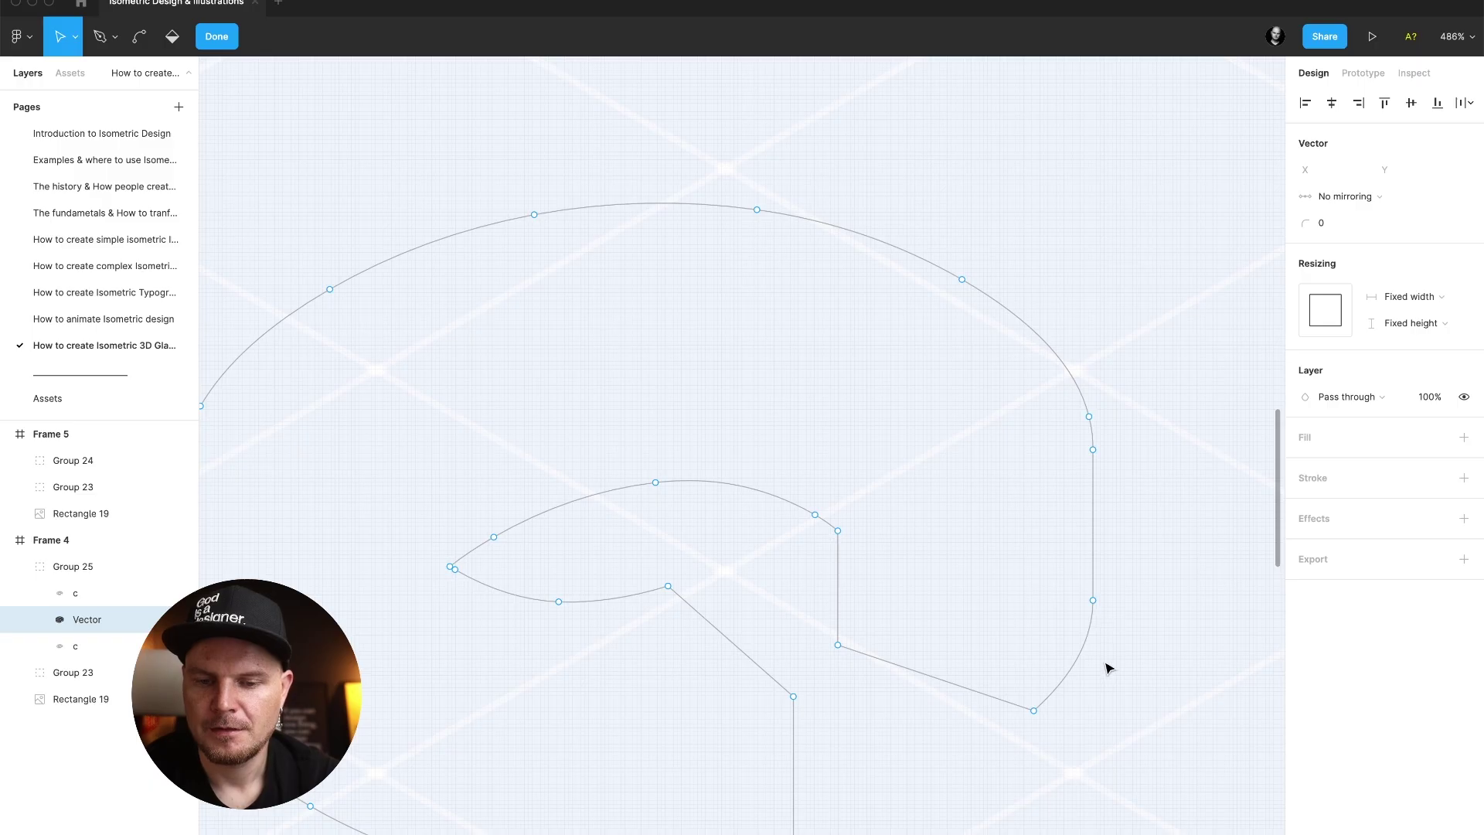
Finish editing the vector outline and give it a solid cyan fill, 0AF0FF.
key("Escape")
key("shift+1")
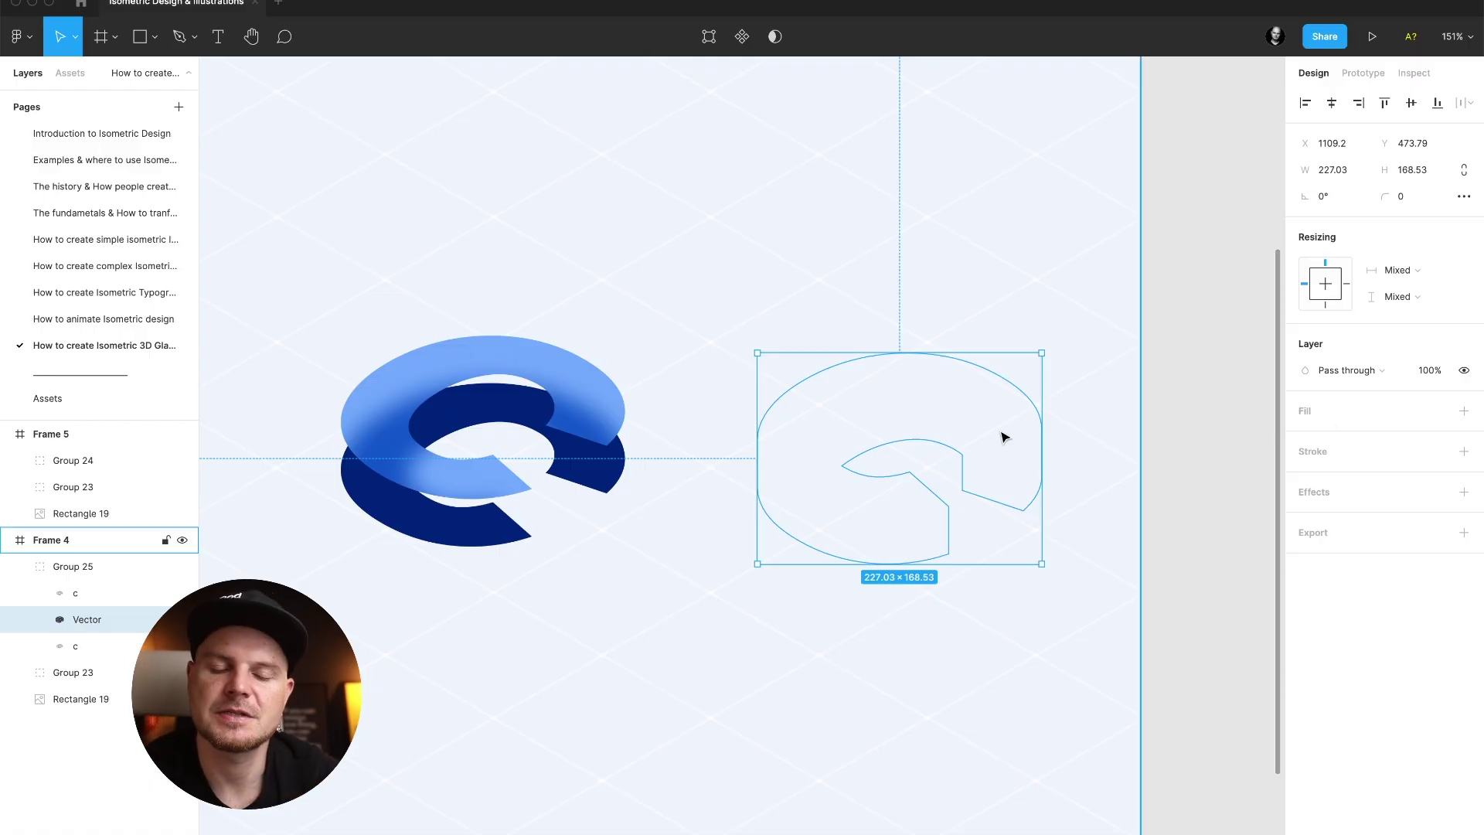
left_click(1464, 412)
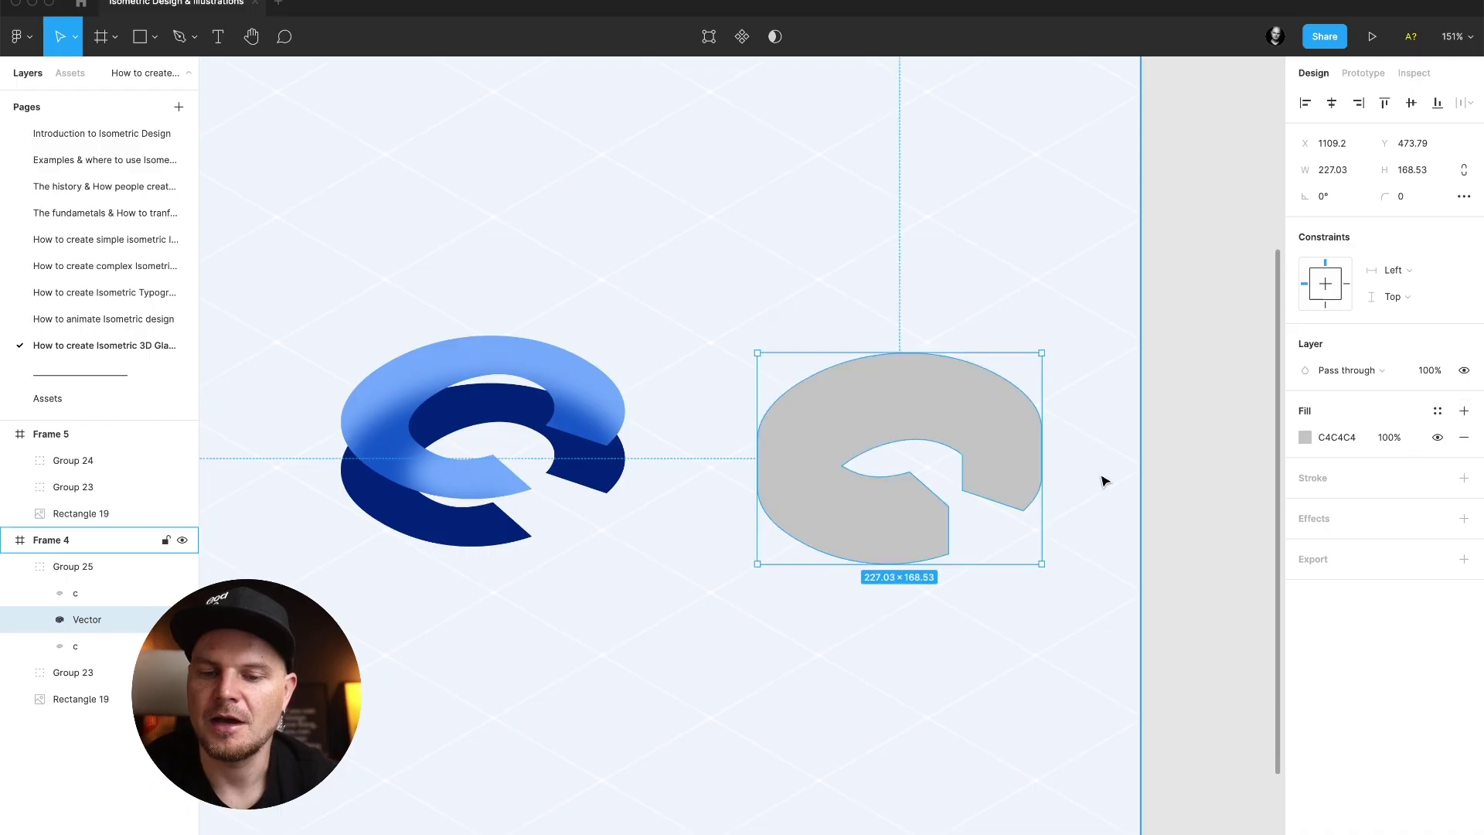
left_click(1304, 437)
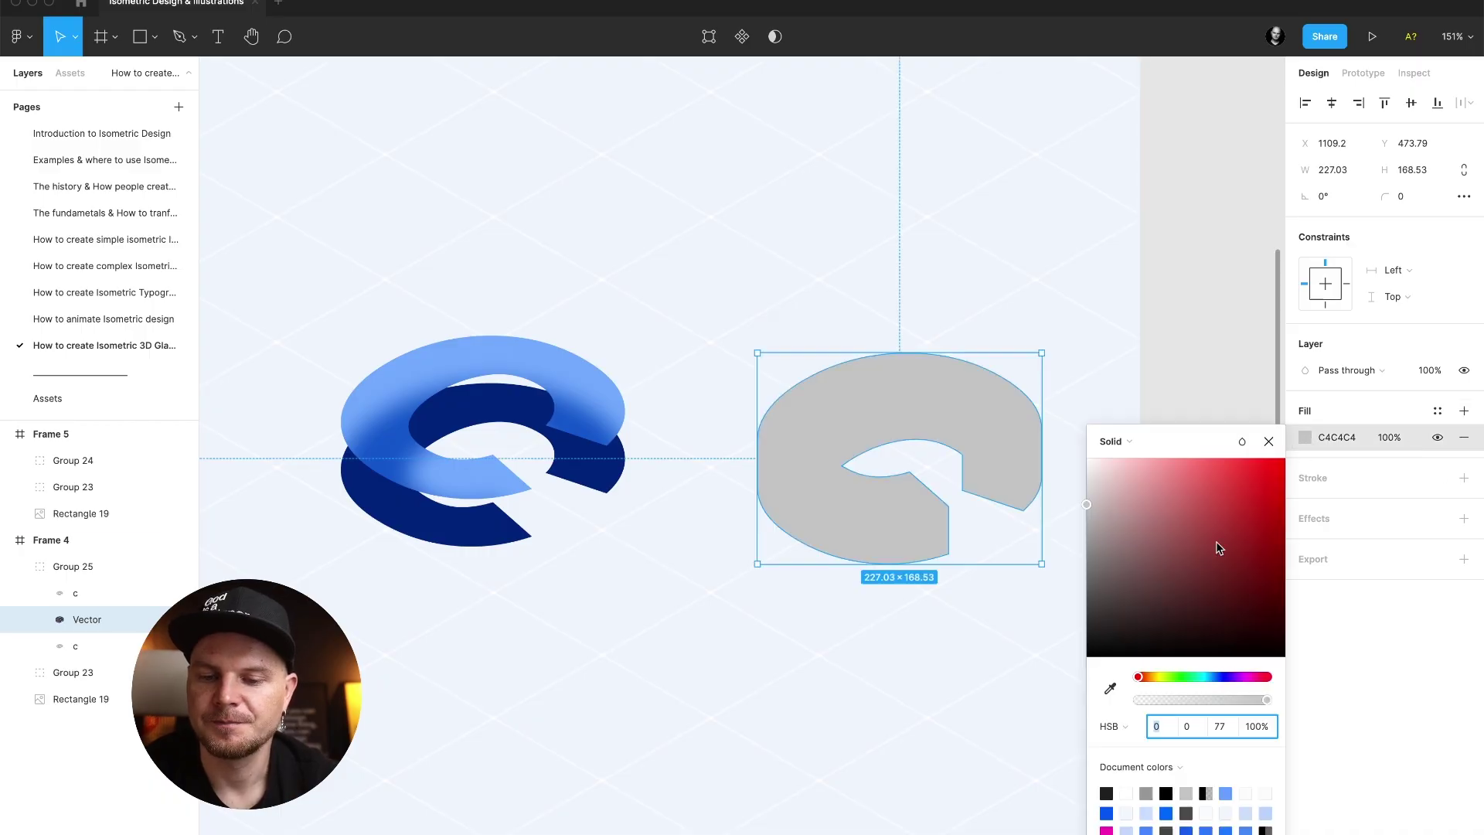
left_click(1201, 676)
left_click_drag(1210, 595, 1278, 458)
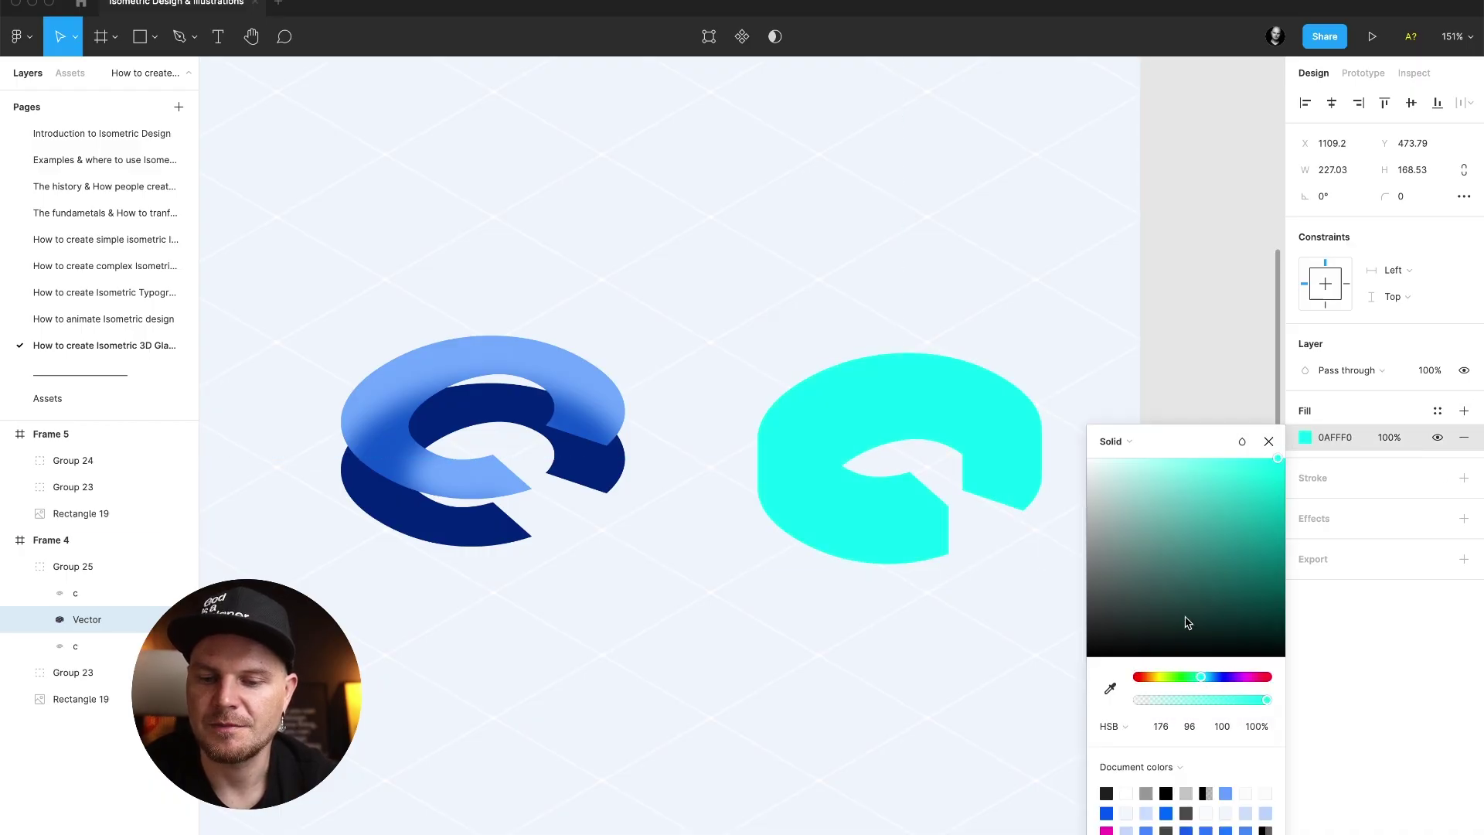
left_click_drag(1202, 680, 1204, 681)
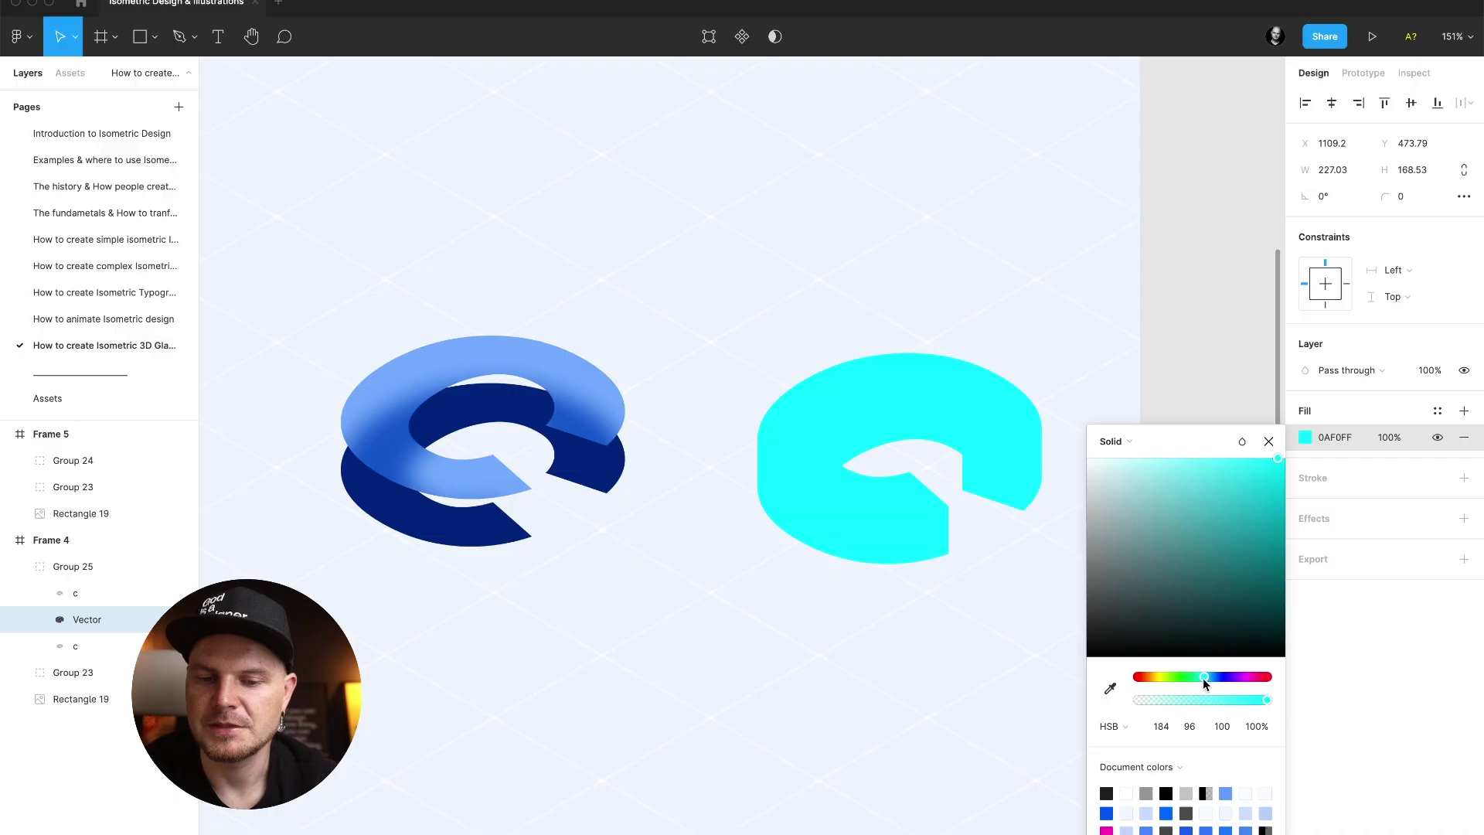
left_click(1268, 442)
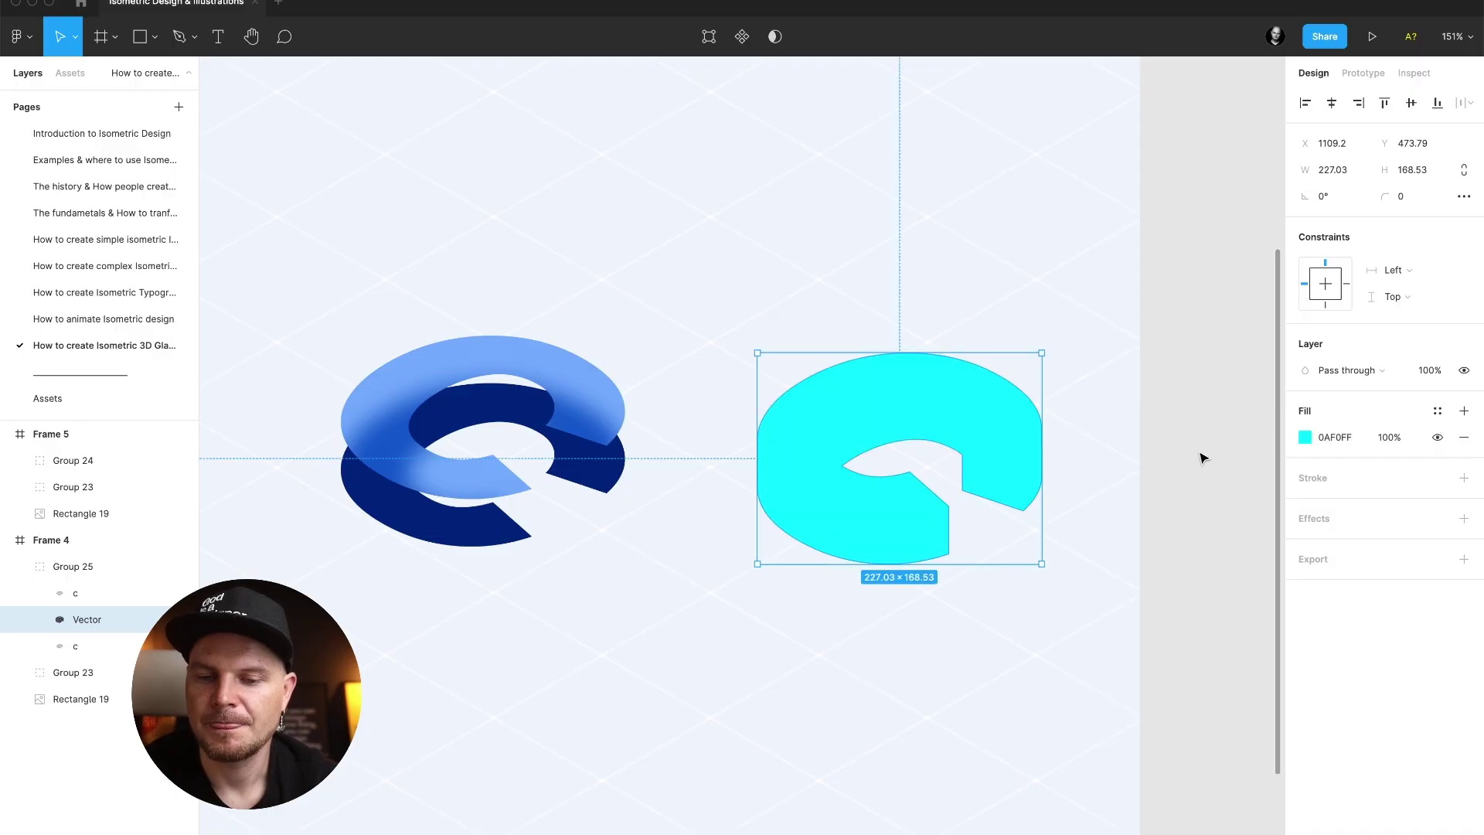
Move the cyan side shape onto the stacked blue c letters and align it at X 776.58, Y 460.77.
left_click_drag(1027, 458, 606, 437)
scroll(606, 439, "up", 10)
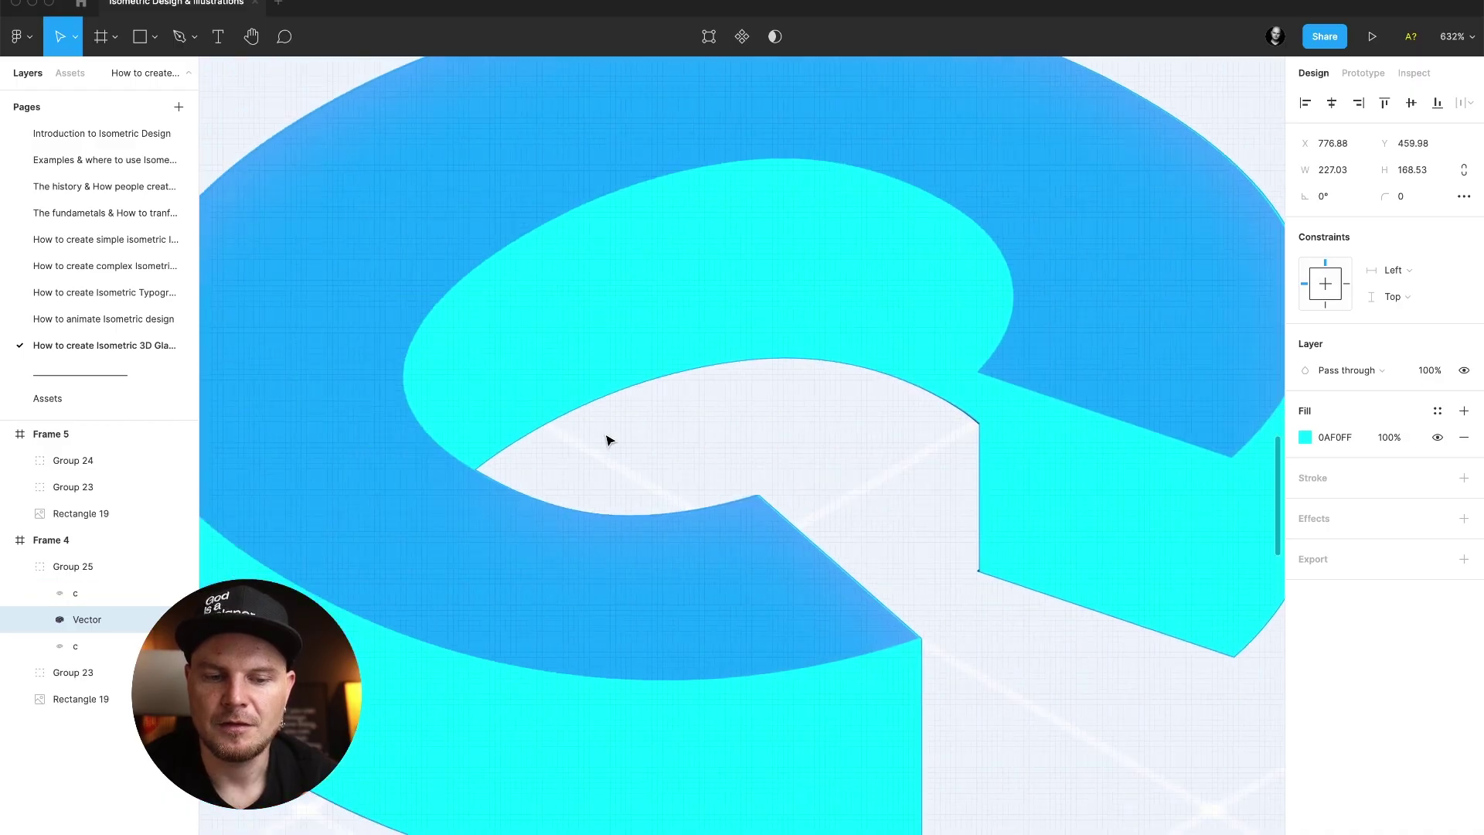
key("Left")
key("Left")
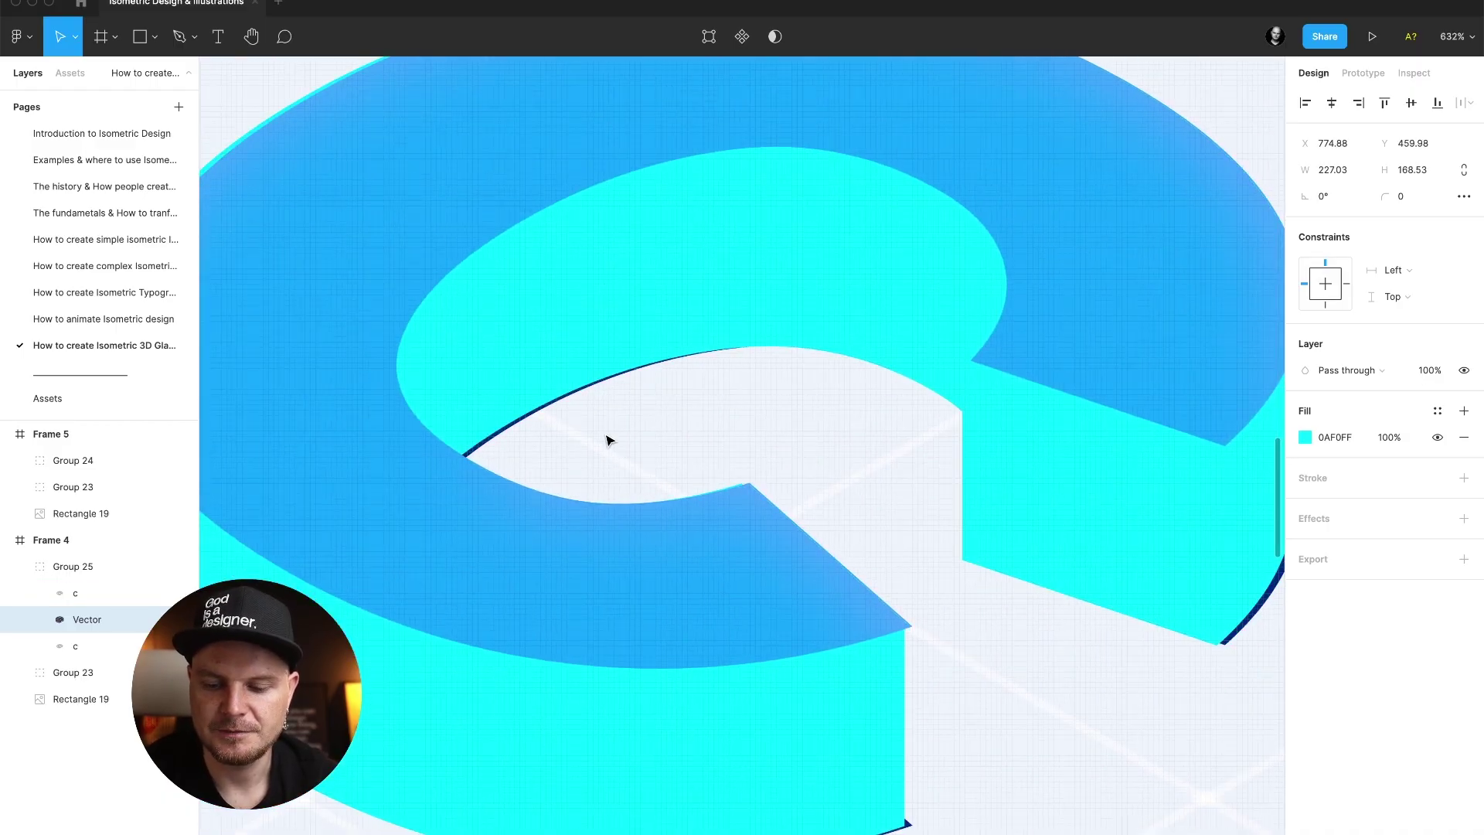
key("Right")
key("Right")
key("Down")
scroll(607, 441, "down", 5)
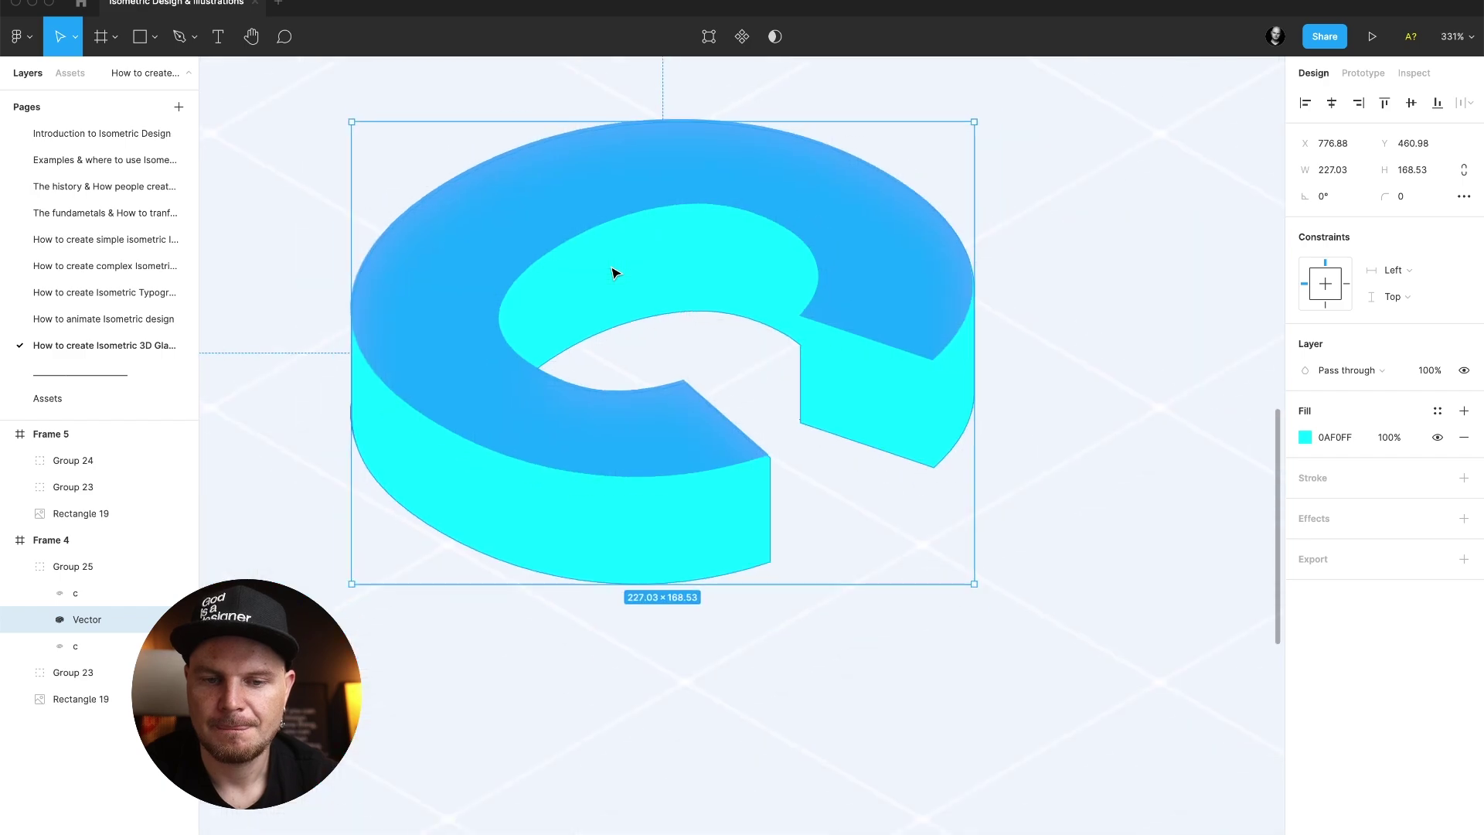
left_click_drag(649, 337, 648, 342)
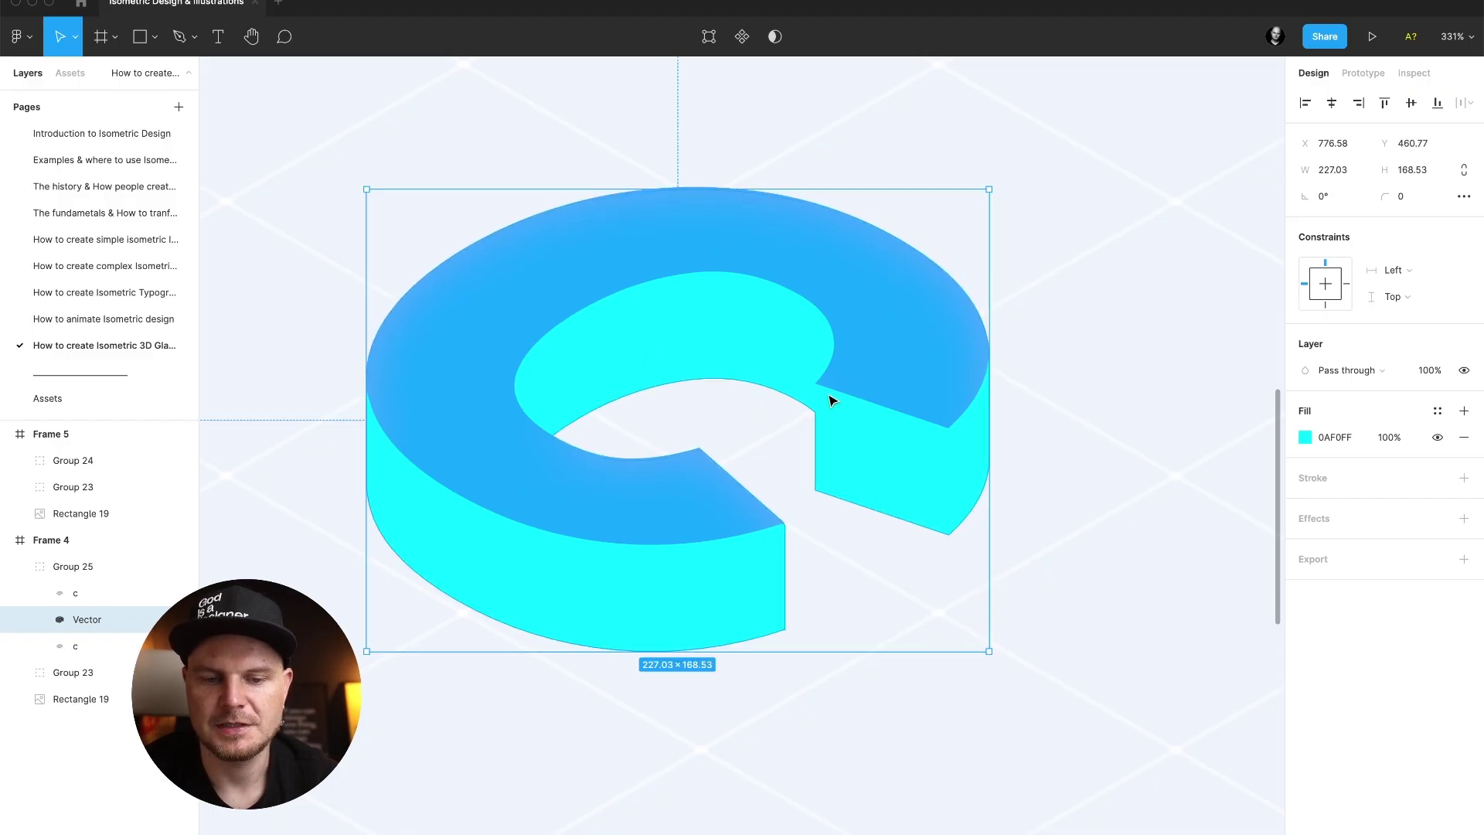
Change the fill of the bottom c beneath the cyan shape to brighter blue 003EDD.
left_click(904, 374)
scroll(927, 370, "down", 3)
left_click(948, 431)
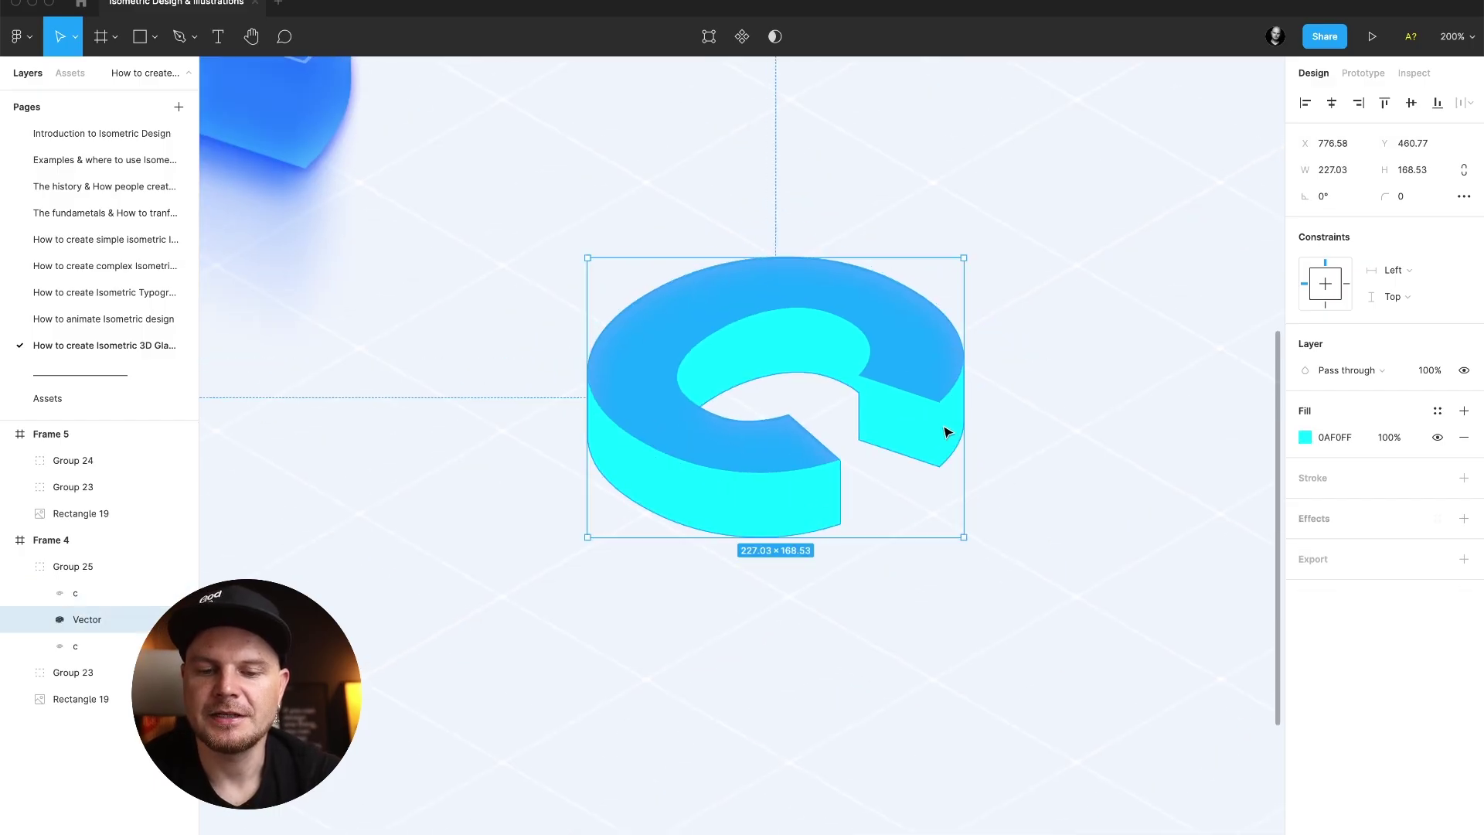
left_click(707, 558)
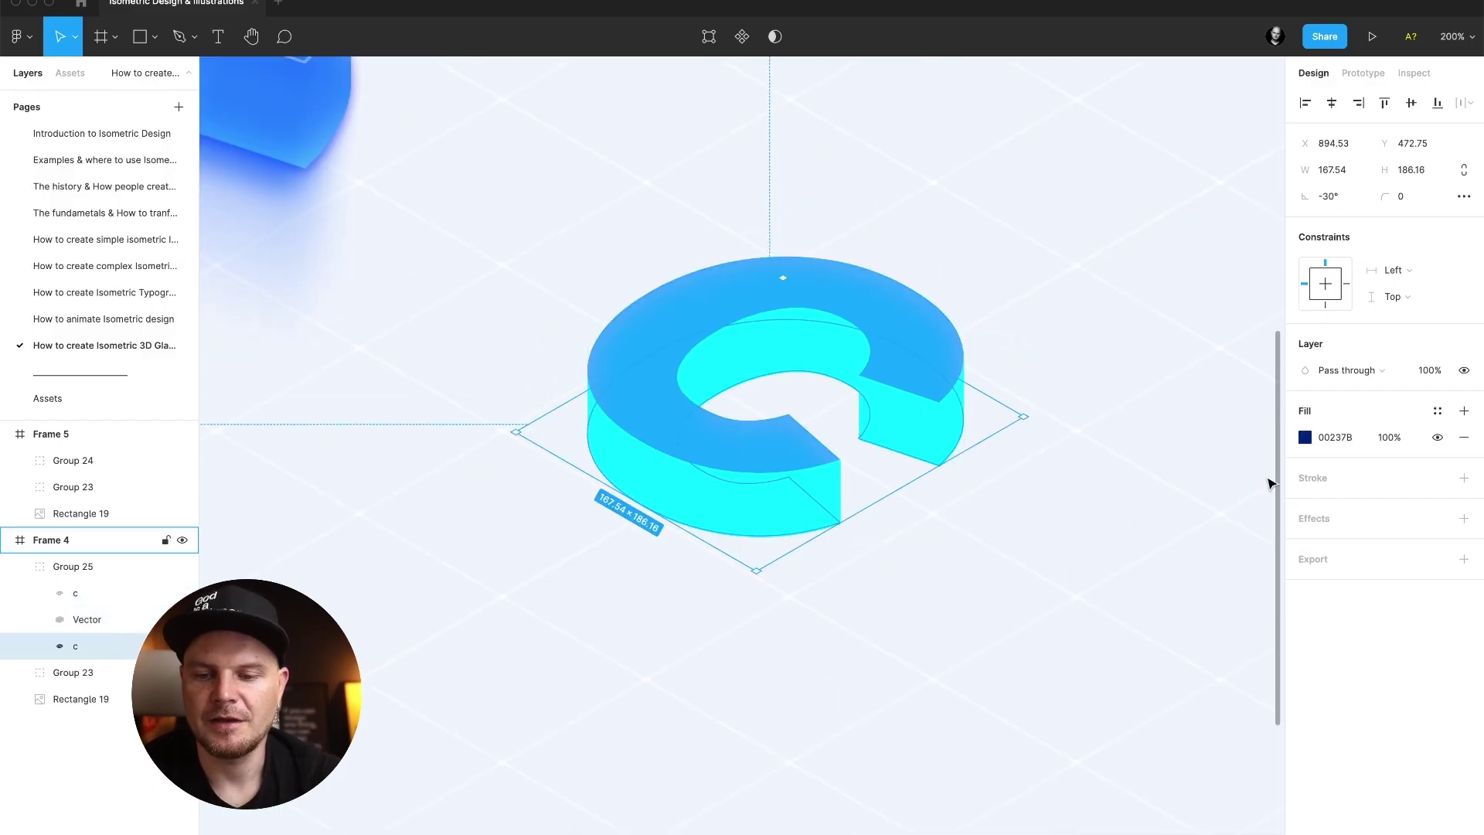
left_click(1305, 437)
left_click(1255, 533)
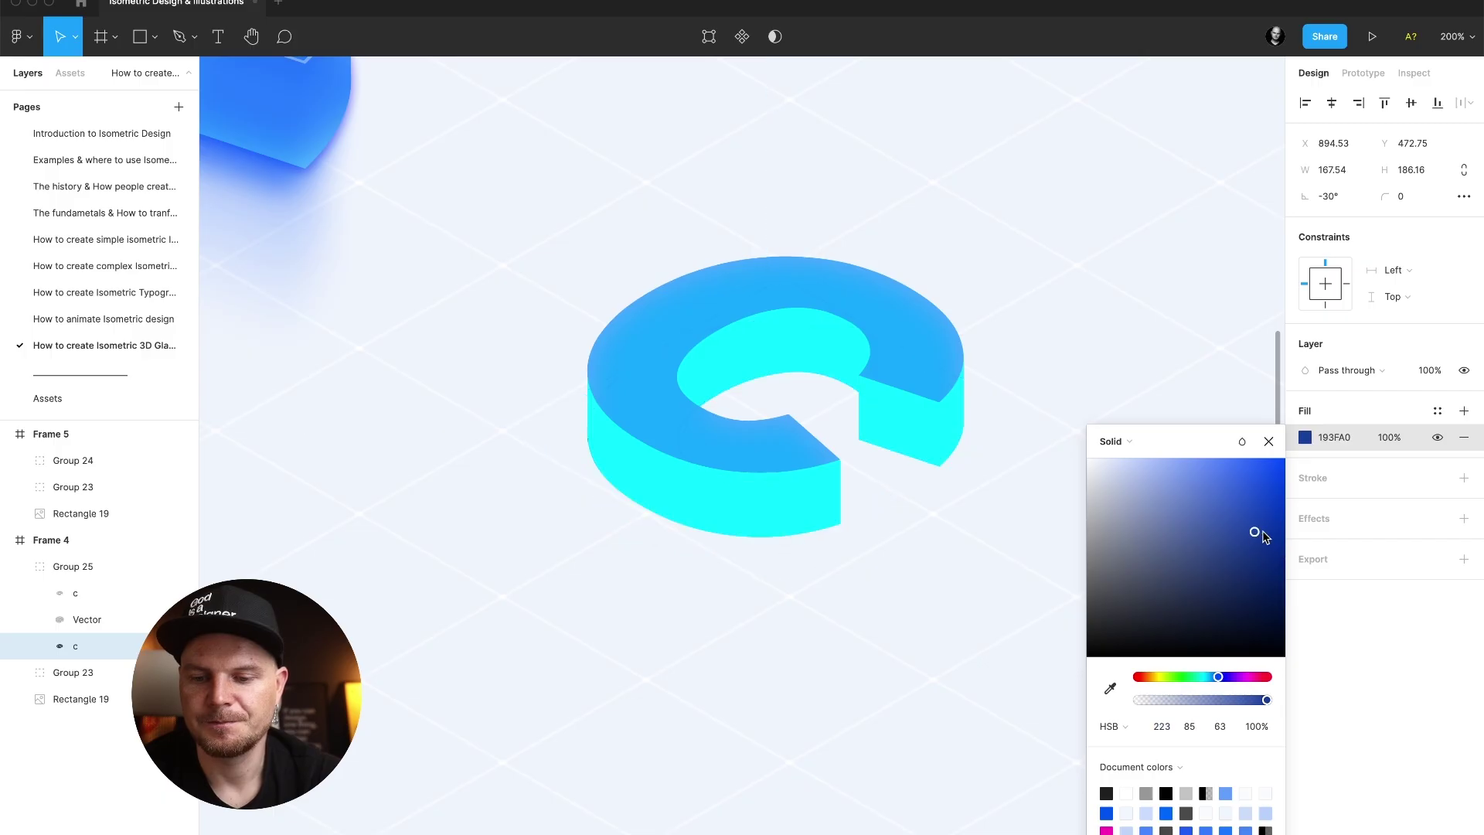
left_click_drag(1263, 536, 1289, 495)
key("Escape")
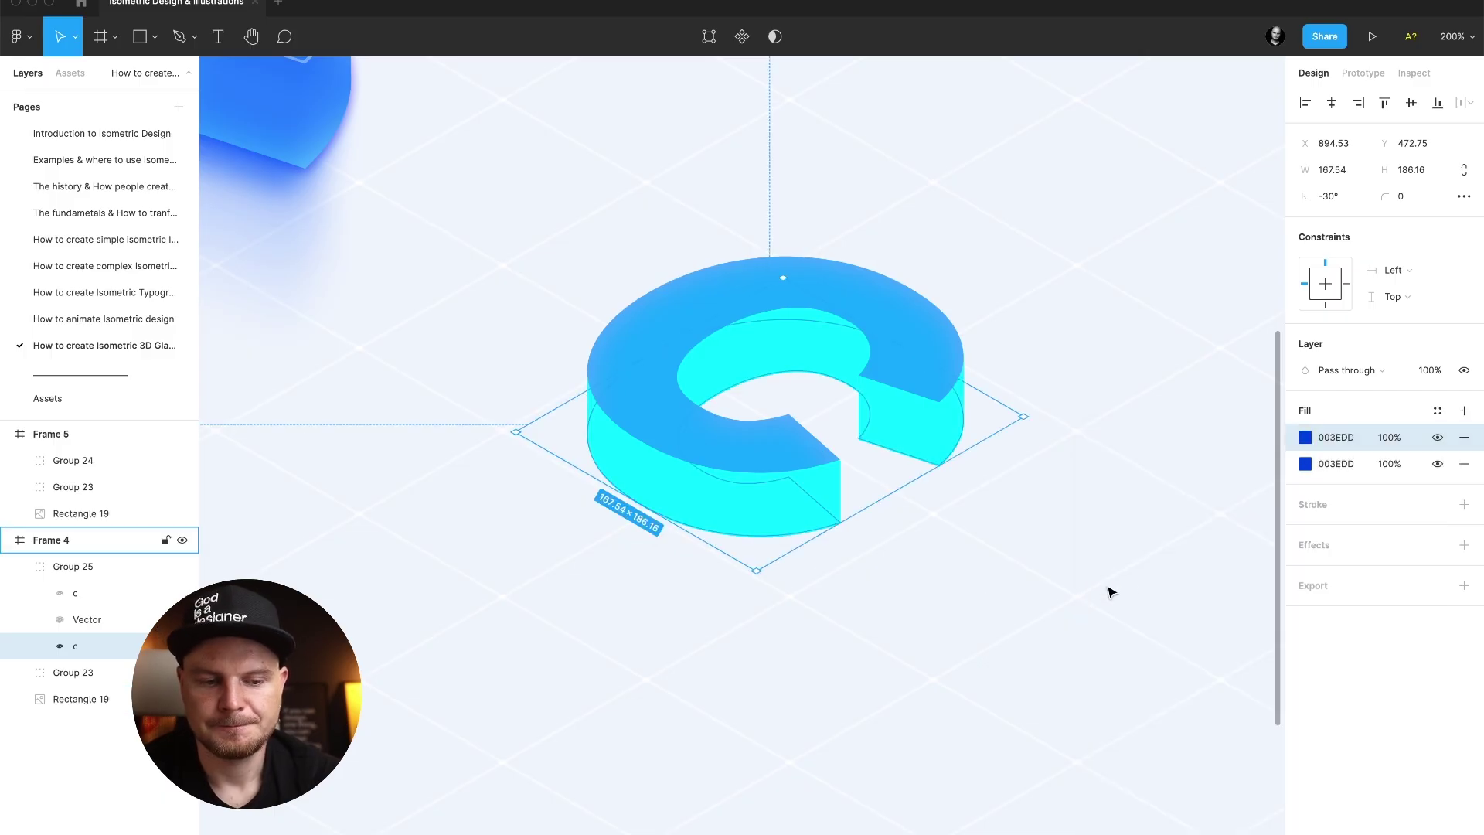
Duplicate the bottom c and change the lowest copy's fill to dark blue 000F99.
key("super+d")
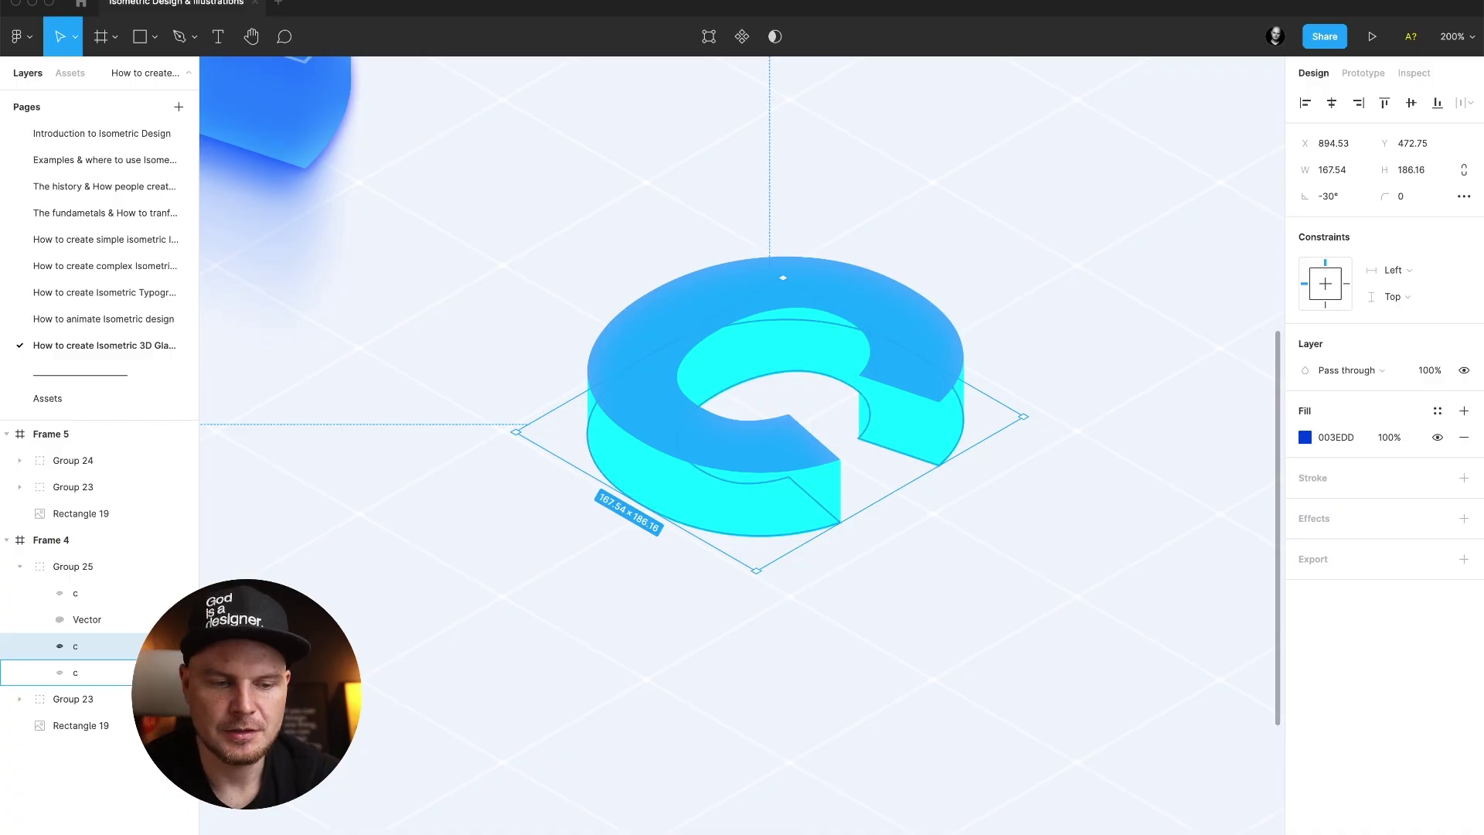
key("Tab")
left_click(1464, 437)
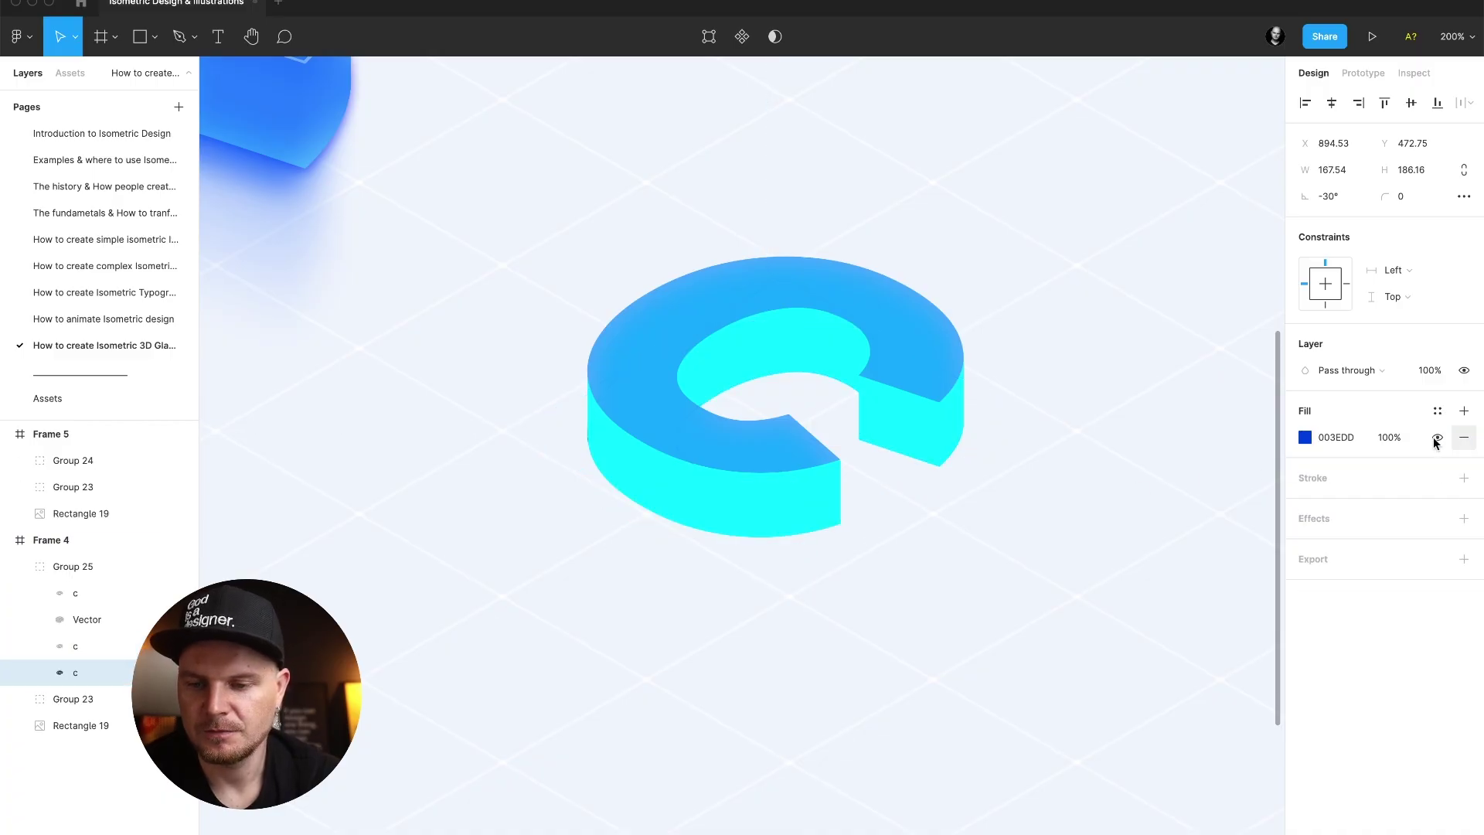
left_click(1313, 438)
left_click(1306, 438)
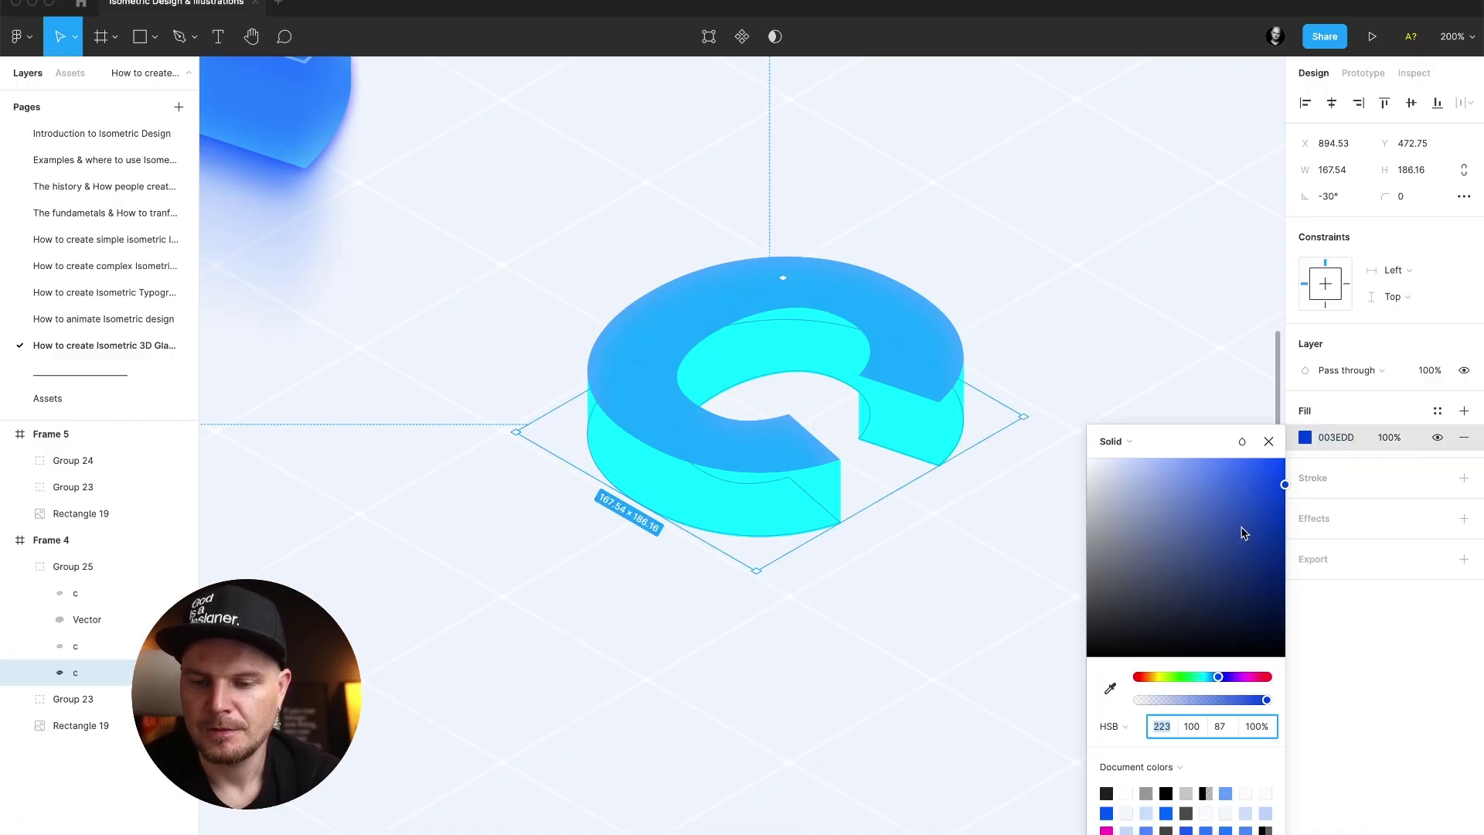
left_click_drag(1242, 533, 1303, 538)
left_click(1221, 677)
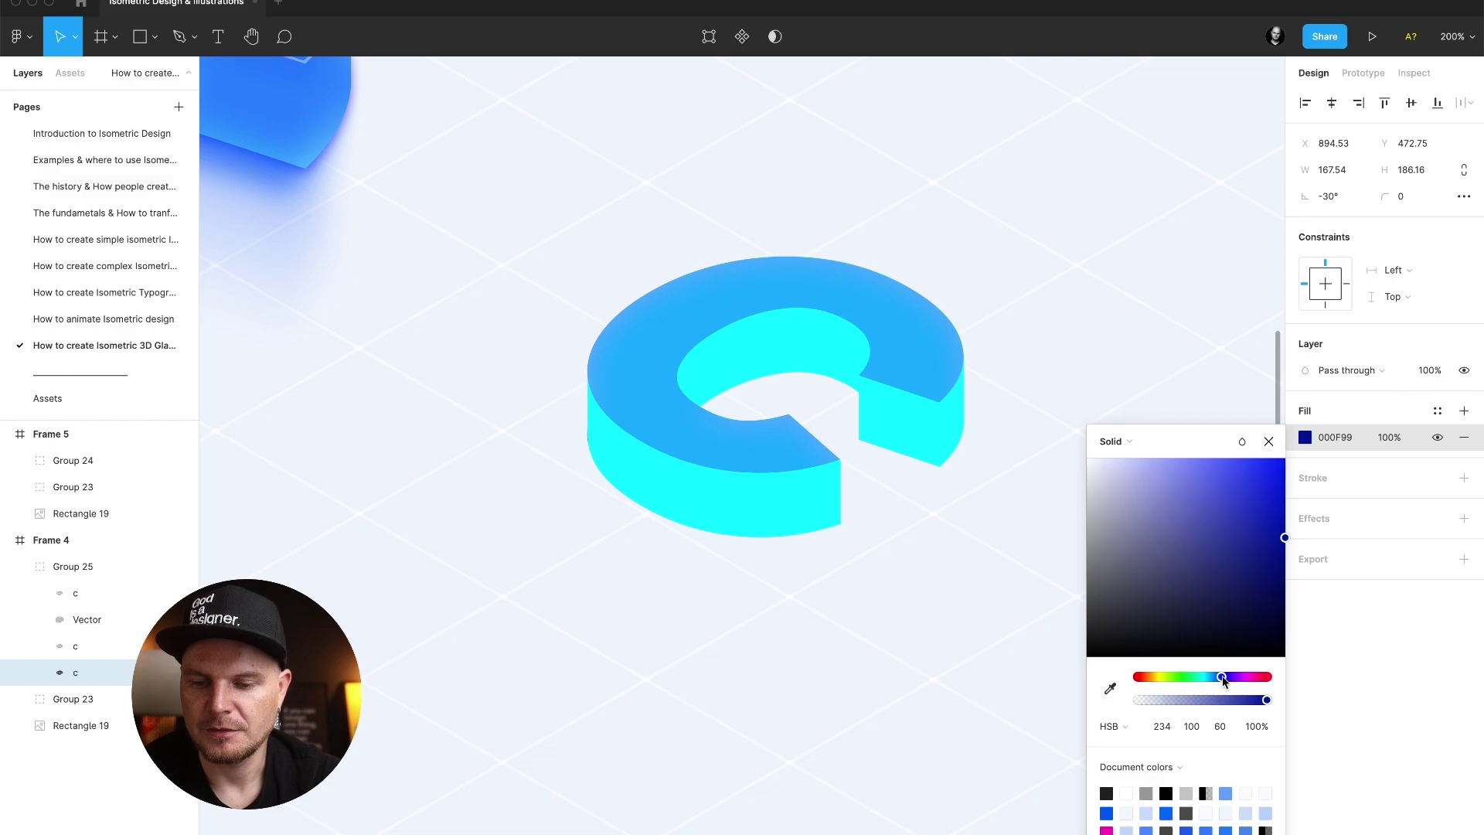
left_click(1286, 504)
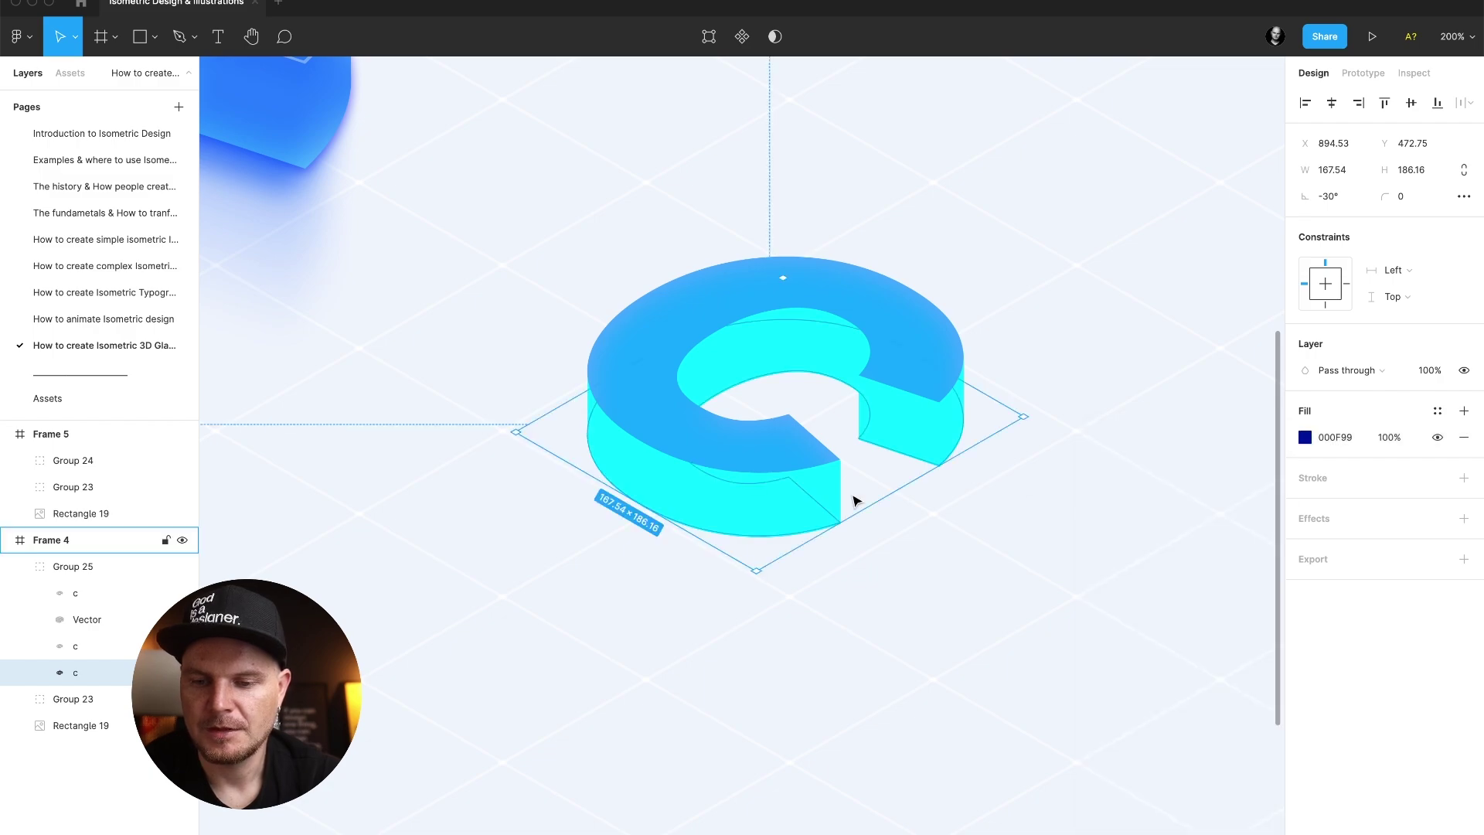
Copy the background blur effect from the top c onto the cyan side shape.
left_click(100, 651)
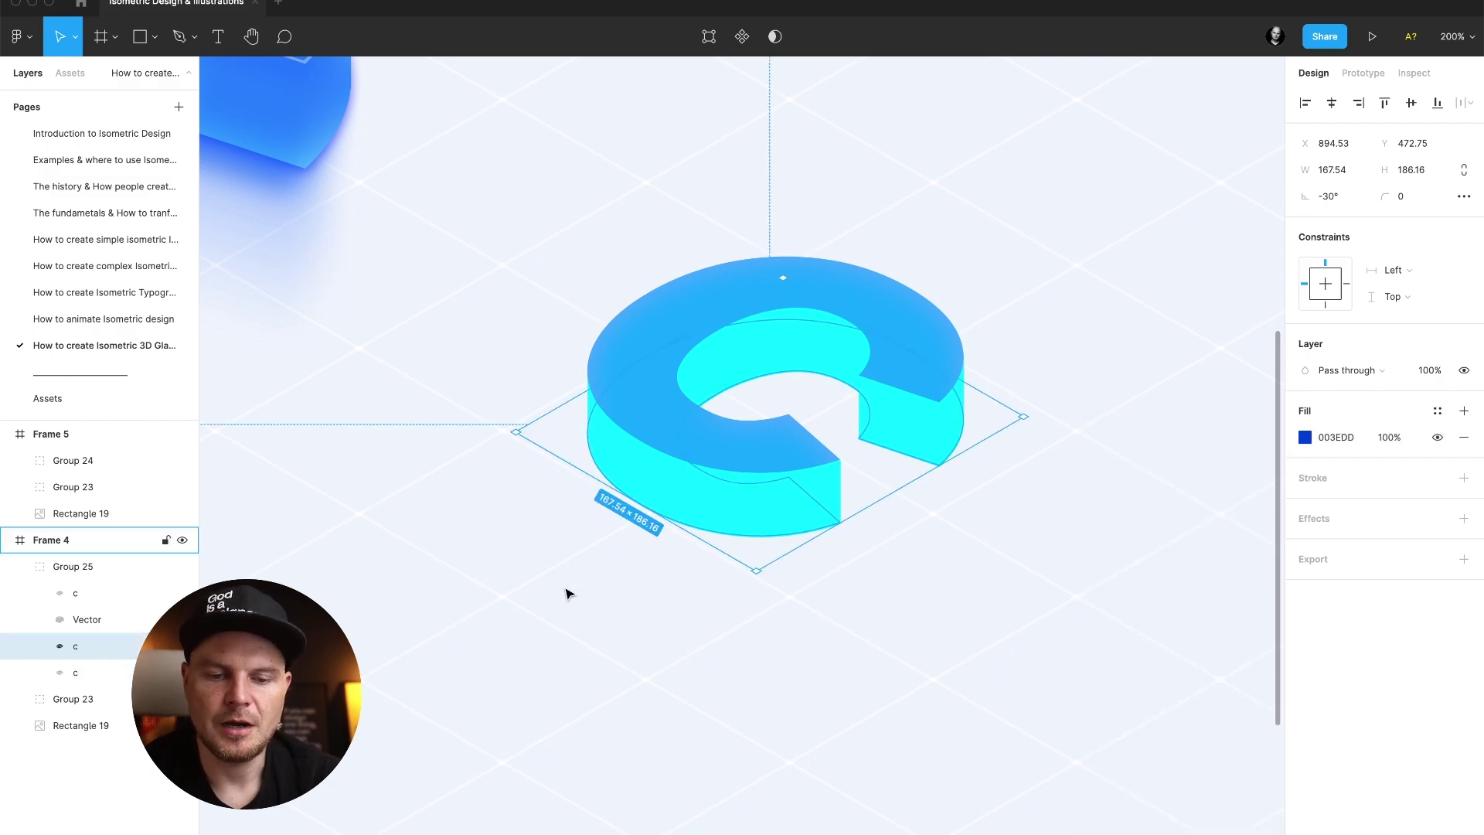
left_click(904, 331)
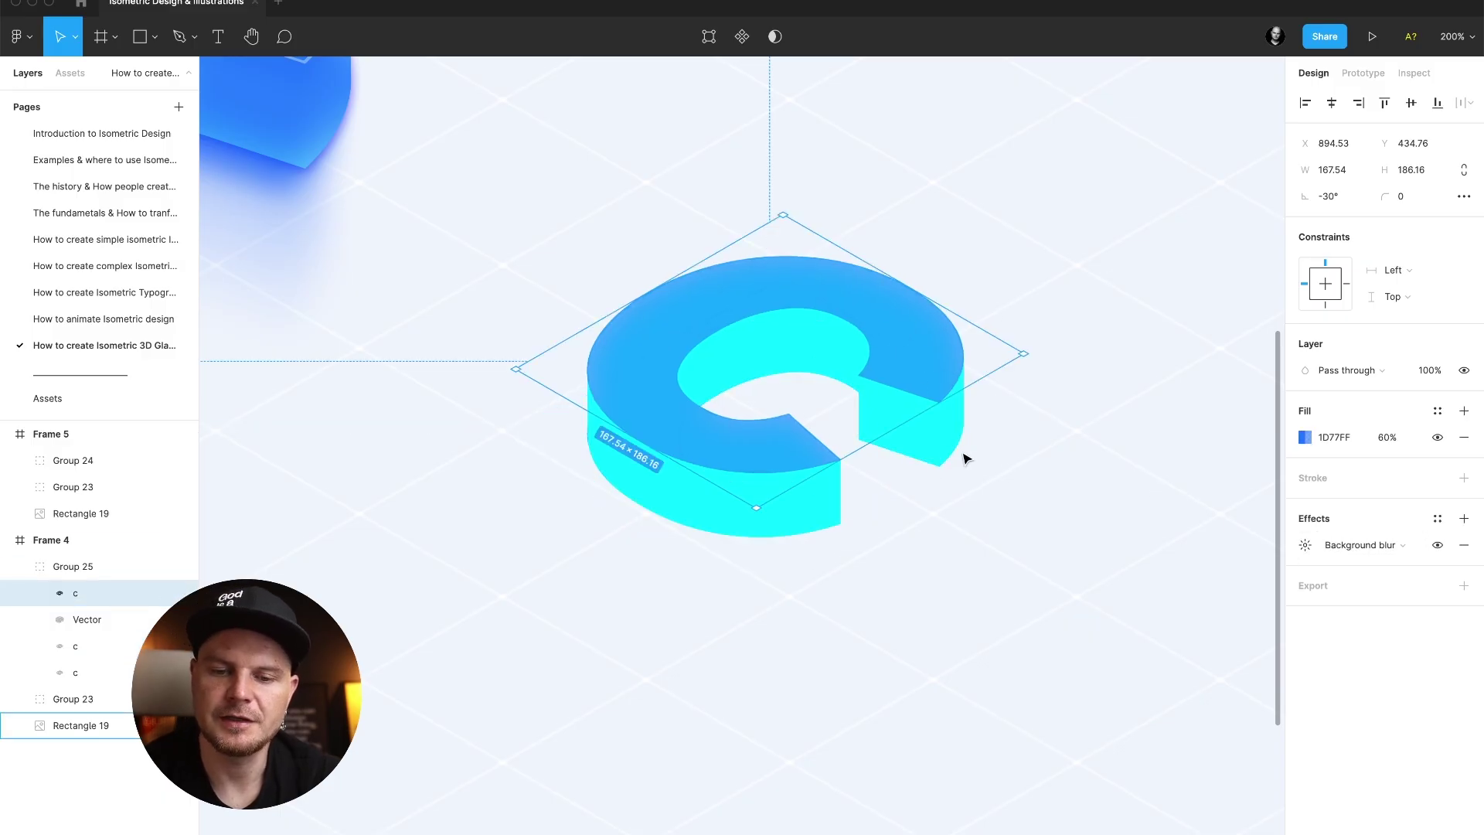
left_click(944, 434)
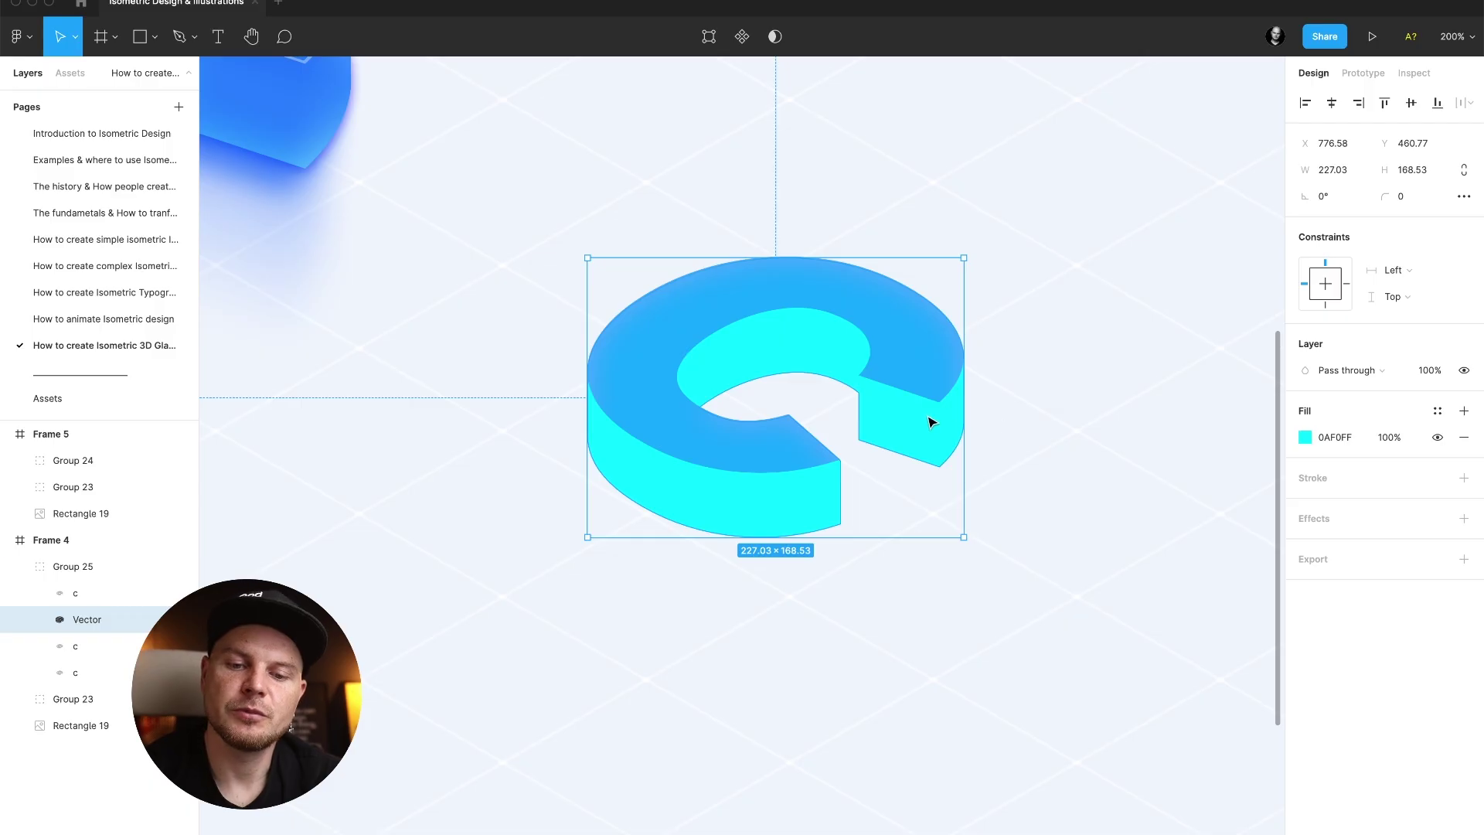
left_click(83, 595)
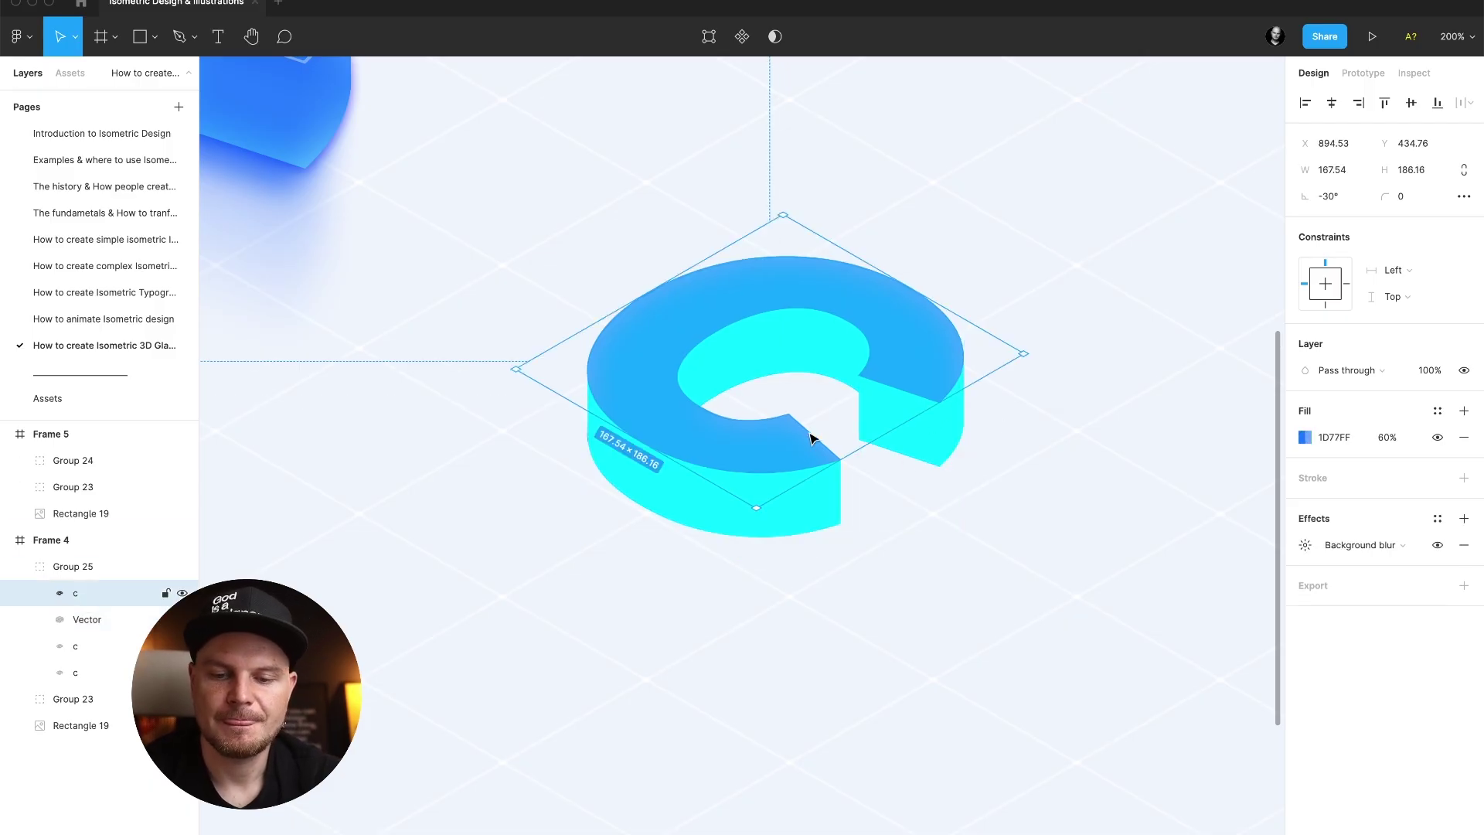
left_click(1301, 545)
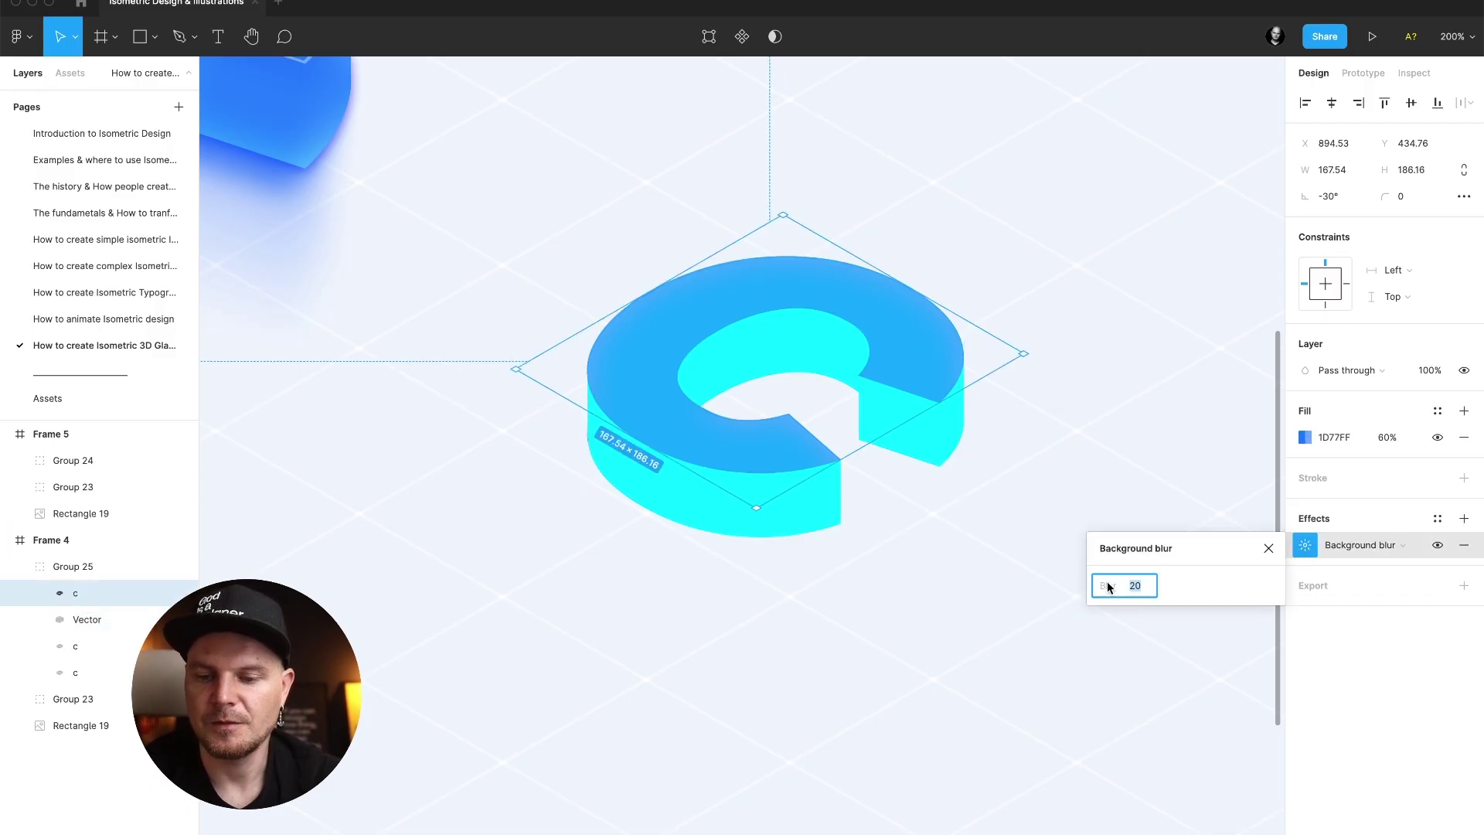
left_click(1267, 549)
left_click(1291, 545)
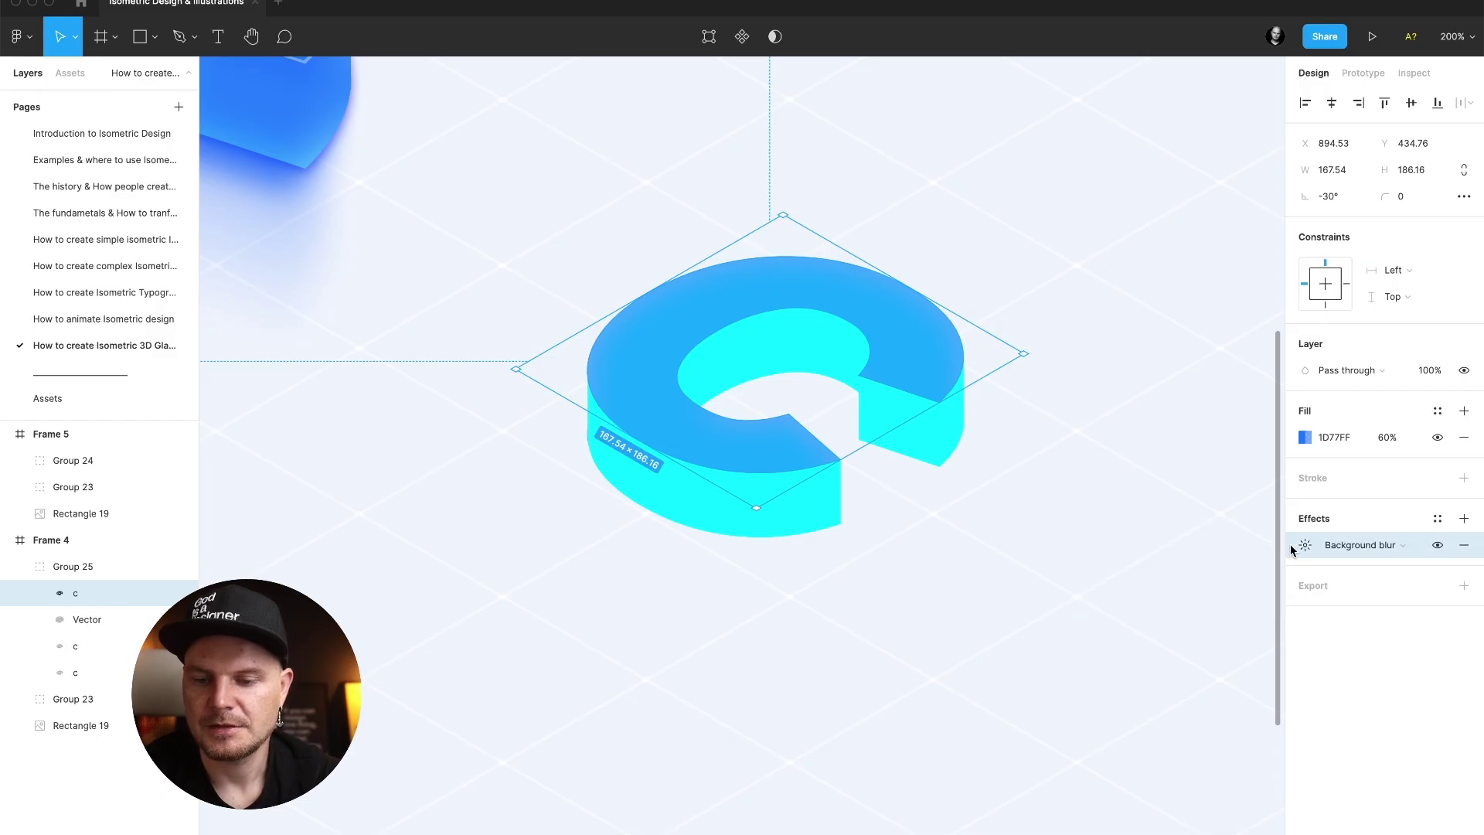
left_click(936, 438)
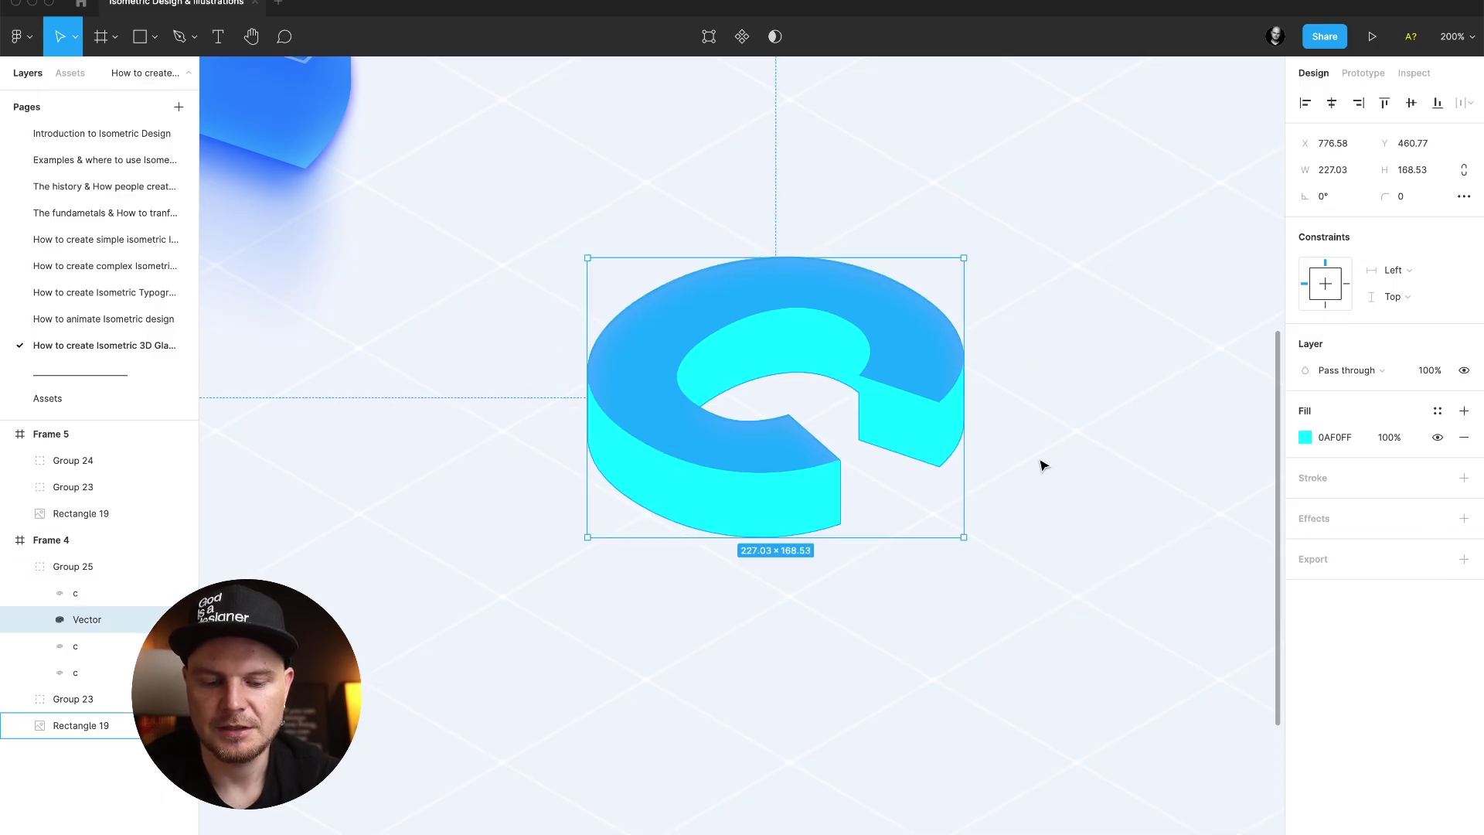
Set the cyan side shape's fill opacity to 50%.
left_click(1399, 438)
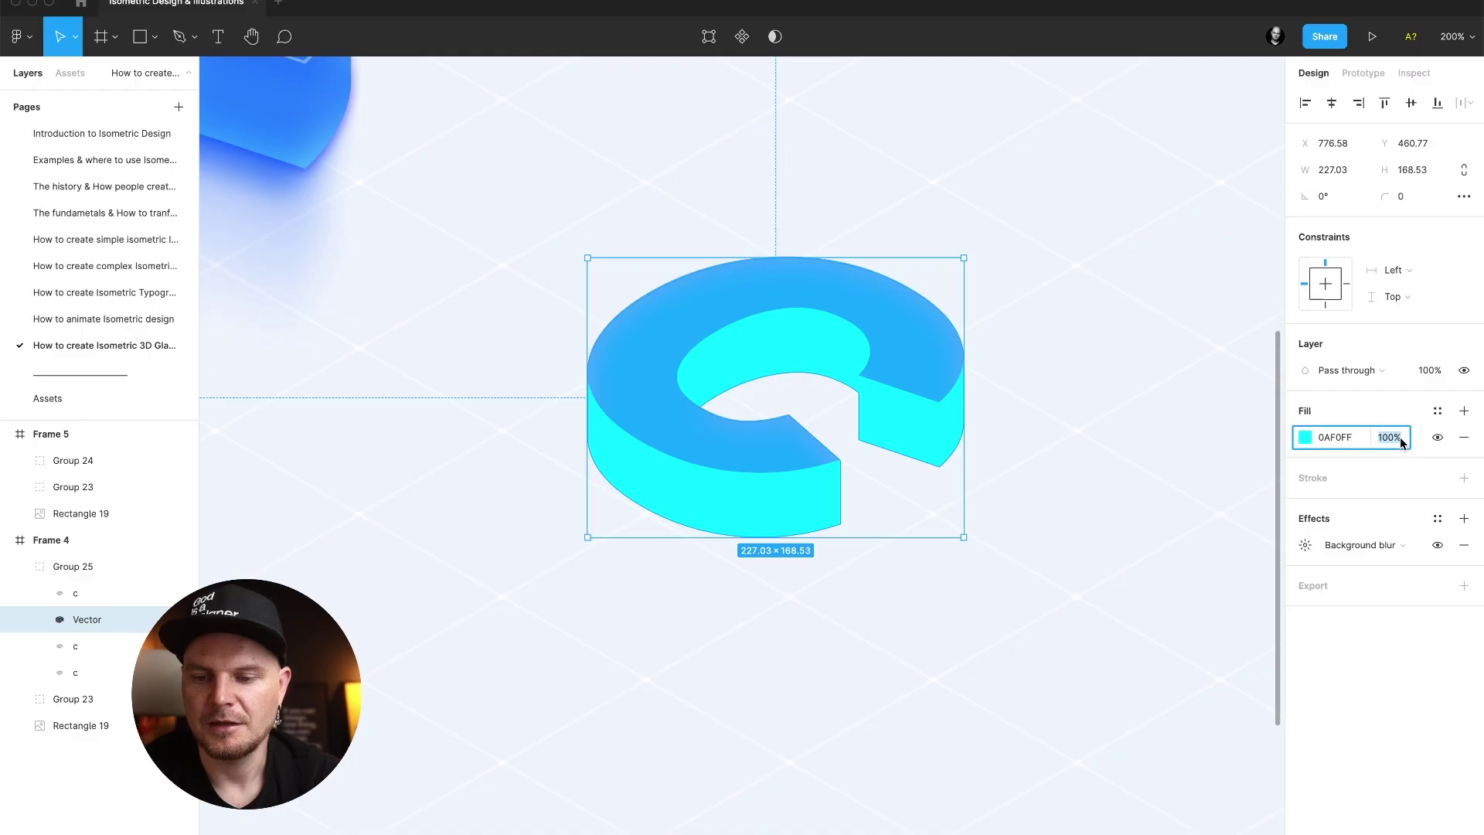
type("50")
key("Return")
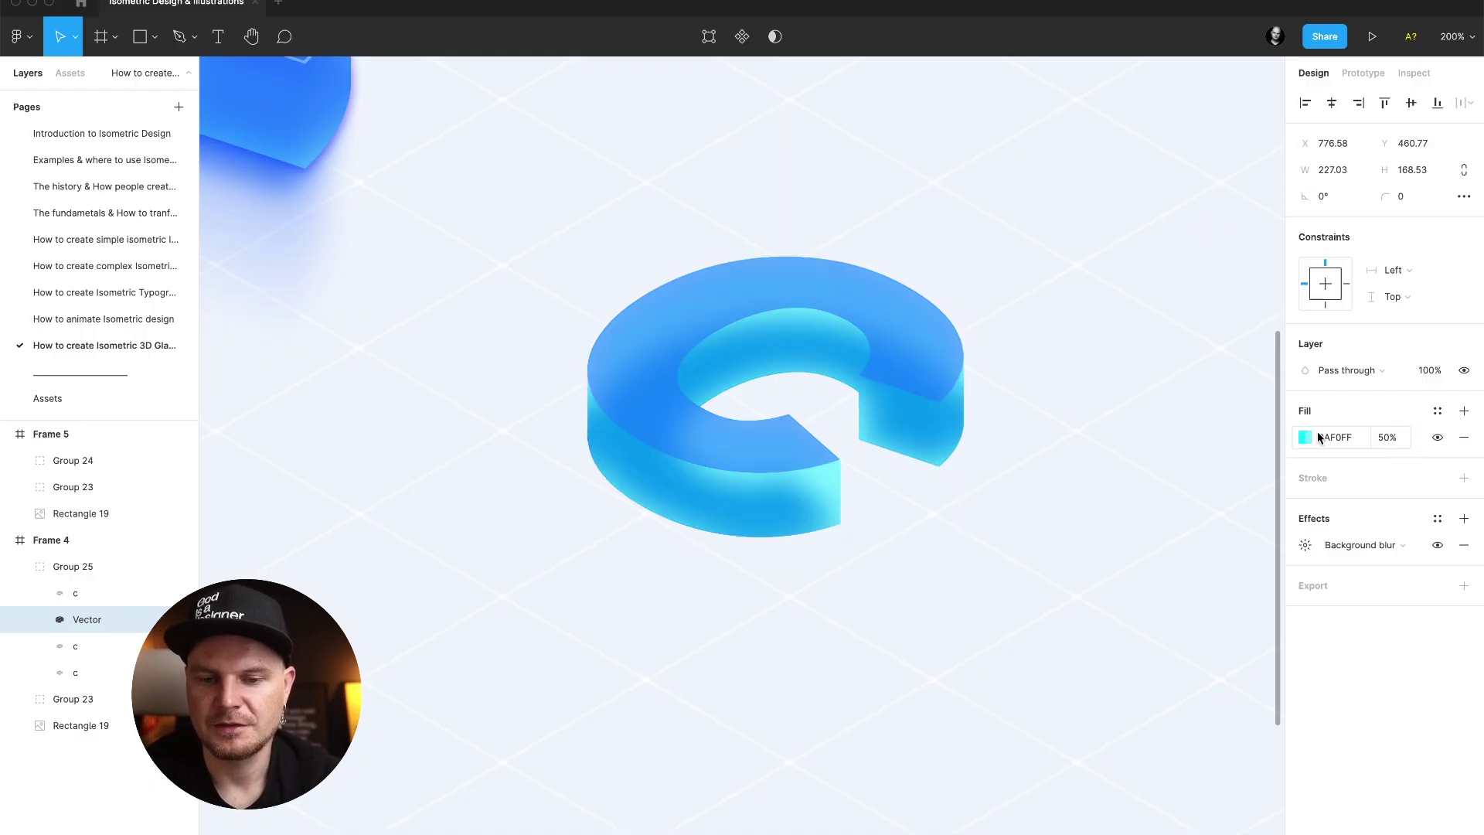
Try a background blur of 10 on the side shape.
left_click(1302, 546)
type("10")
key("Return")
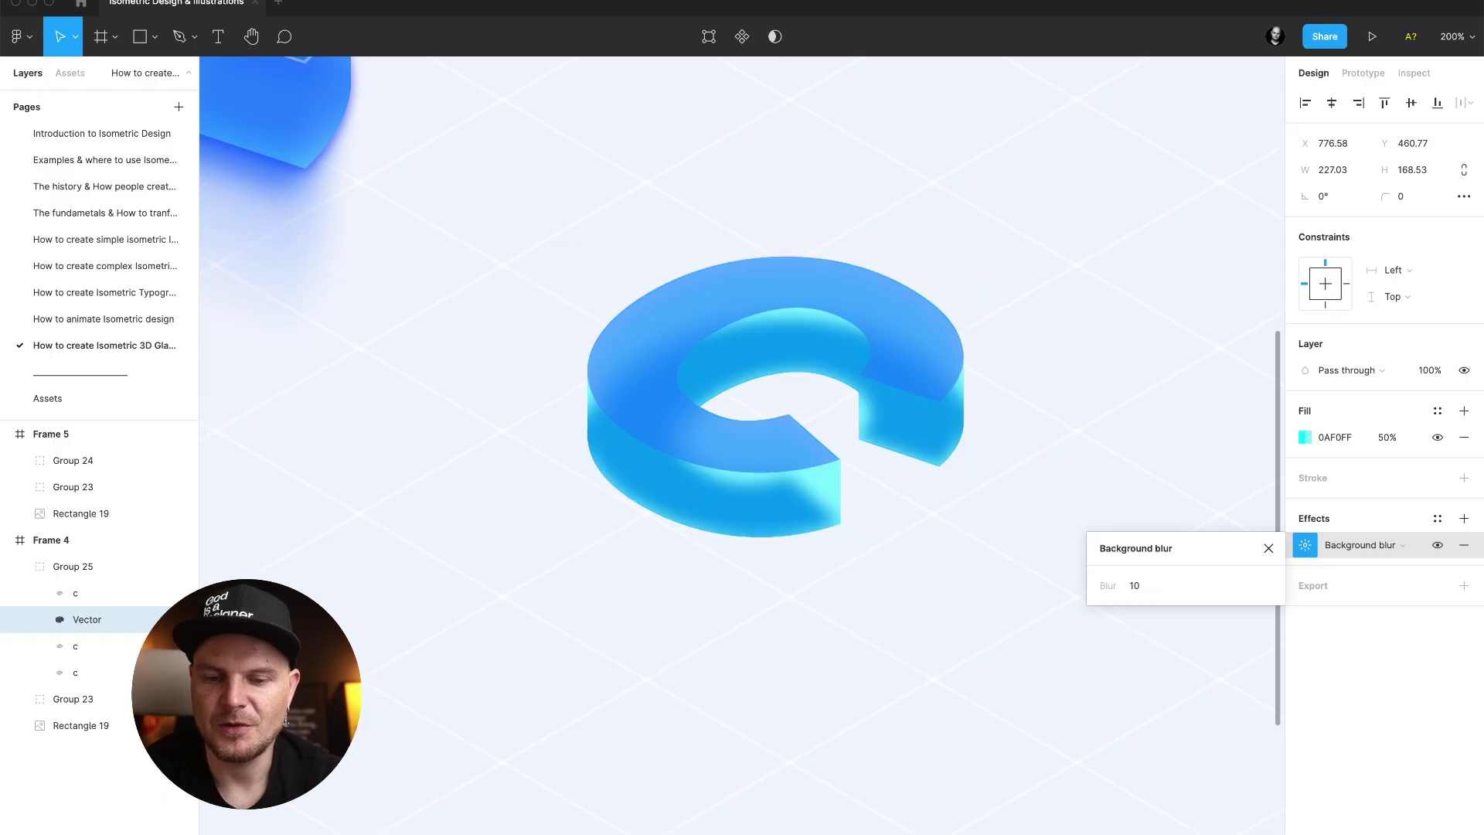
Set the side shape's background blur to 30 and compare the letter with the larger finished glass C.
left_click(1133, 586)
type("30")
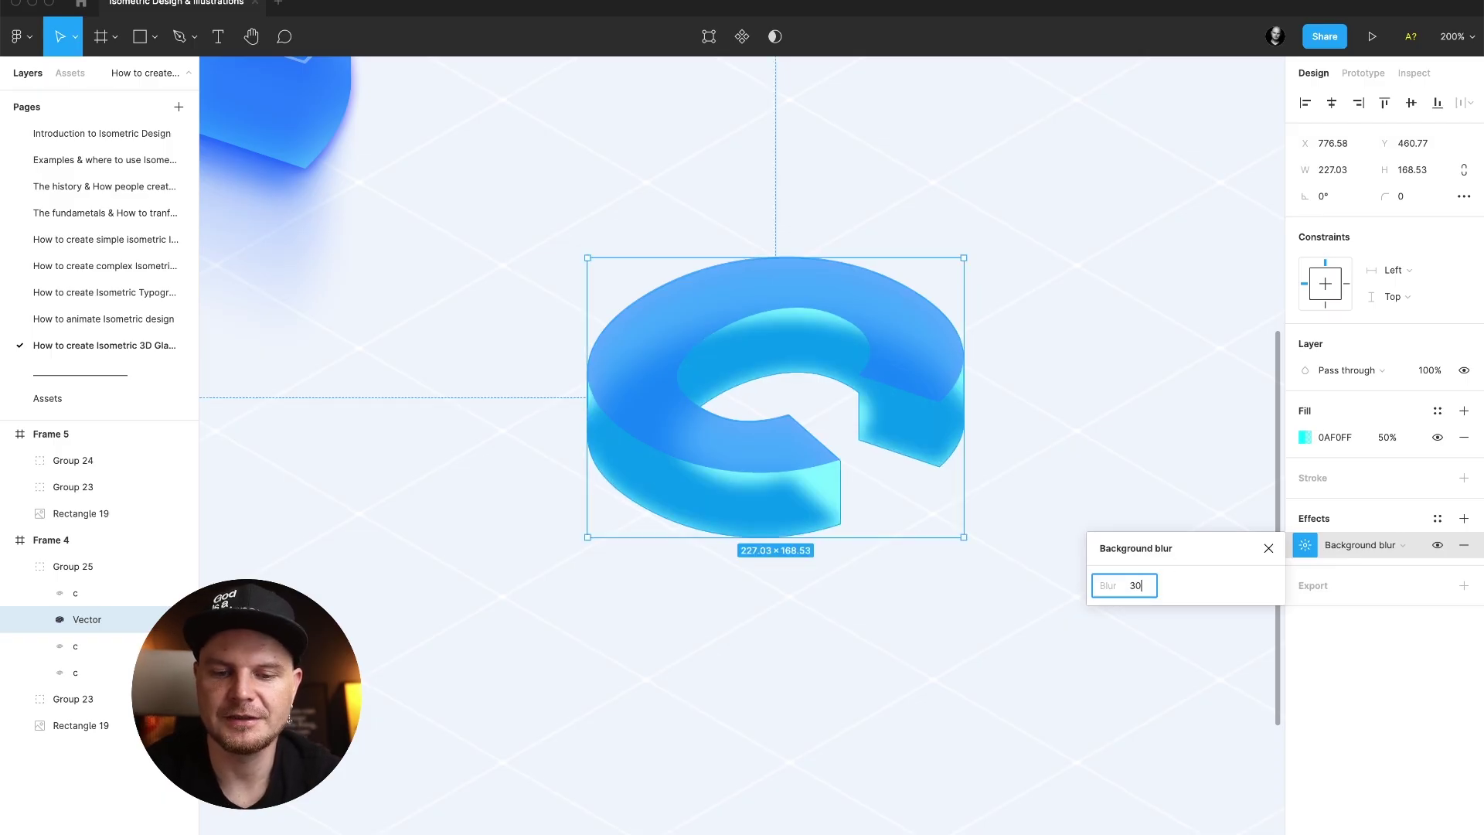
key("Return")
key("Escape")
scroll(1000, 537, "up", 5)
scroll(1000, 536, "left", 5)
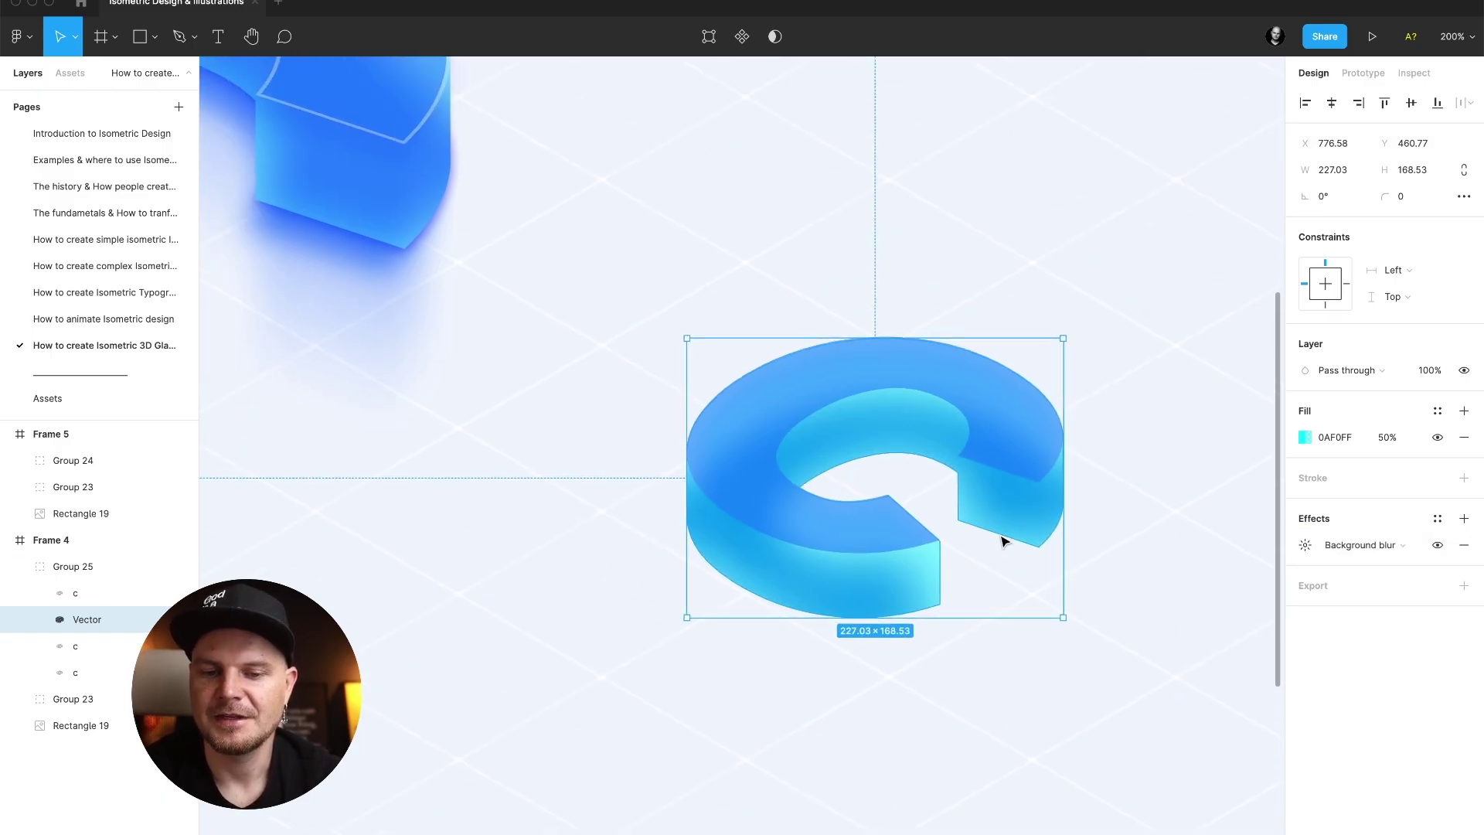
scroll(484, 255, "down", 5)
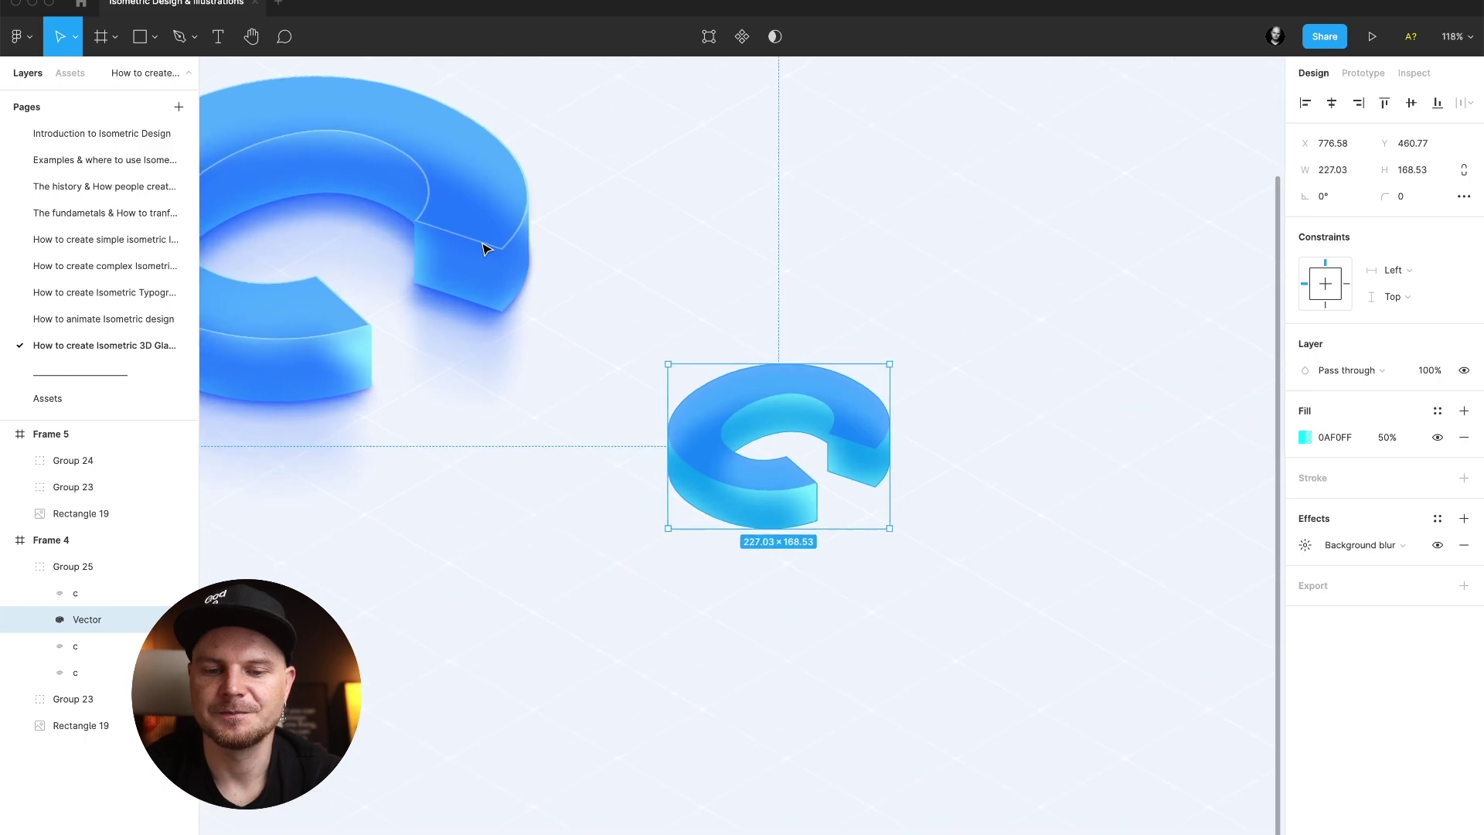
scroll(484, 249, "up", 1)
scroll(484, 249, "left", 2)
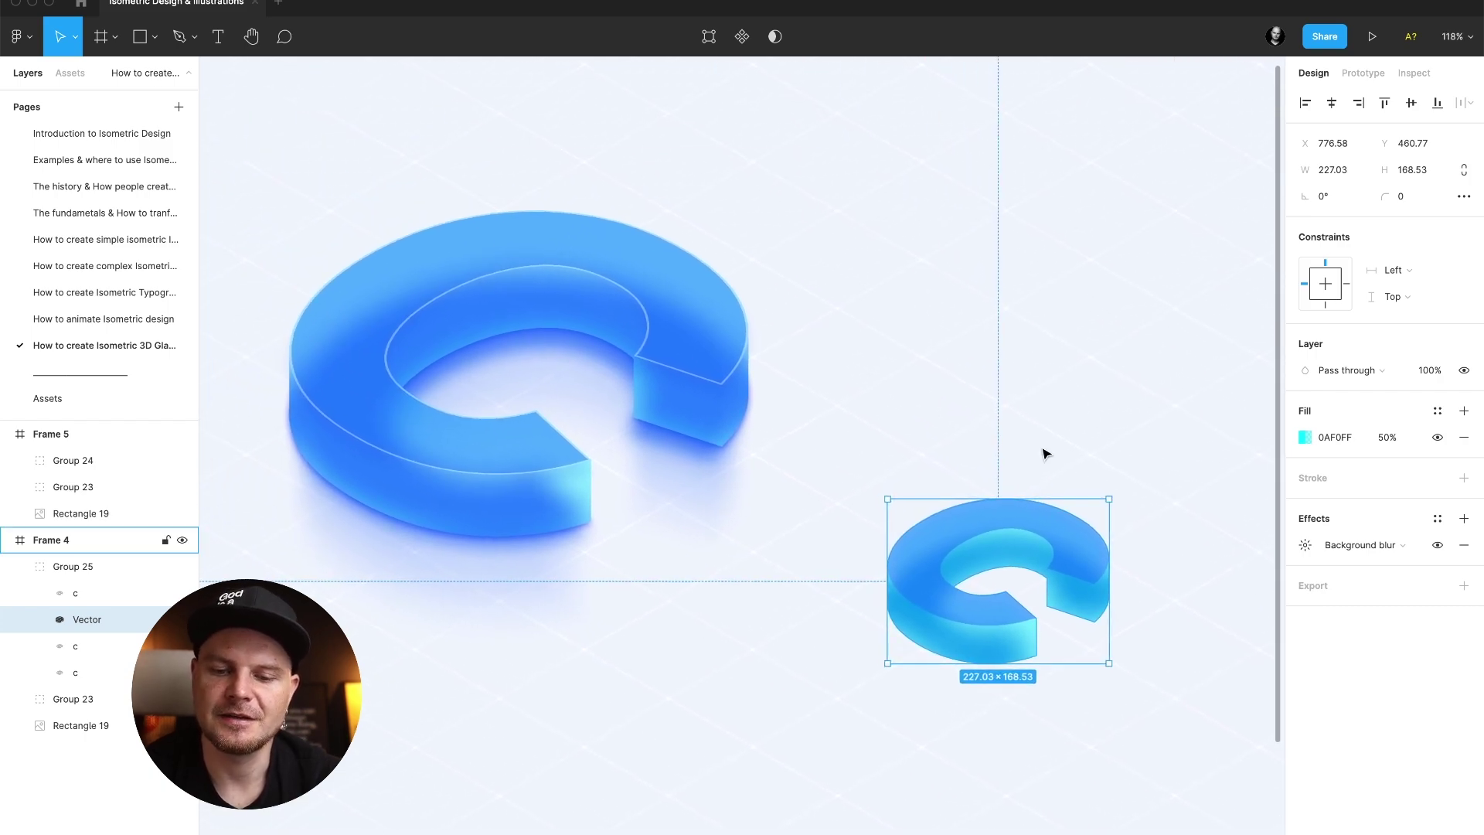
key("Escape")
key("Escape")
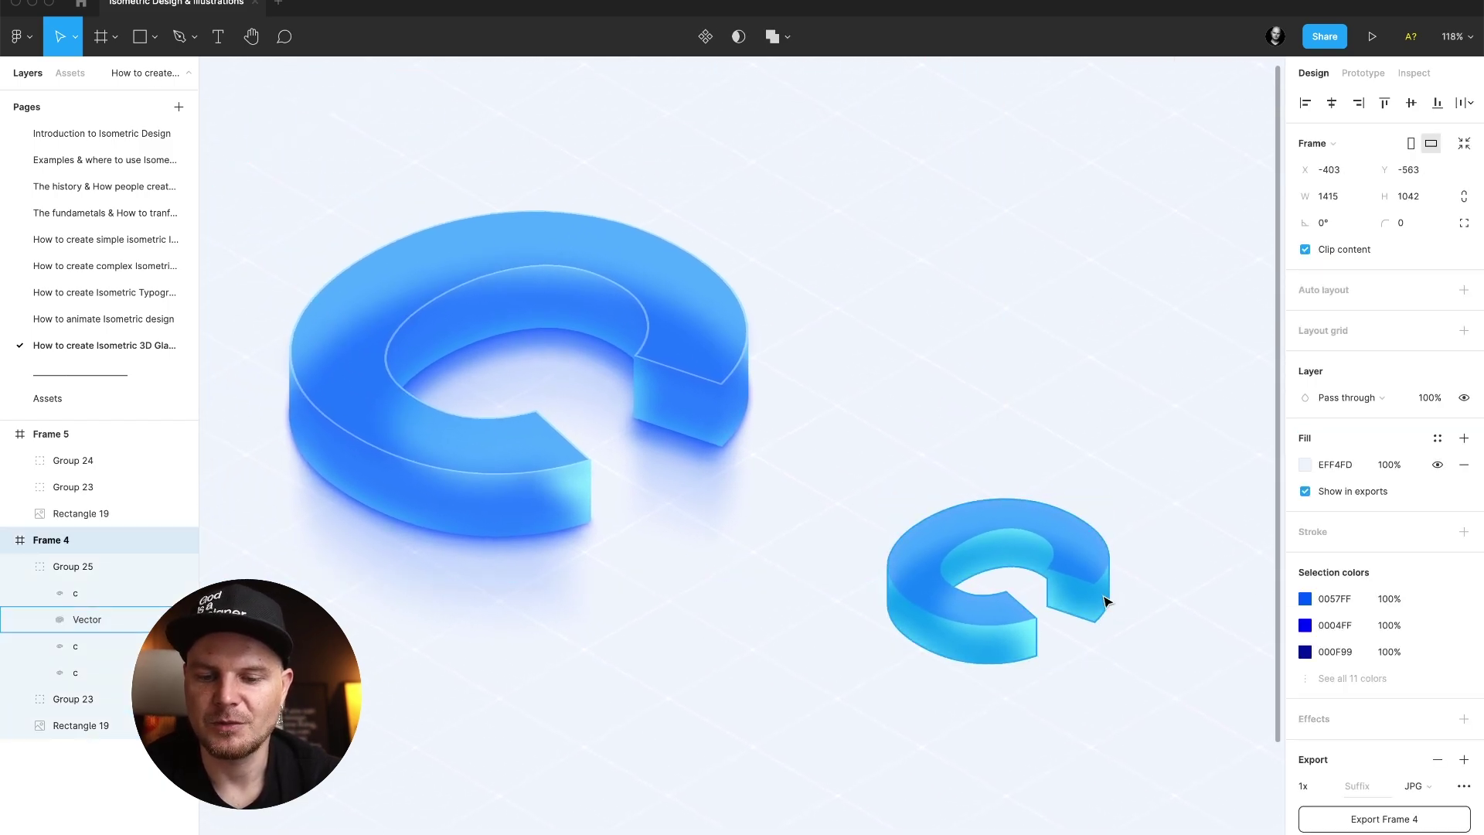
Change the fill of the c directly beneath the side shape to a brighter, more saturated blue, 0019FB.
left_click(80, 653)
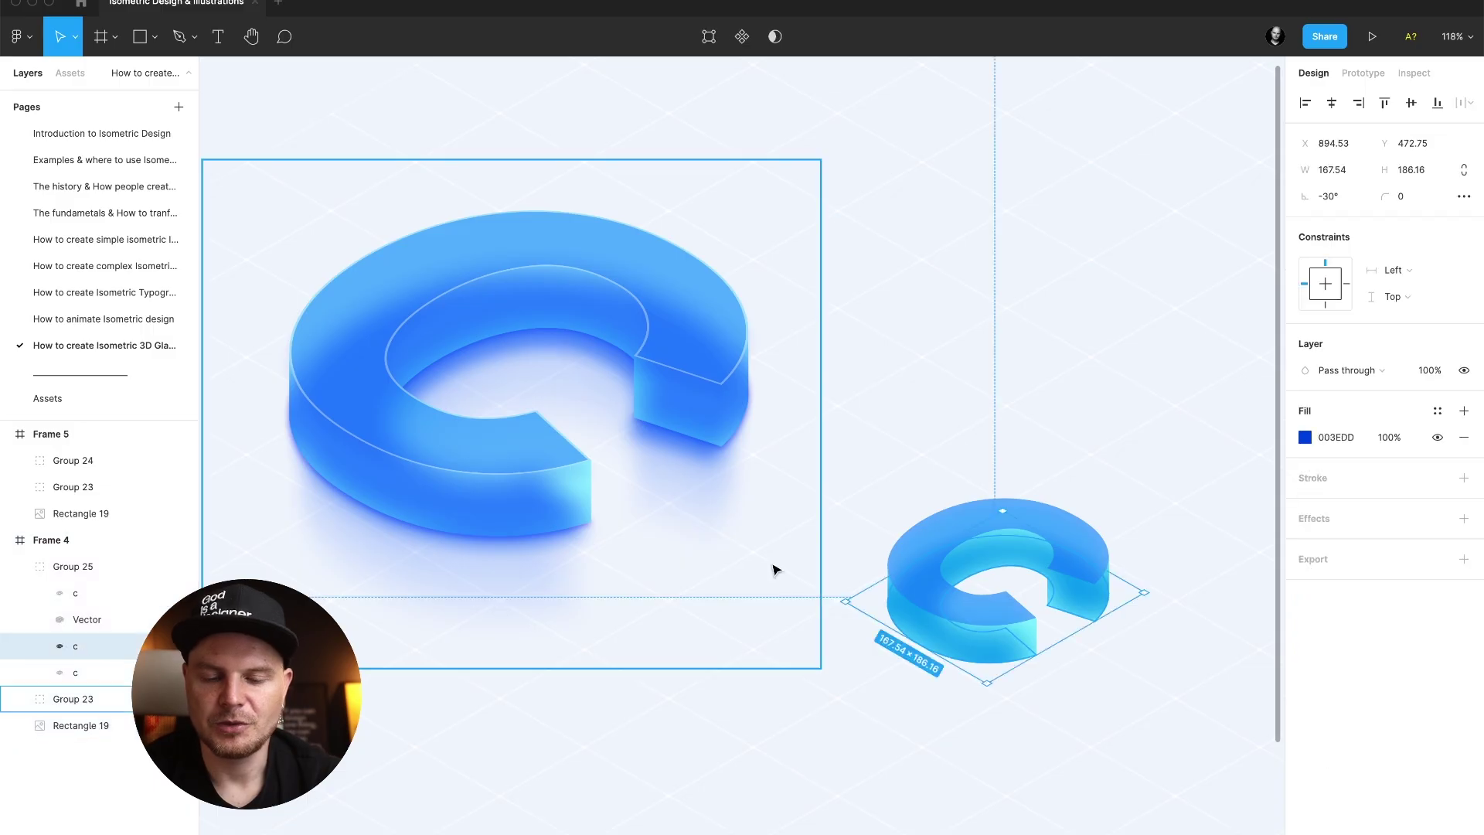
left_click(1306, 437)
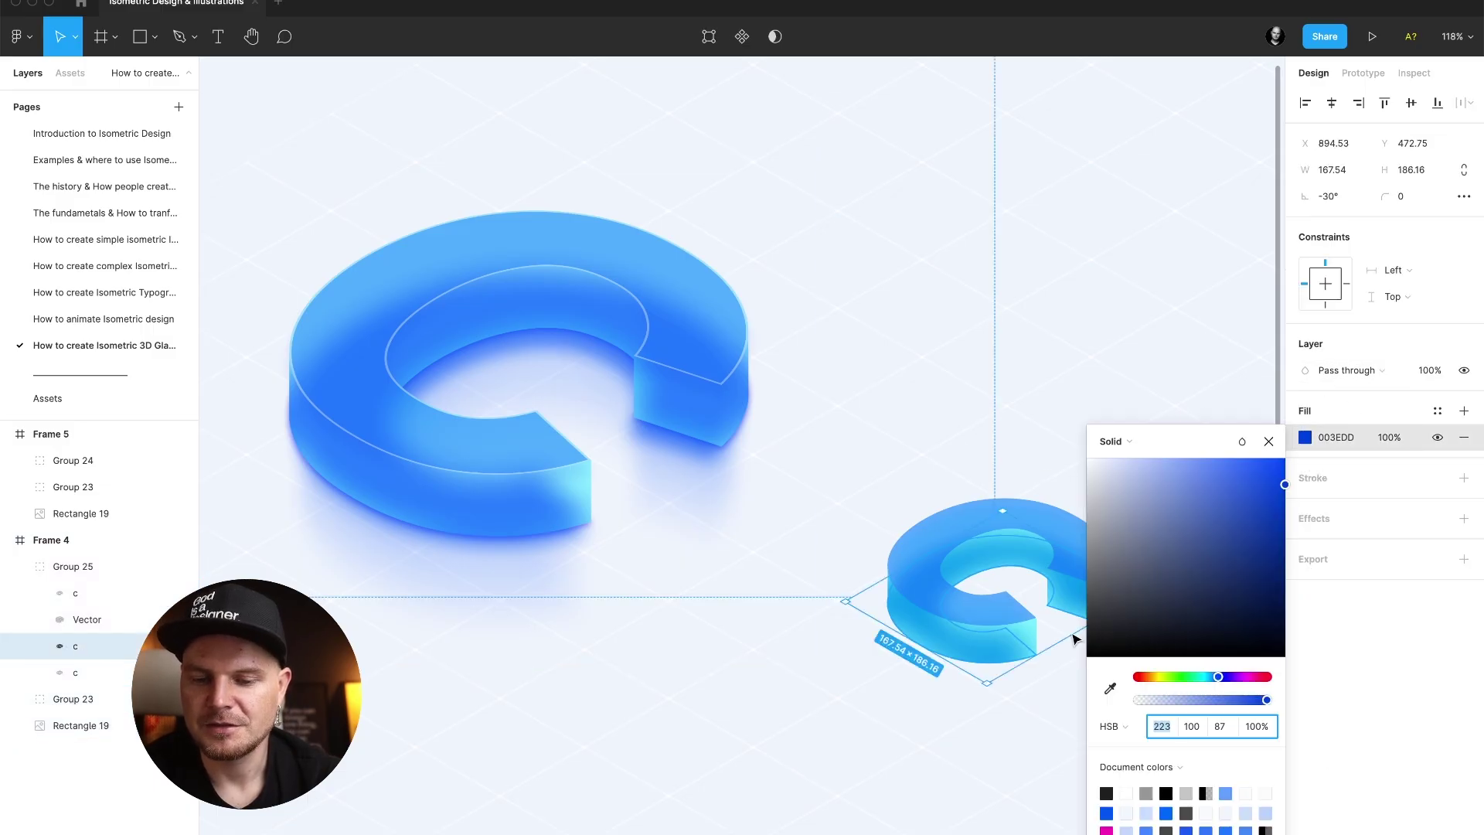
left_click_drag(1226, 534, 1244, 517)
mouse_move(1283, 462)
left_mouse_down()
mouse_move(1198, 459)
mouse_move(1301, 469)
left_mouse_up()
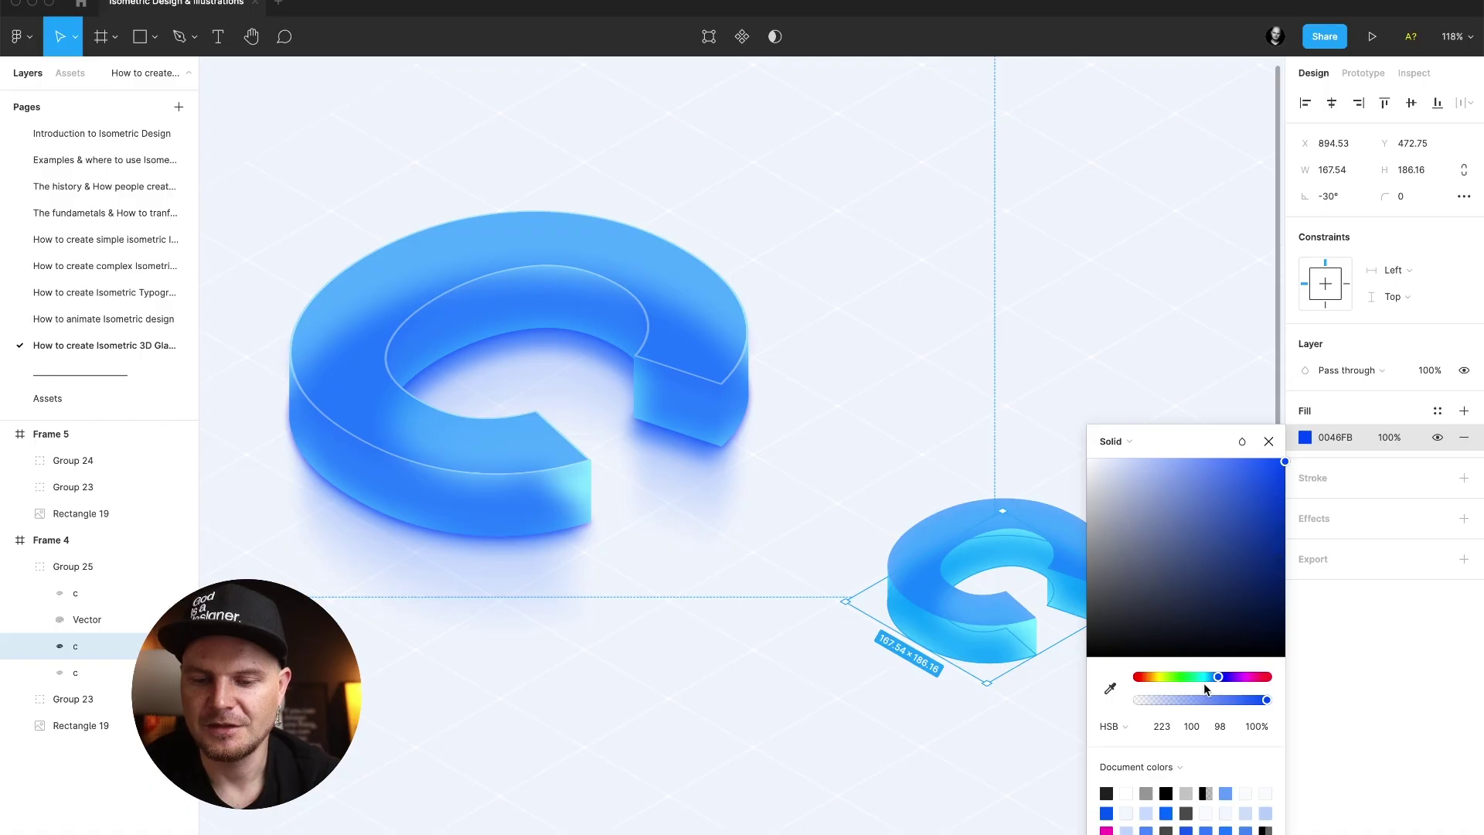
scroll(994, 644, "up", 5)
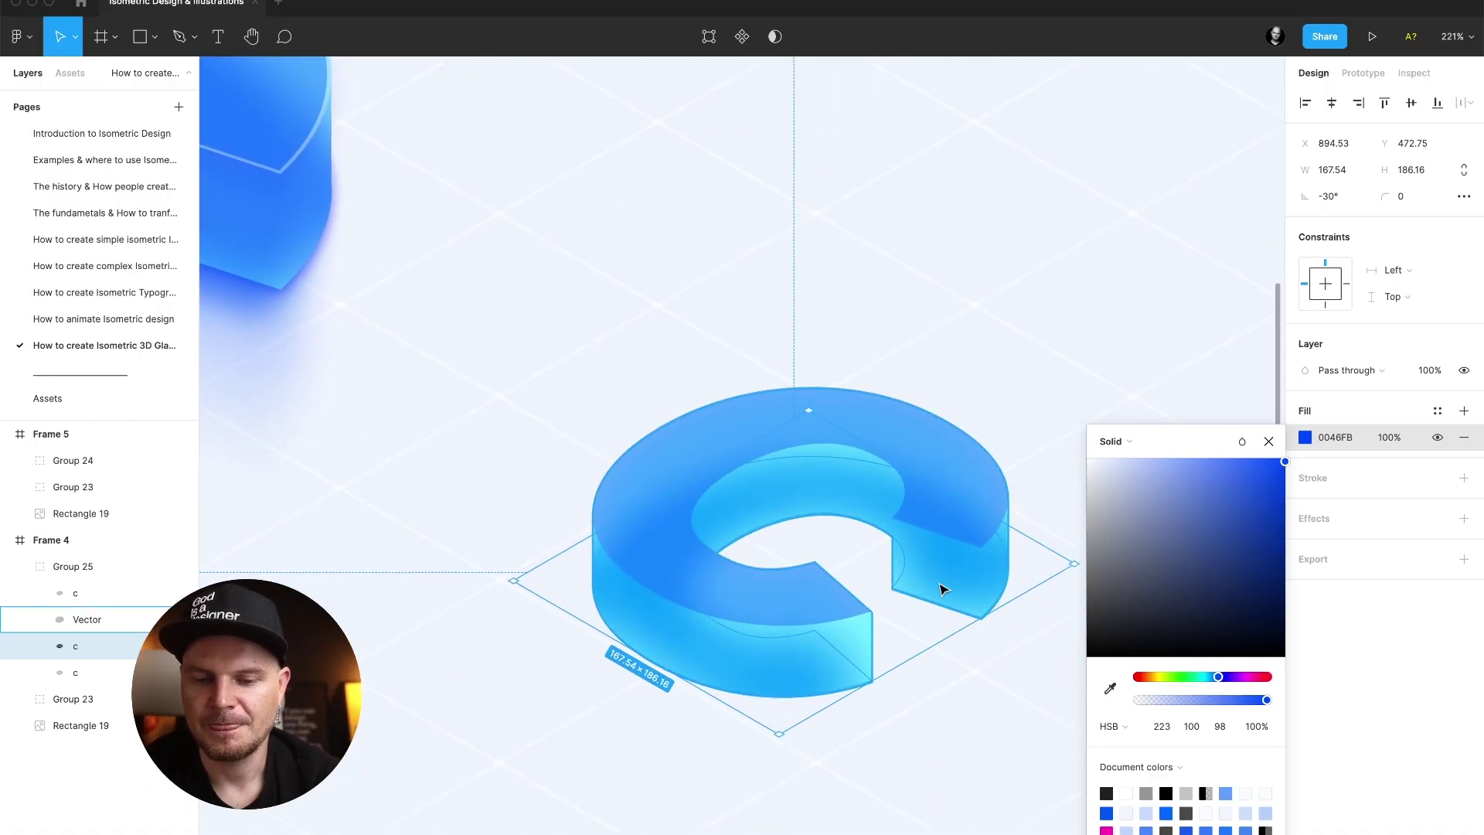
mouse_move(1220, 678)
left_mouse_down()
mouse_move(1269, 677)
mouse_move(1163, 680)
mouse_move(1221, 678)
left_mouse_up()
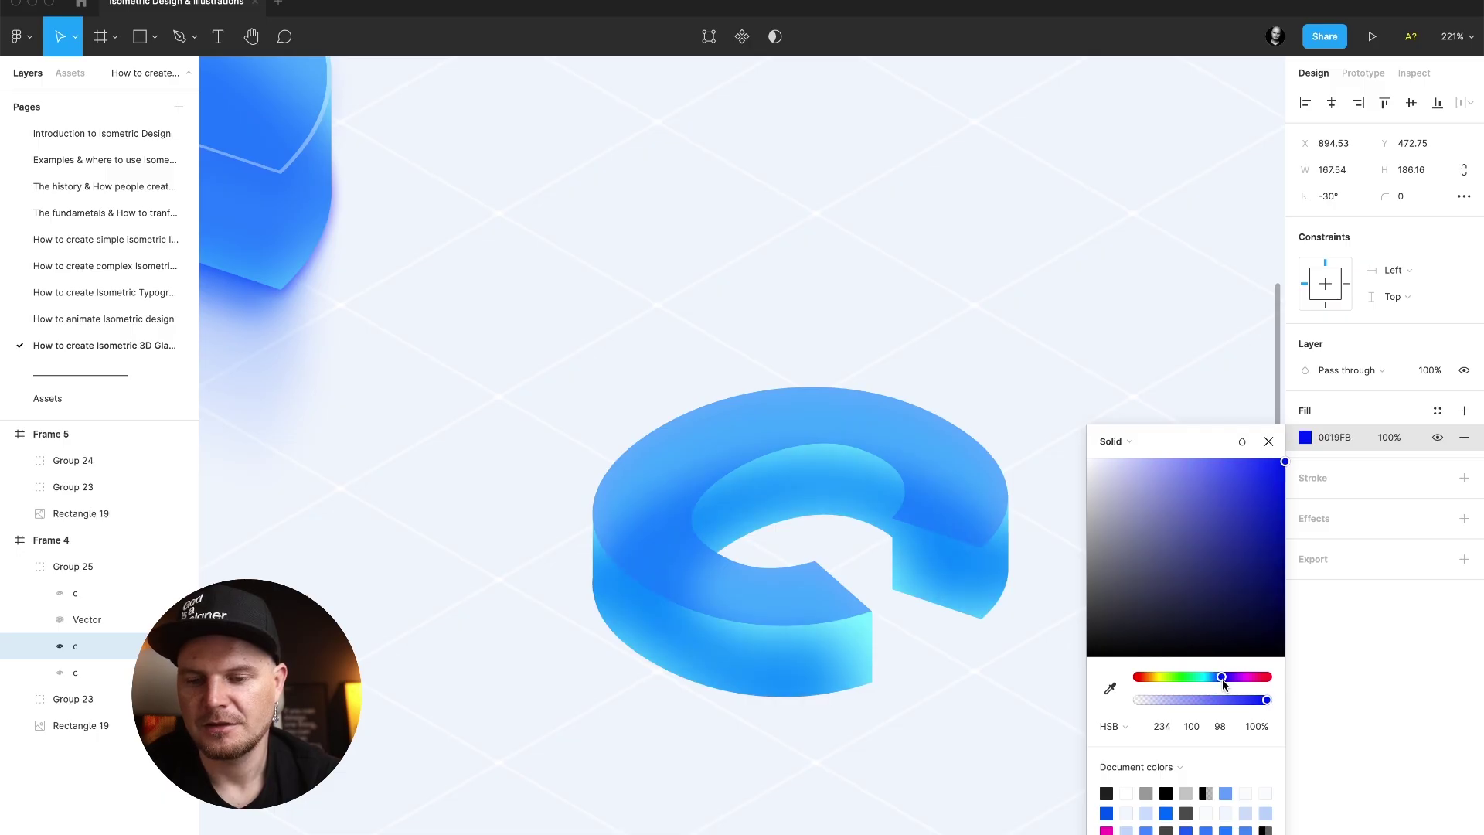
left_click(1269, 441)
left_click(1085, 487)
Add a stroke of width 1 to the top c and align it inside.
scroll(1086, 487, "down", 5)
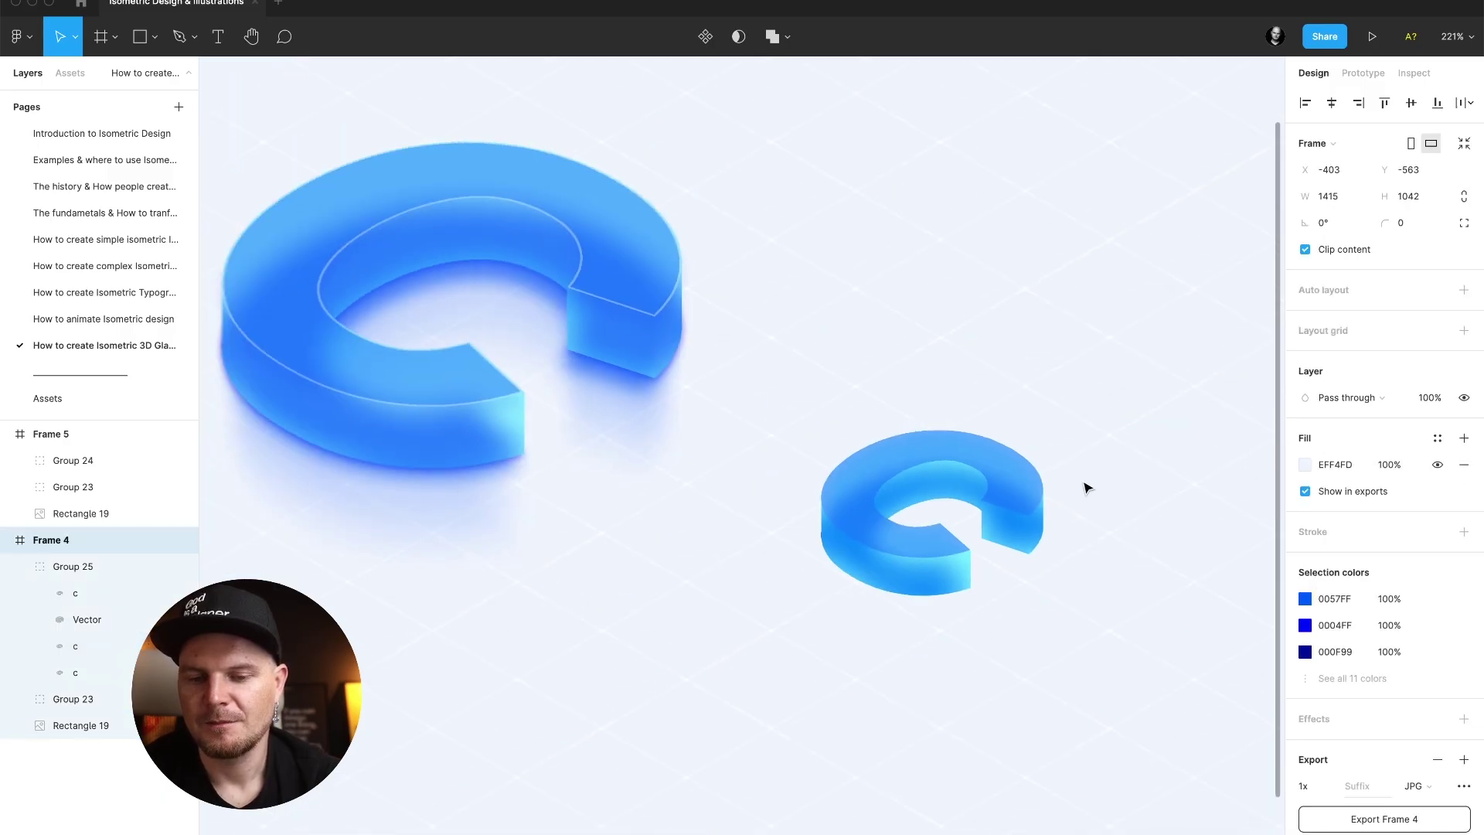
scroll(1067, 495, "up", 2)
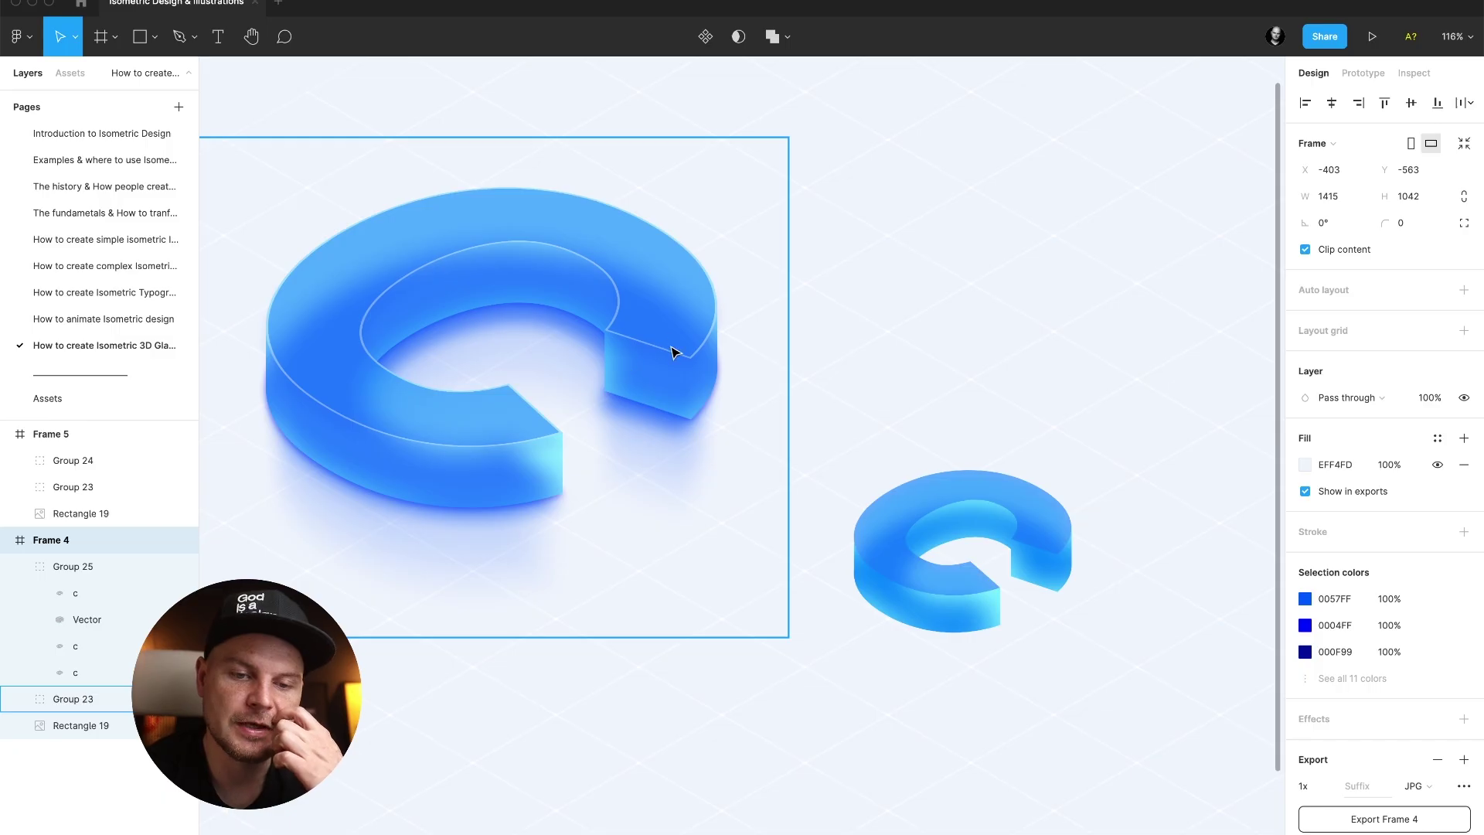
left_click(1030, 497, "super")
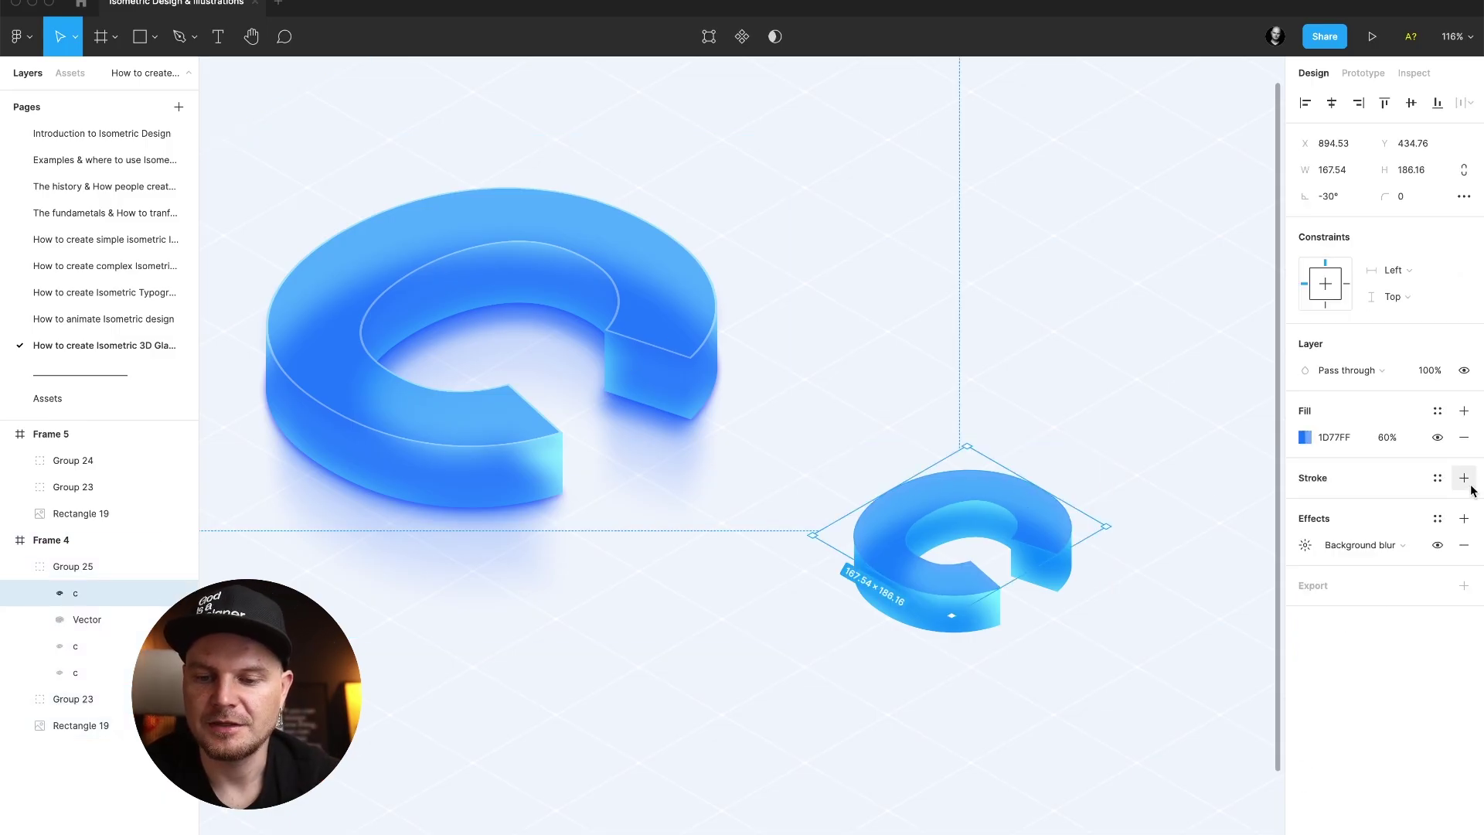
left_click(1464, 478)
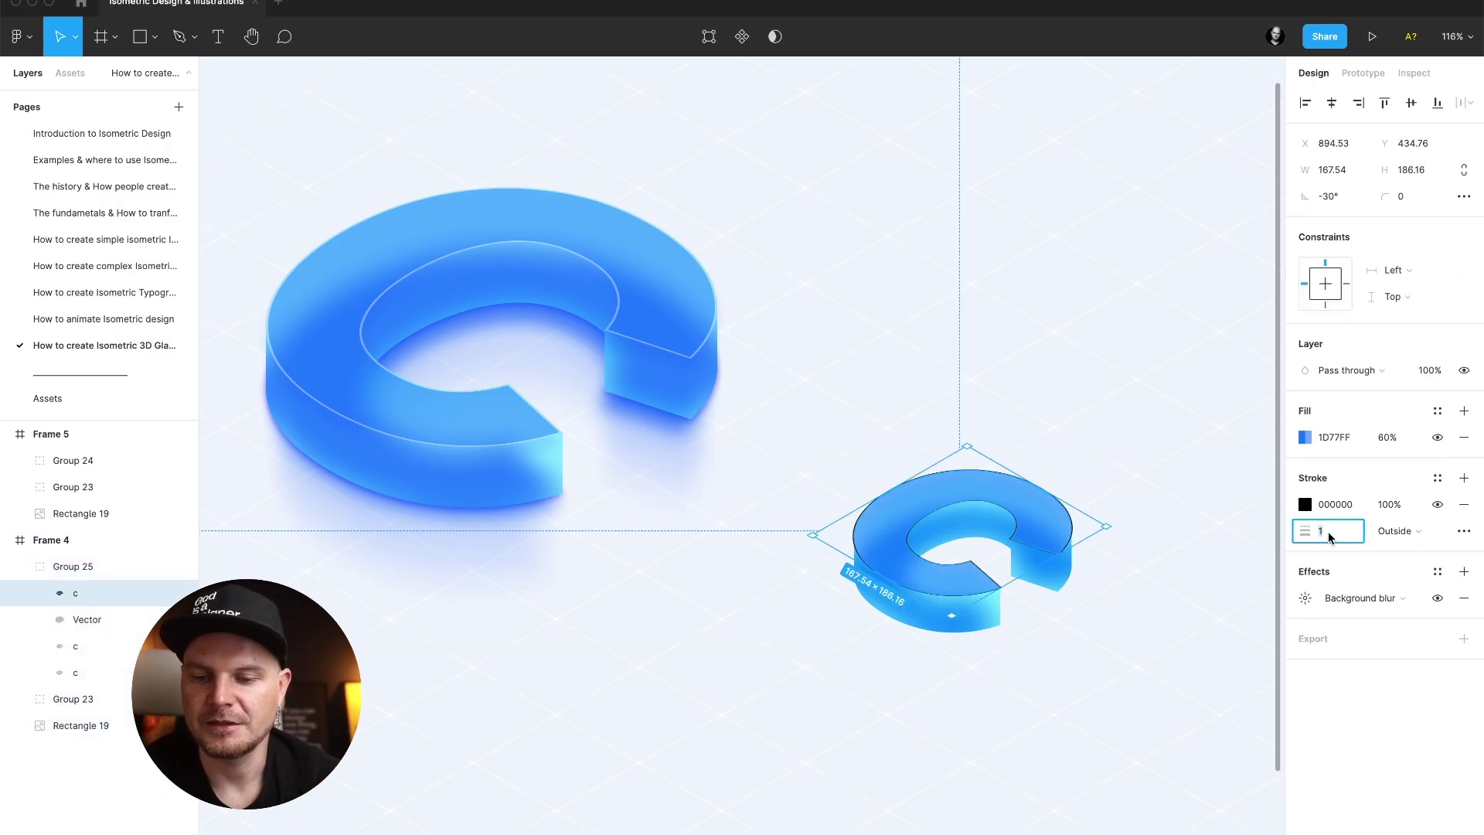
left_click(1416, 531)
left_click(1417, 510)
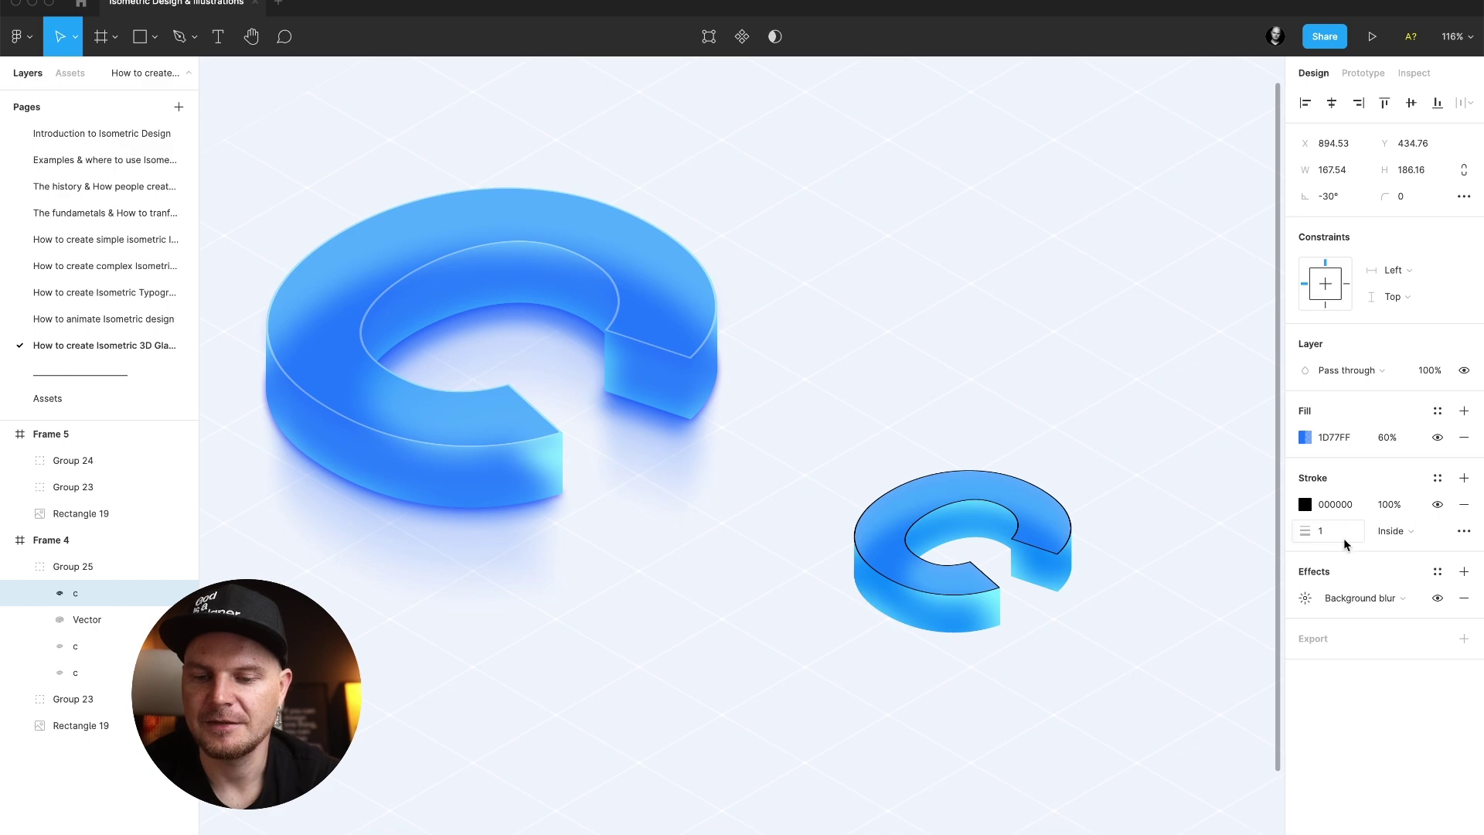
Make the top c's stroke white, FFFFFF, with 20% opacity.
left_click(1305, 504)
left_click(1172, 541)
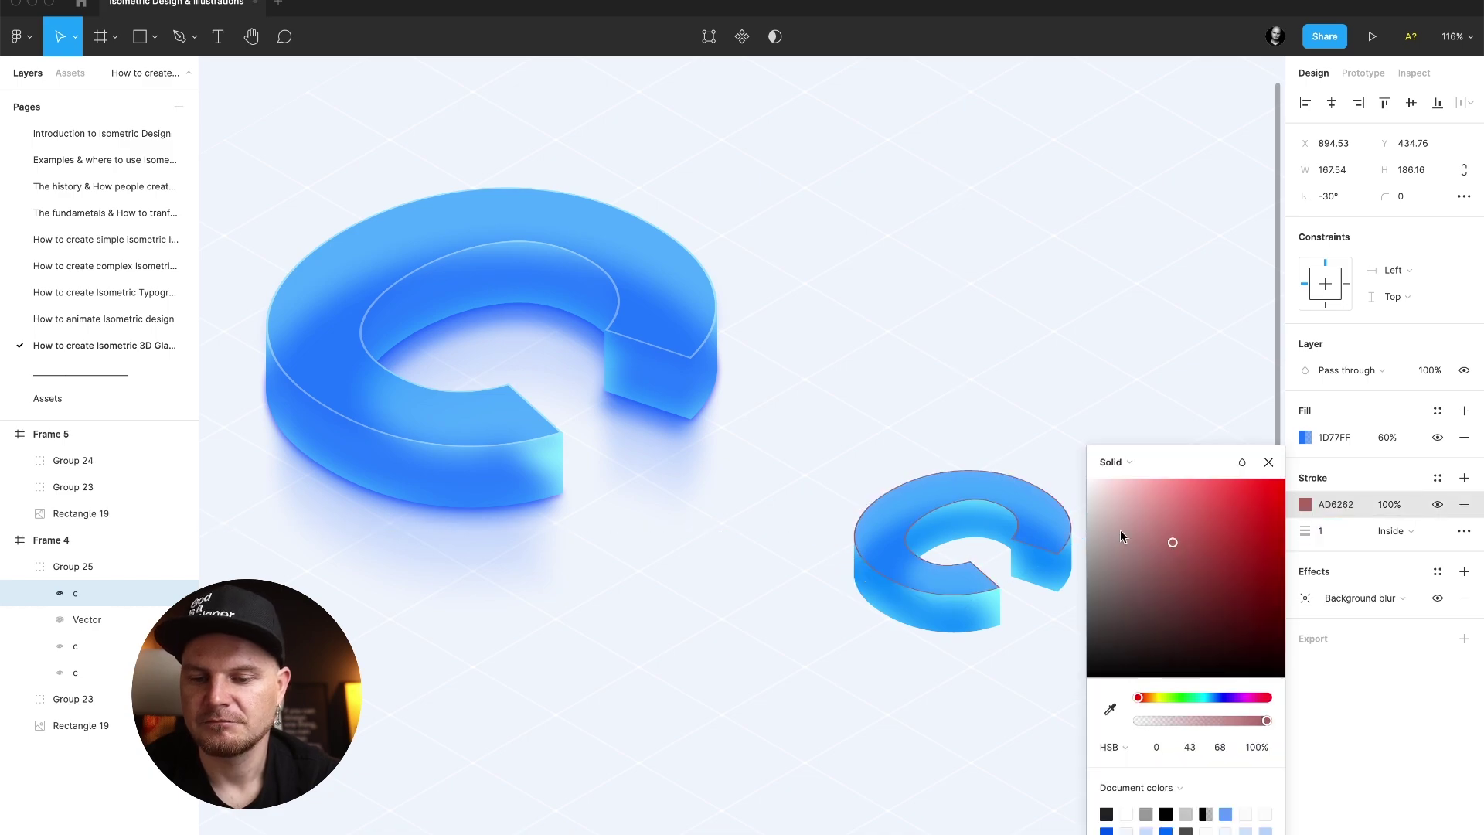
left_click_drag(1120, 530, 1047, 460)
left_click(1268, 462)
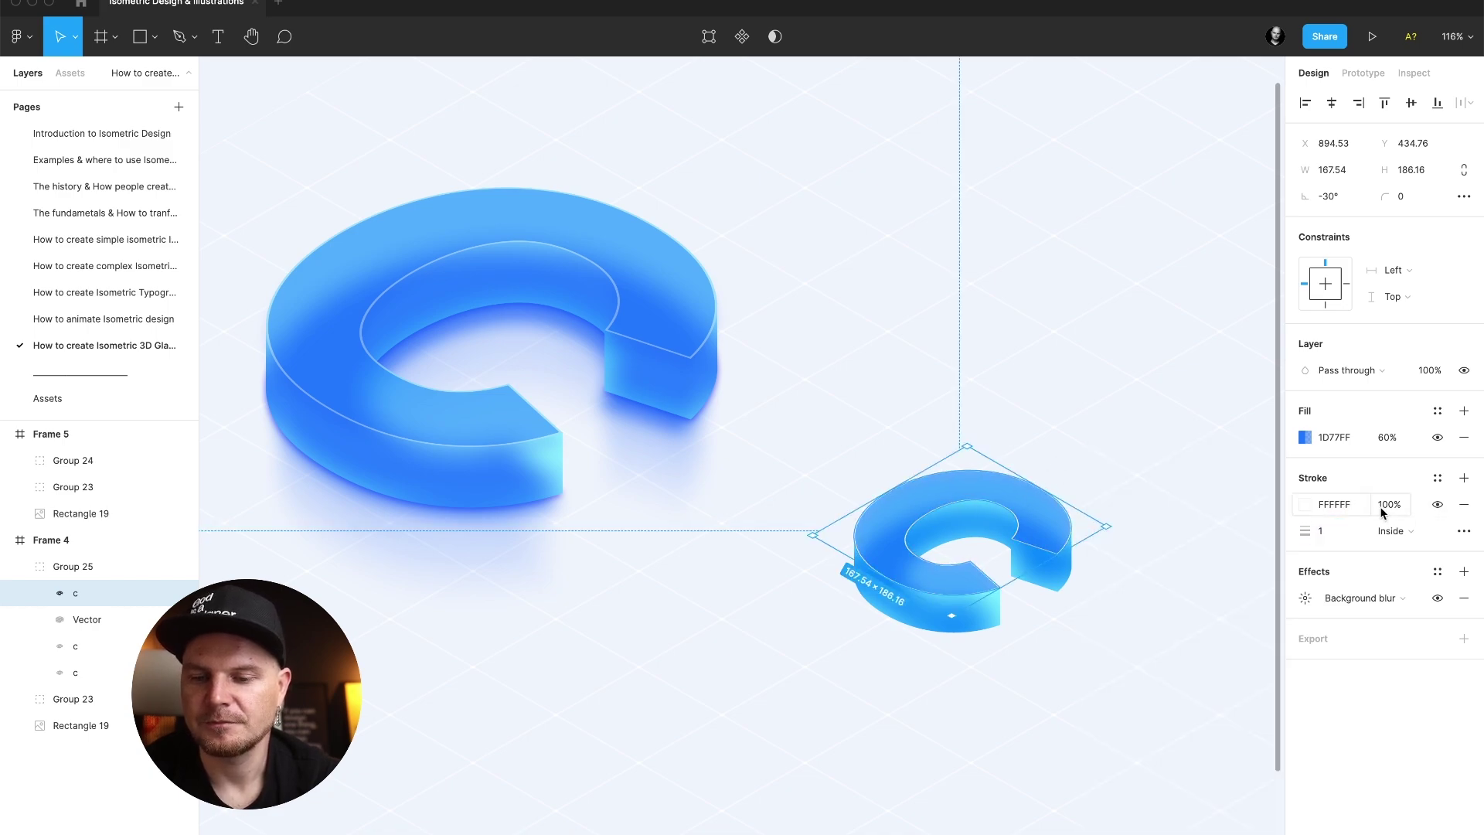
left_click(1389, 506)
key("Escape")
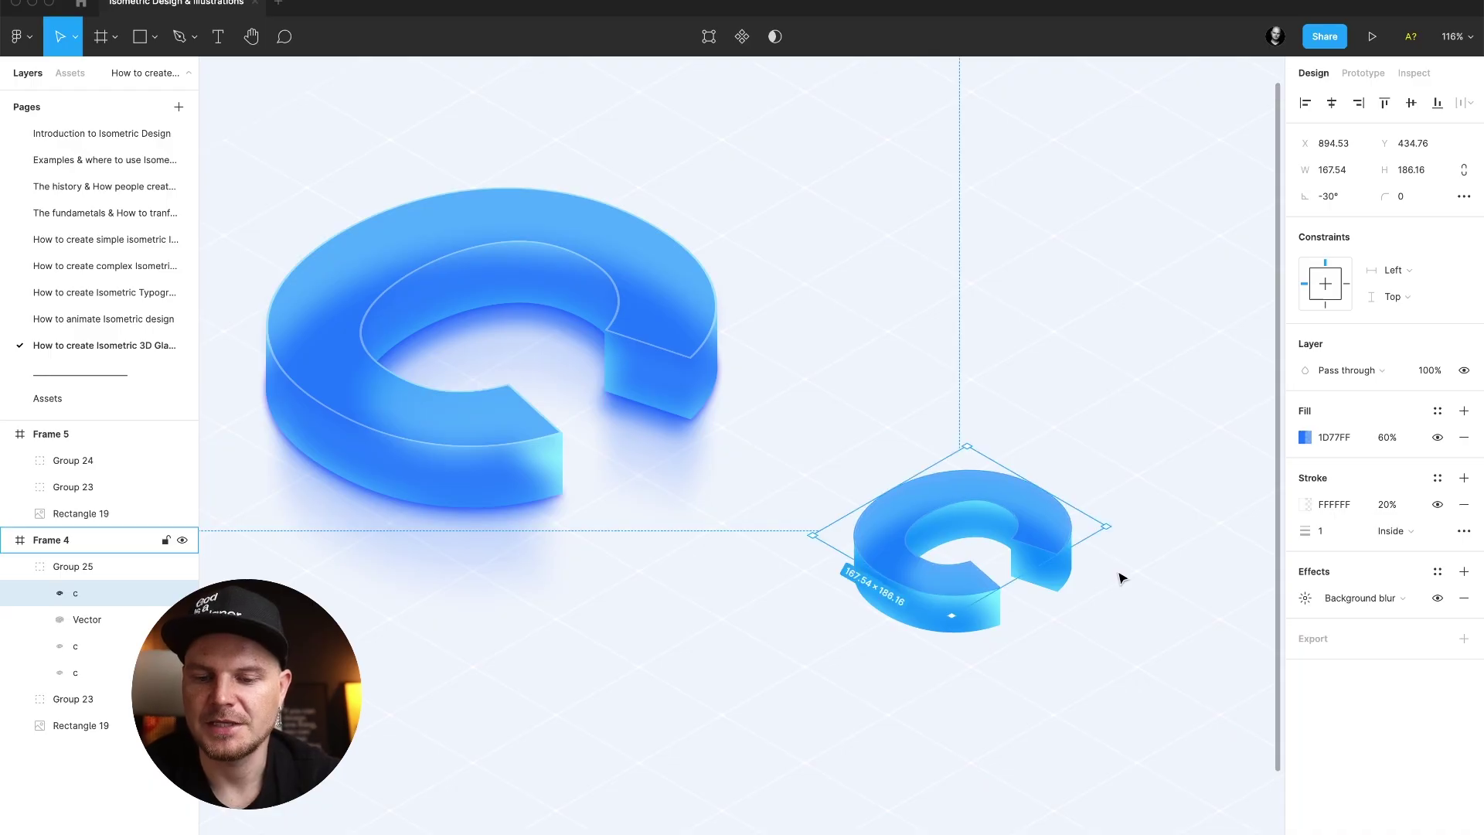
Examine the top c's edge highlight up close and compare it with the finished glass C and 3D letters.
key("shift+2")
left_click(1105, 592)
scroll(1105, 591, "left", 3)
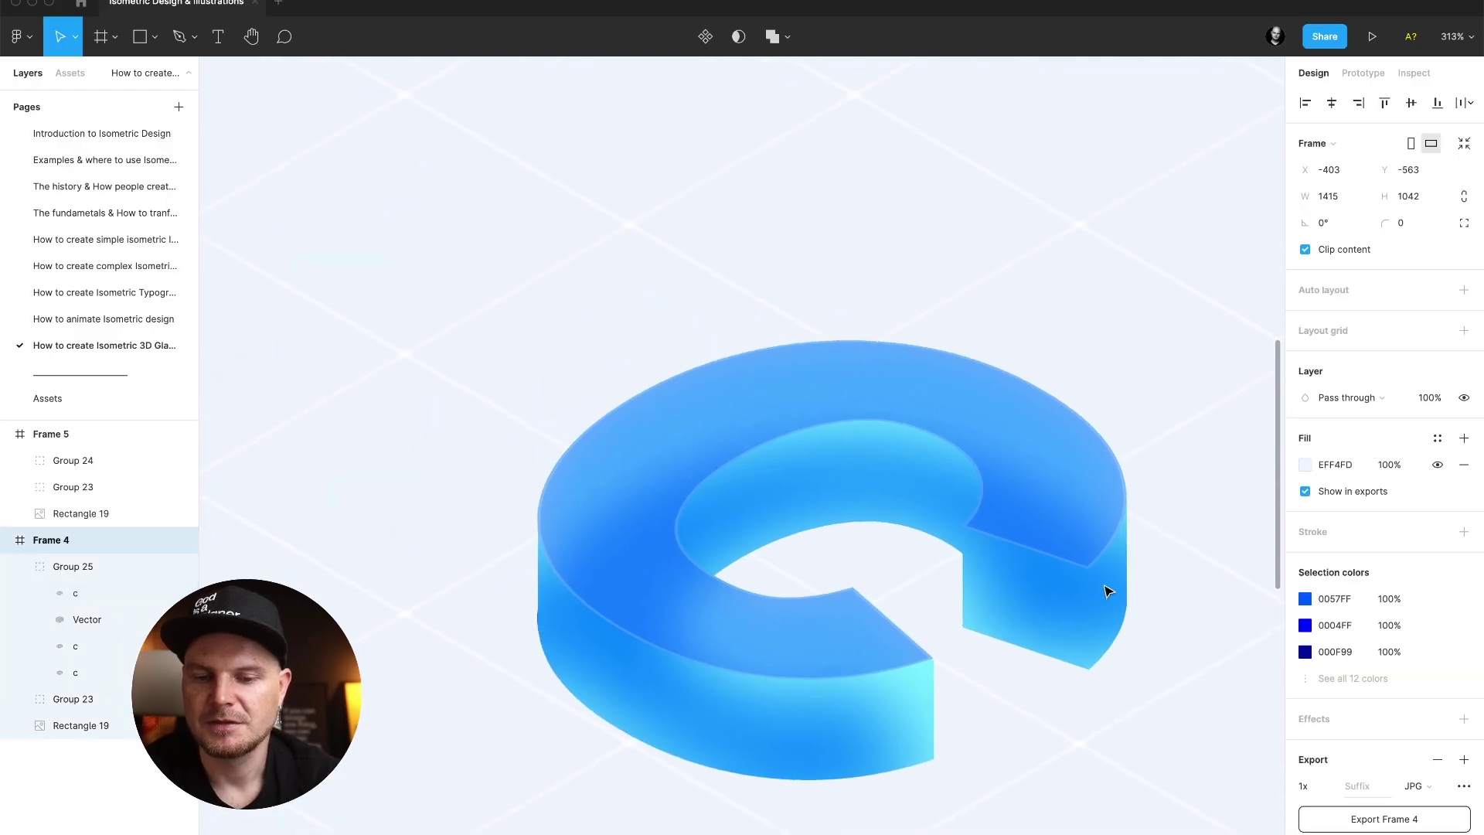
left_click(1096, 539)
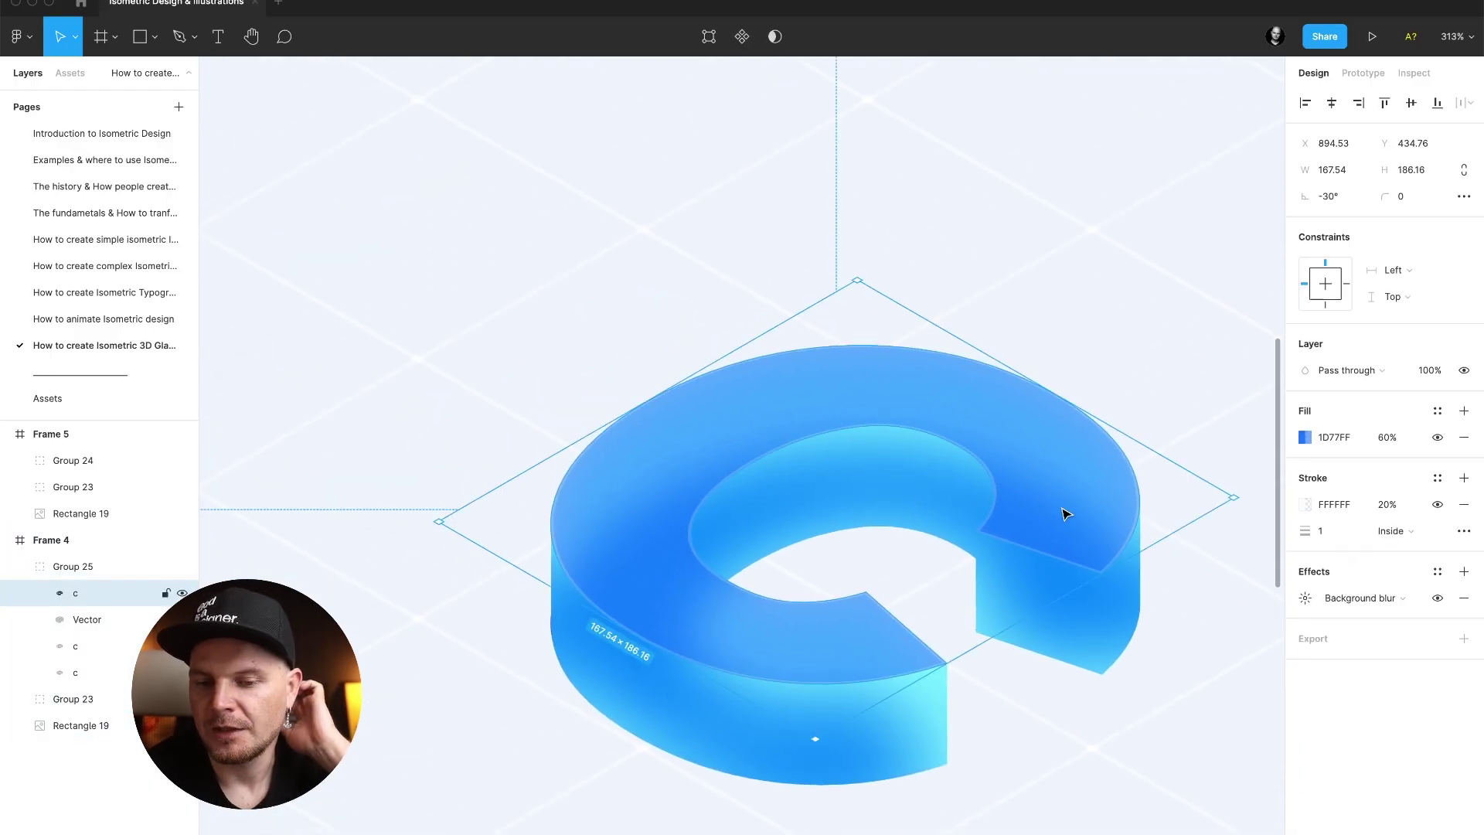
scroll(1065, 514, "down", 5)
scroll(1064, 513, "down", 5)
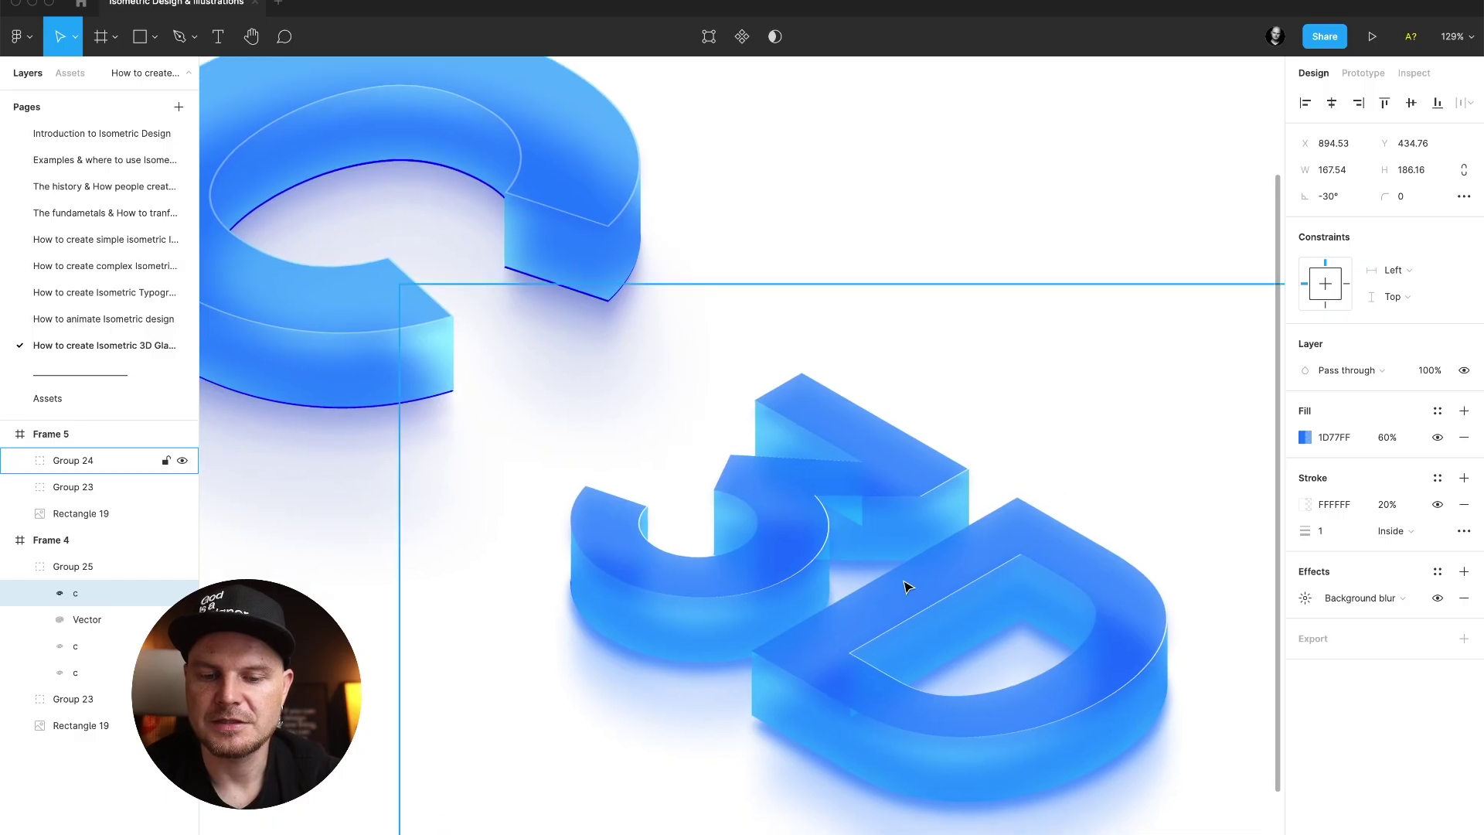
scroll(905, 587, "down", 3)
scroll(905, 588, "up", 3)
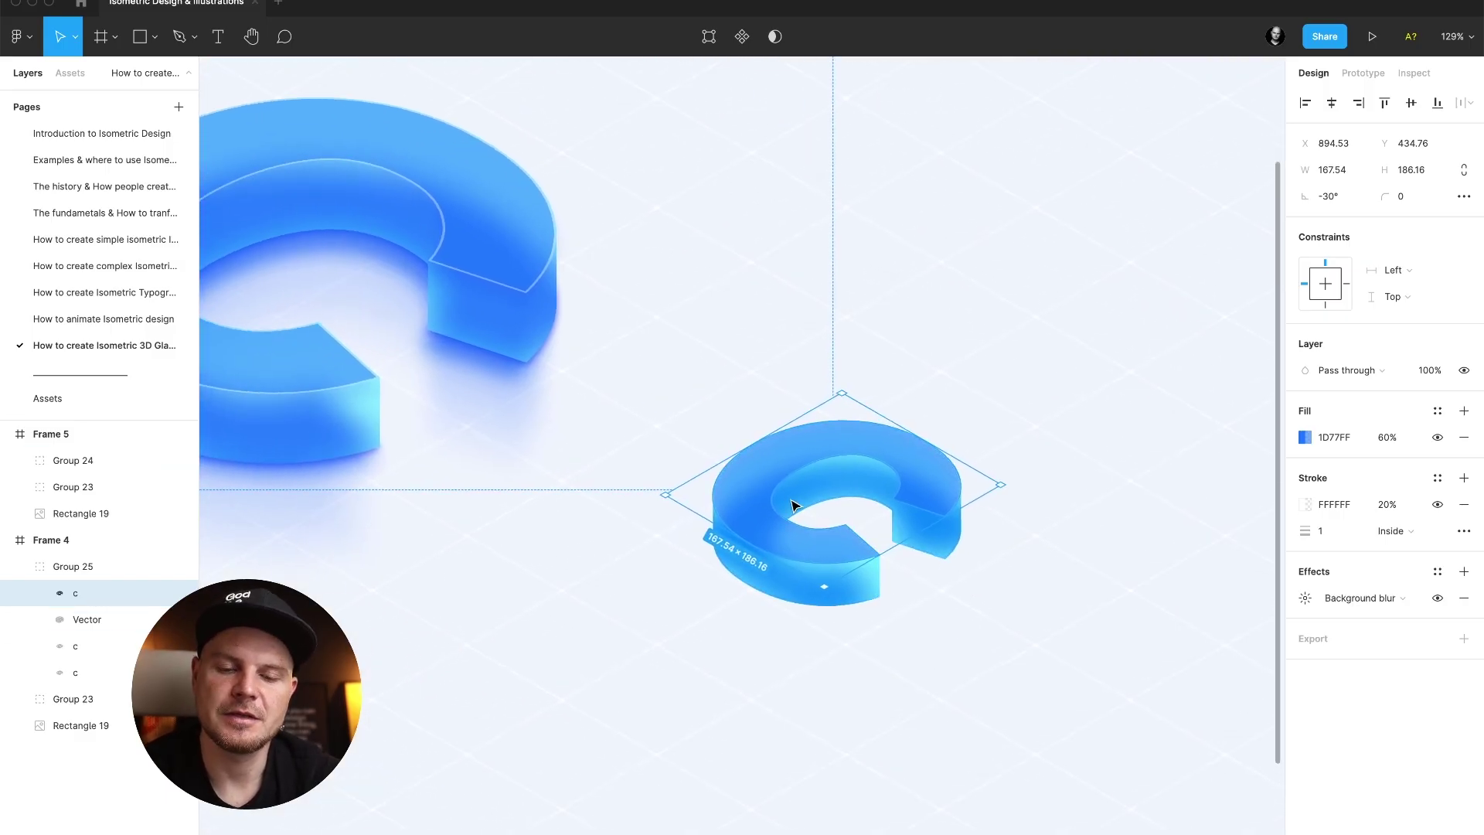
scroll(795, 506, "up", 5)
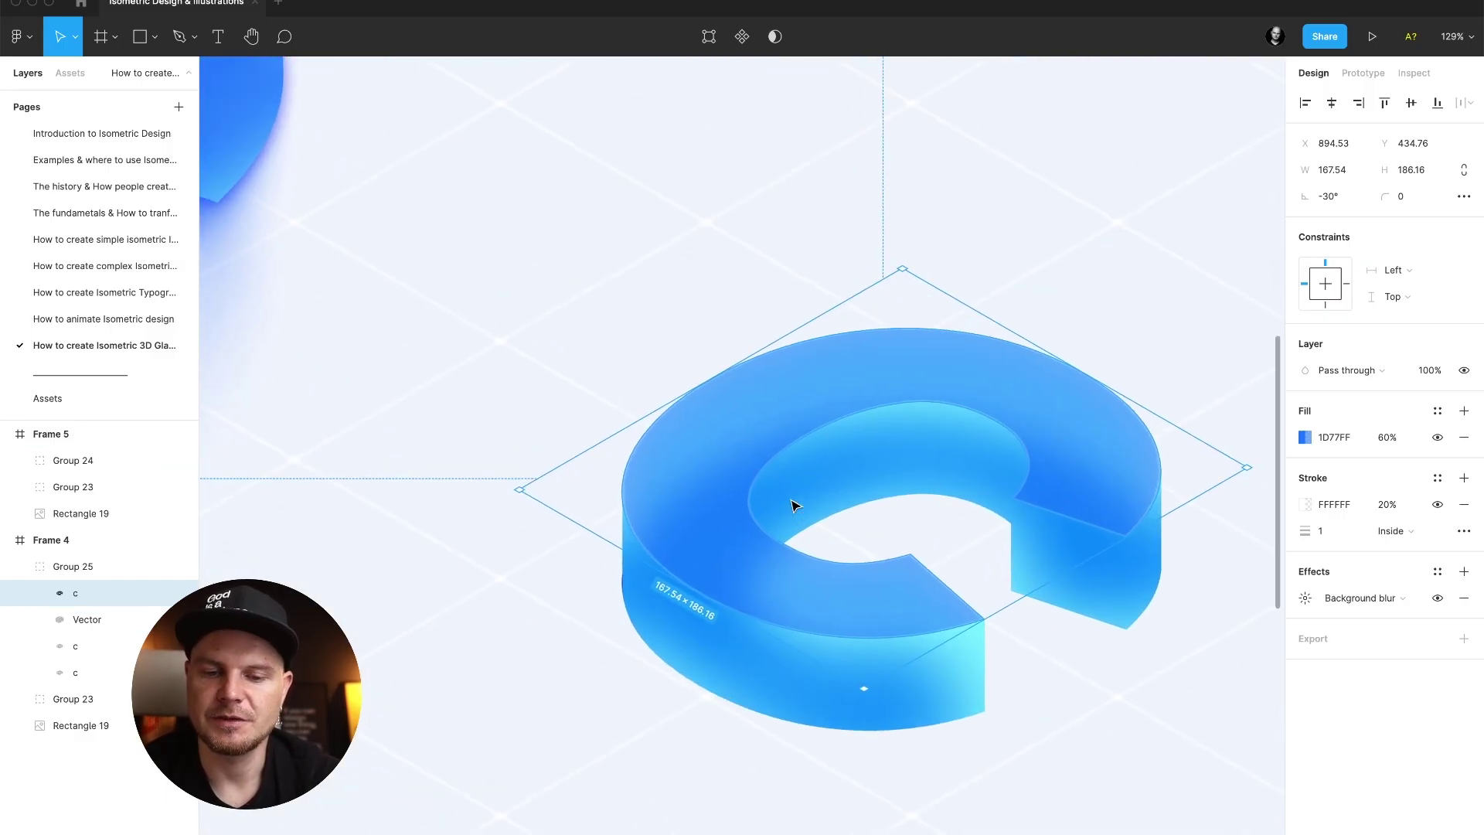
Remove the top c's stroke and give it an inner shadow effect instead.
left_click(1463, 505)
left_click(1464, 518)
left_click(1360, 545)
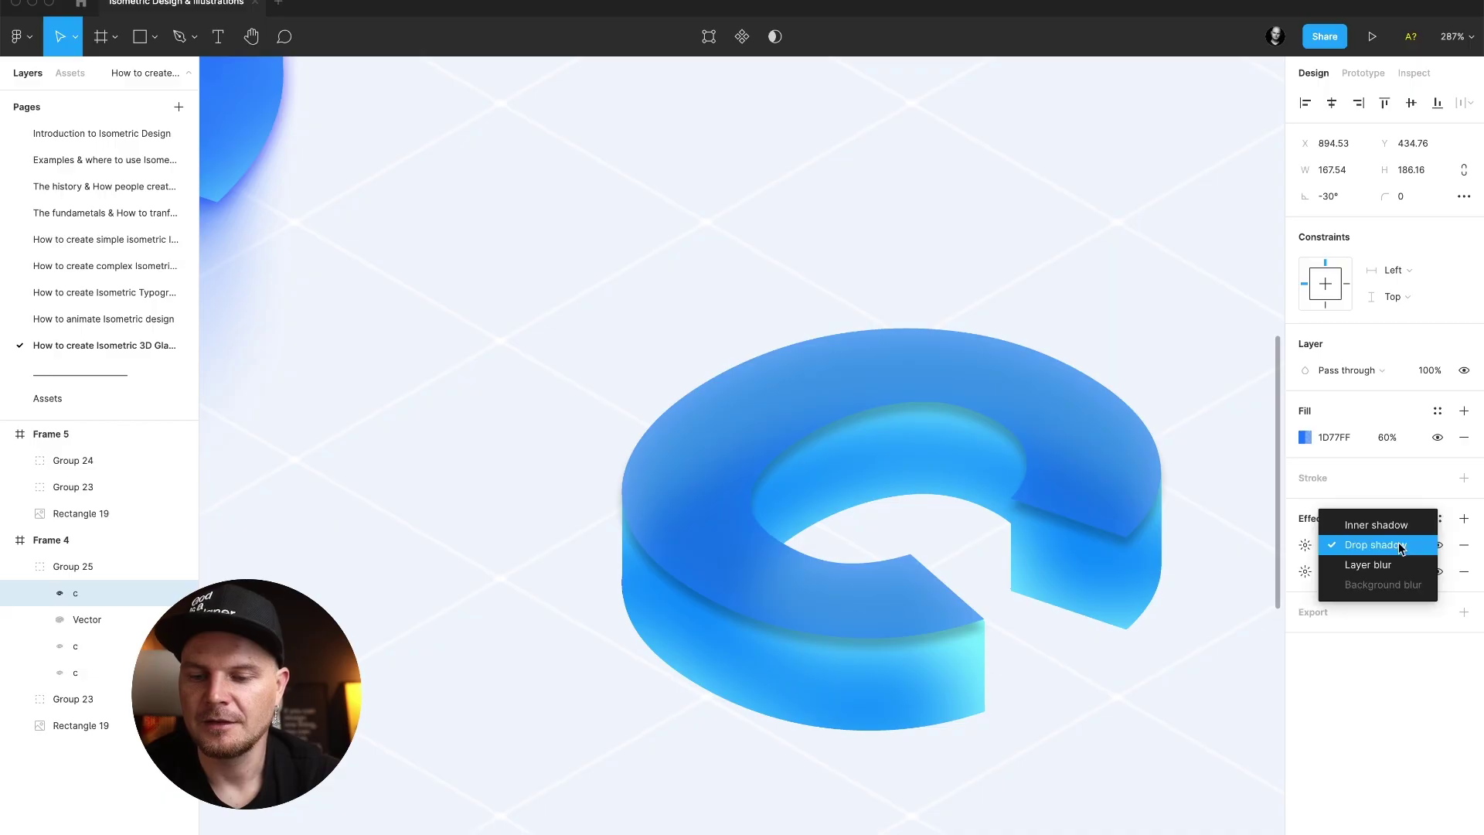
left_click(1383, 525)
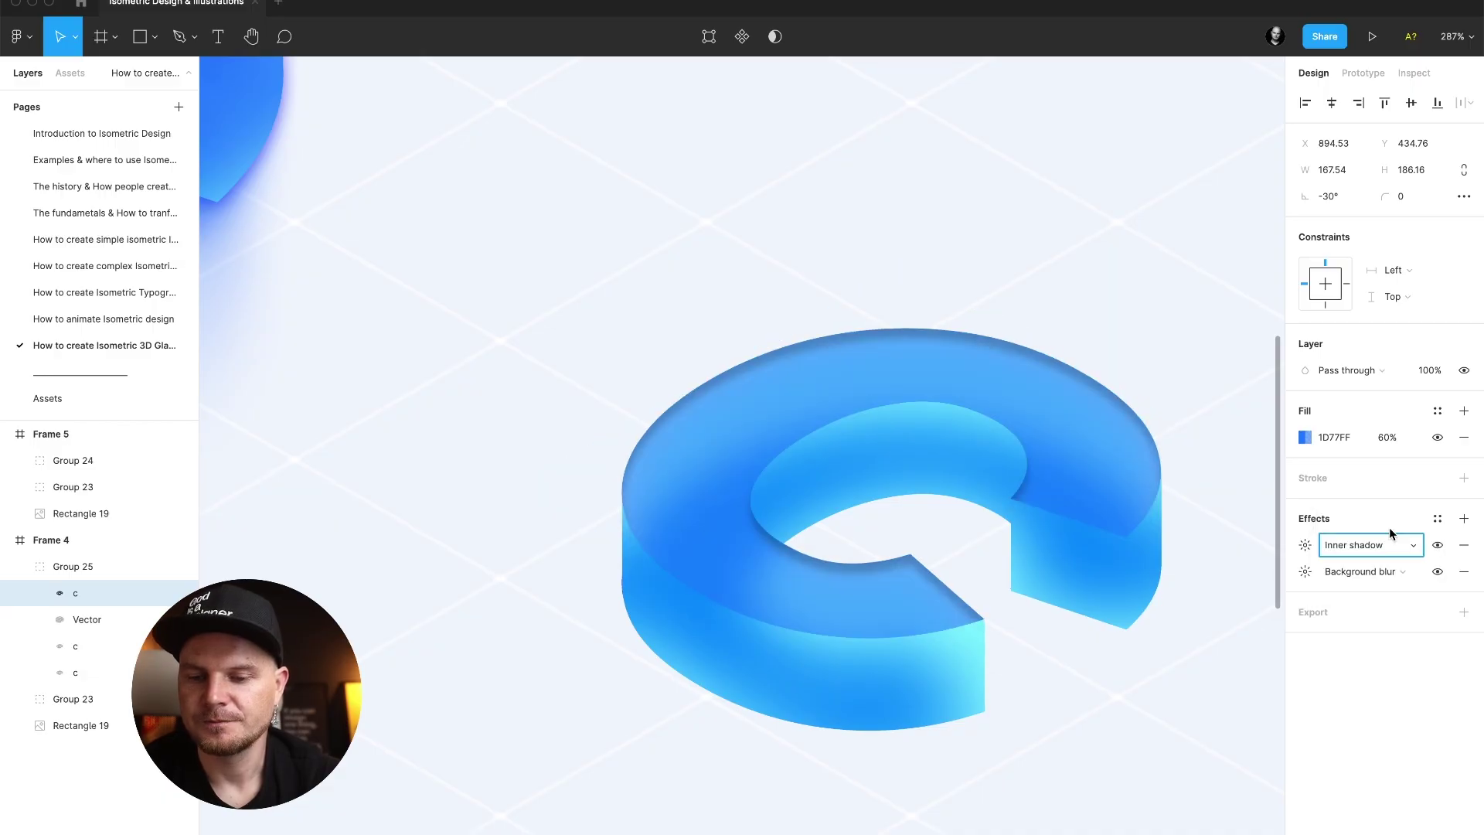
Set the top c's inner shadow offset to X -1 and Y -1 with a blur of 0.
left_click(1305, 545)
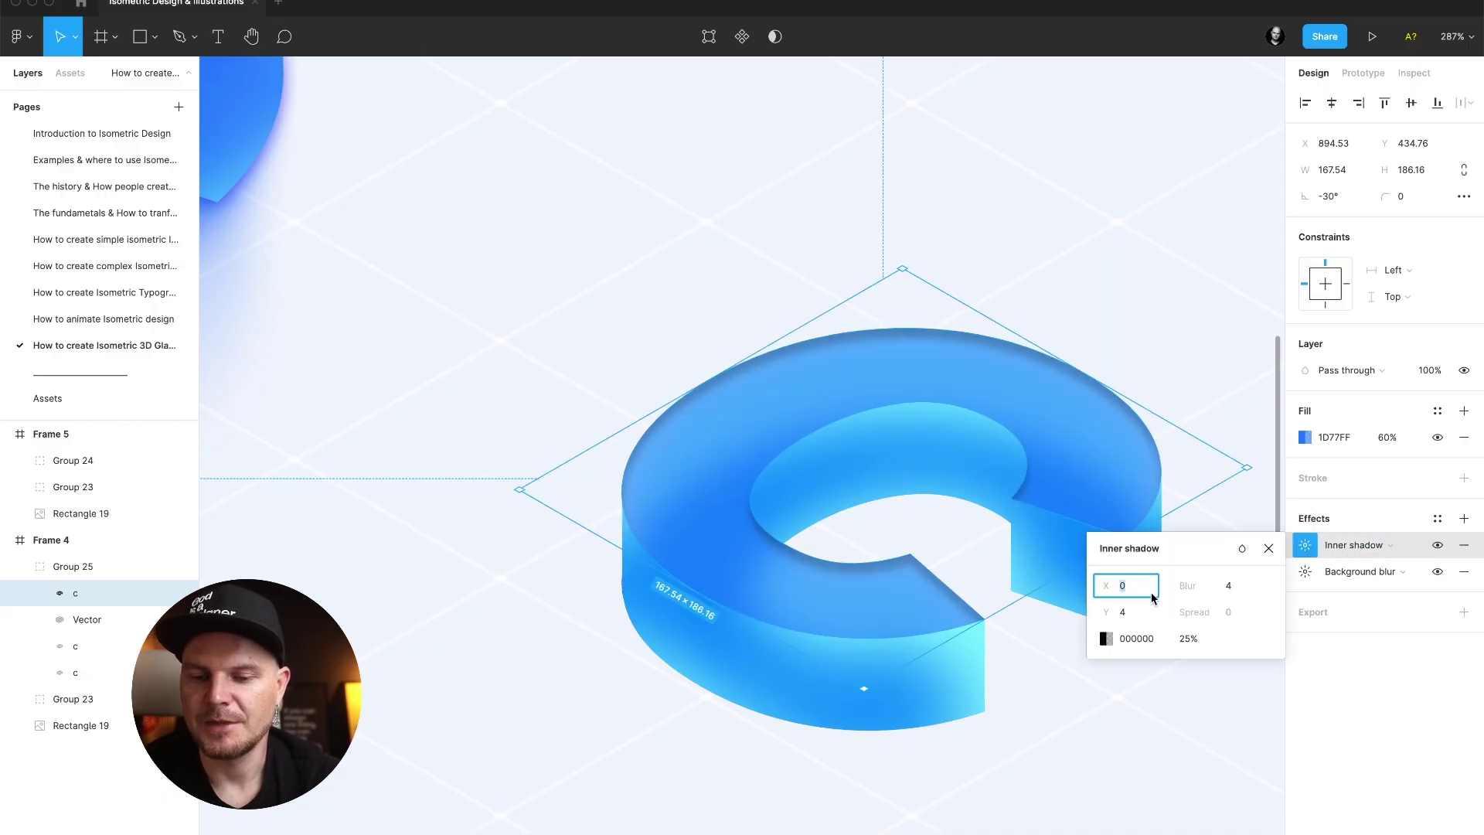
type("-1")
key("Tab")
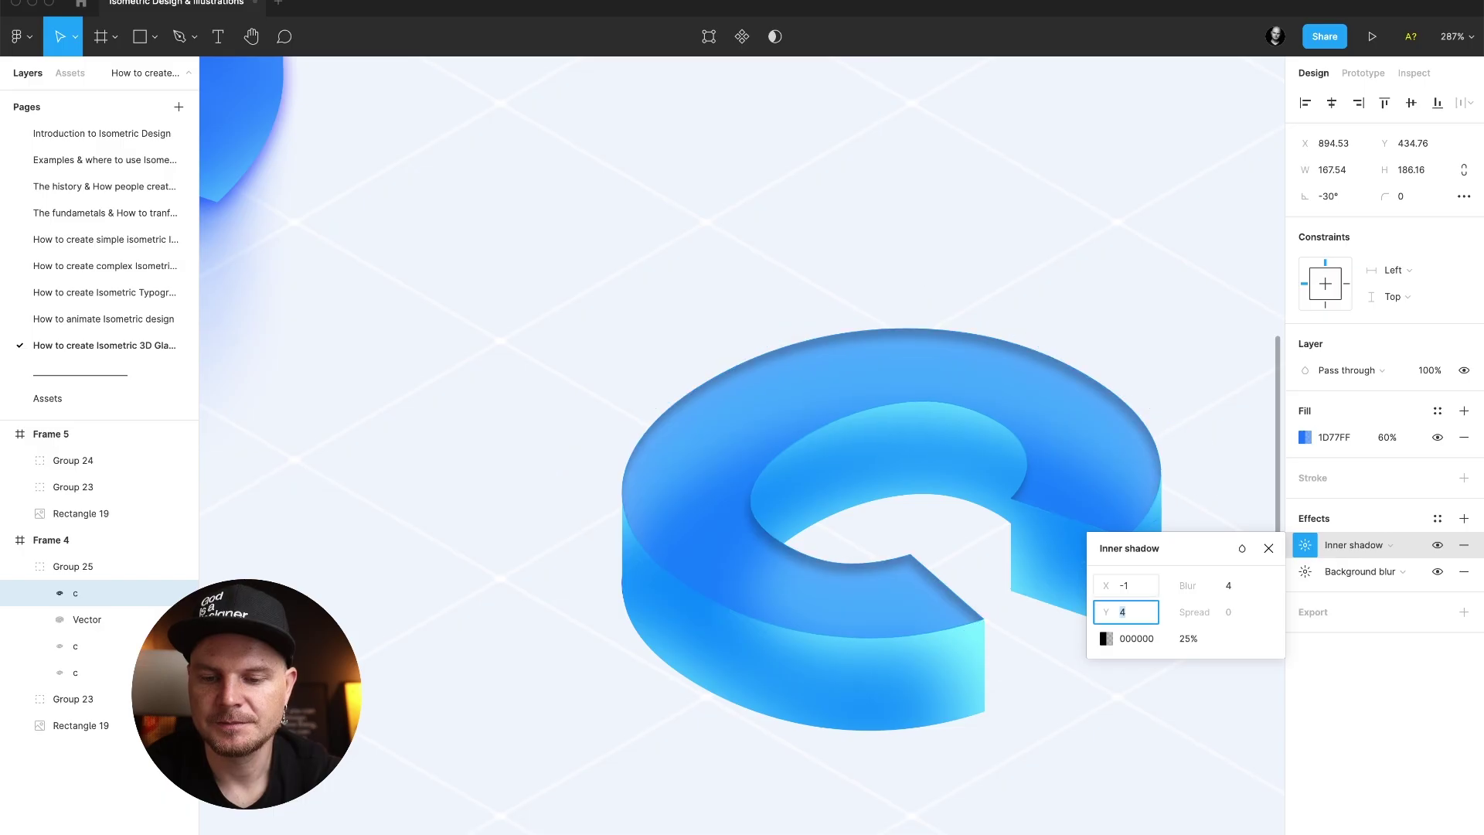
type("-1")
key("Tab")
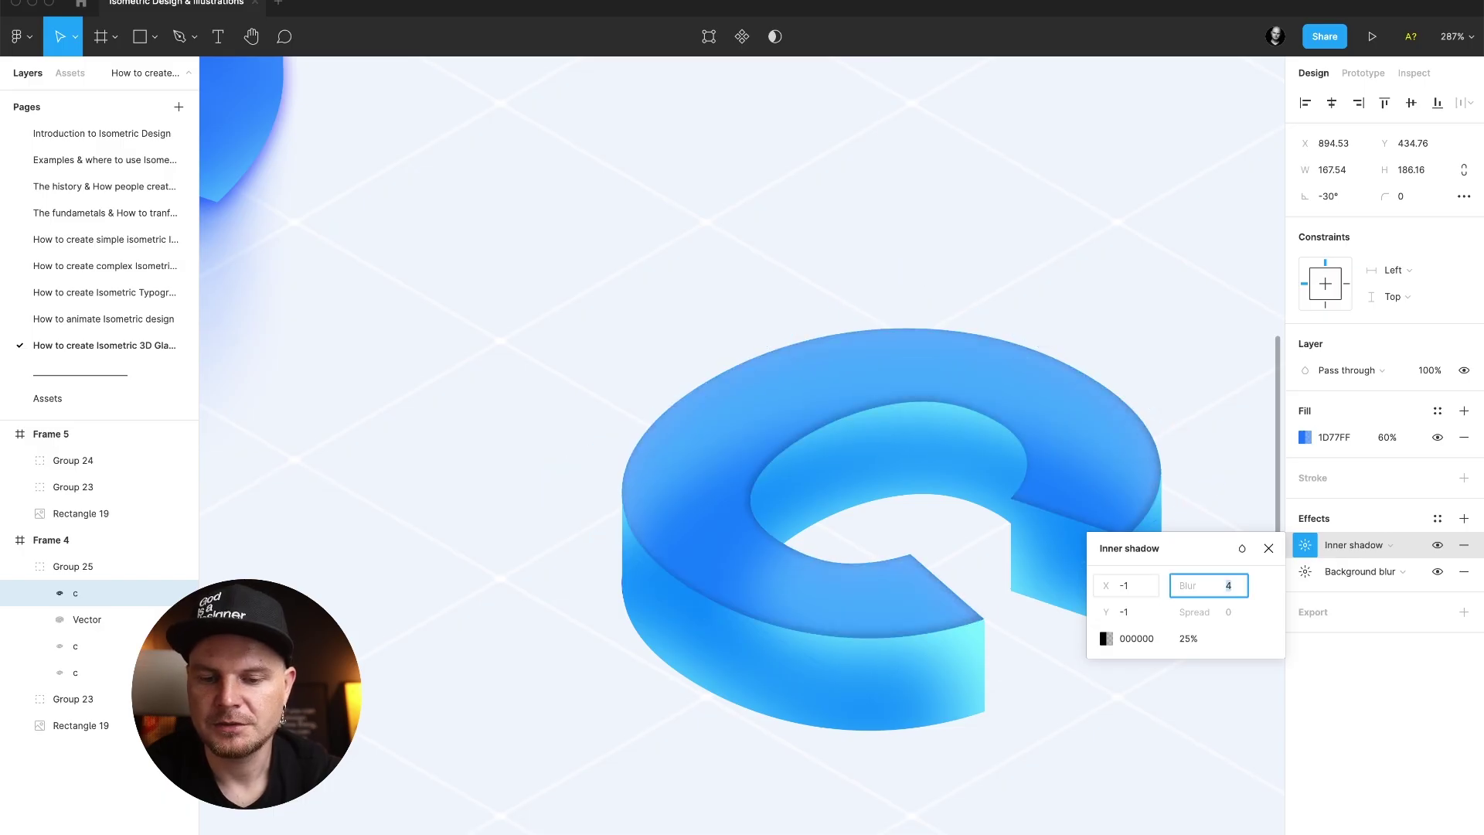
left_click(1132, 640)
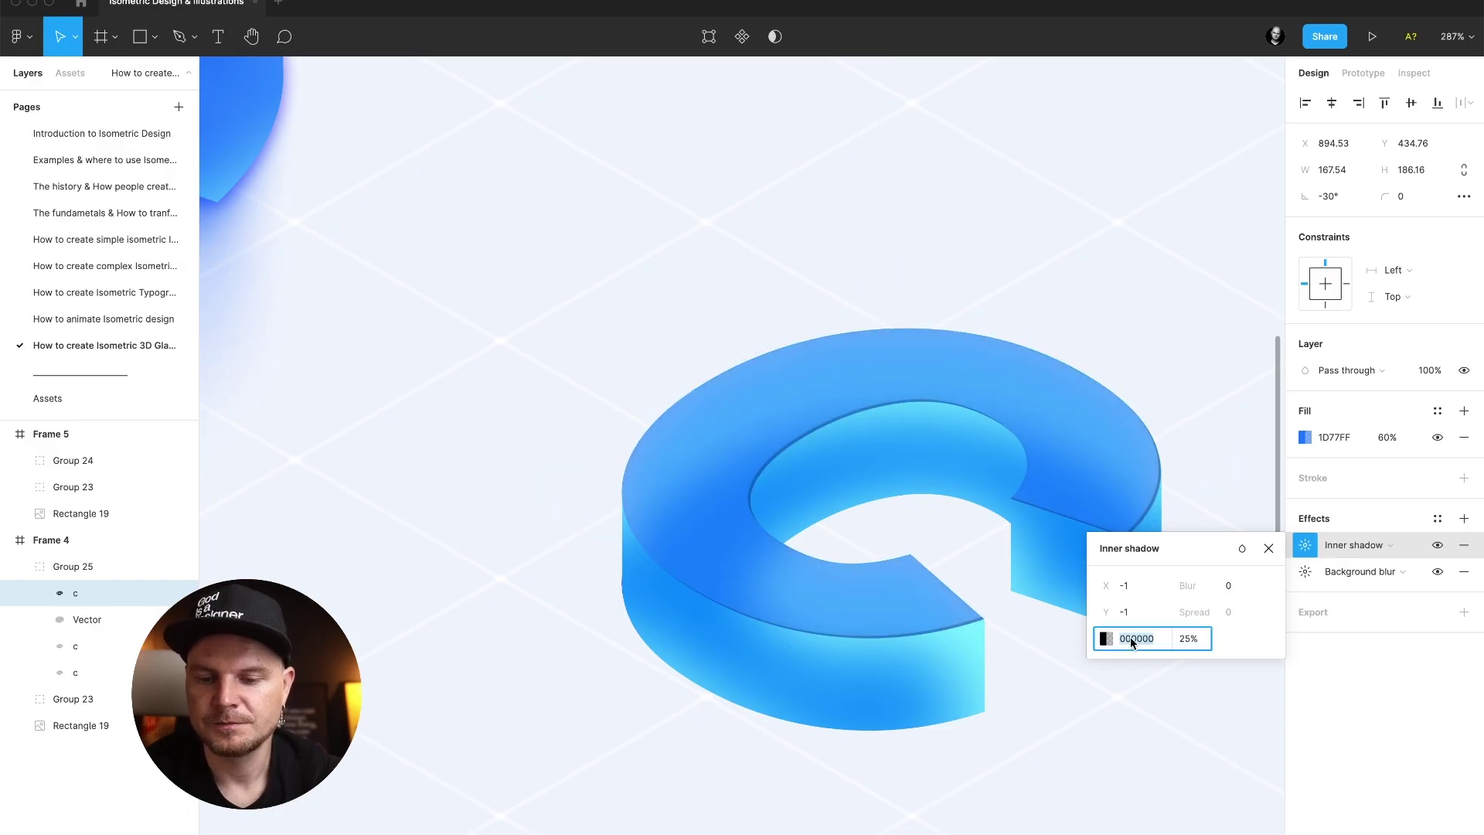
Make the top c's inner shadow white, FFFFFF, at 100% opacity.
left_click(1108, 638)
left_click_drag(987, 606, 828, 431)
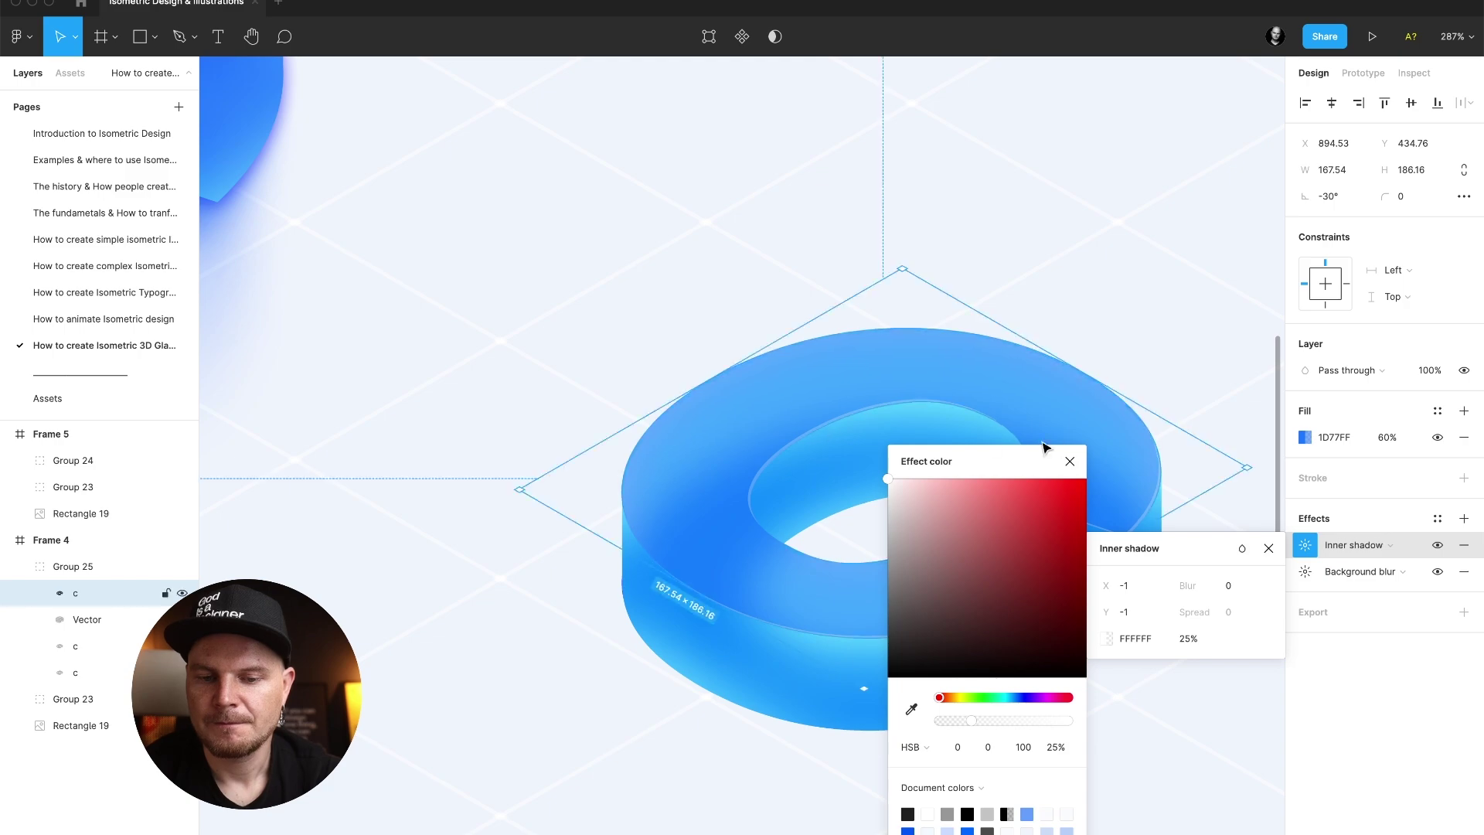
left_click(1072, 461)
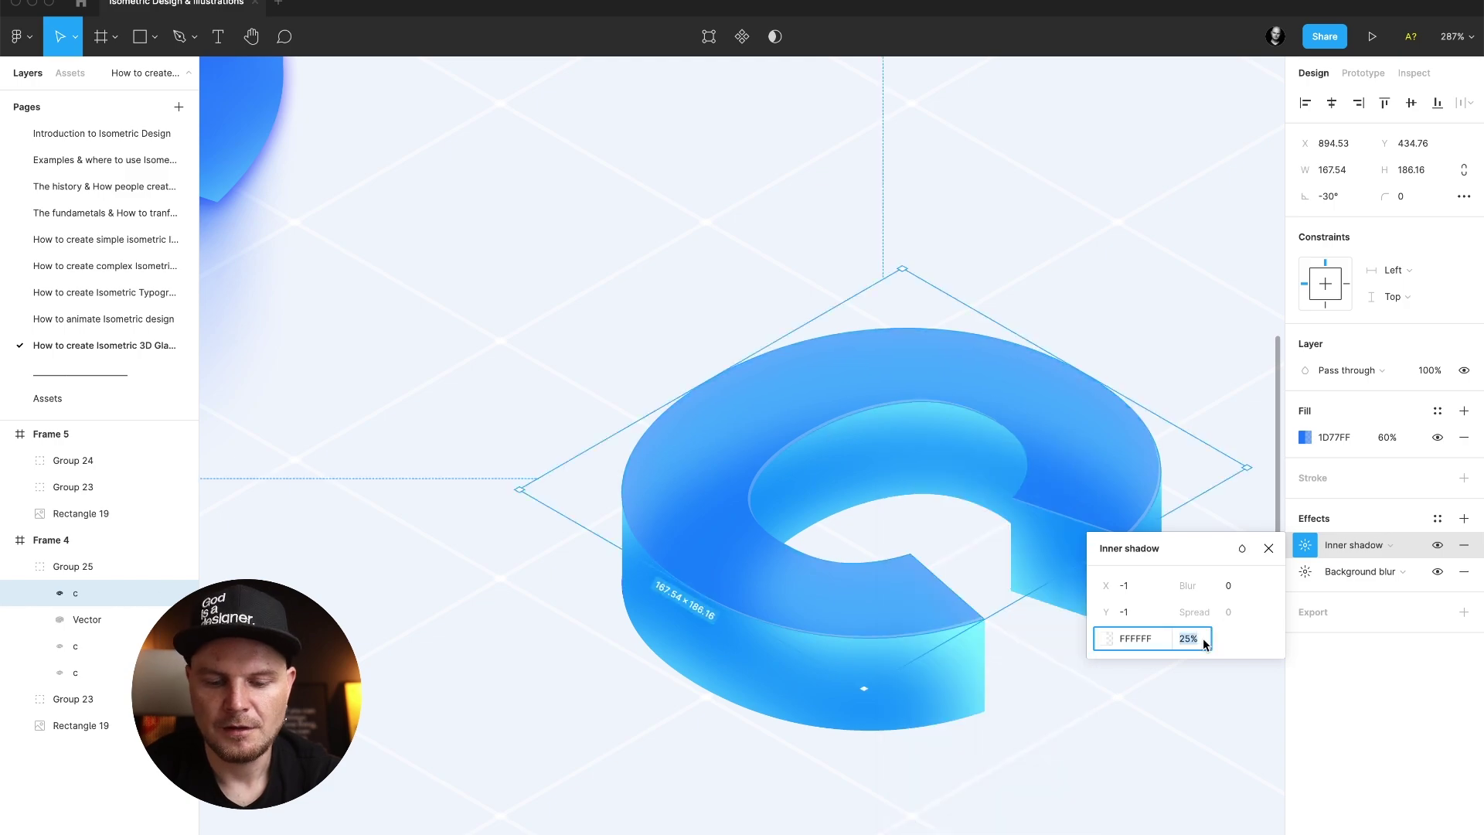
key("Return")
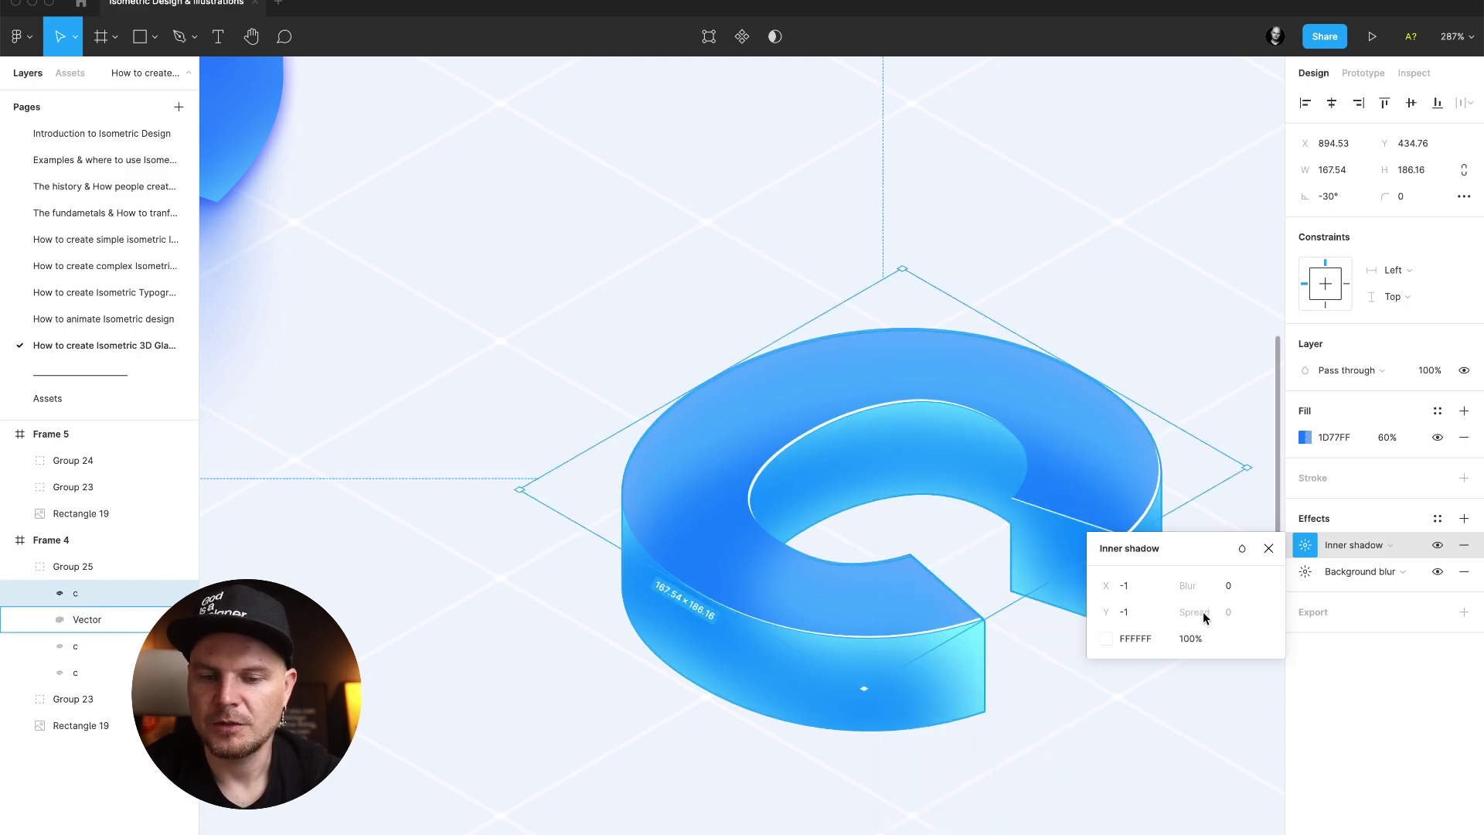
left_click(1268, 548)
key("Escape")
key("Escape")
key("shift+2")
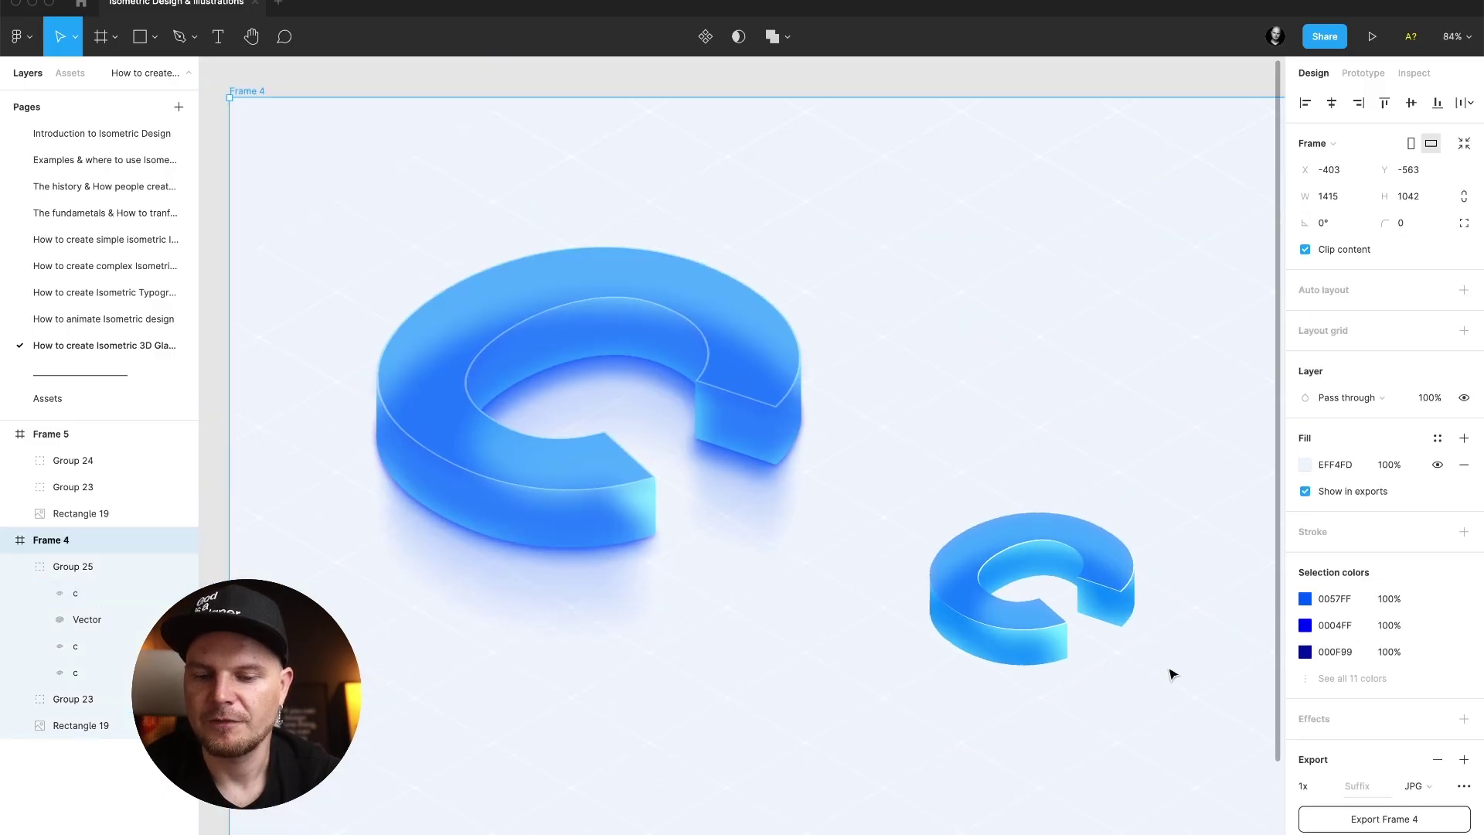
Reduce the top c's inner shadow offset to X -0.5 and Y -0.5 for a thinner edge highlight.
scroll(1172, 674, "up", 5)
double_click(1077, 537)
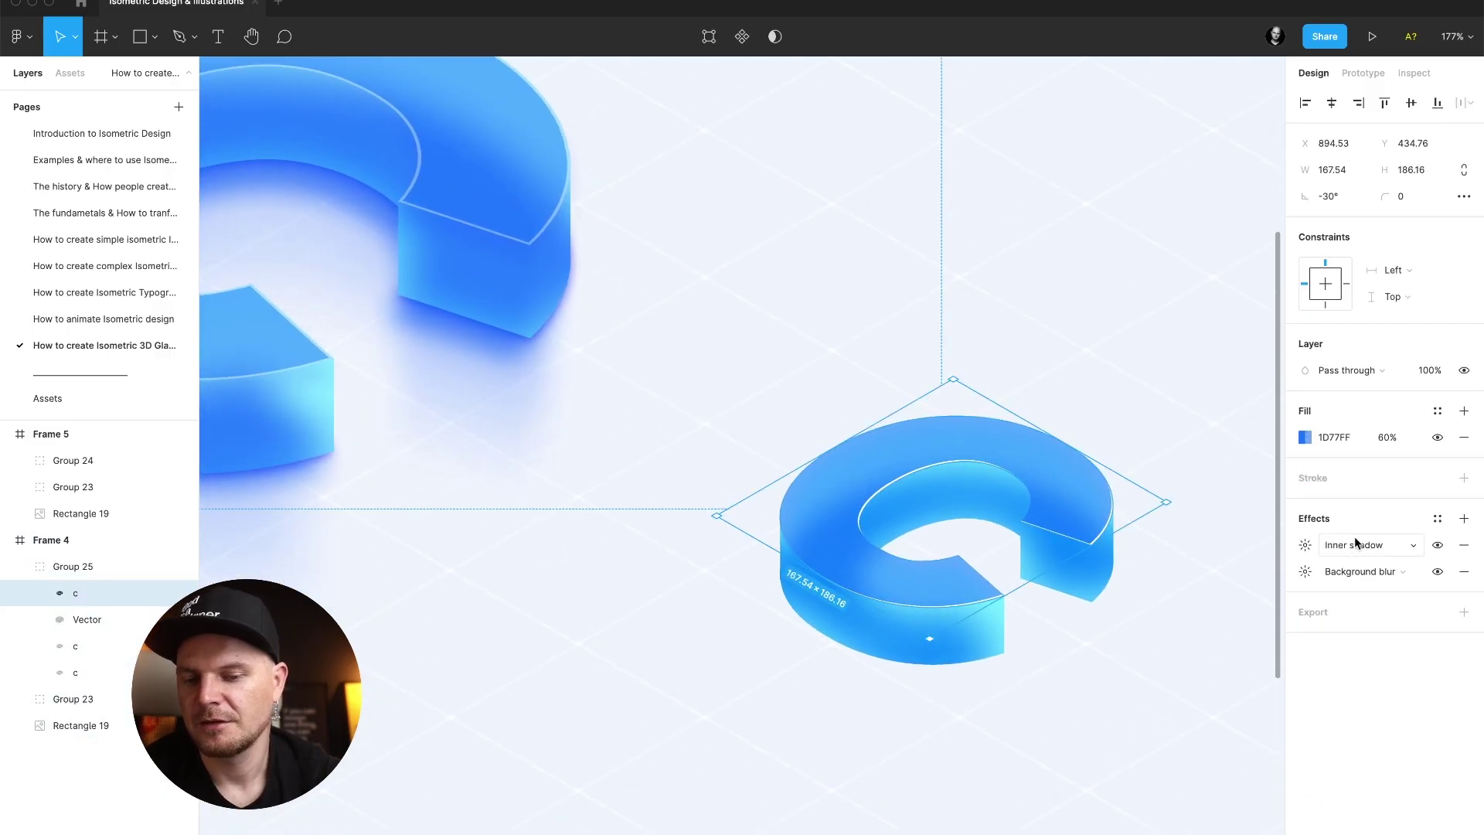
scroll(1218, 554, "up", 3)
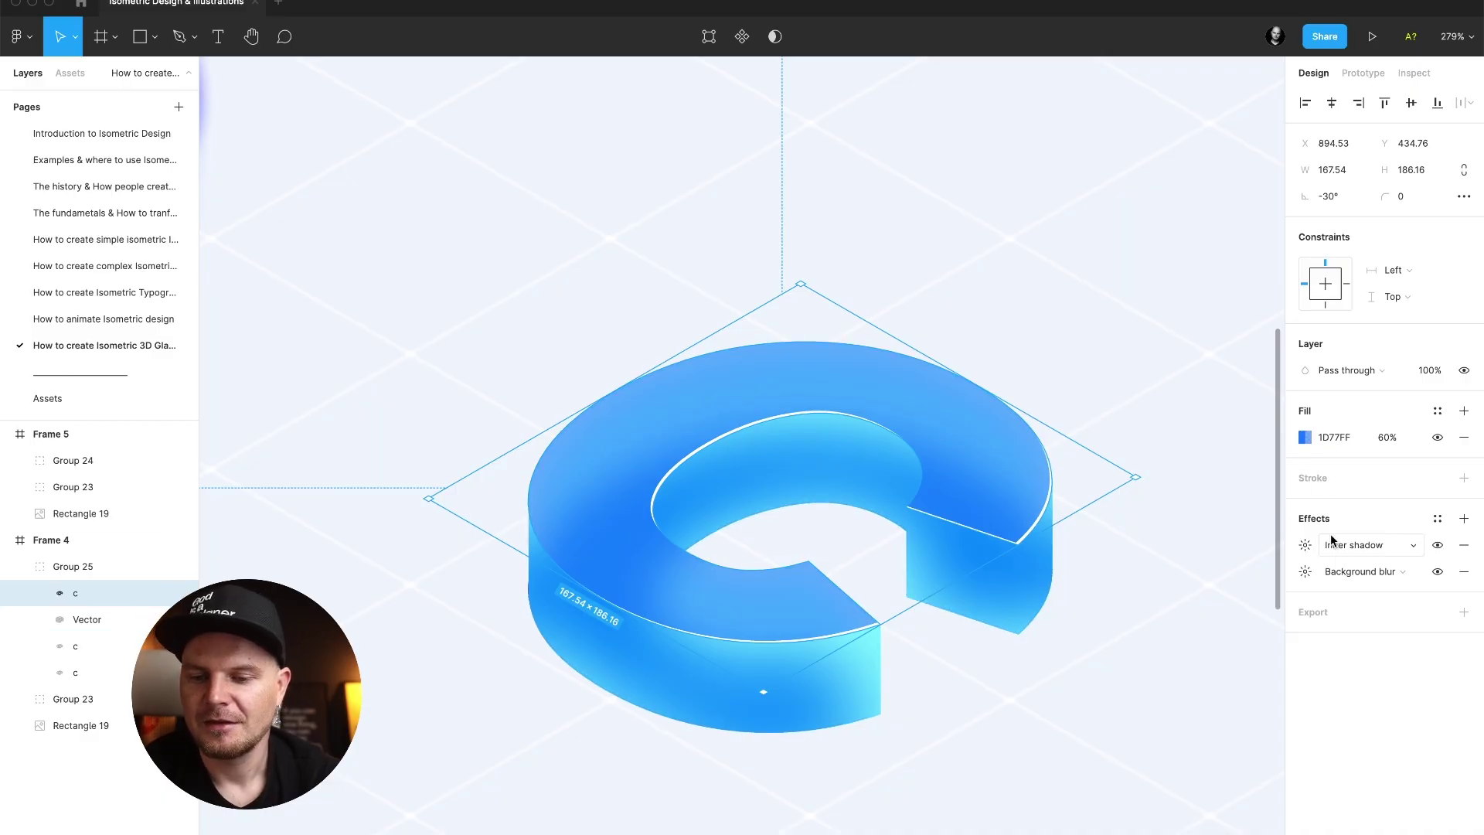
left_click(1306, 545)
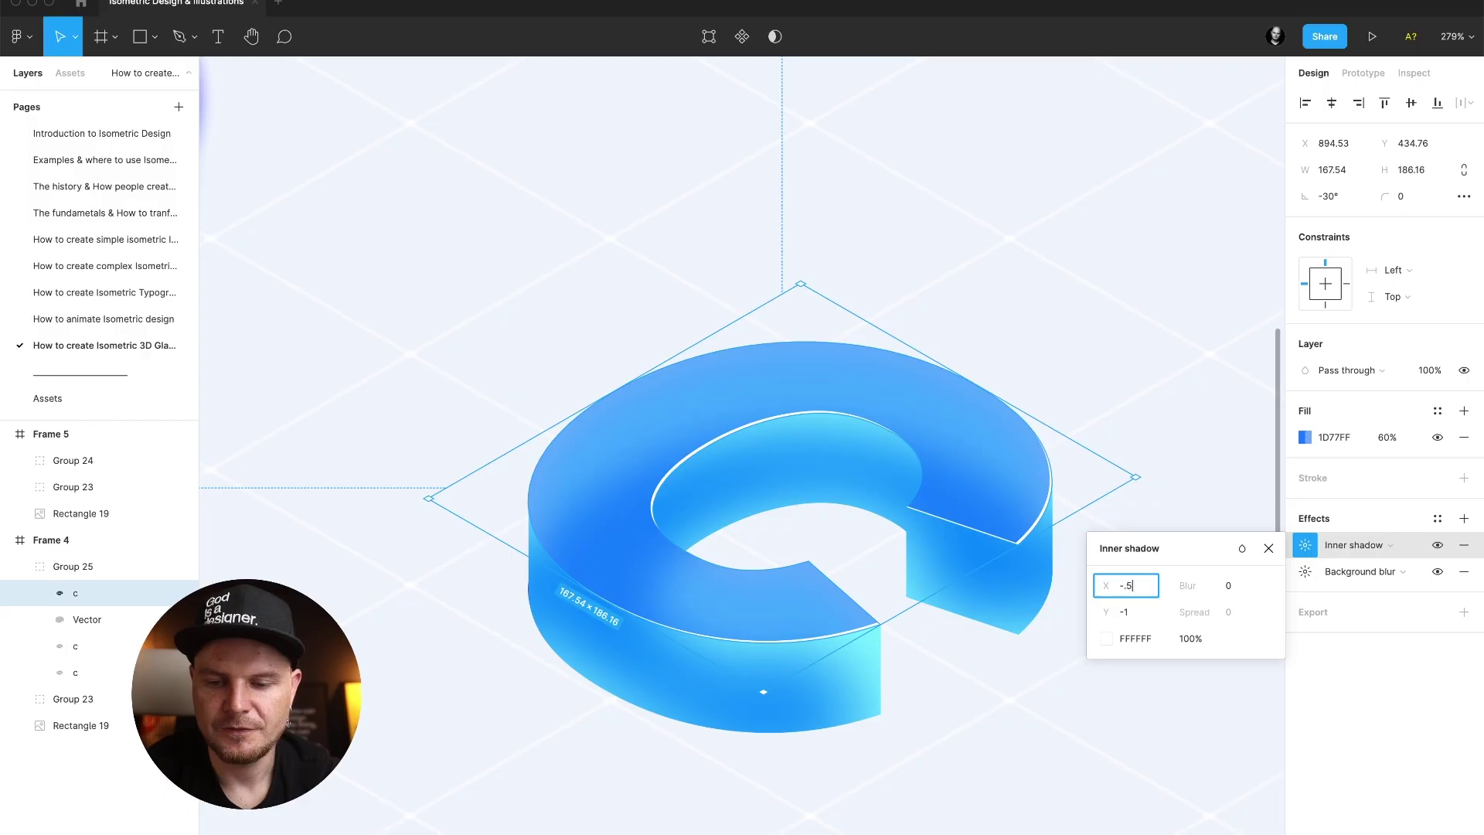
key("Tab")
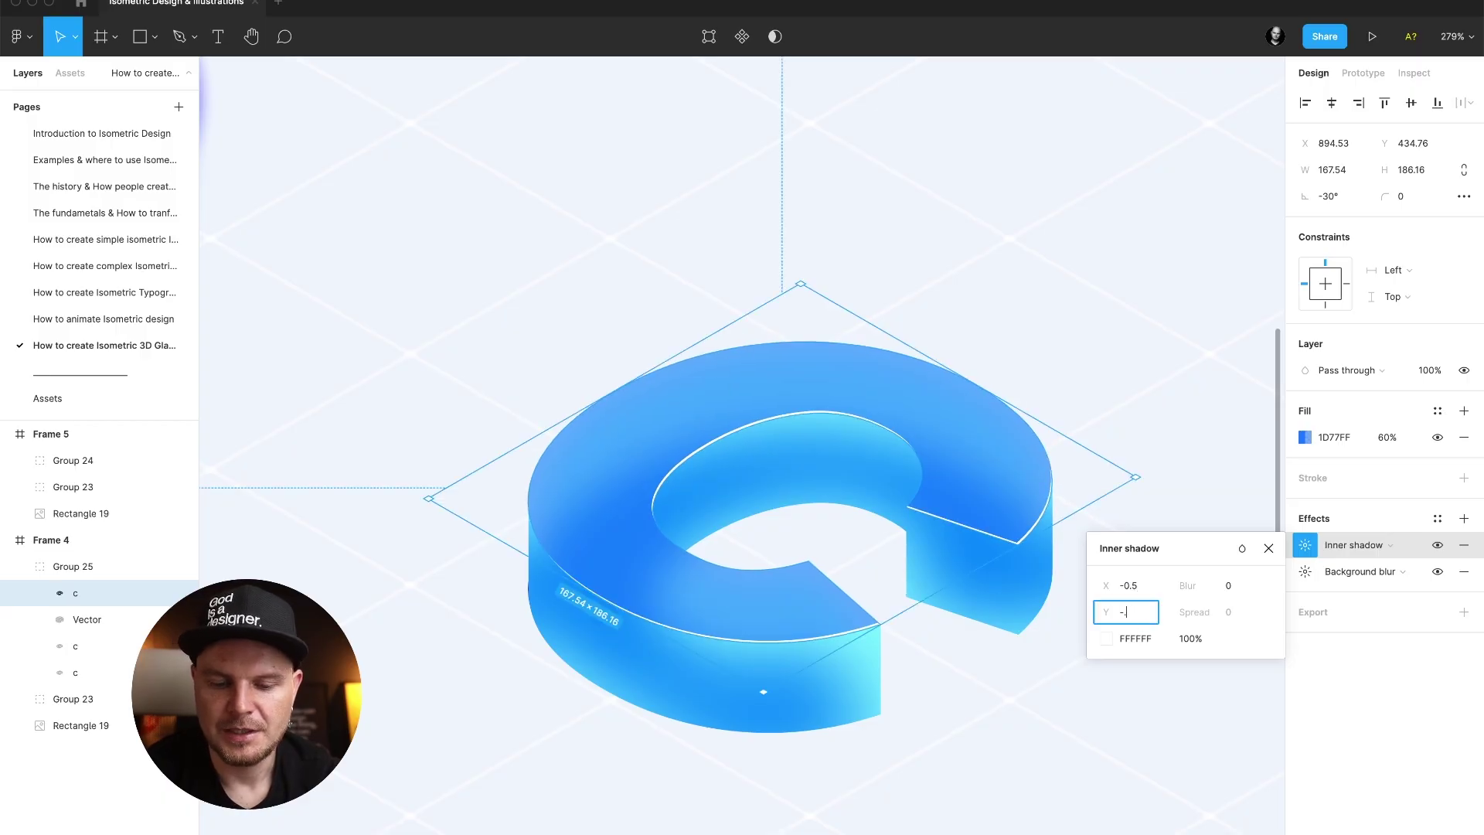
key("Return")
left_click(1261, 552)
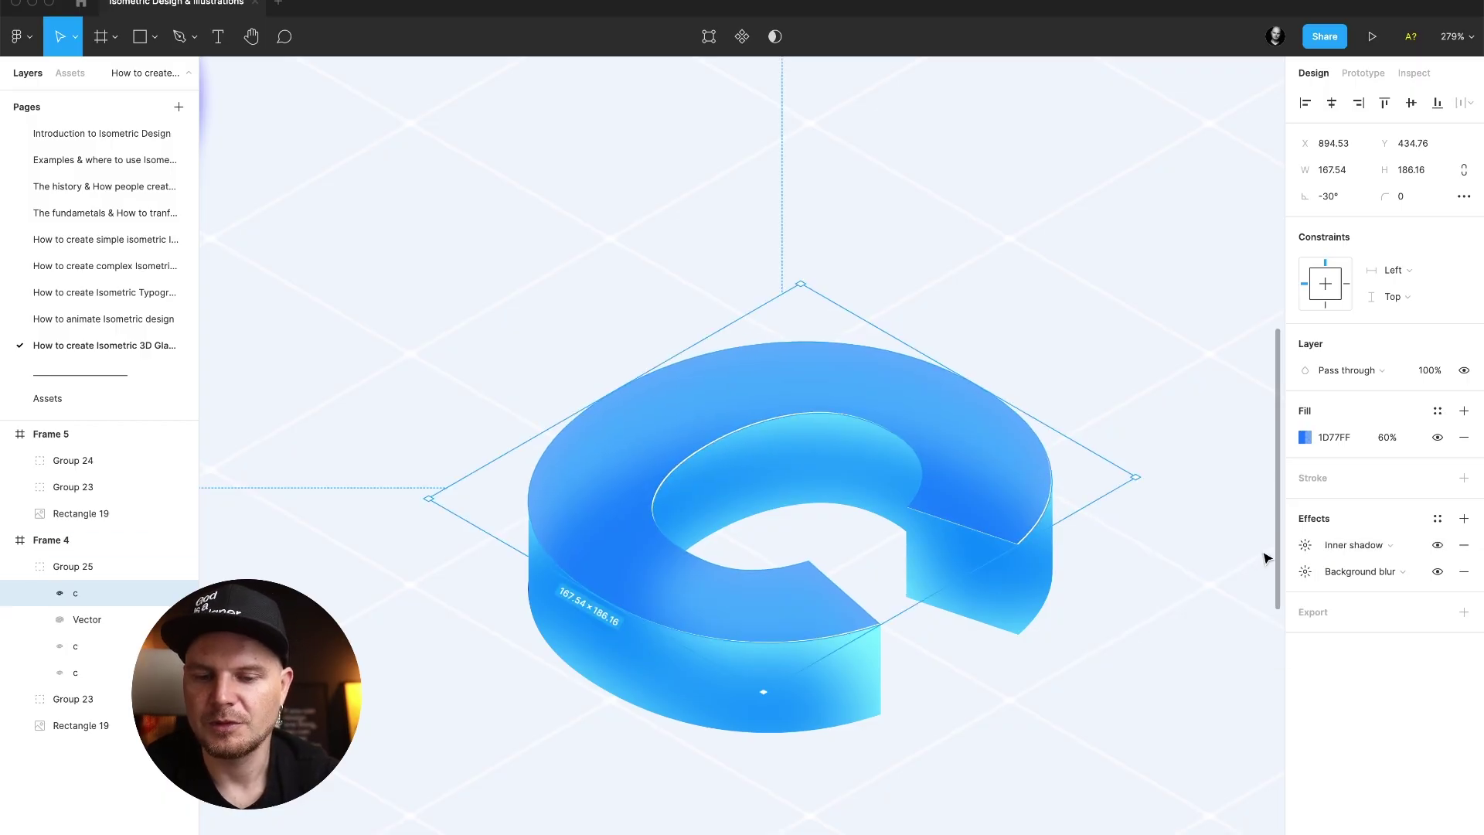
key("Escape")
key("Escape")
key("shift+2")
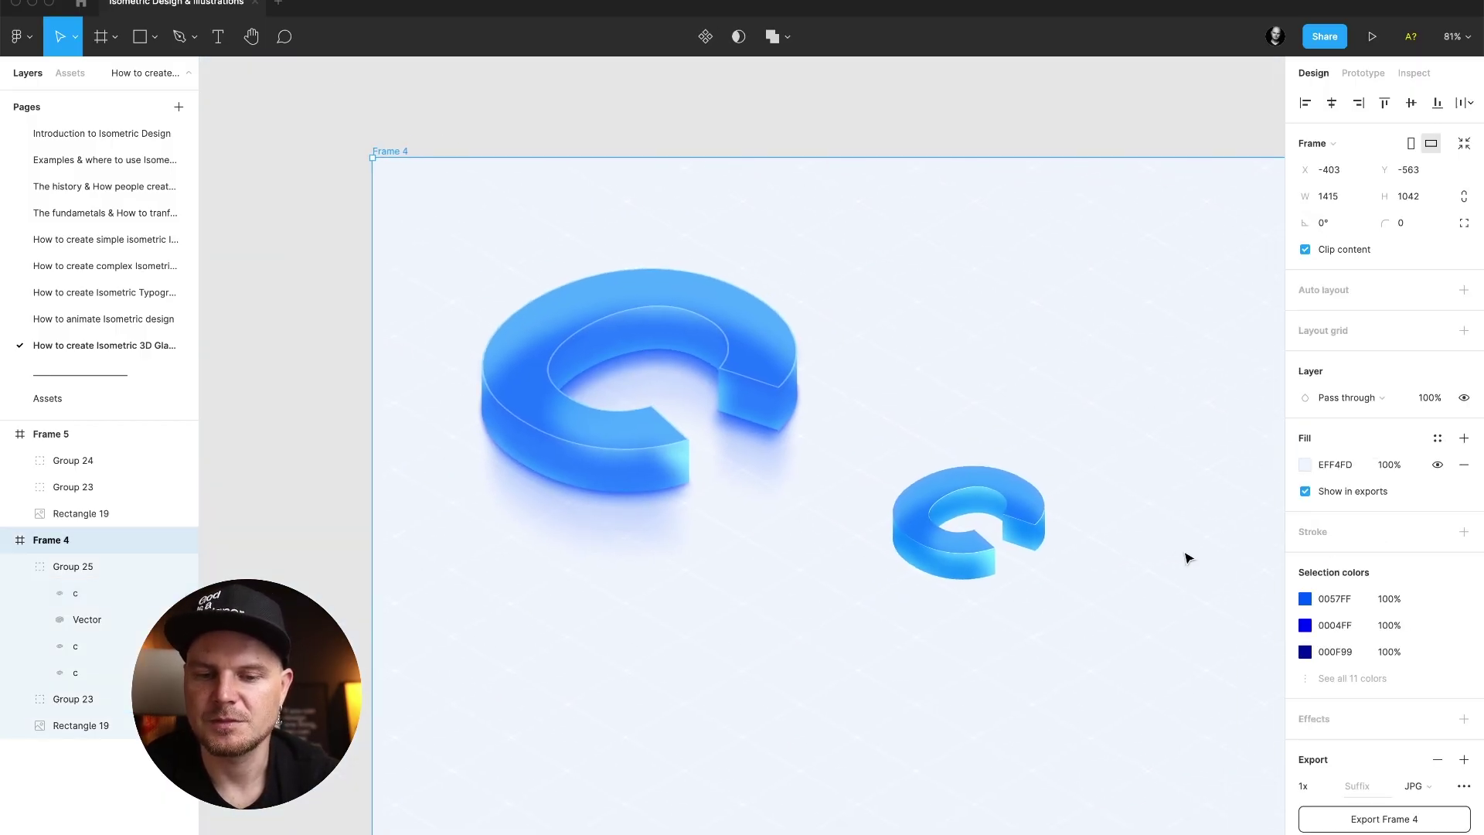
Set the opacity of the top c's inner shadow to 60%.
double_click(1033, 510)
left_click(1306, 546)
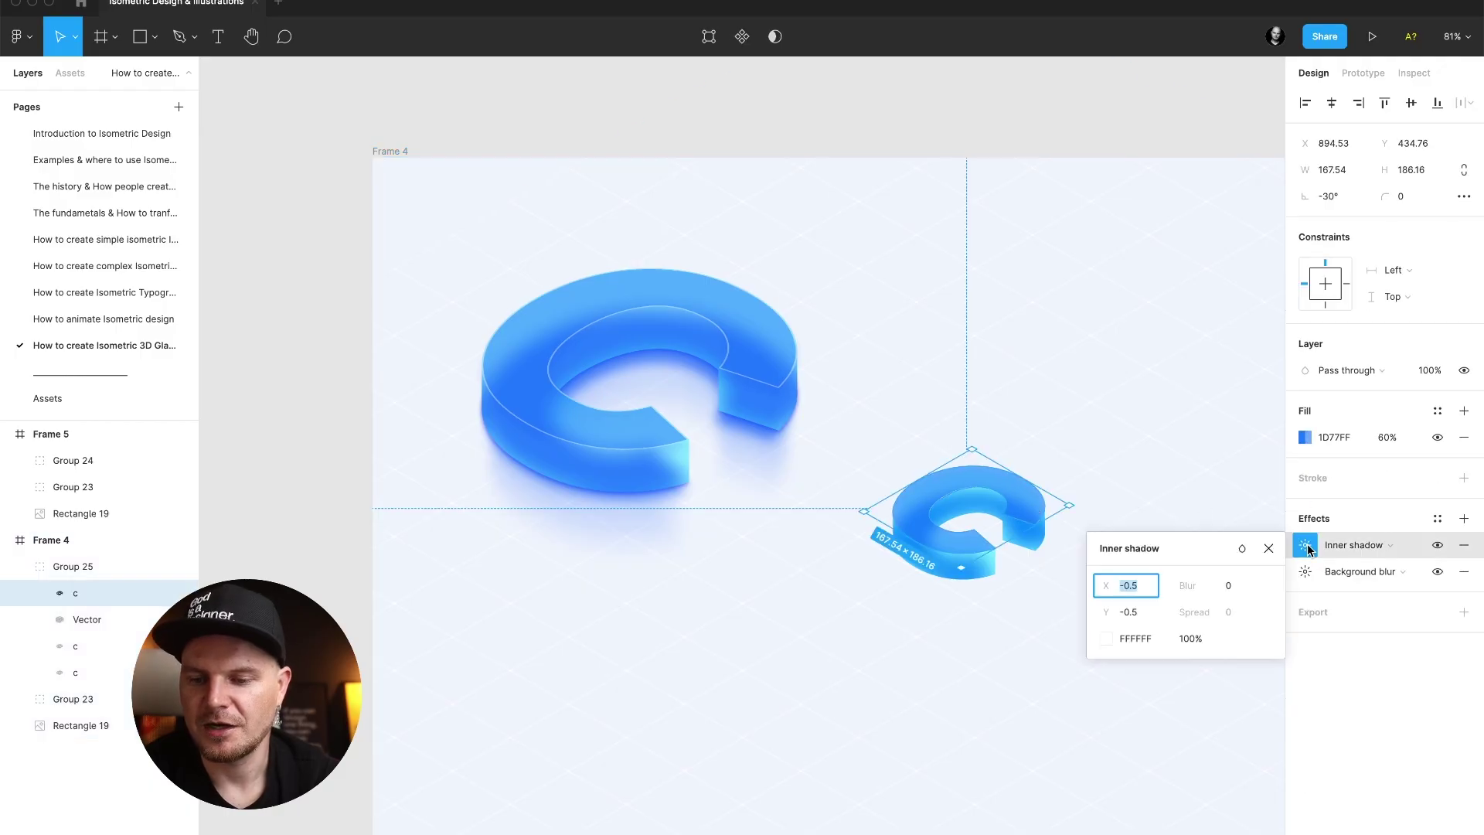
left_click(1188, 638)
type("60")
key("Return")
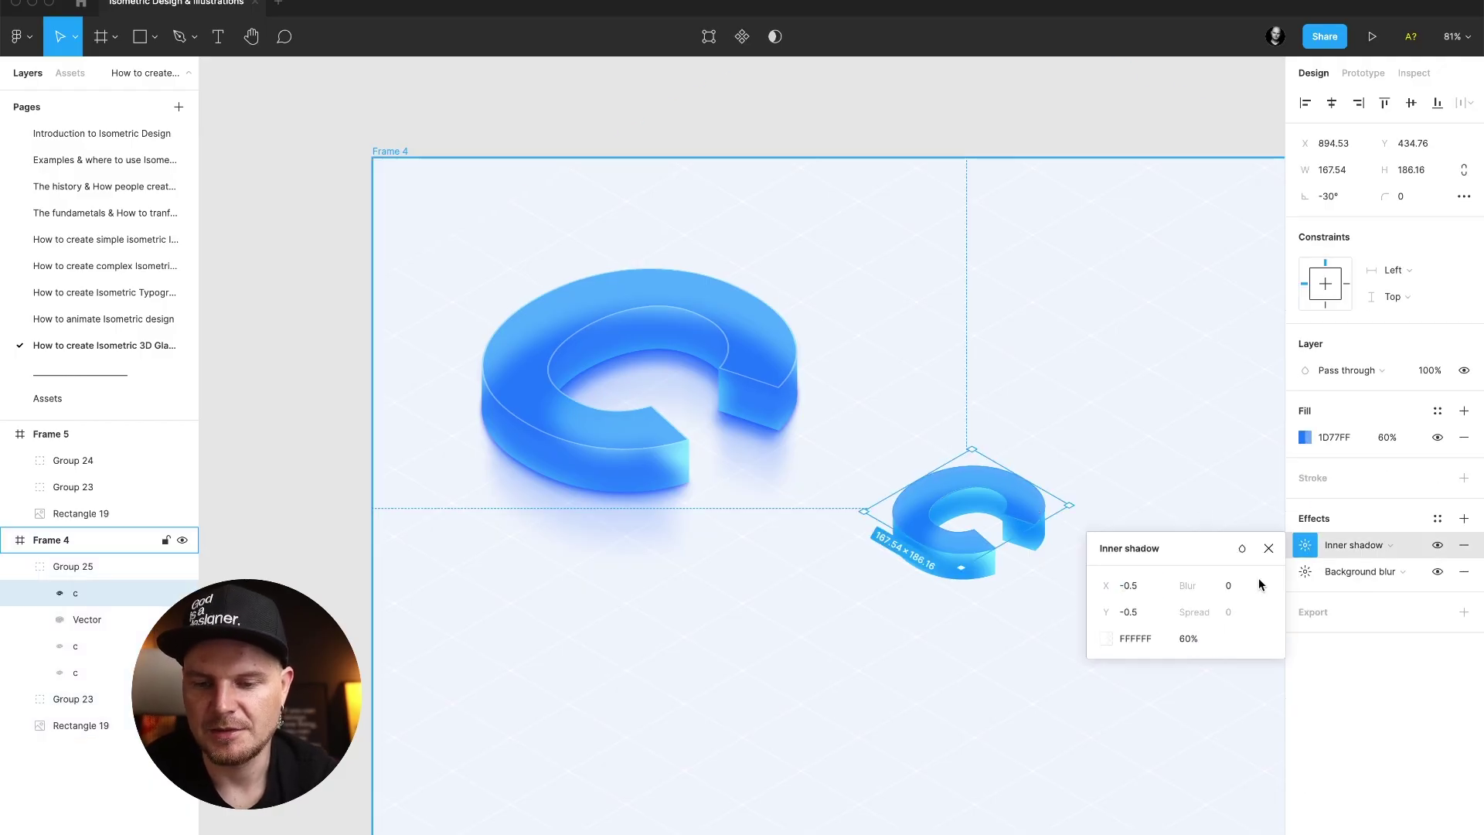
key("Escape")
key("Escape")
key("Escape")
scroll(1012, 547, "up", 5)
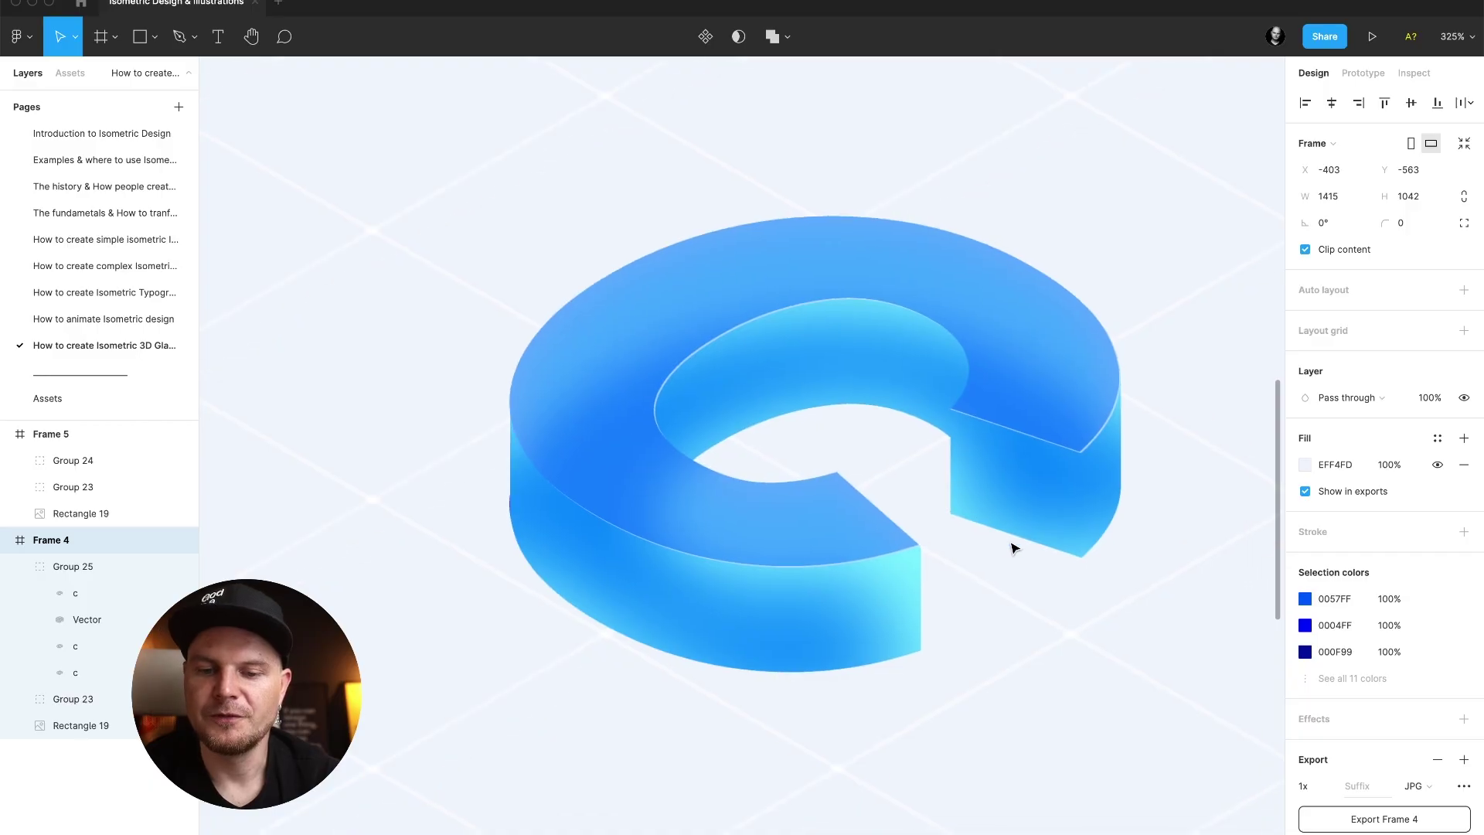
Scale the new glass C group up to roughly match the finished C, making its c shapes about 344 × 383.
scroll(1011, 546, "down", 5)
left_click(1012, 518)
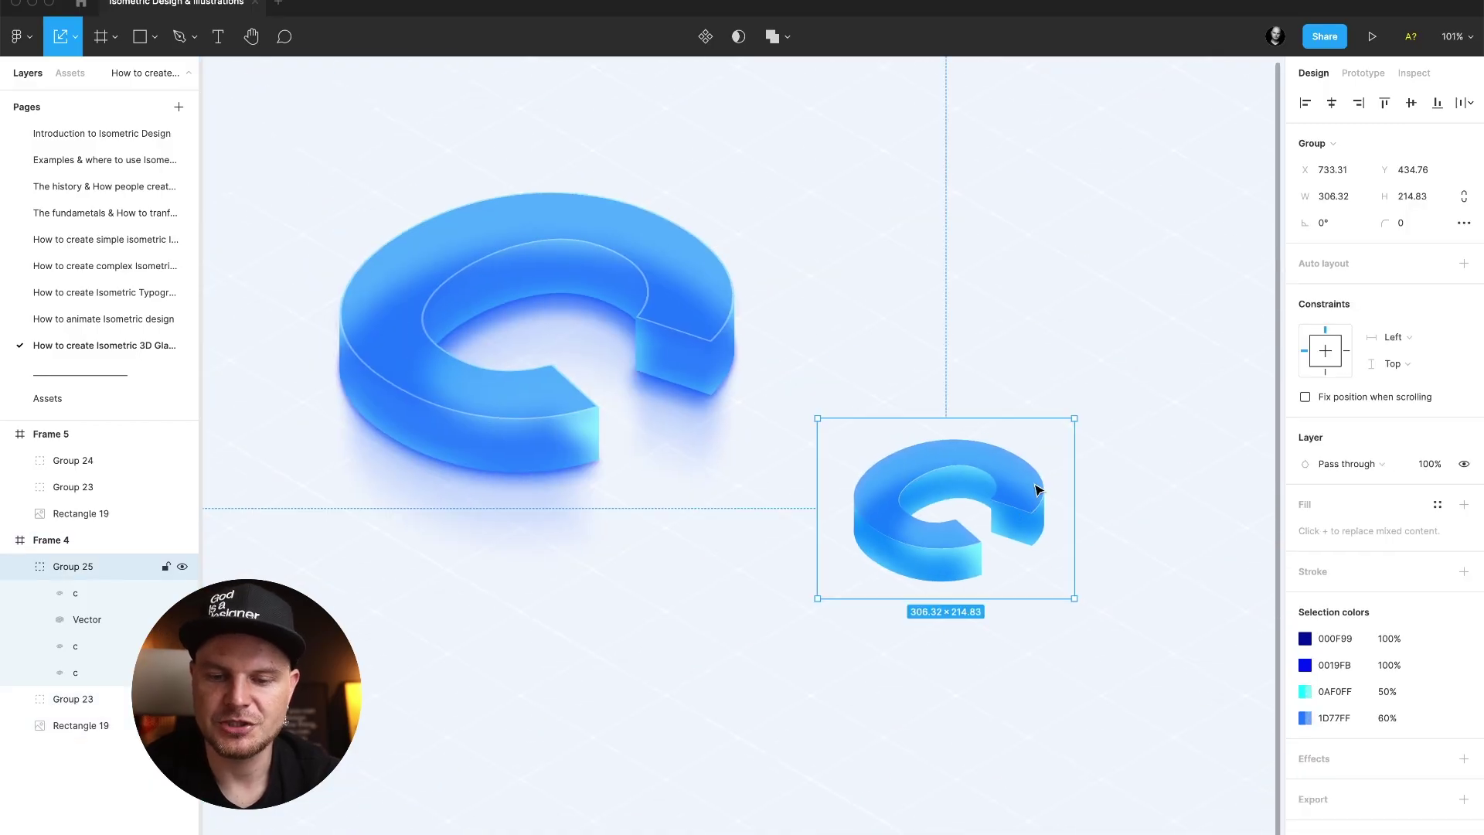
key("k")
left_click_drag(1076, 420, 1210, 322)
key("Escape")
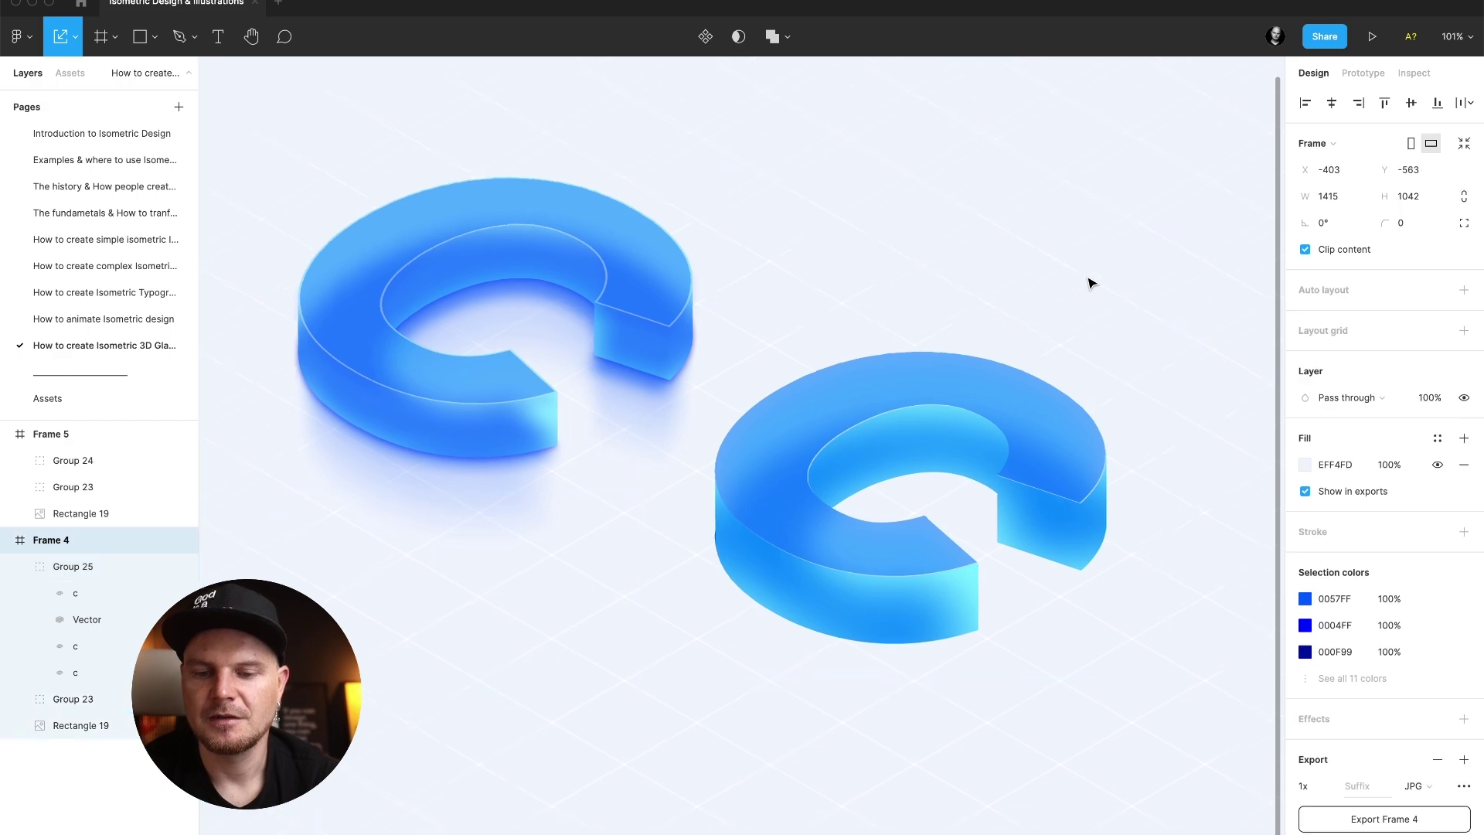
scroll(1090, 283, "right", 2)
scroll(1089, 283, "down", 1)
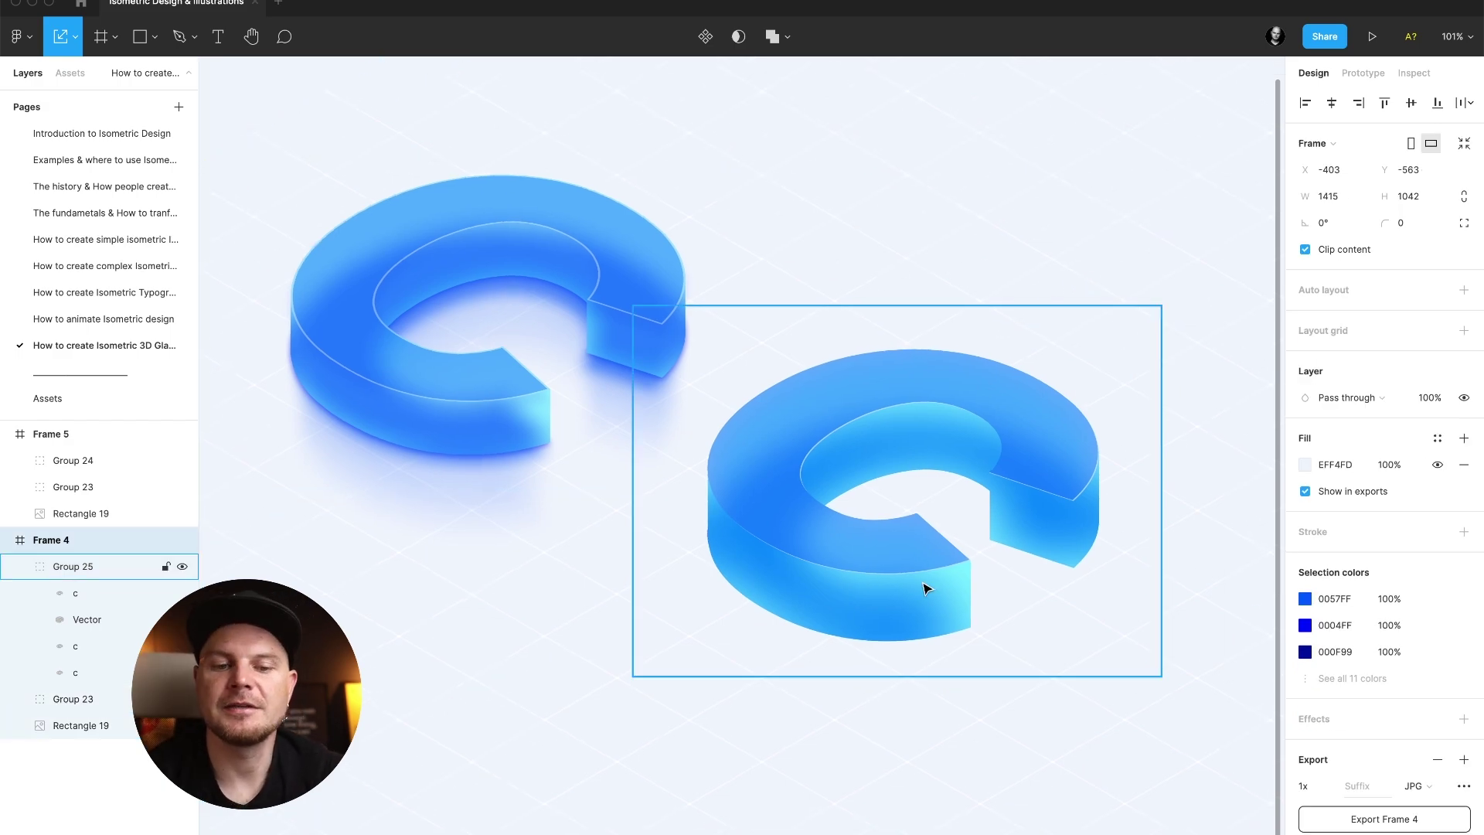
Give the bottom c in Group 25 a layer blur effect of 10.
left_click(65, 672)
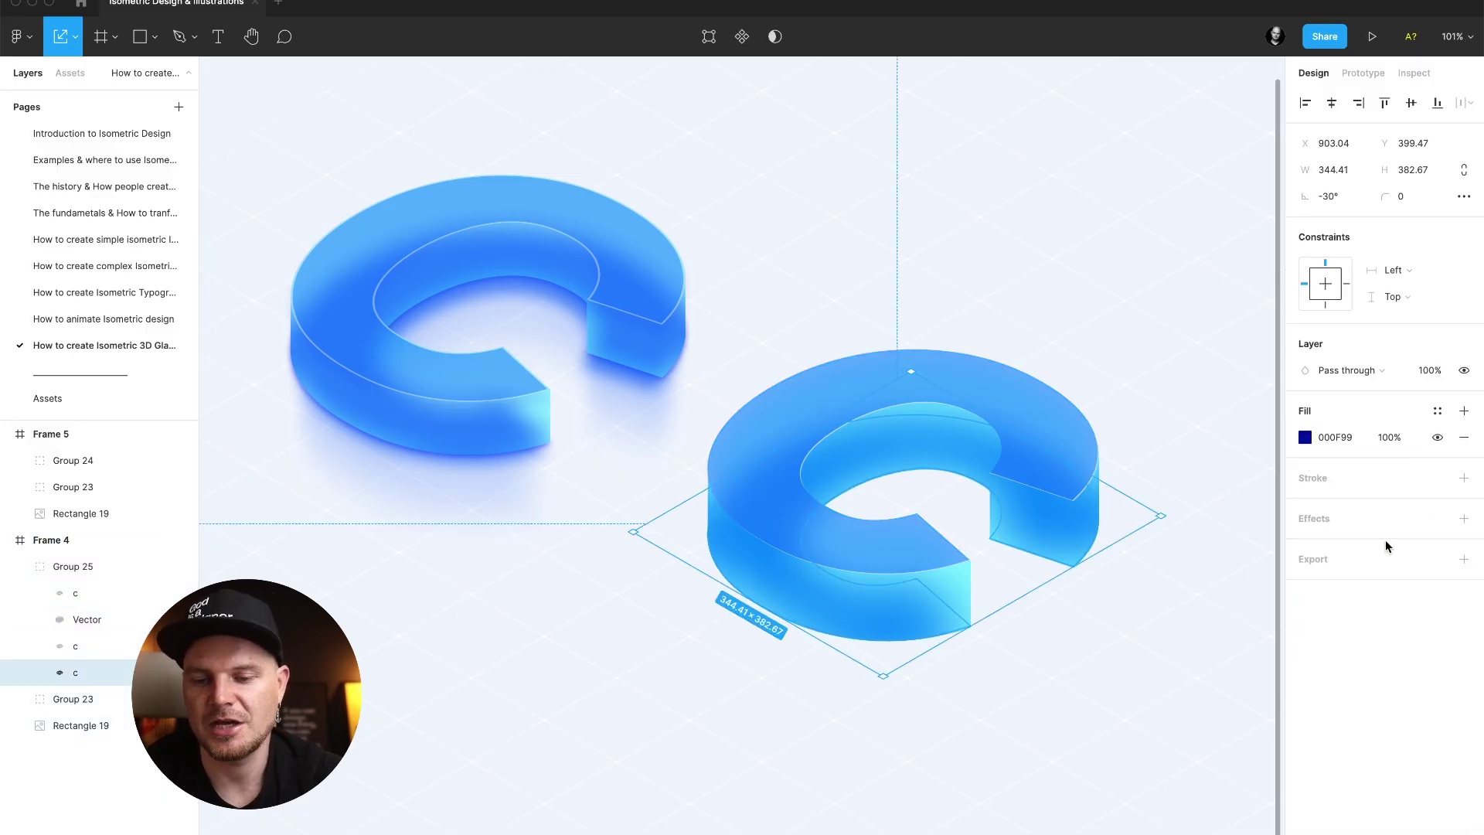
left_click(1464, 518)
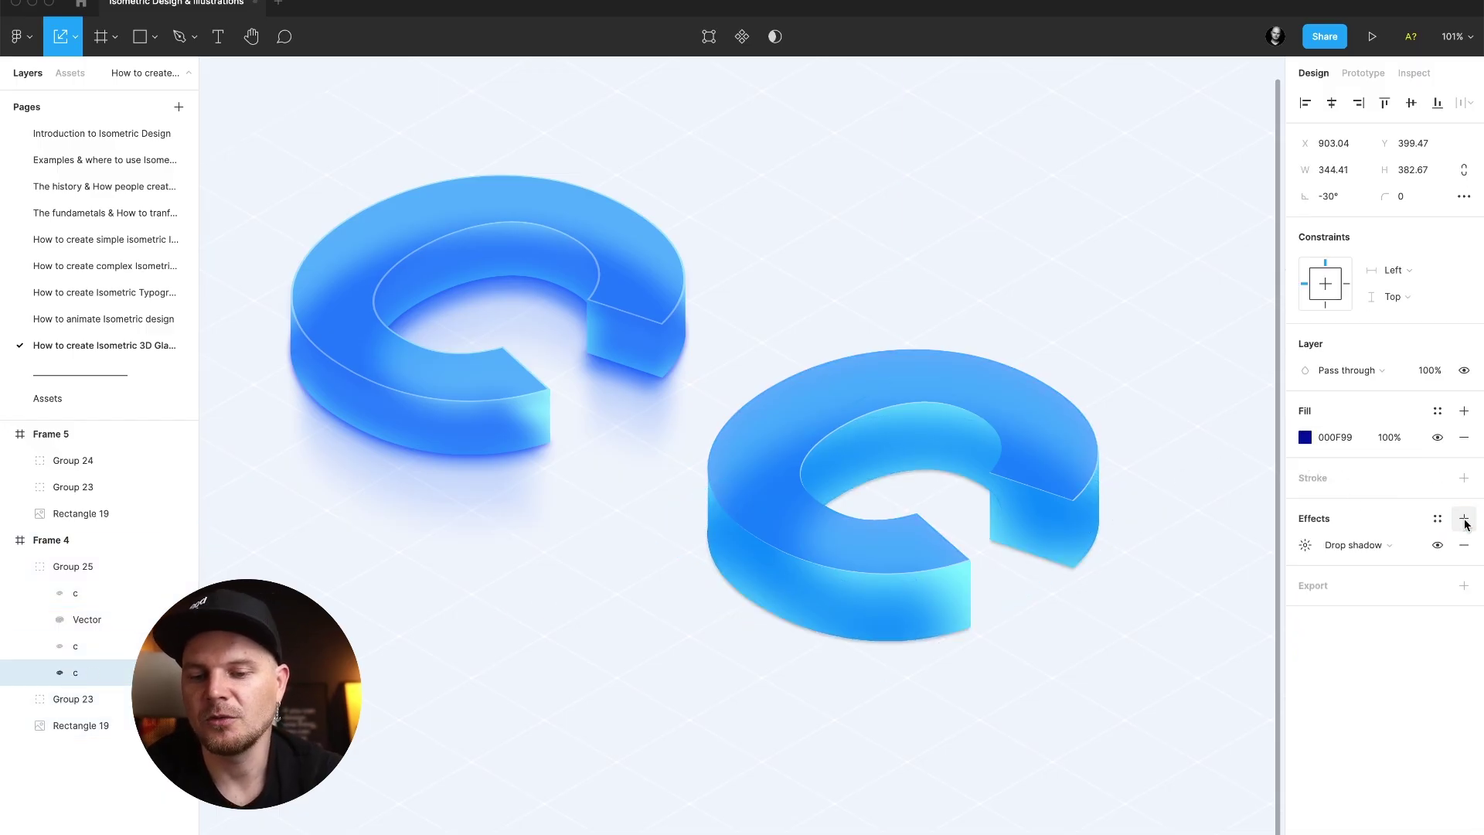
left_click(1304, 545)
left_click(1354, 544)
left_click(1348, 566)
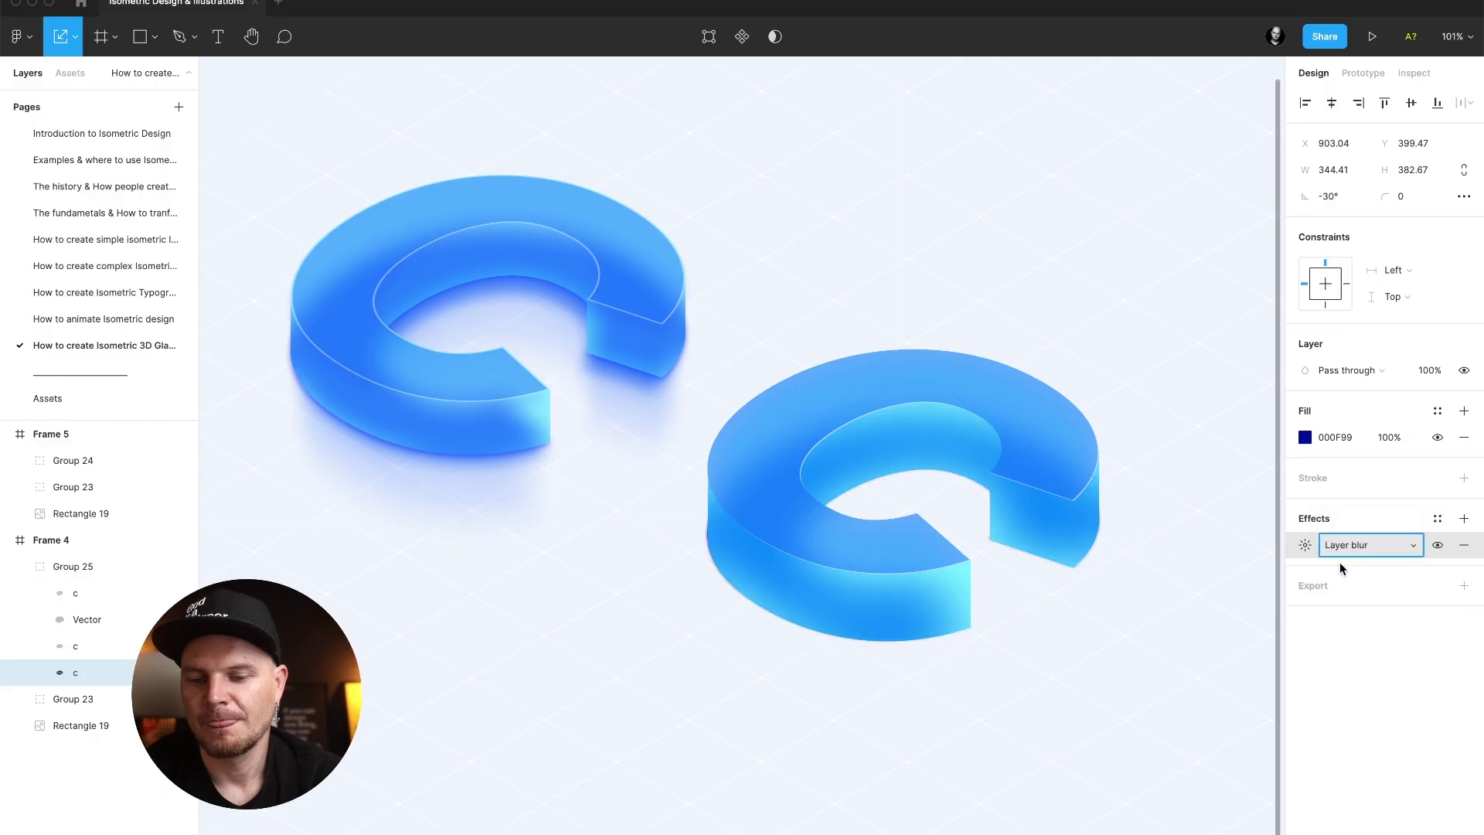
left_click(1305, 545)
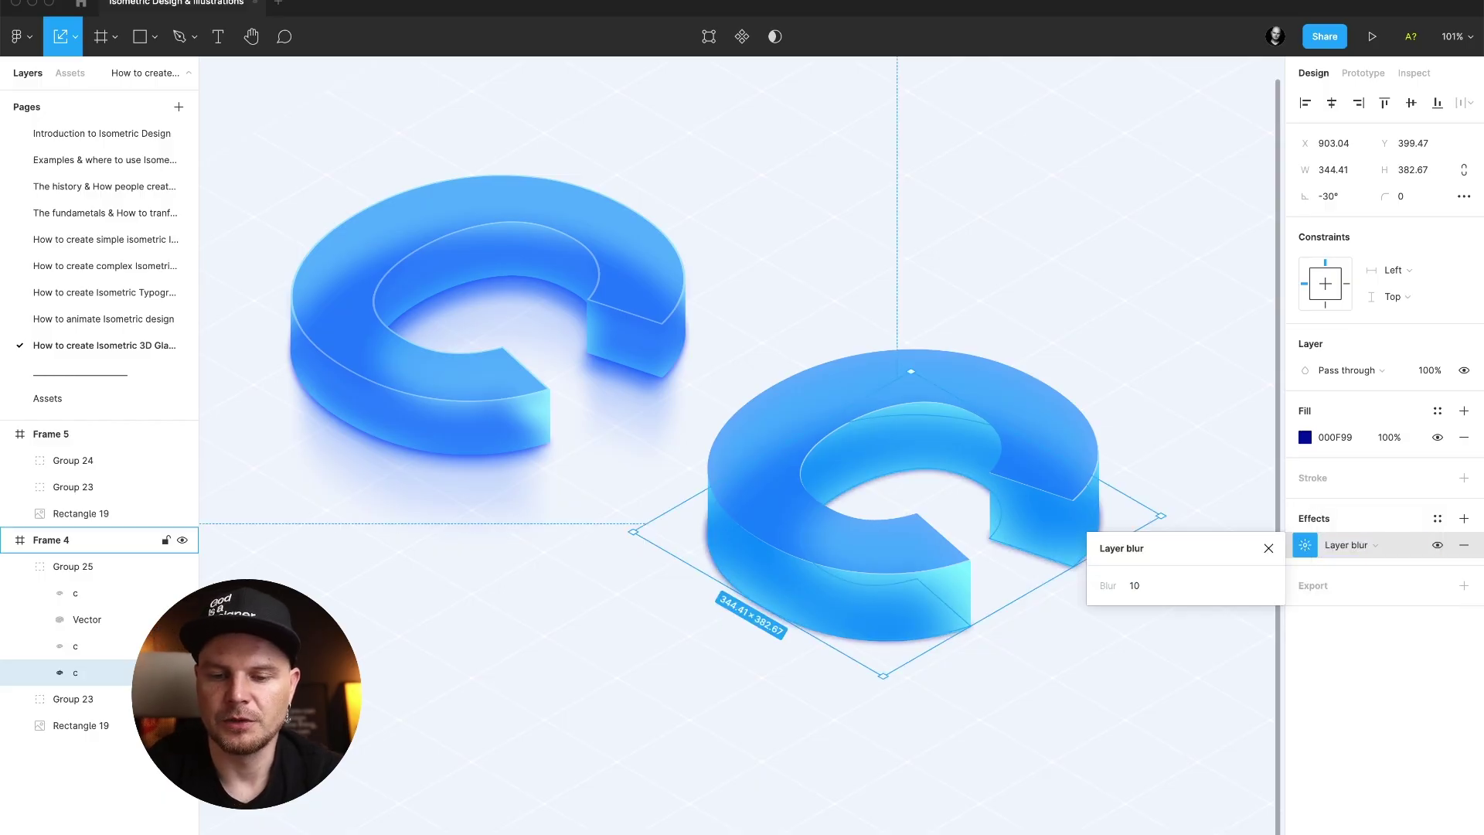
left_click(1268, 548)
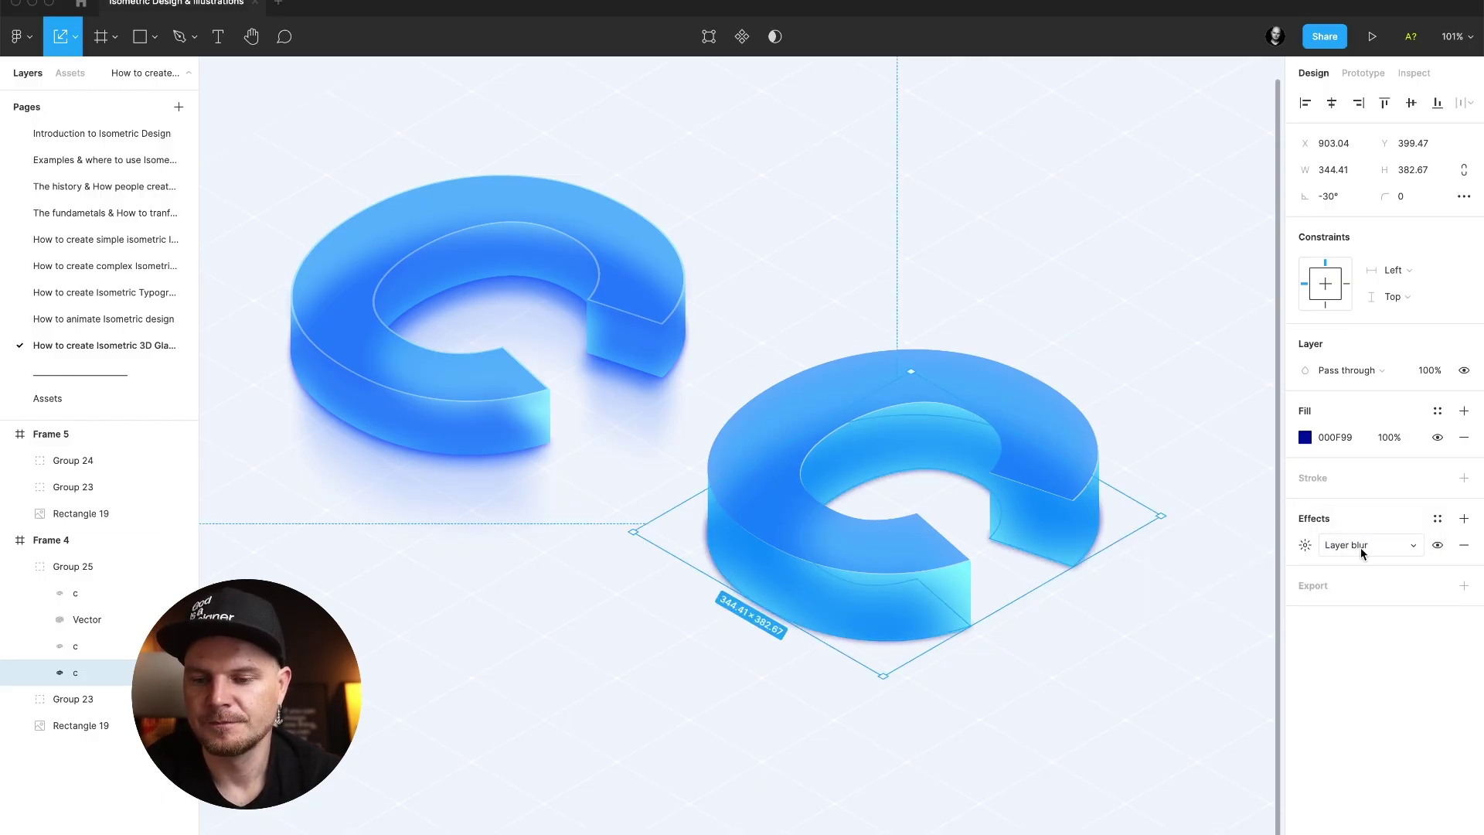
Nudge the blurred bottom c down to Y 405.47 so it shows as a shadow beneath the glass letter.
key("Down")
key("Down")
key("Down")
key("Down")
key("Down")
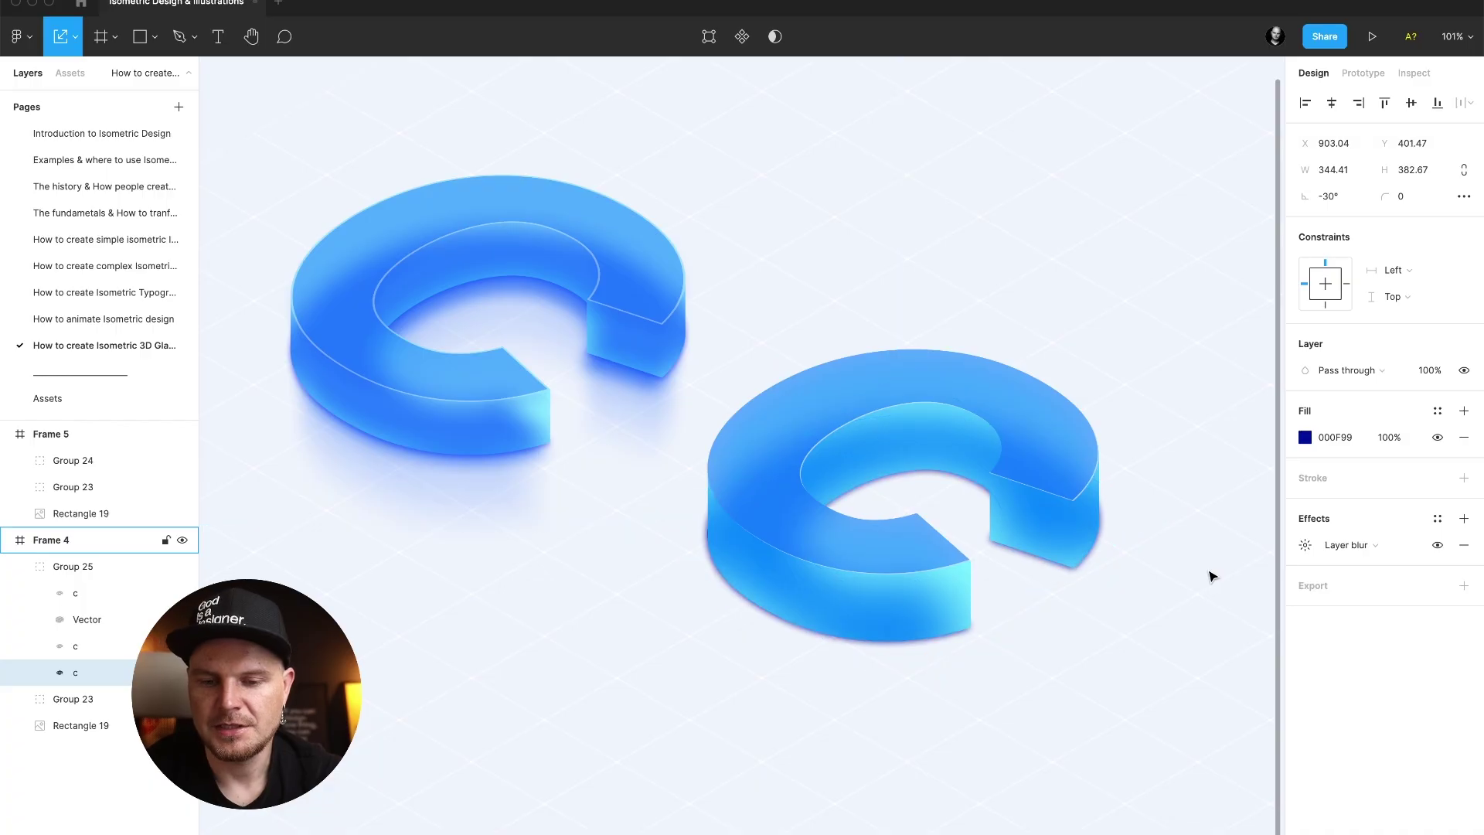
key("Escape")
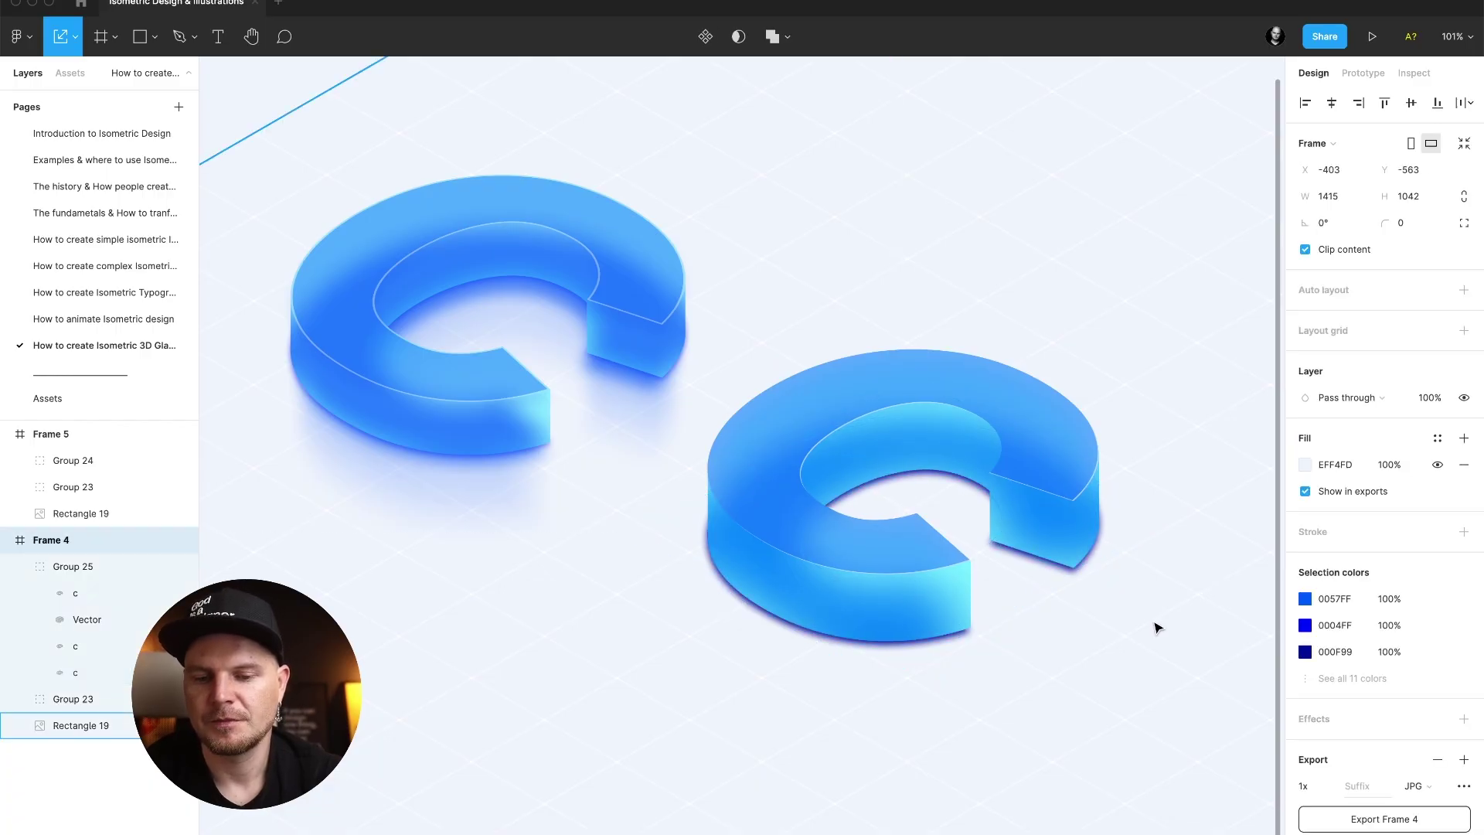
key("shift+2")
scroll(1156, 628, "up", 2)
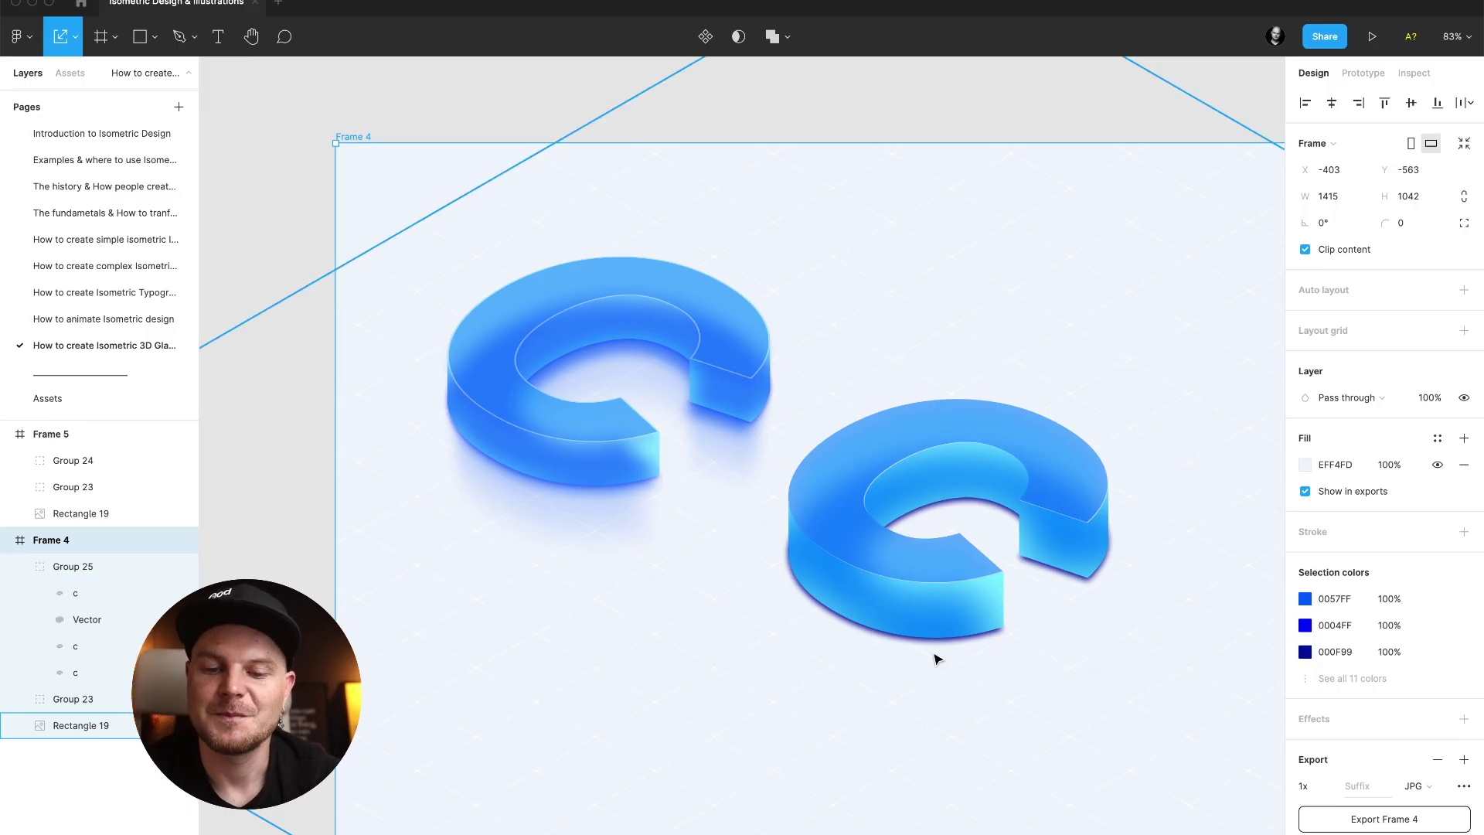
Fine-tune the blurred bottom c's vertical position to Y 402.47, and select the side shape followed by the top c.
left_click(96, 682)
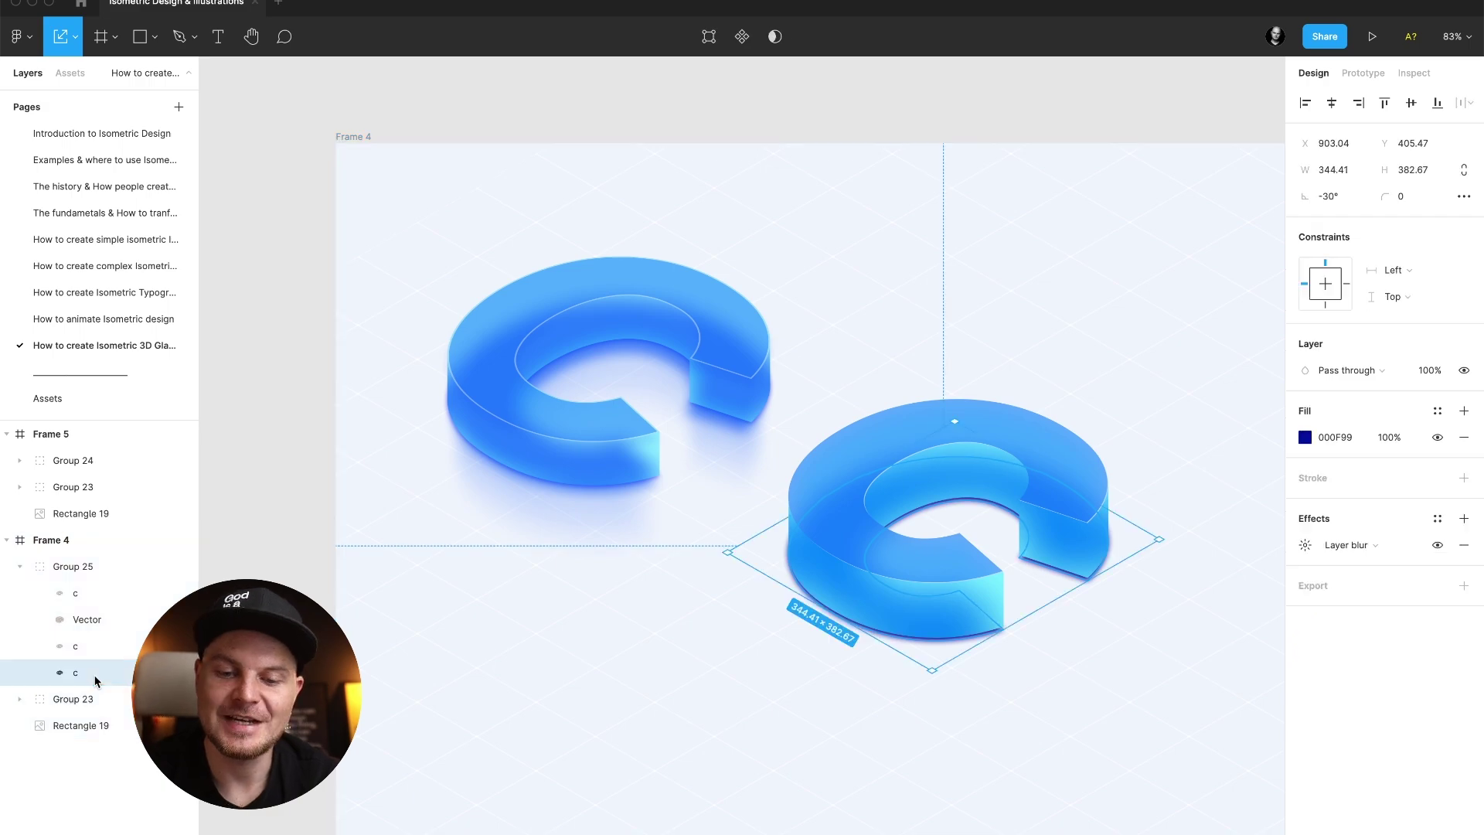
key("Down")
key("Down")
key("Down")
key("Down")
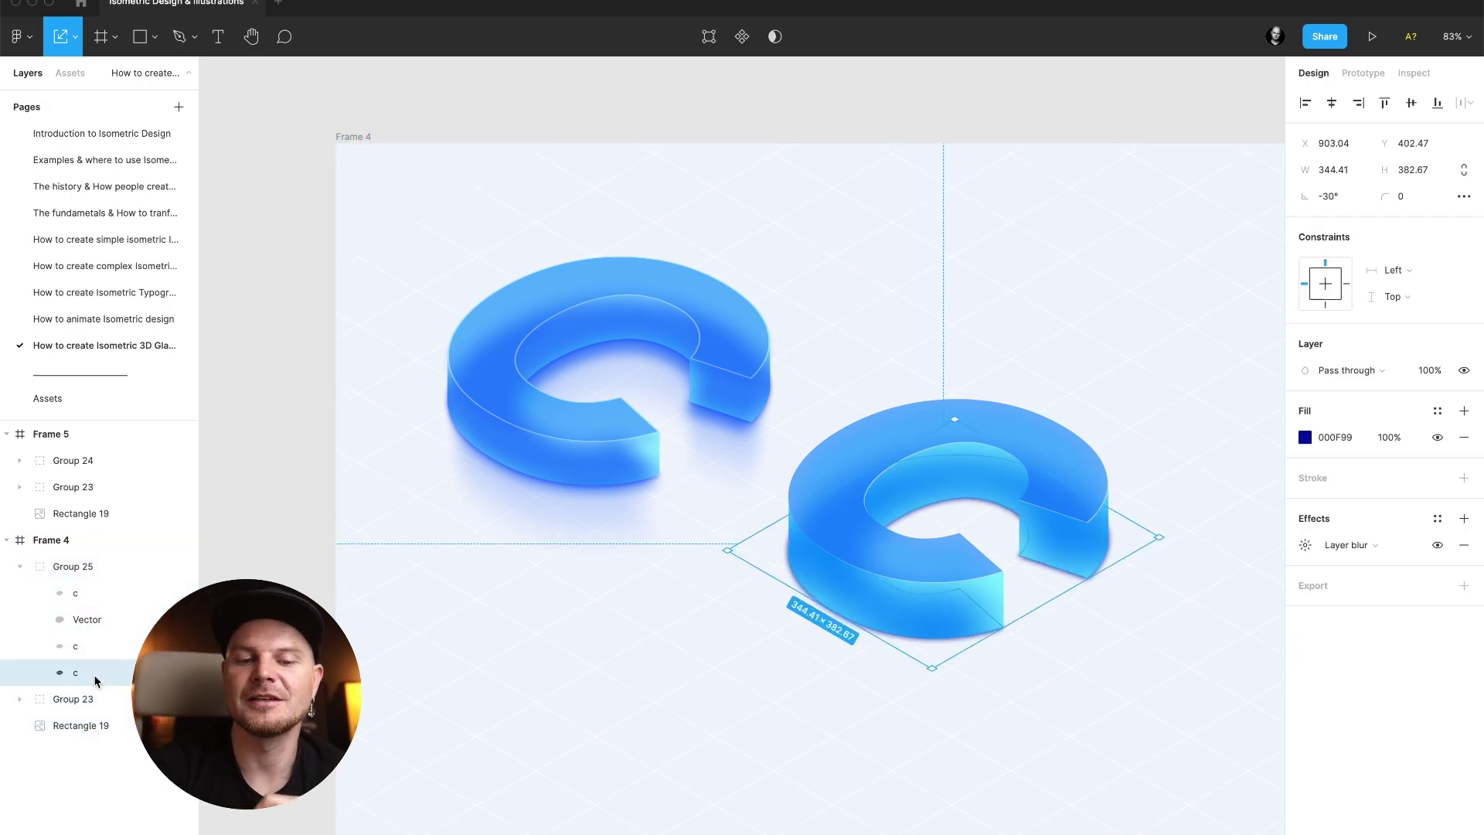
left_click(904, 507)
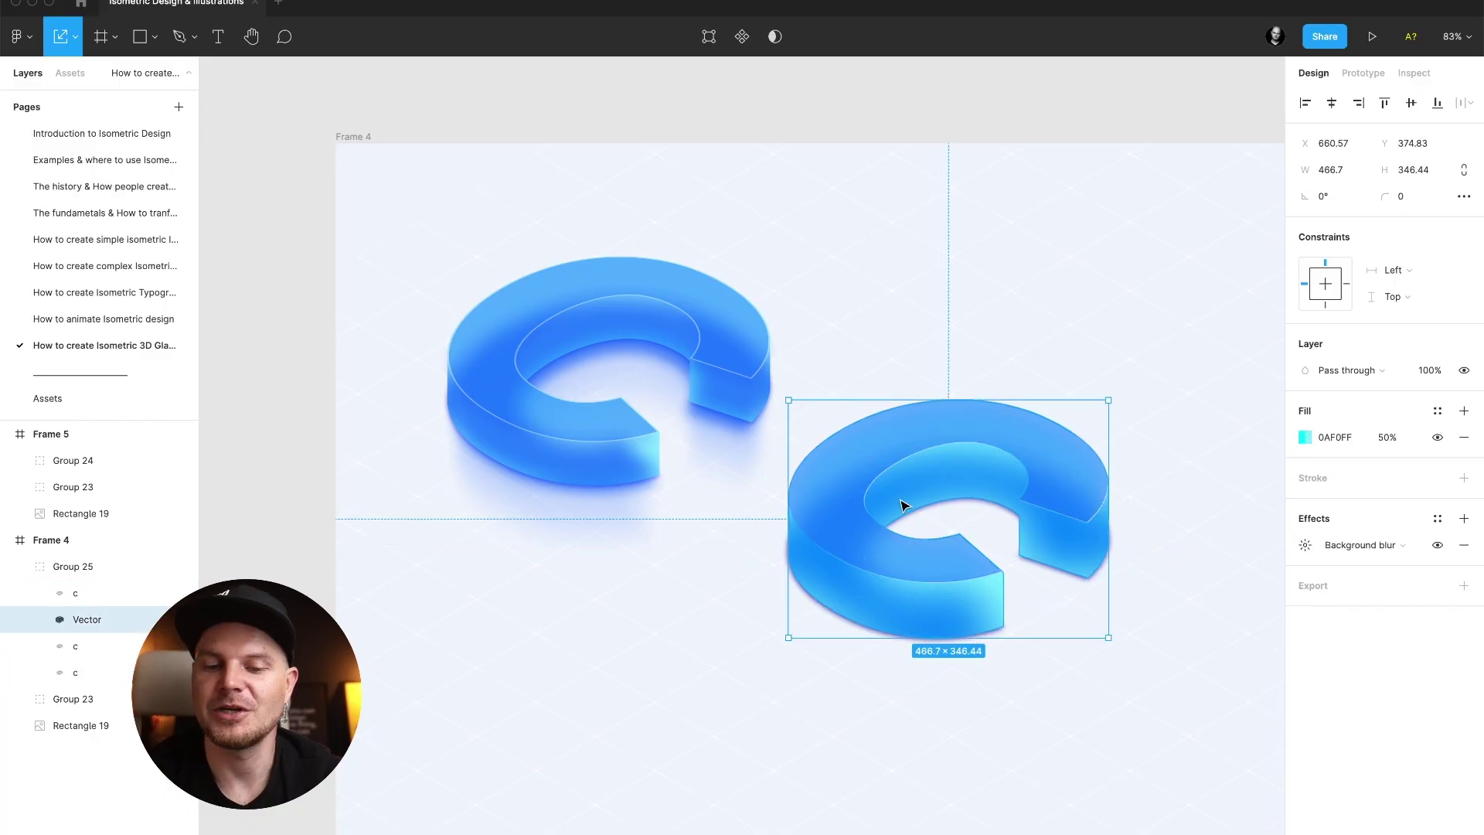
left_click(971, 417)
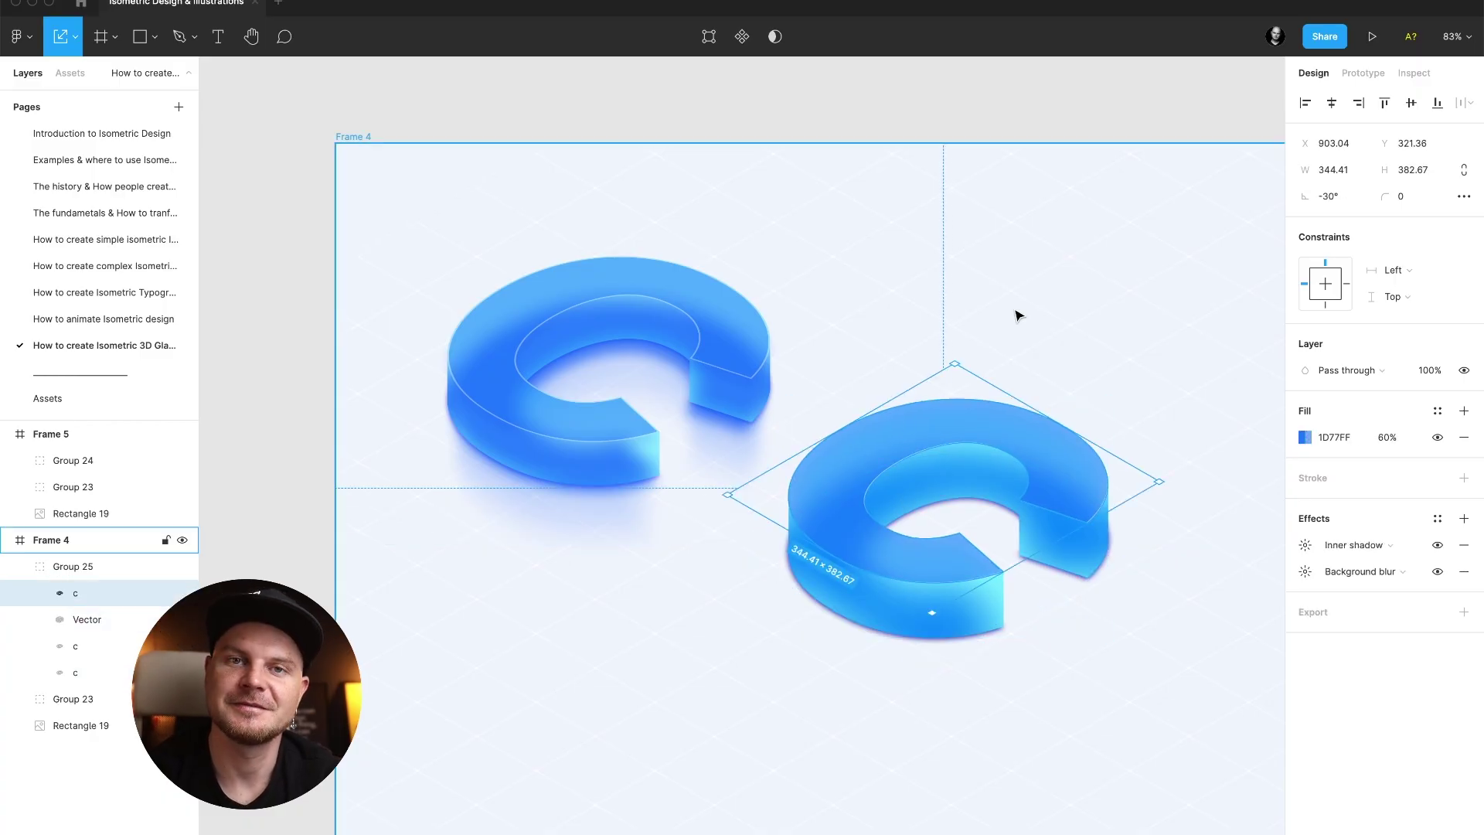